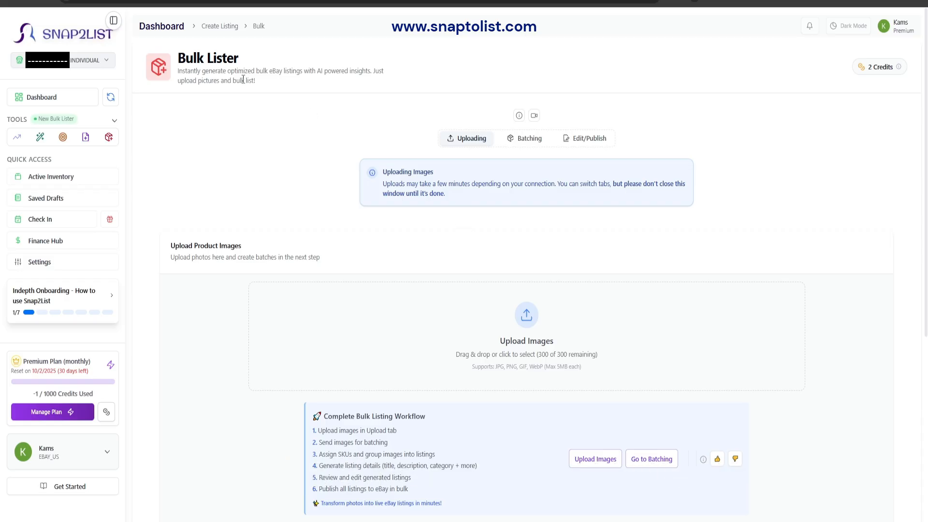
Add the 124 product photos to the Bulk Lister's upload queue
scroll(459, 235, down, 4)
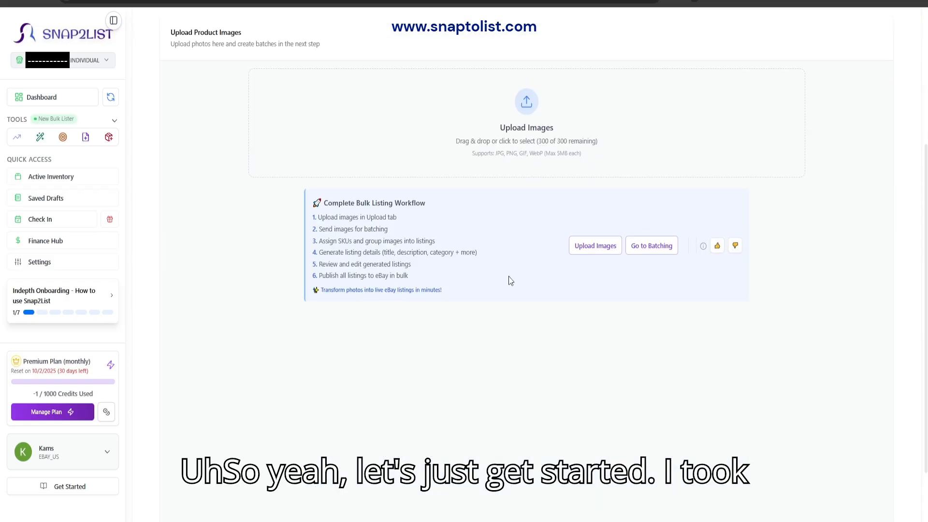
scroll(459, 235, up, 4)
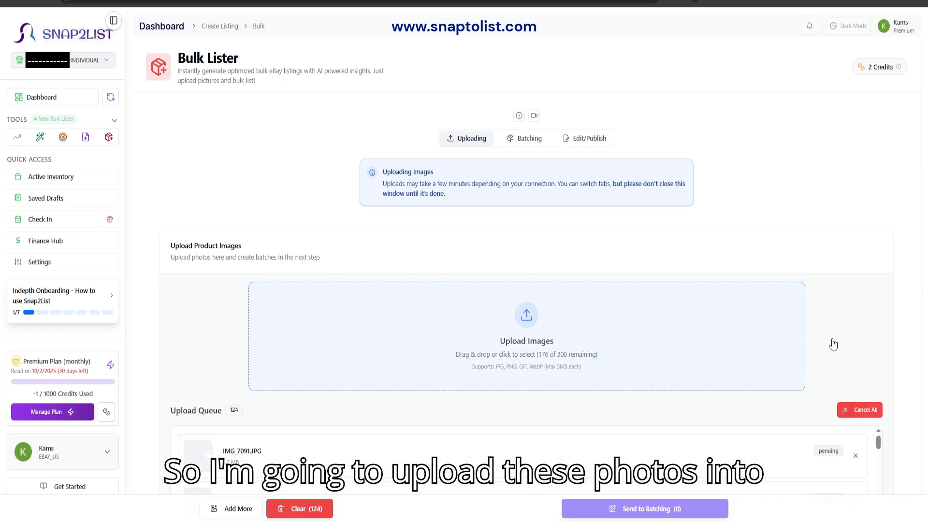
scroll(643, 262, down, 6)
scroll(514, 281, up, 2)
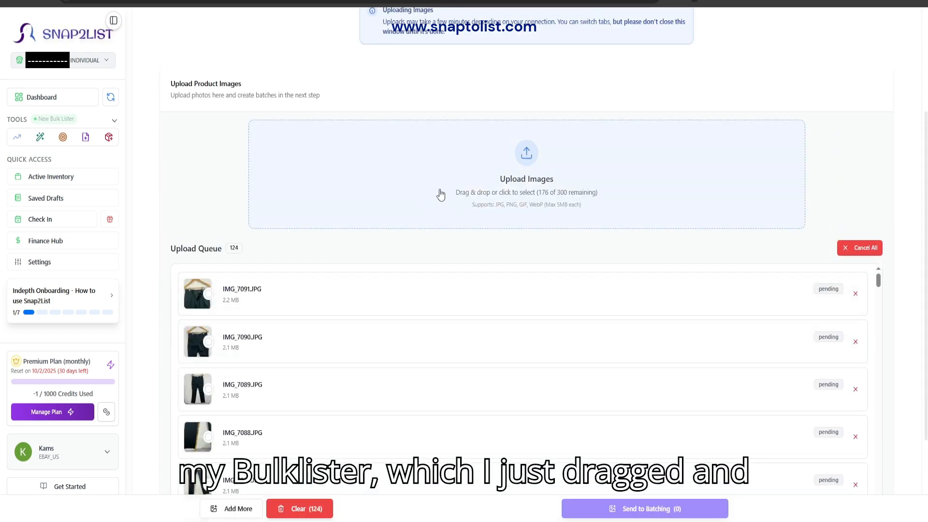
Examine the photos in the upload queue and their upload status while the upload runs
scroll(548, 291, down, 15)
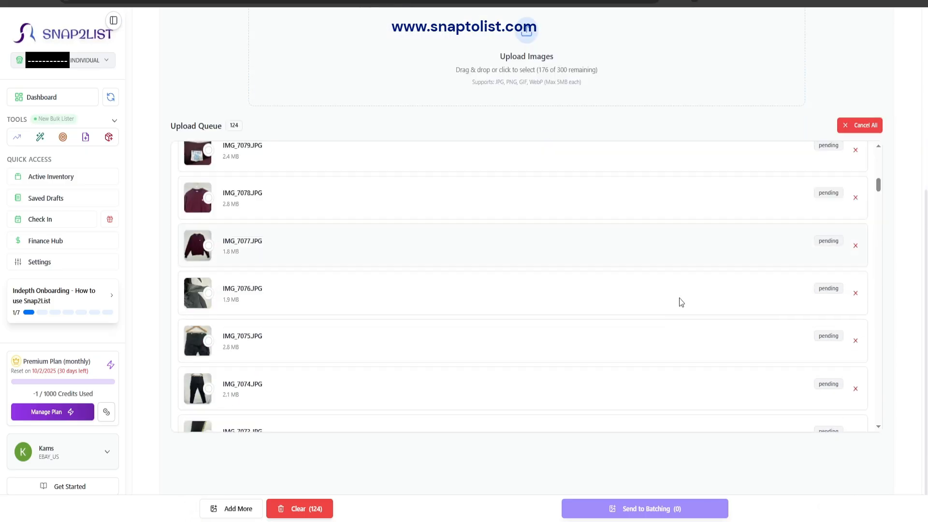
scroll(639, 286, down, 20)
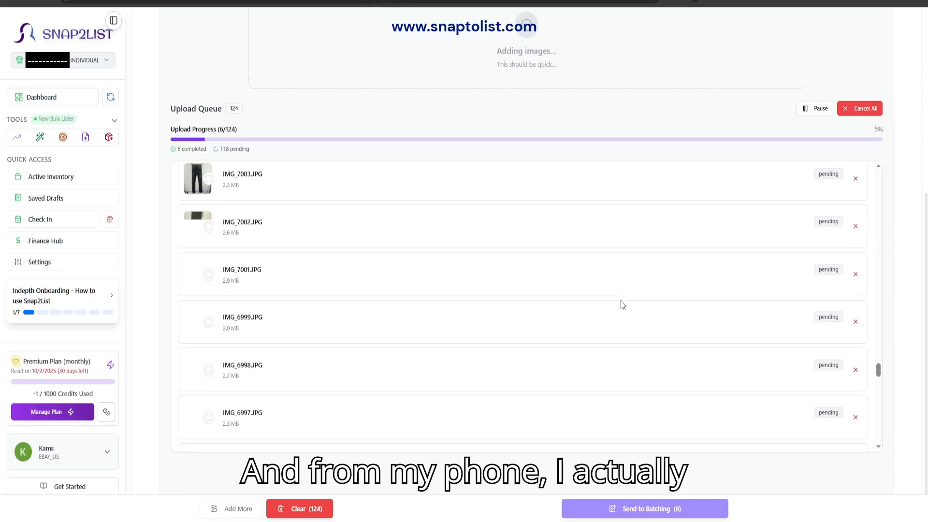
scroll(599, 301, down, 16)
scroll(564, 312, up, 19)
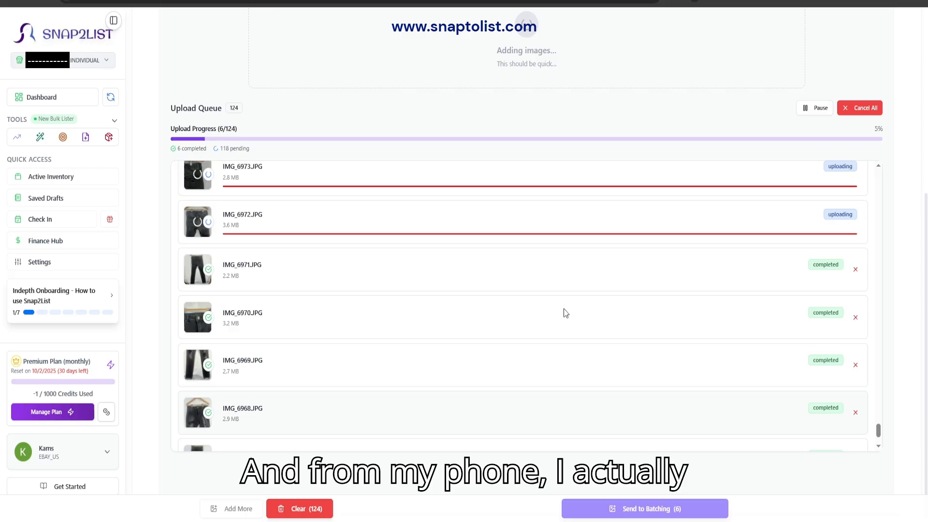
scroll(559, 311, down, 19)
scroll(557, 310, up, 20)
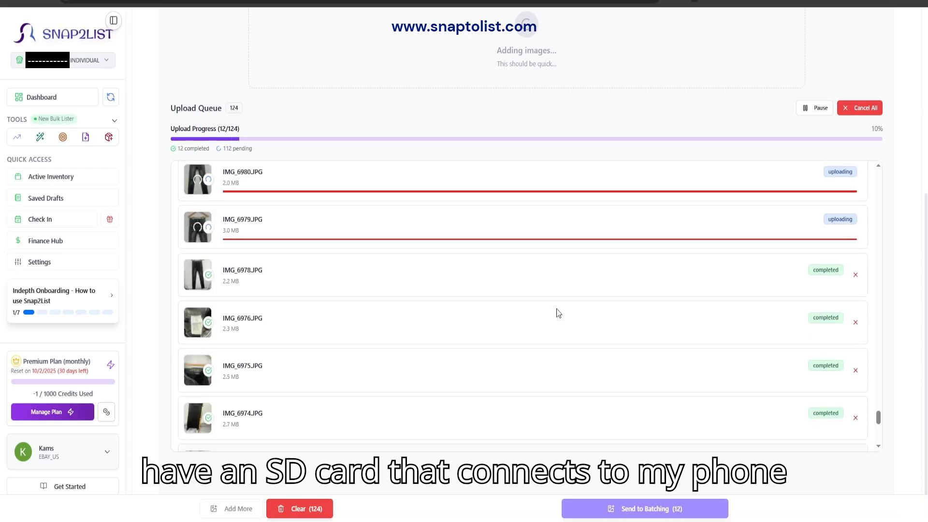
scroll(555, 311, down, 20)
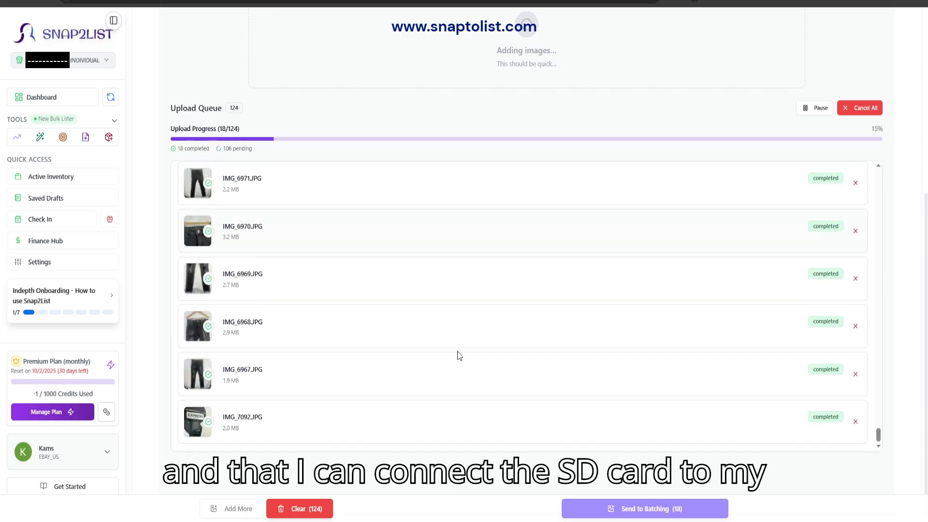
scroll(510, 369, up, 20)
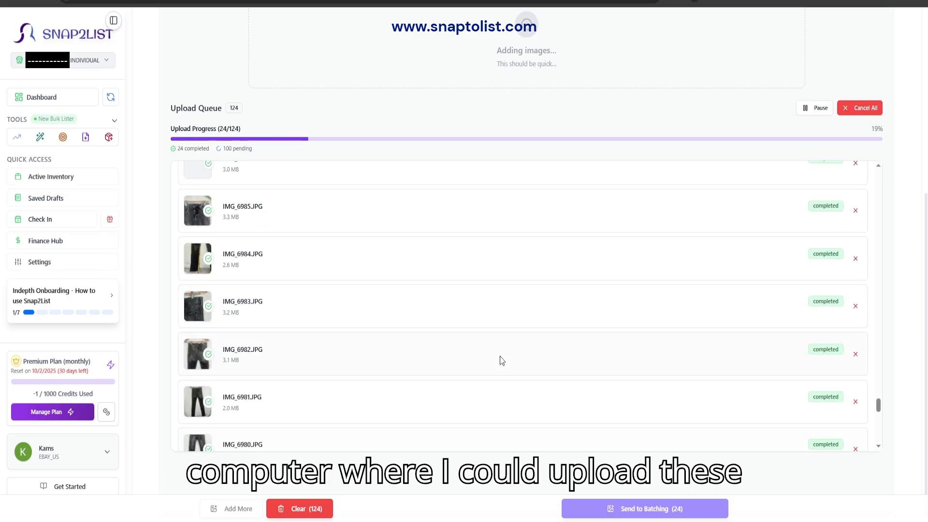
scroll(502, 355, up, 4)
scroll(503, 351, down, 3)
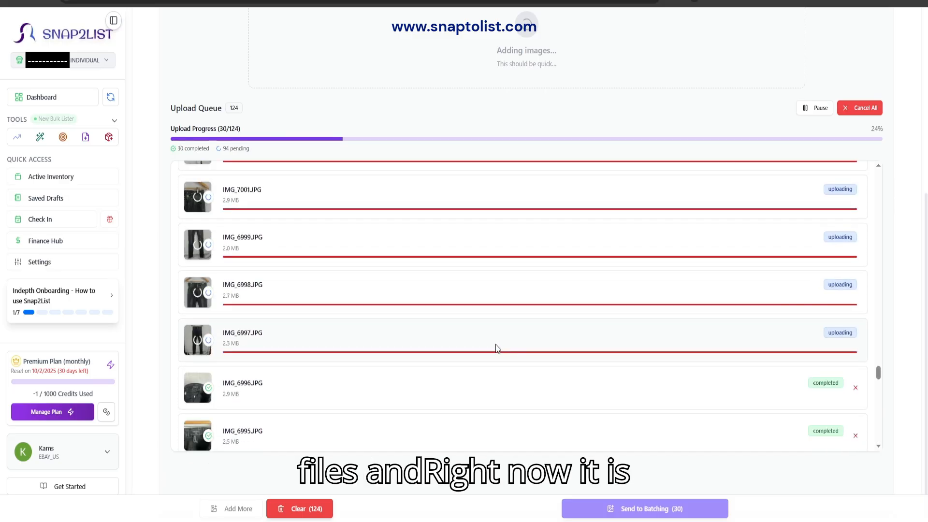
scroll(499, 343, up, 1)
scroll(503, 348, up, 4)
scroll(434, 321, down, 3)
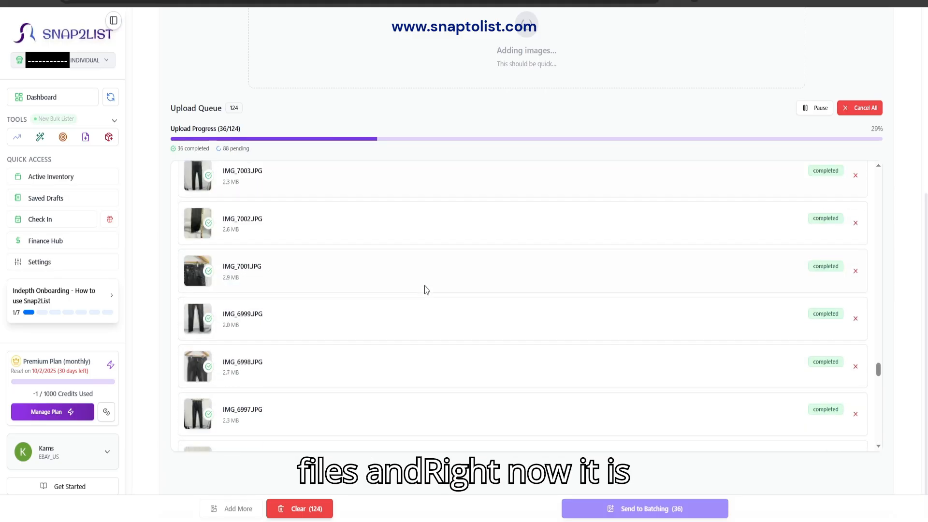
scroll(411, 302, up, 4)
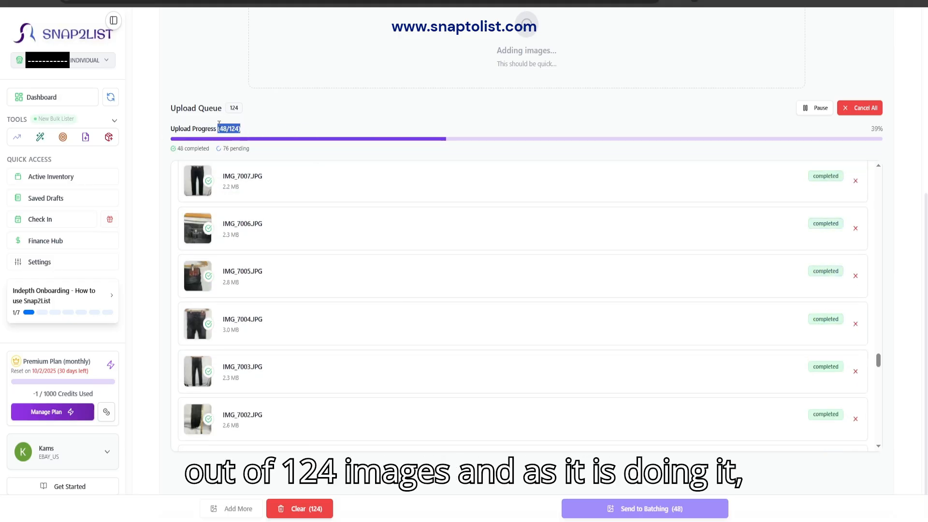
scroll(393, 307, up, 8)
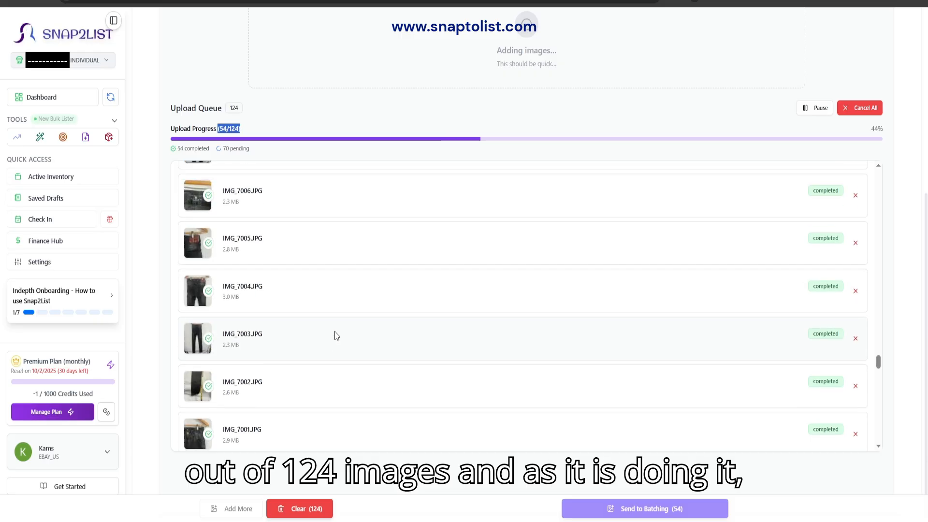
scroll(355, 339, up, 9)
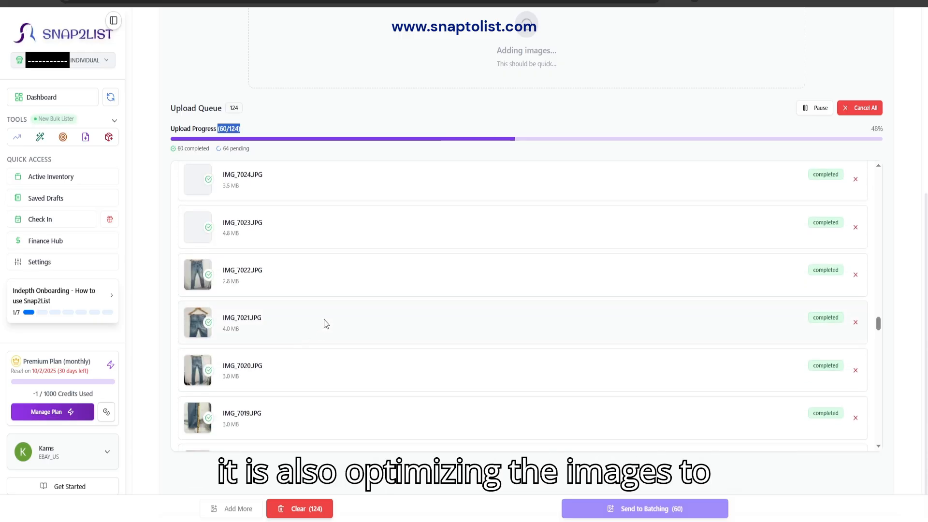
scroll(367, 334, up, 12)
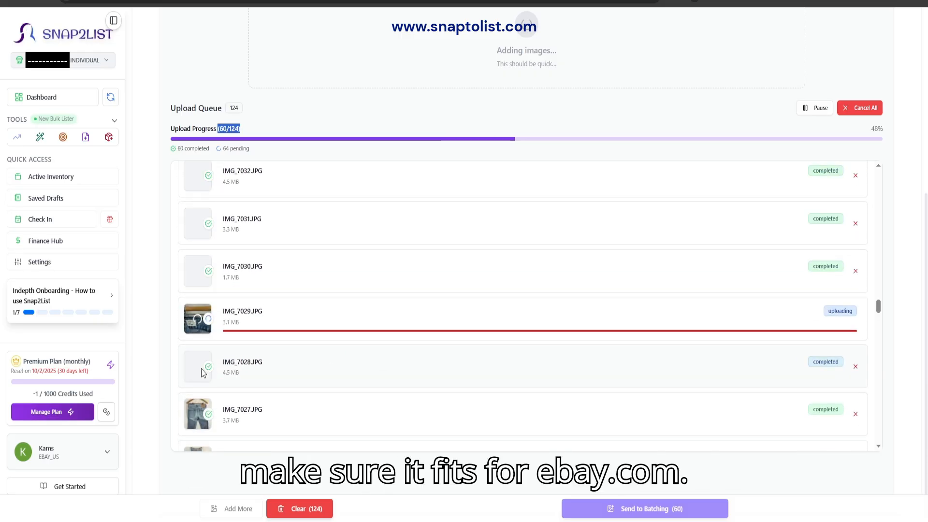
scroll(382, 358, up, 5)
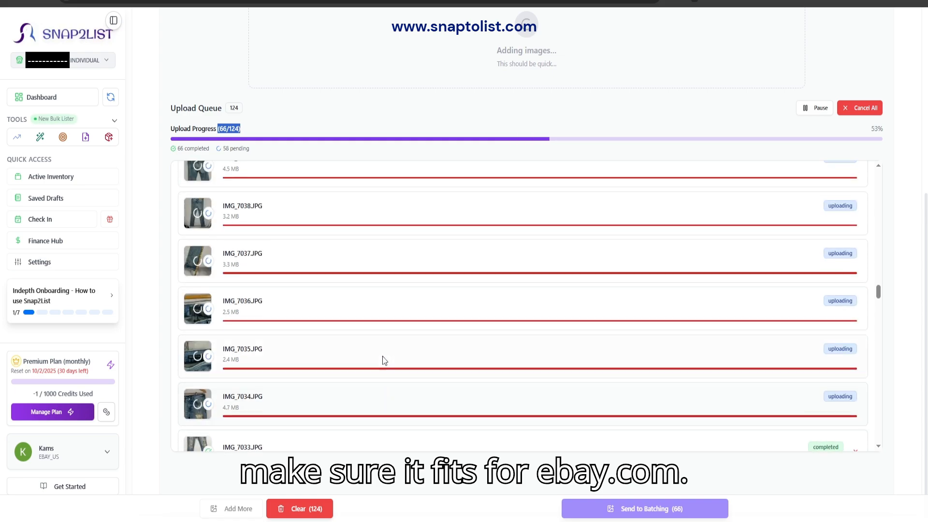
scroll(376, 355, up, 5)
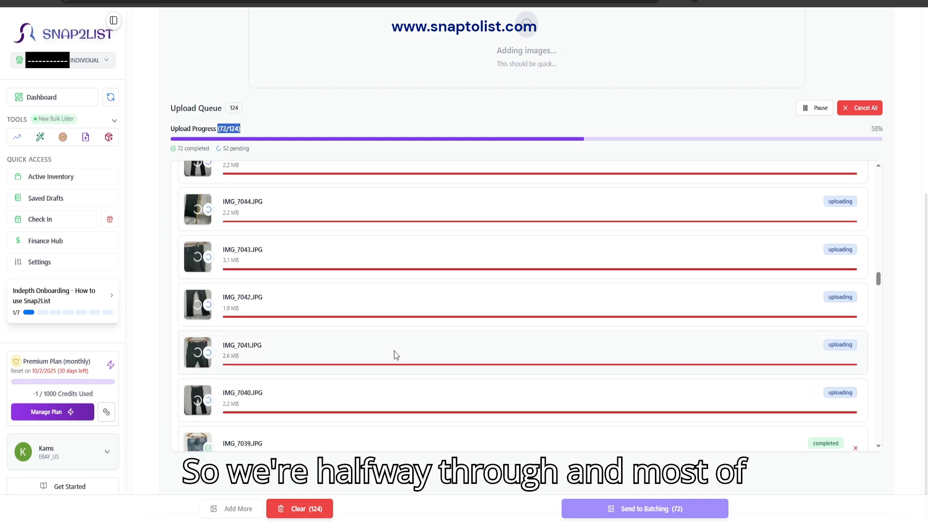
scroll(377, 338, down, 18)
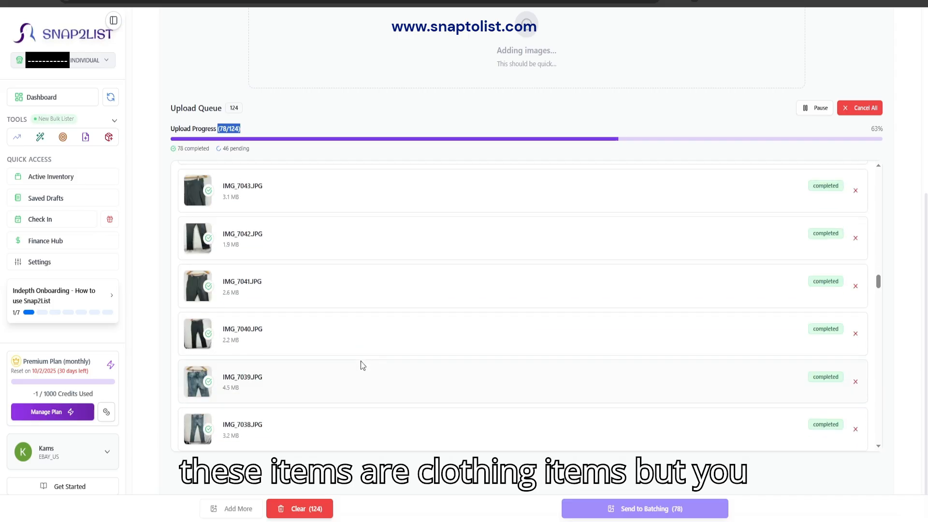
scroll(372, 357, down, 17)
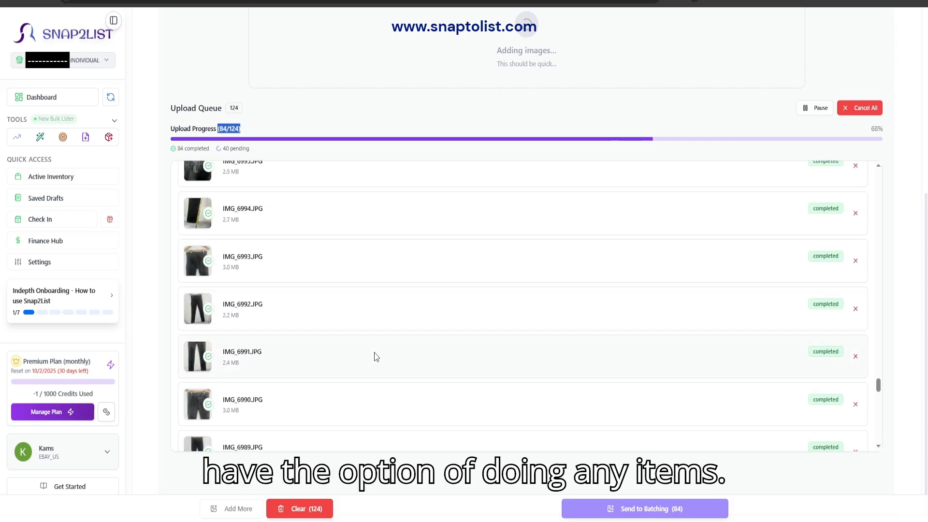
scroll(377, 352, up, 20)
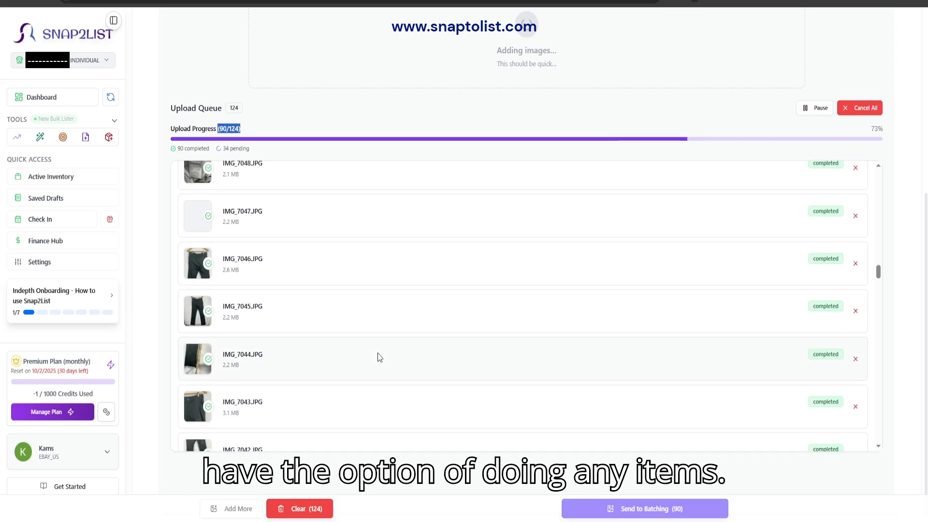
scroll(377, 218, up, 1)
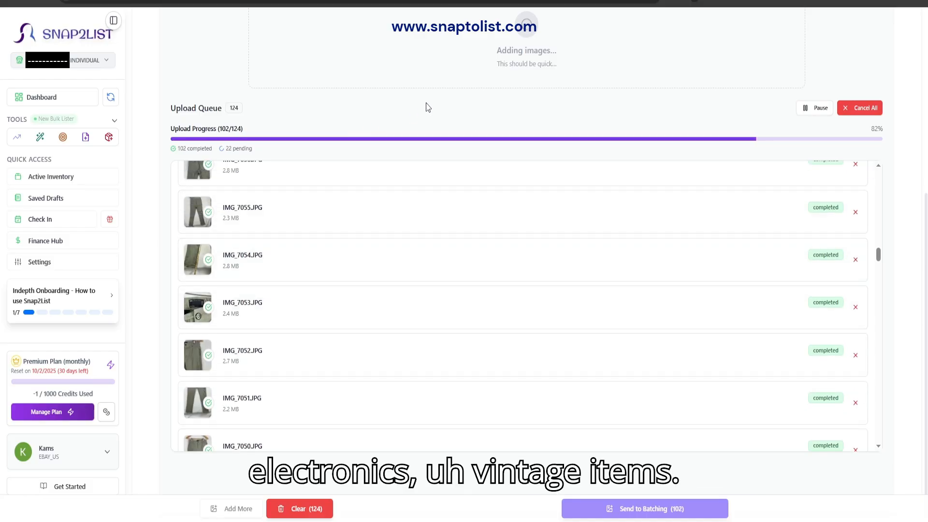
scroll(410, 365, up, 20)
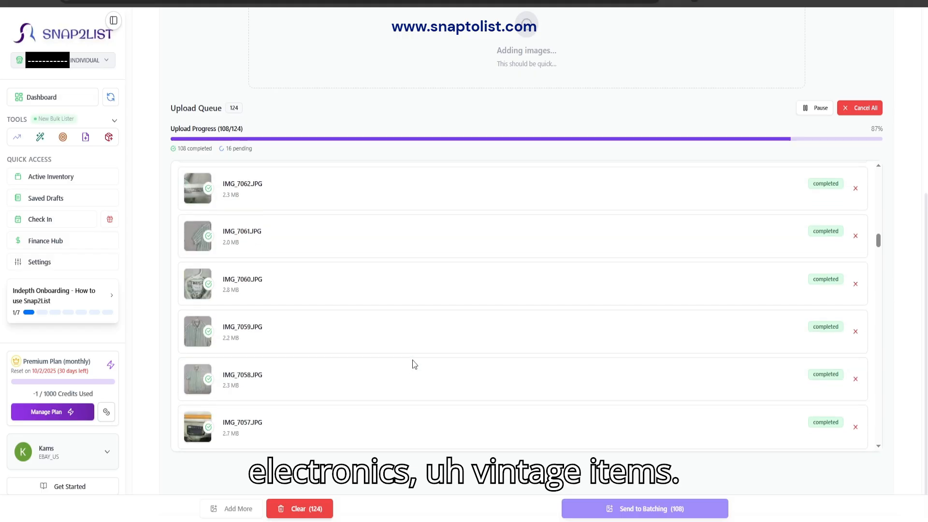
scroll(414, 365, up, 10)
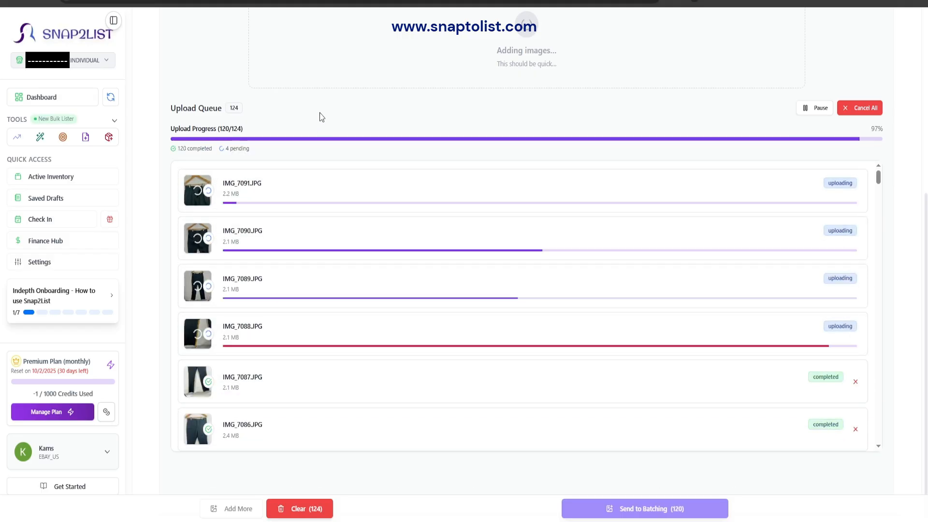
scroll(493, 383, up, 3)
scroll(397, 256, down, 3)
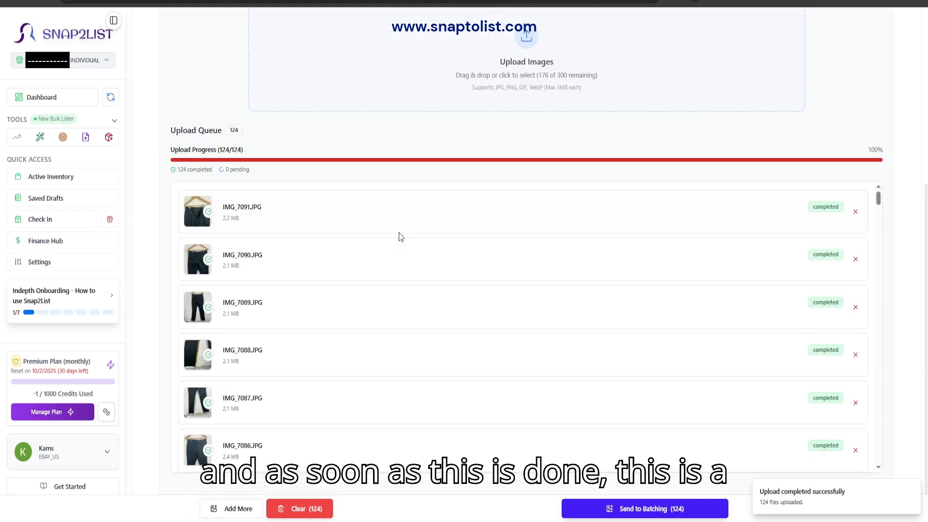
Send all uploaded product photos to batching
scroll(401, 247, up, 5)
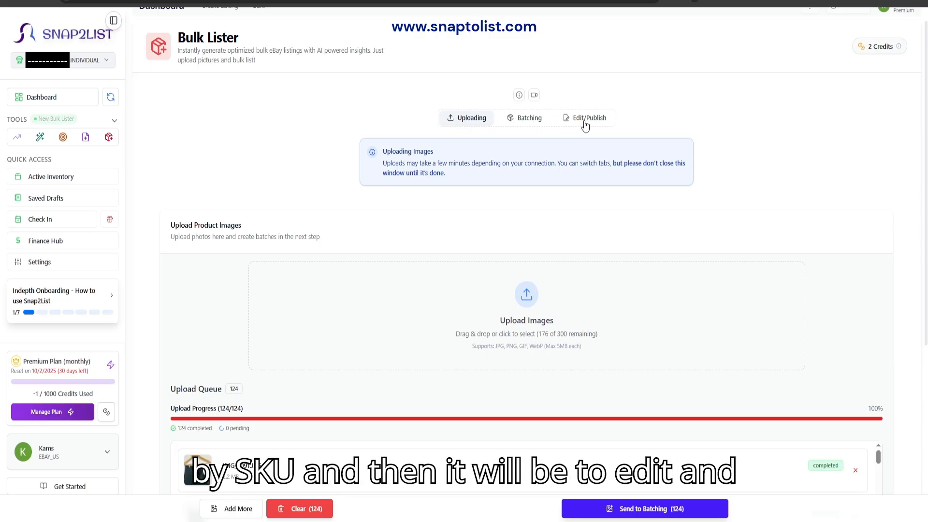
scroll(757, 242, down, 5)
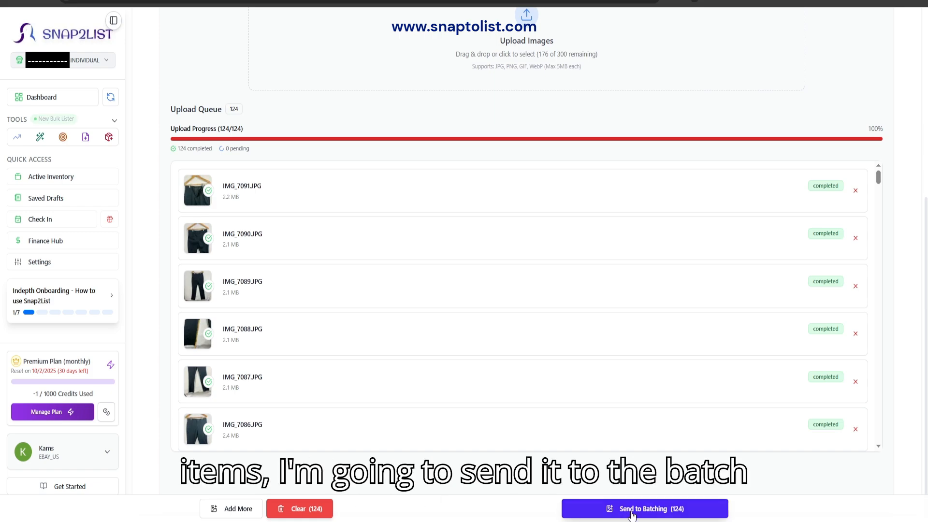
click(660, 510)
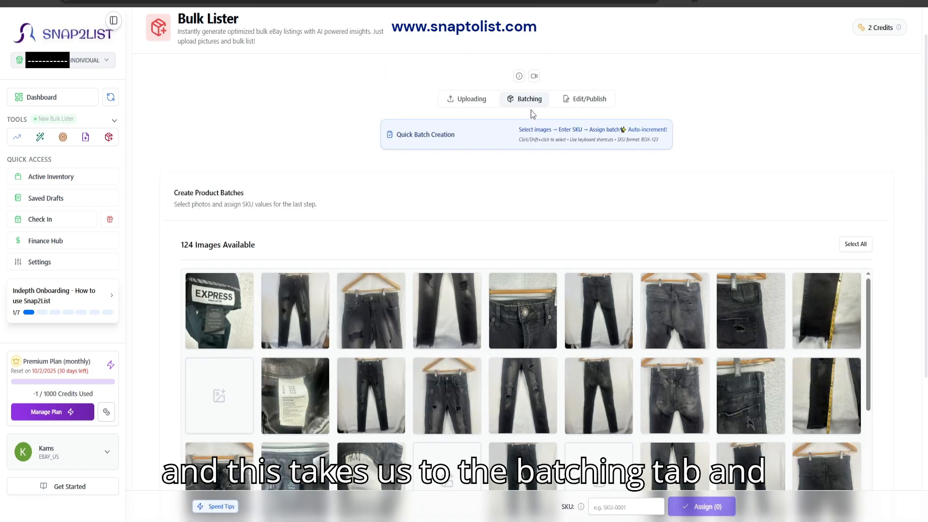
Enter BOX-16-0001 as the SKU for the first product batch
scroll(321, 201, down, 15)
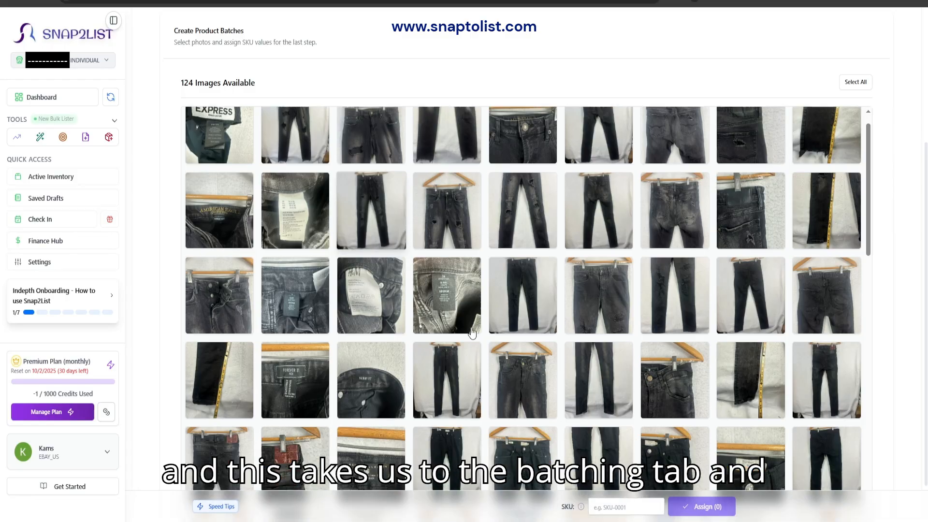
scroll(486, 346, down, 2)
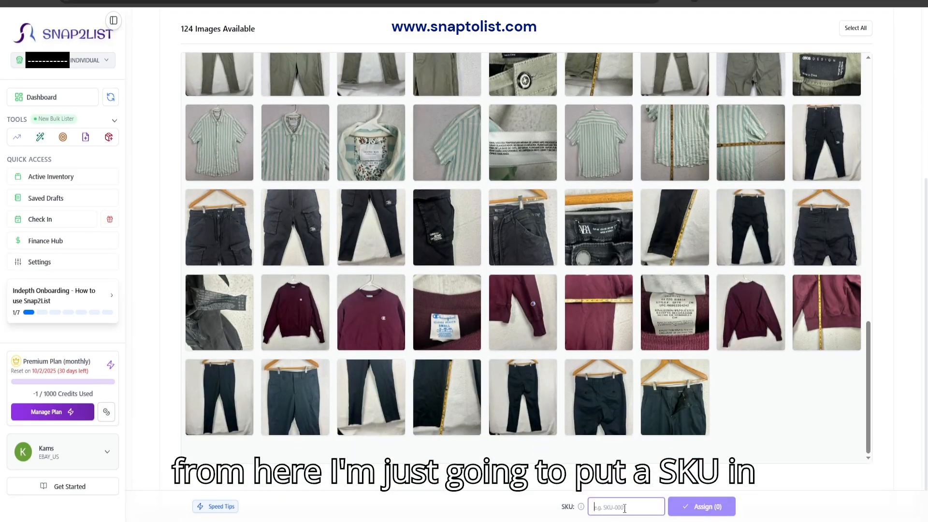
text(BOX-16-0001)
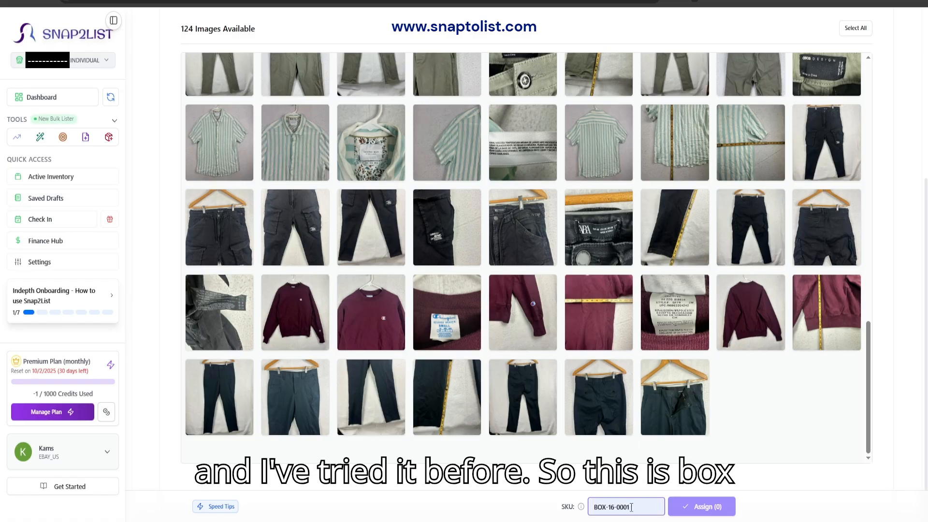
drag(631, 507, 577, 508)
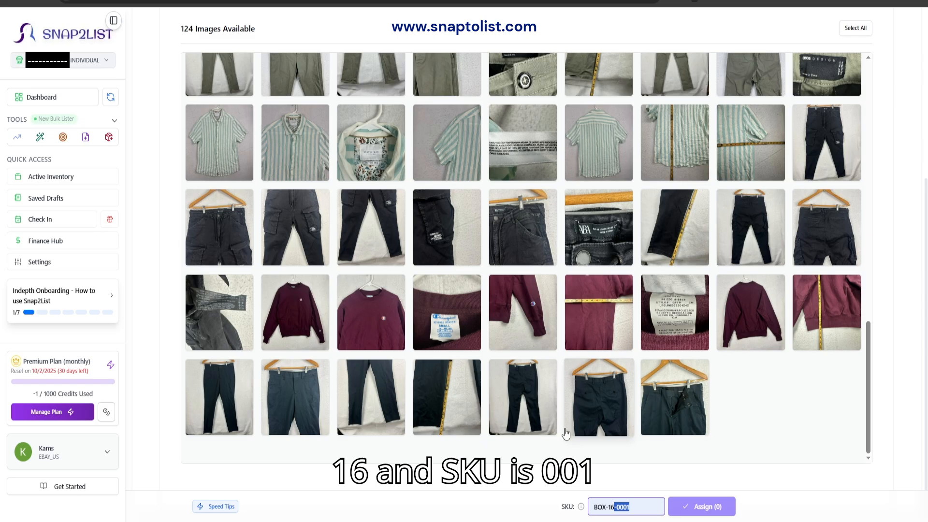
click(538, 463)
Check the speed tips and select all seven dark trouser photos in the last row of available images
click(674, 418)
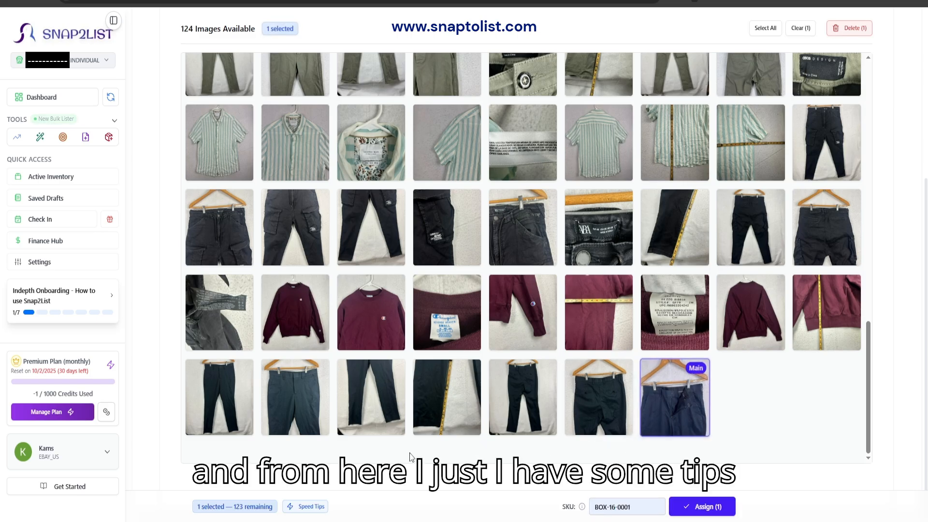
click(305, 506)
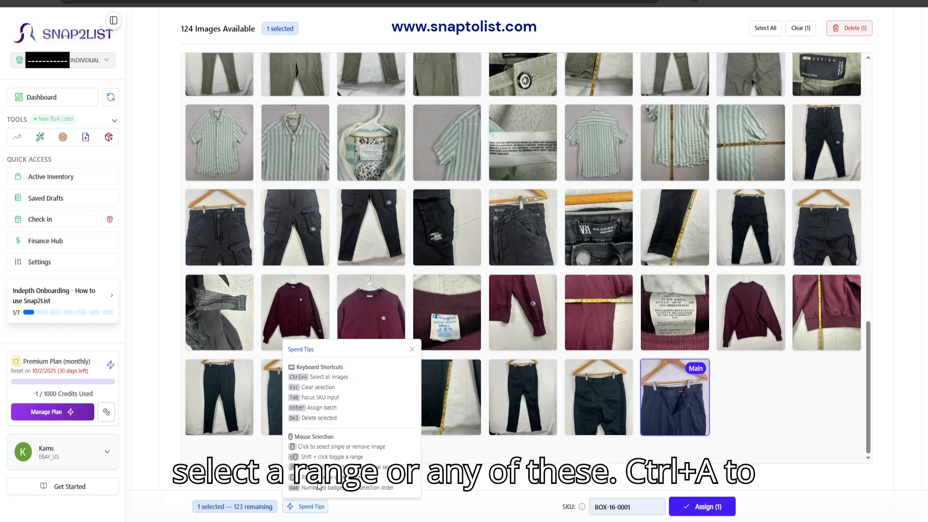
click(740, 407)
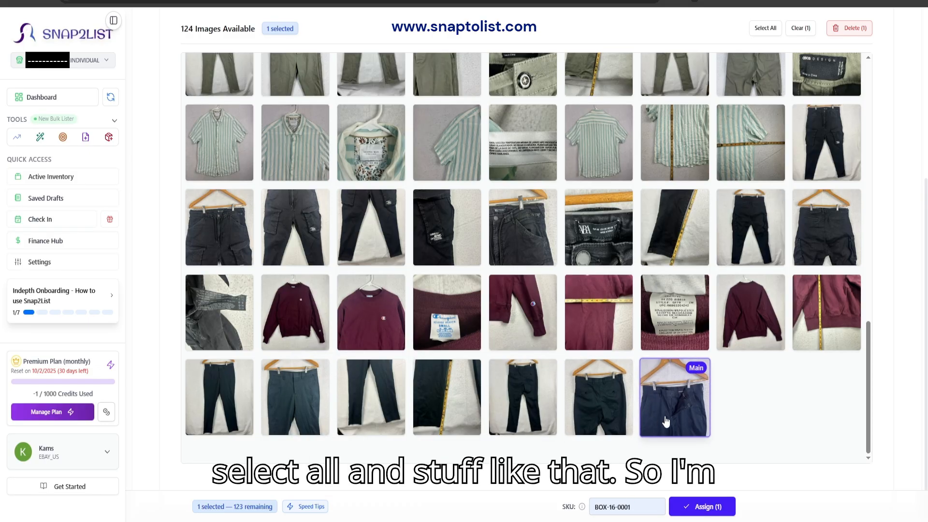
shift+click(233, 408)
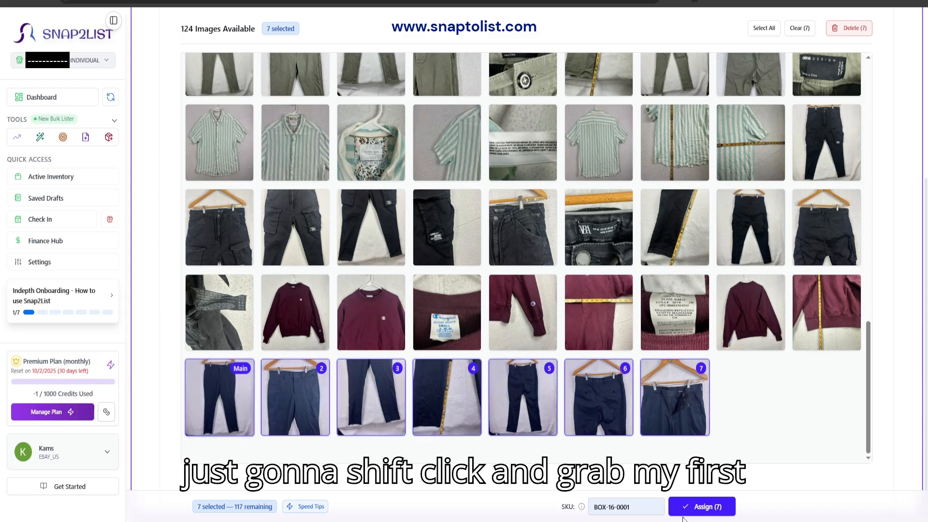
Assign the selected trouser photos to BOX-16-0001 and the eight maroon sweatshirt photos to BOX-16-0002
click(705, 506)
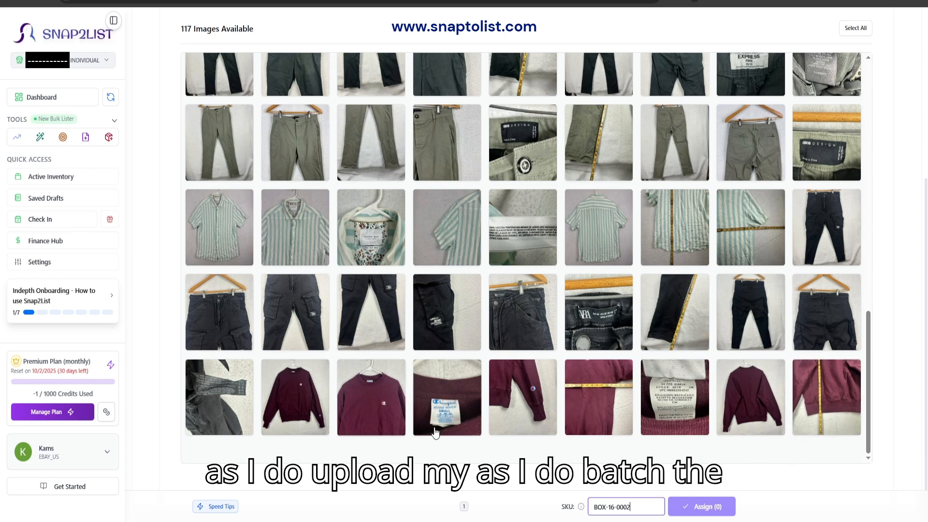
click(642, 507)
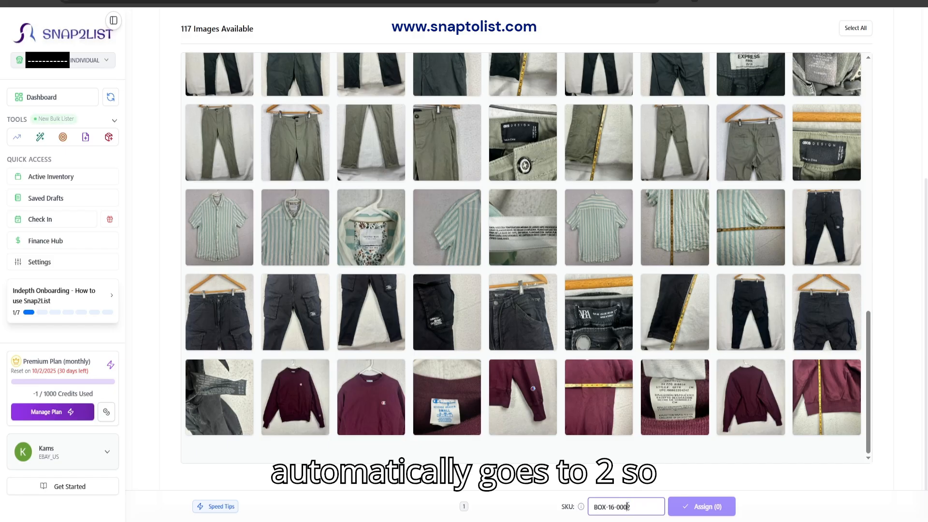
click(826, 396)
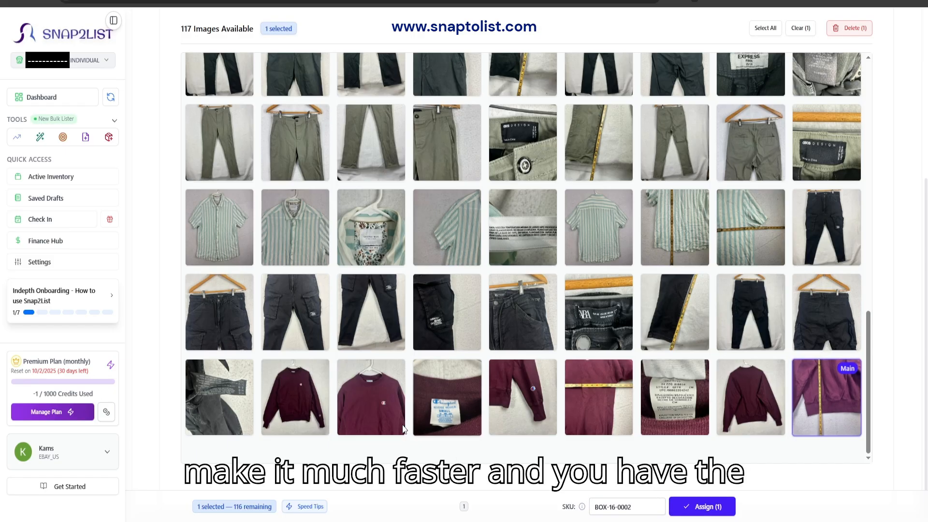
shift+click(304, 411)
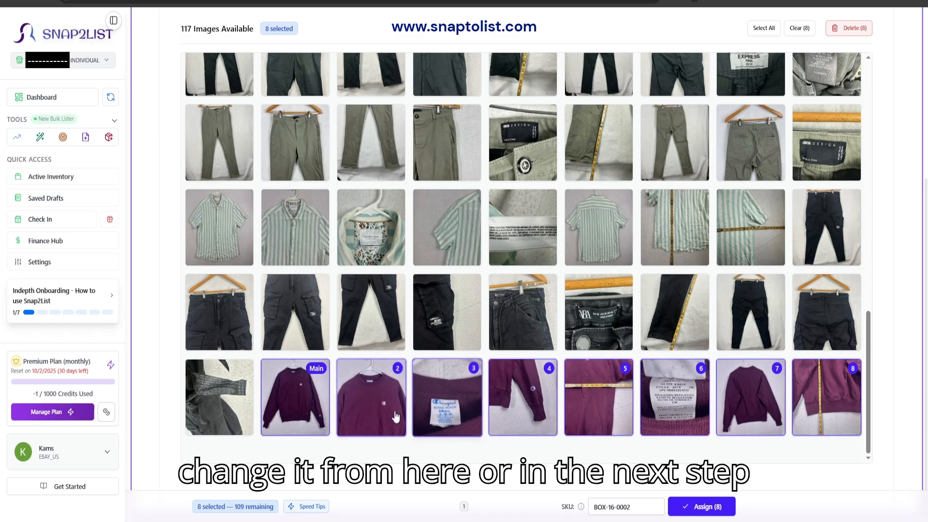
click(706, 506)
Select the 11 black cargo pants photos at the end of the available images and assign them to BOX-16-0003
click(218, 396)
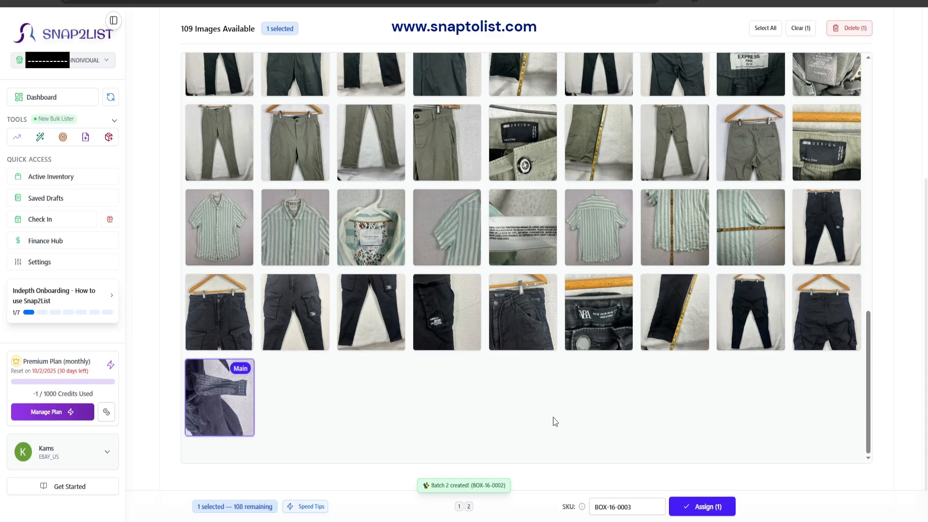
scroll(542, 453, up, 1)
scroll(542, 453, down, 1)
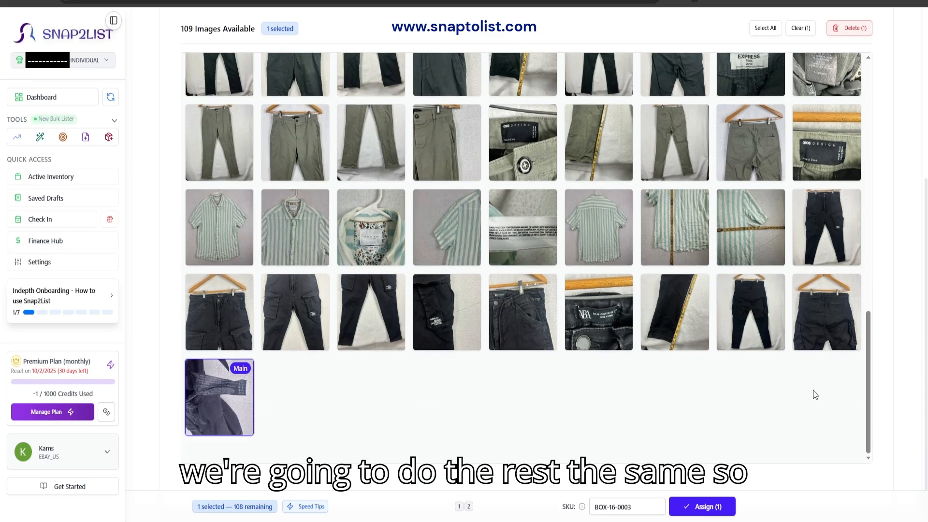
shift+click(814, 235)
click(688, 506)
Assign the eight green striped shirt photos to BOX-16-0004 and the nine olive trouser photos to BOX-16-0005
click(750, 401)
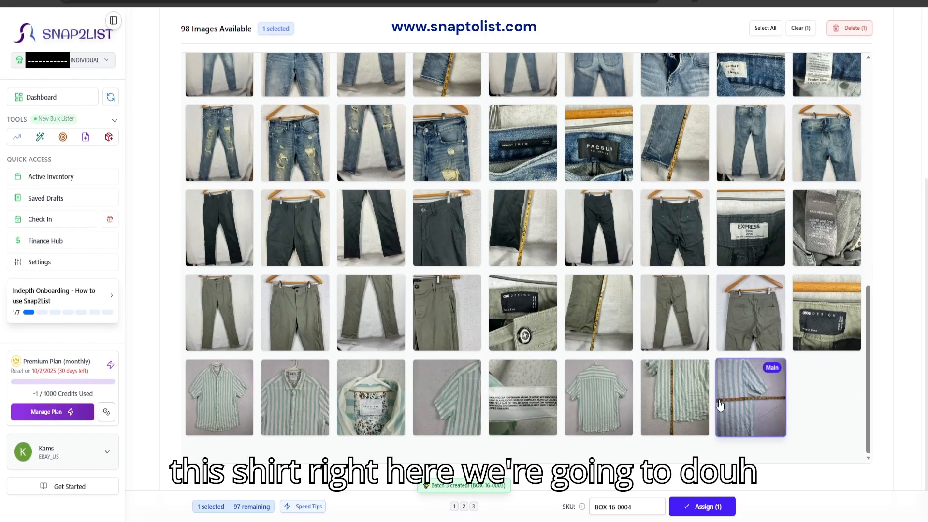
shift+click(218, 398)
click(702, 506)
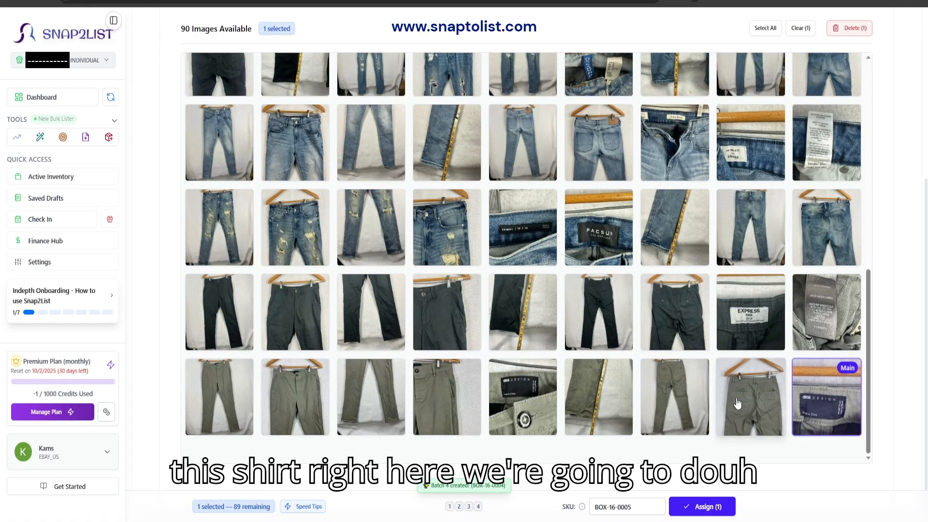
shift+click(243, 398)
click(701, 507)
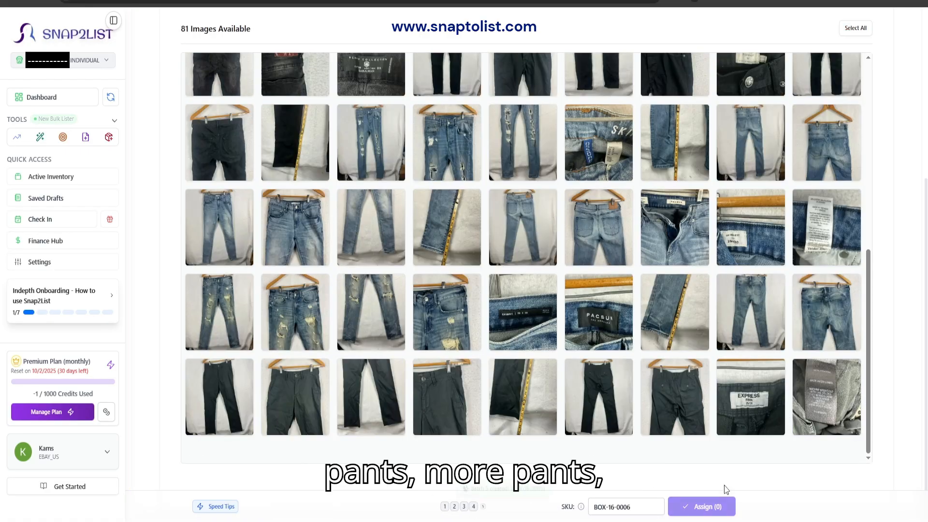
Assign the nine dark trouser photos to BOX-16-0006 and the nine ripped PacSun jeans photos to BOX-16-0007
click(813, 418)
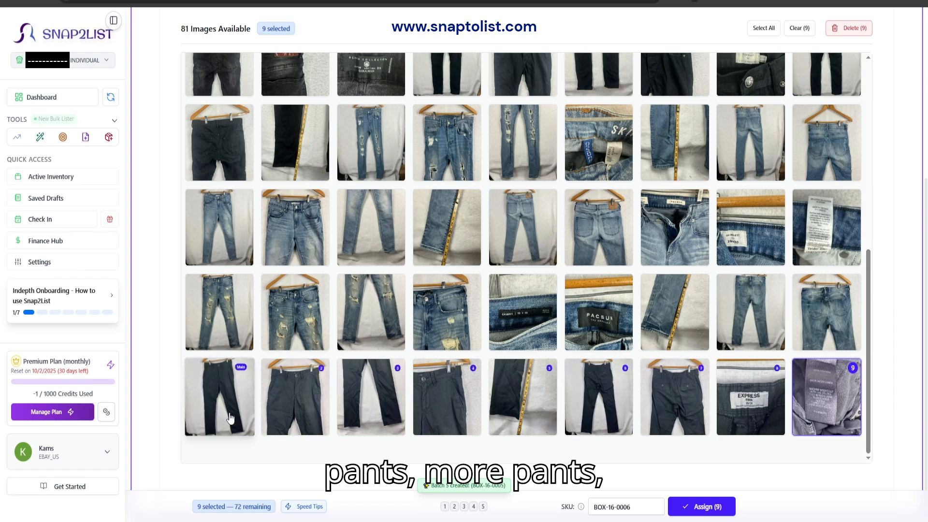
shift+click(219, 399)
click(701, 506)
click(815, 418)
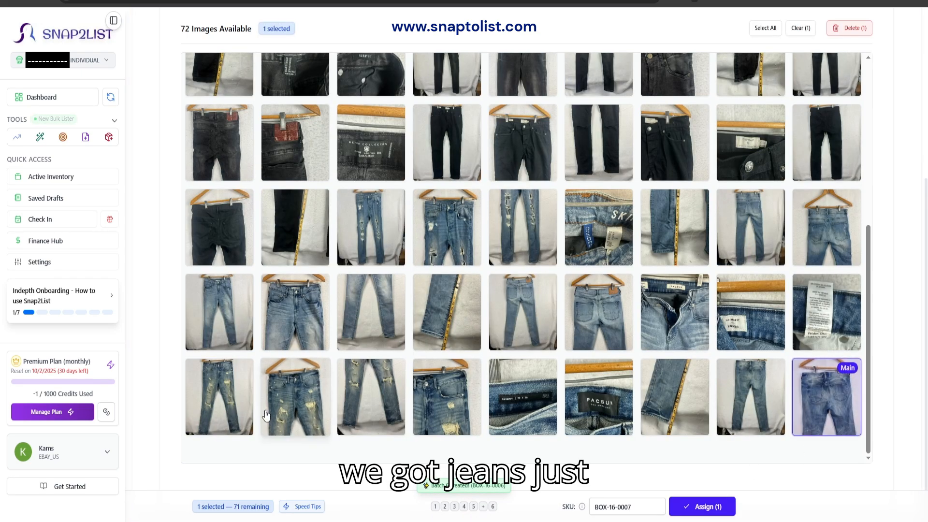
shift+click(229, 410)
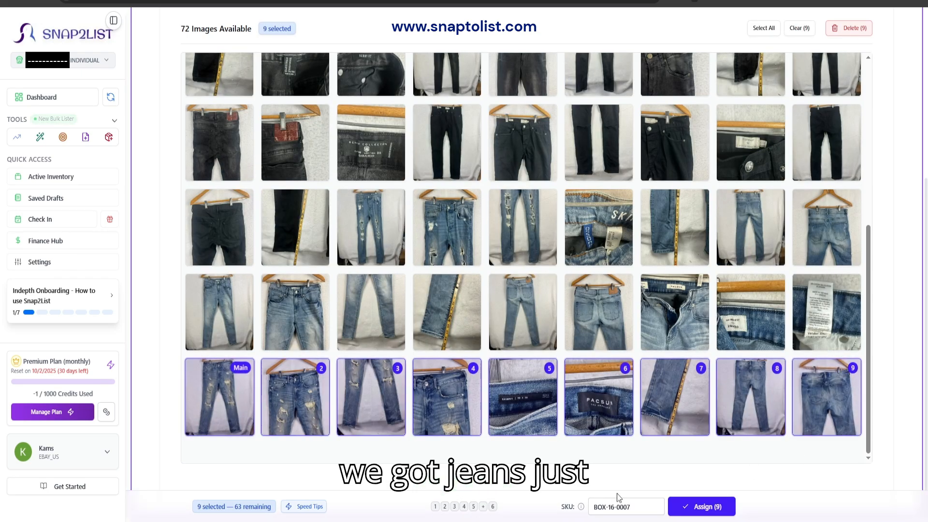
click(701, 507)
Assign the nine light blue jeans photos to BOX-16-0008 and the seven ripped blue jeans photos to BOX-16-0009
click(817, 396)
shift+click(229, 409)
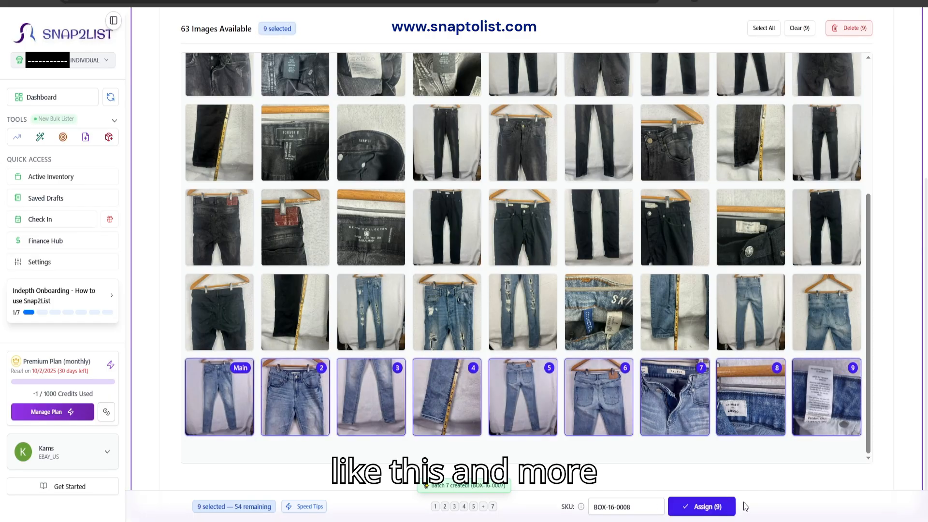
click(711, 509)
click(826, 396)
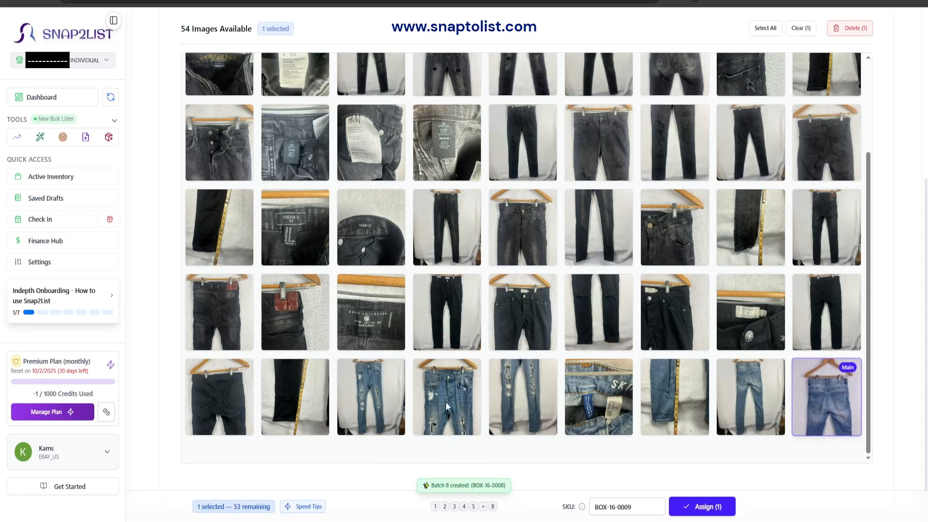
shift+click(370, 401)
click(701, 506)
Assign the last eight black jeans photos to BOX-16-0010 and the preceding nine with the red waist patch to BOX-16-0011
click(295, 396)
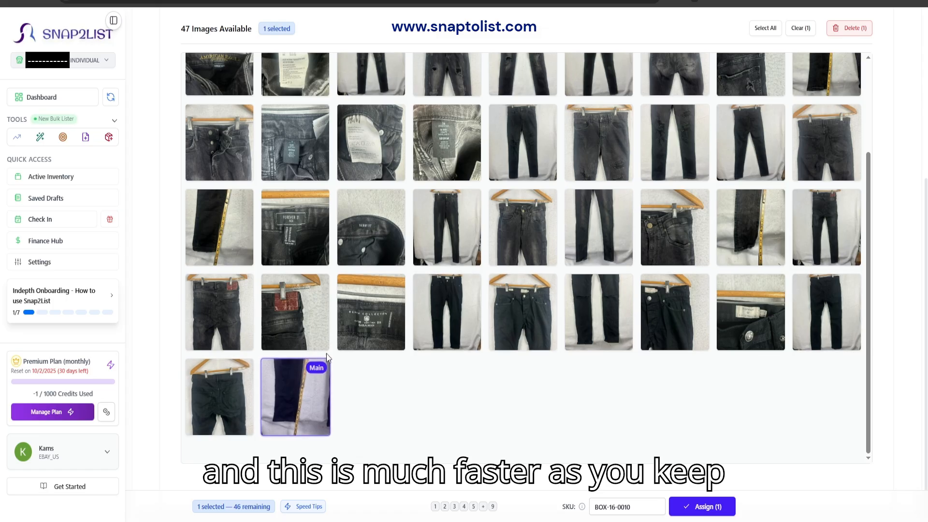
shift+click(444, 326)
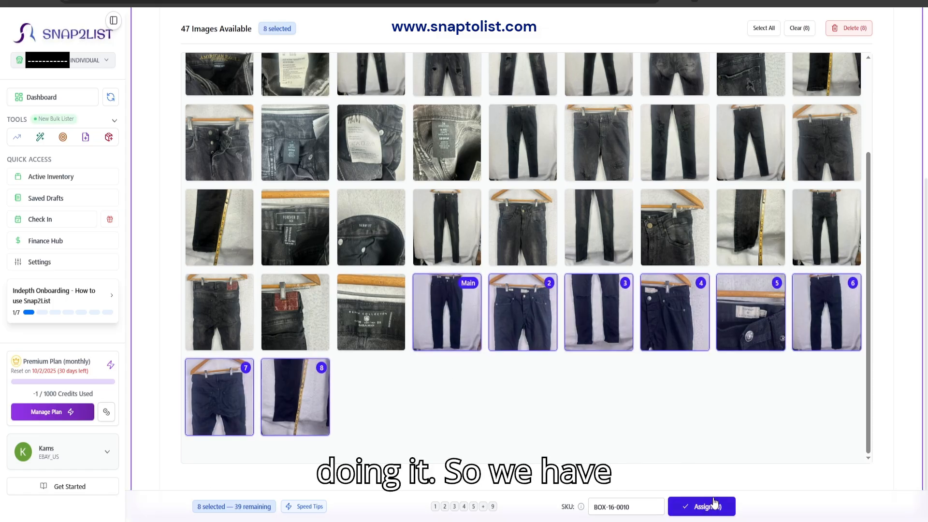
click(701, 506)
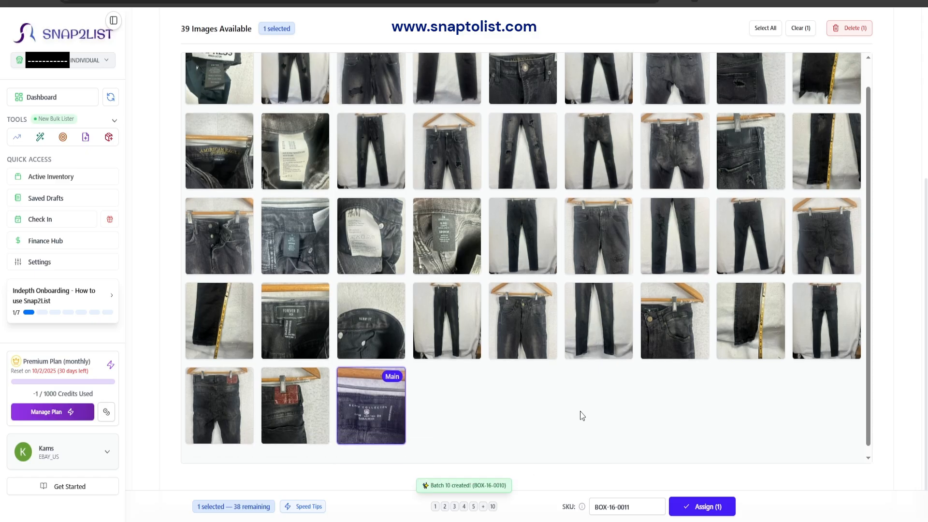
shift+click(447, 321)
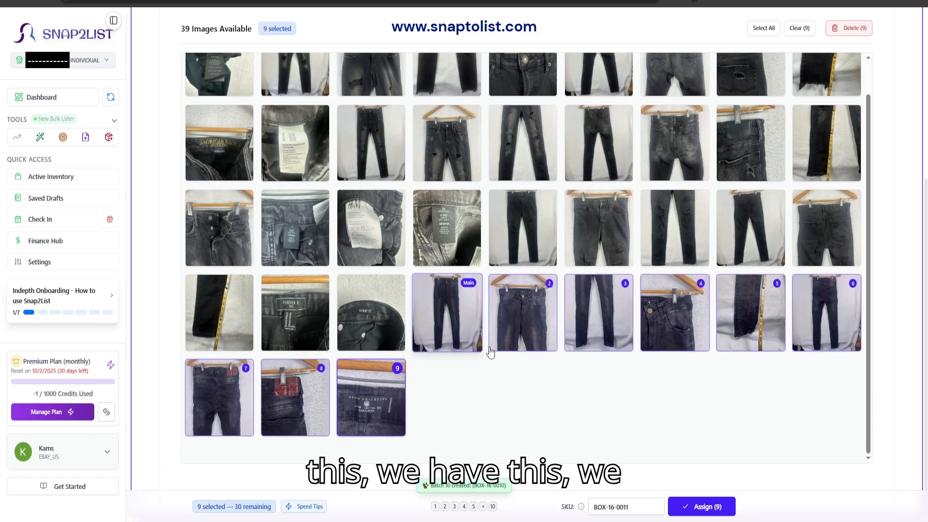
click(701, 507)
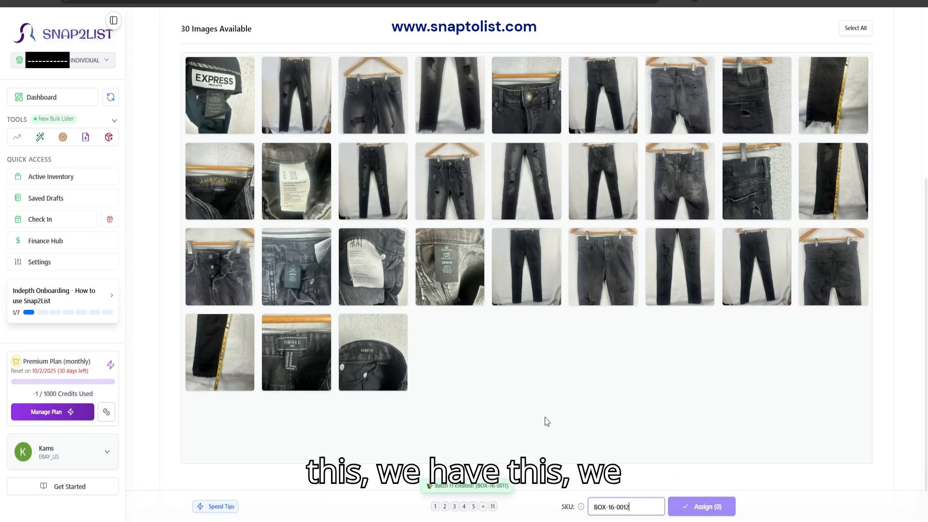
Assign the last eight black jeans photos to BOX-16-0012 and the preceding 11 ripped black jeans photos to BOX-16-0013
click(375, 366)
shift+click(528, 290)
click(694, 507)
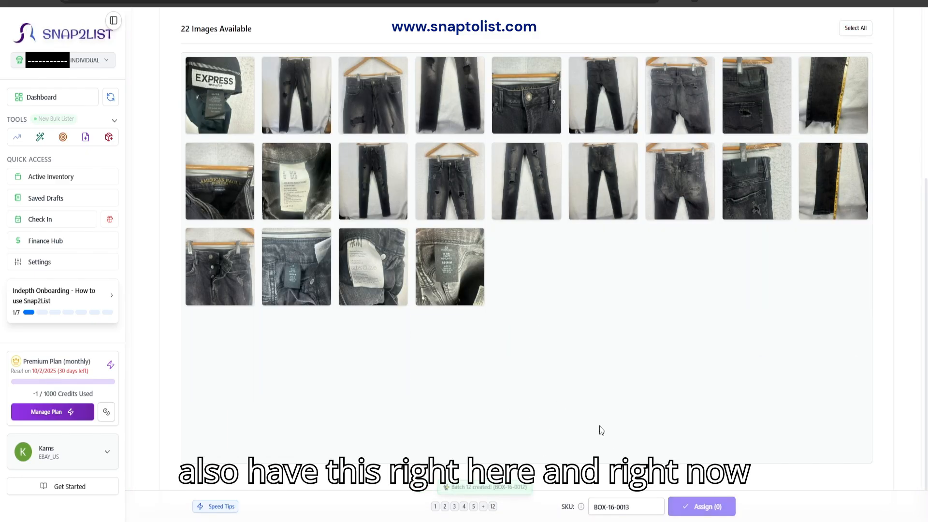
click(447, 262)
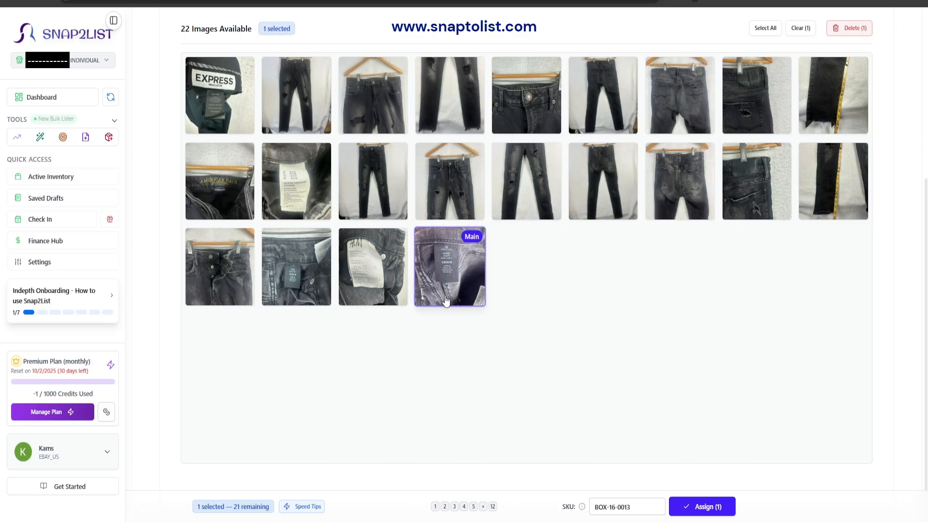
shift+click(372, 186)
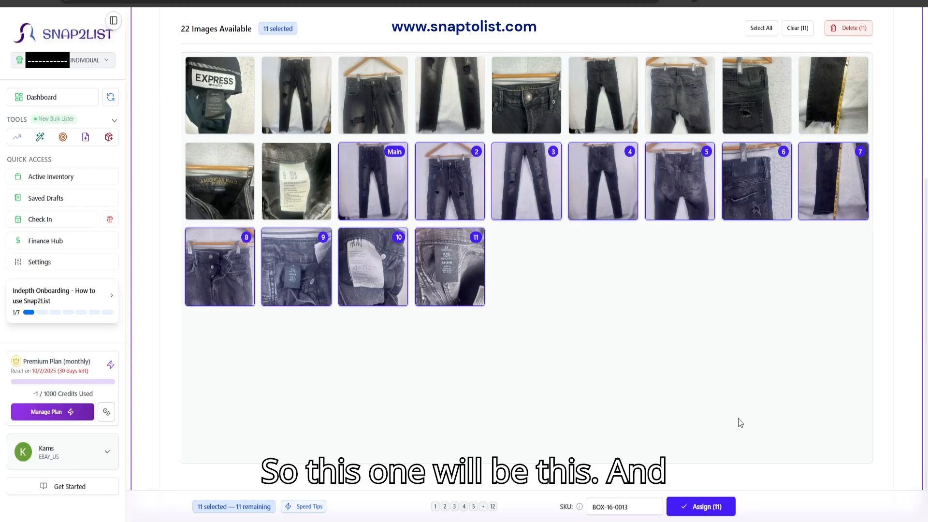
click(696, 506)
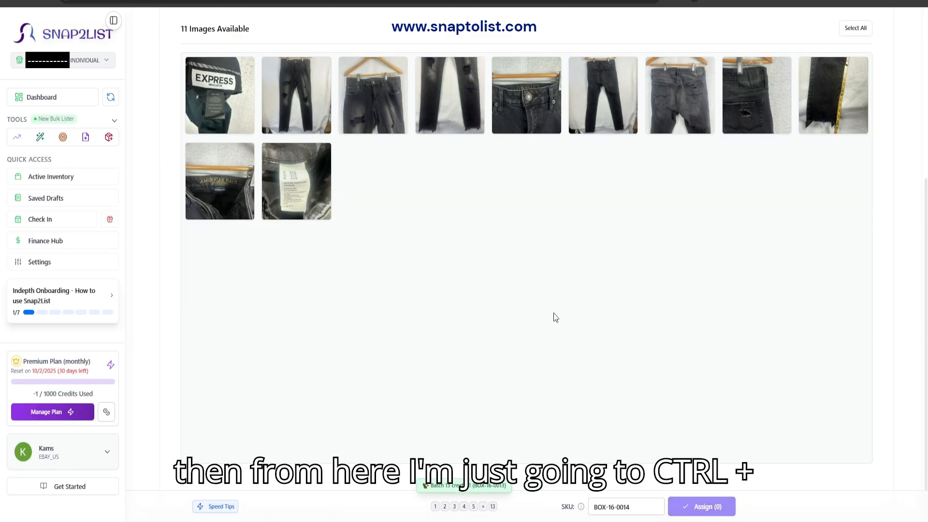
key(ctrl+a)
scroll(560, 338, up, 2)
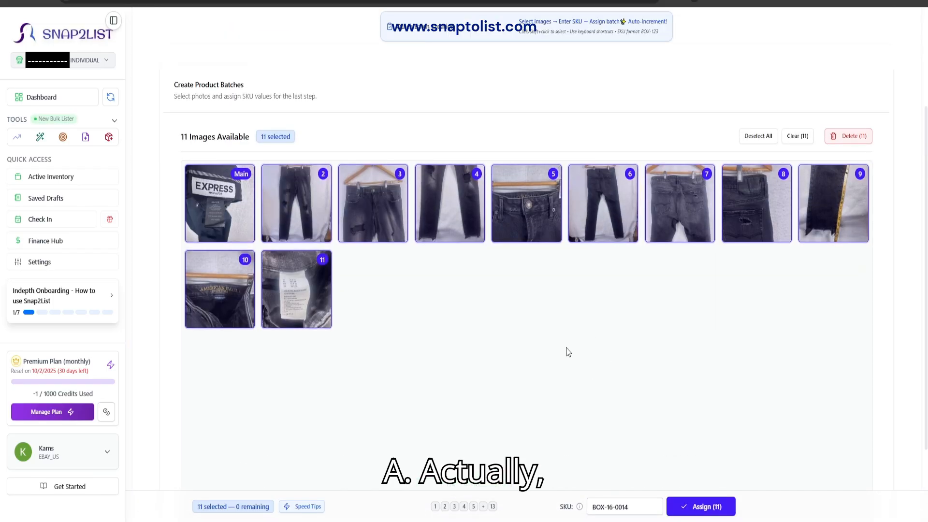
key(Escape)
click(320, 225)
shift+click(309, 311)
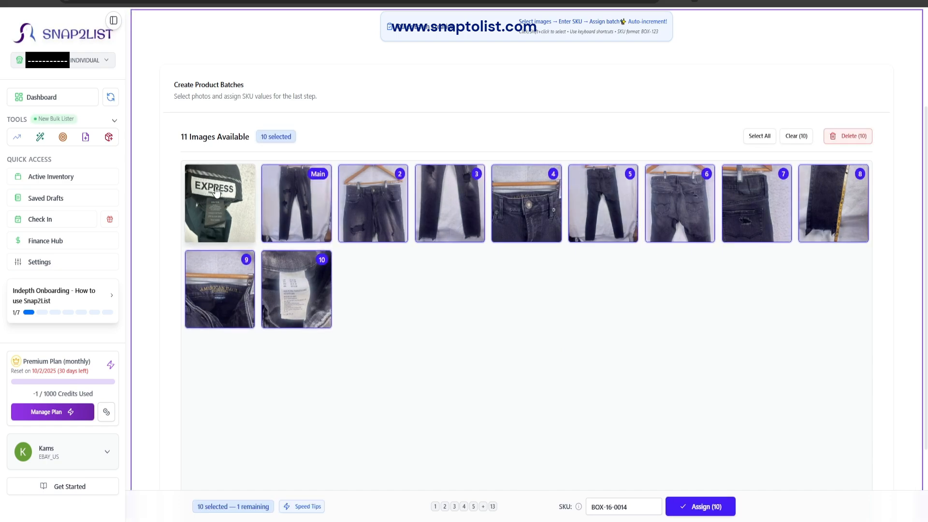
key(Escape)
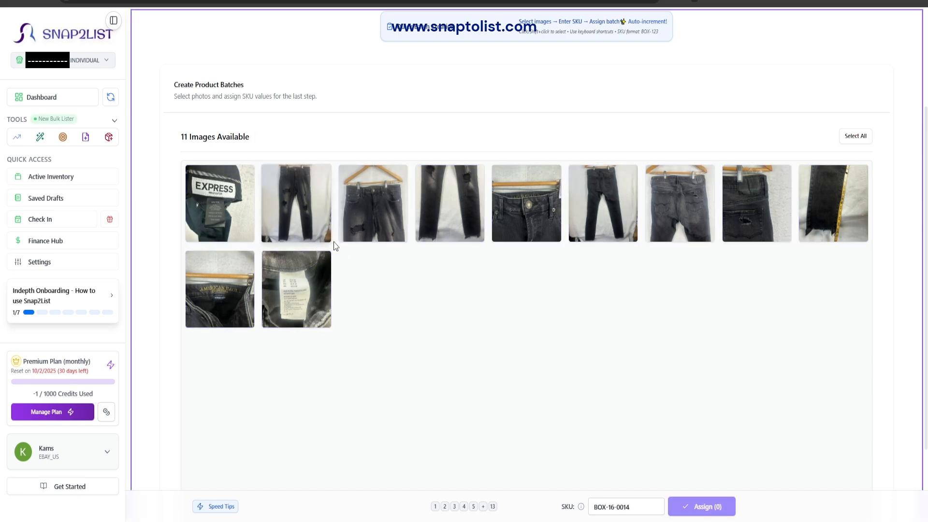
Select the 11 remaining photos individually, starting with the full-length ripped jeans front as main, and assign them to BOX-16-0014
click(306, 216)
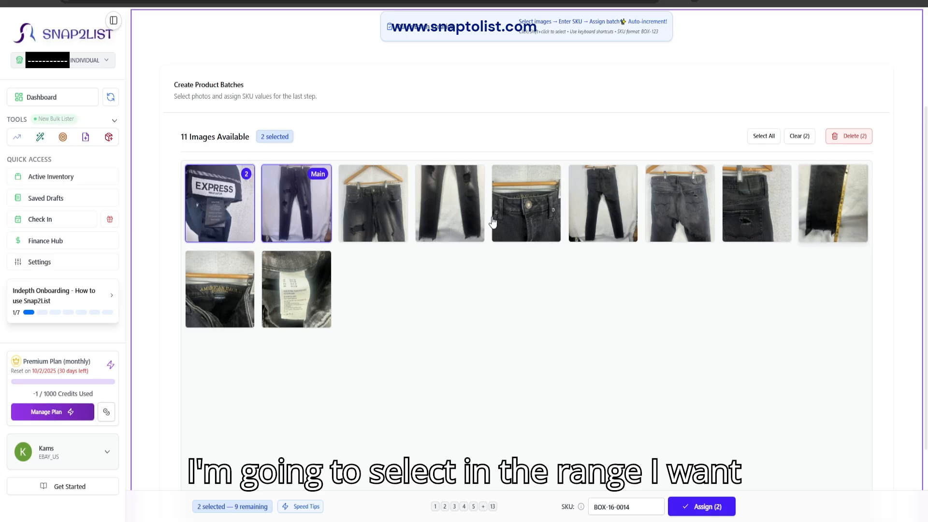
click(370, 244)
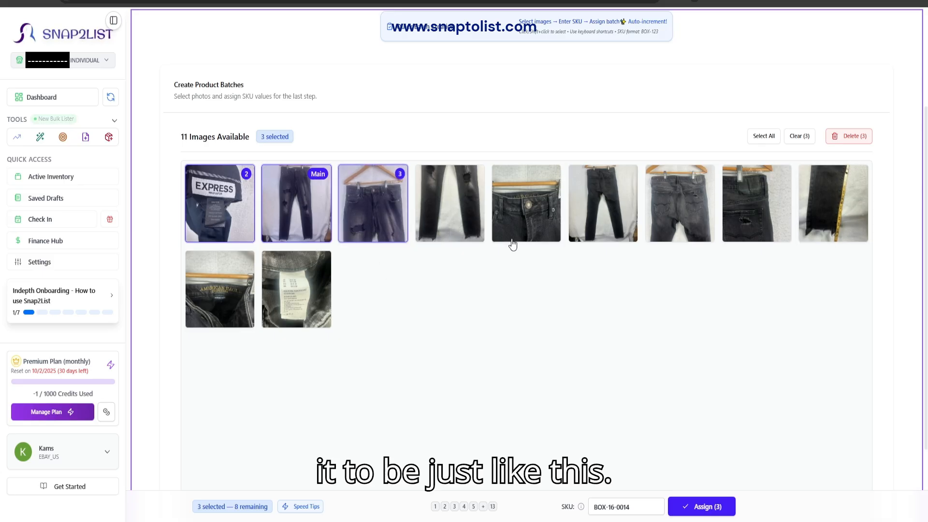
click(471, 225)
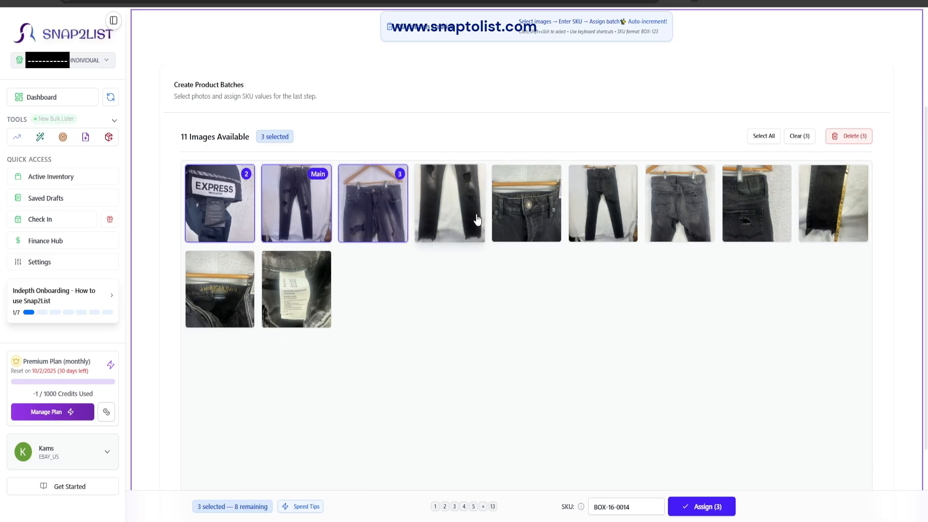
click(527, 217)
click(604, 213)
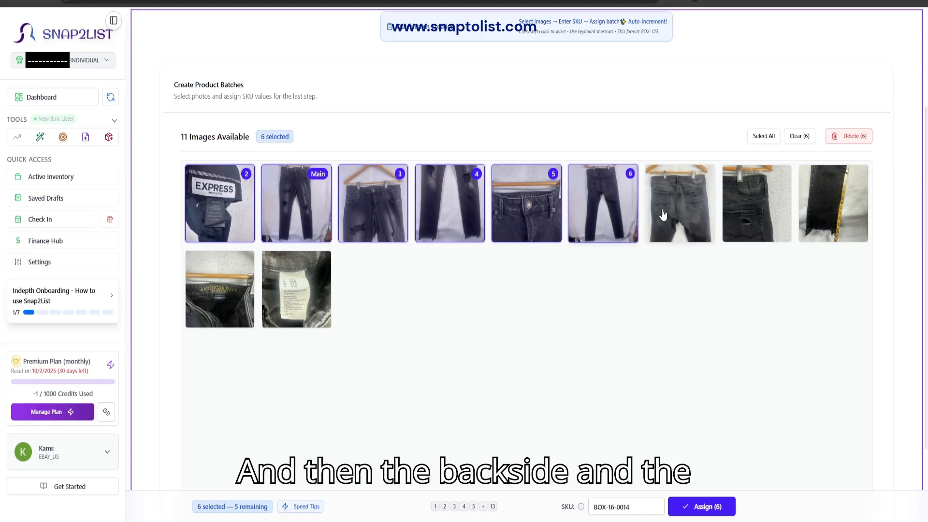
click(674, 215)
click(758, 203)
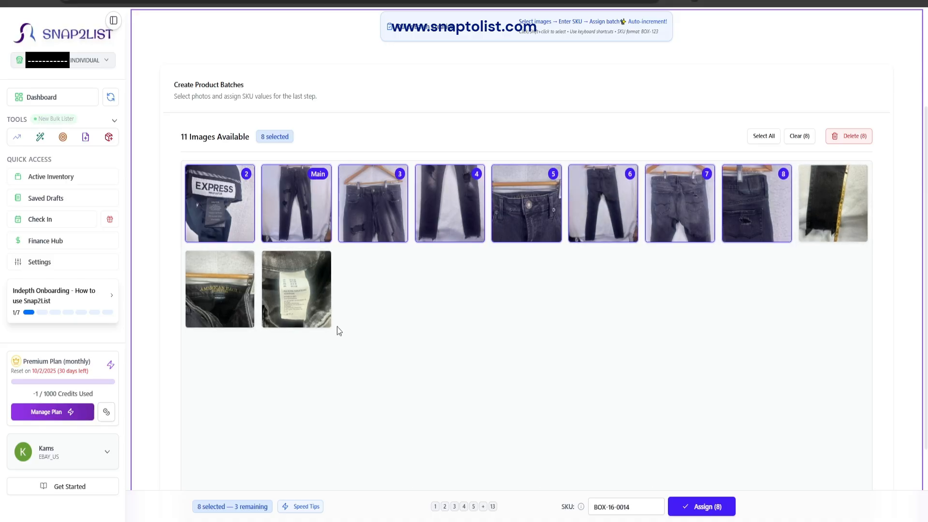
click(302, 310)
click(222, 303)
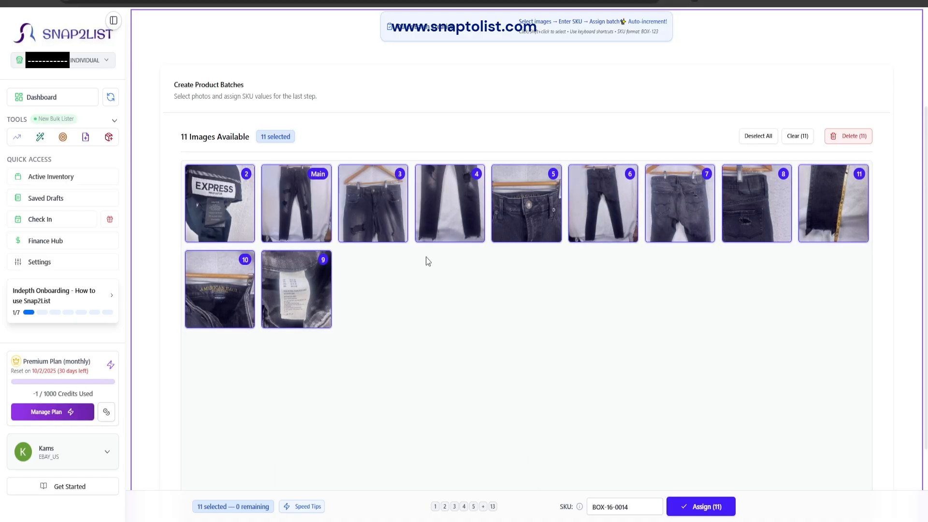
click(700, 505)
Open the Edit/Publish stage of the Bulk Lister and bring the list of batch items into view
scroll(502, 367, down, 2)
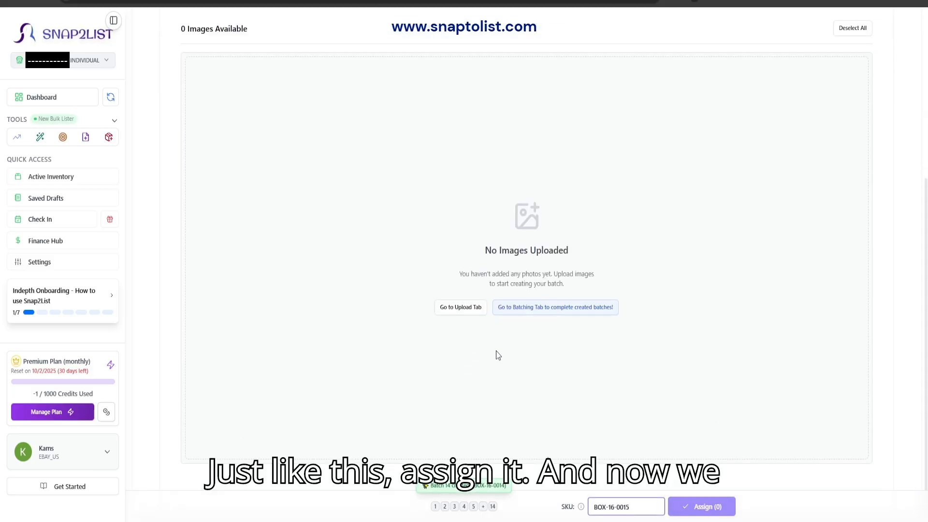
scroll(643, 348, up, 5)
click(588, 136)
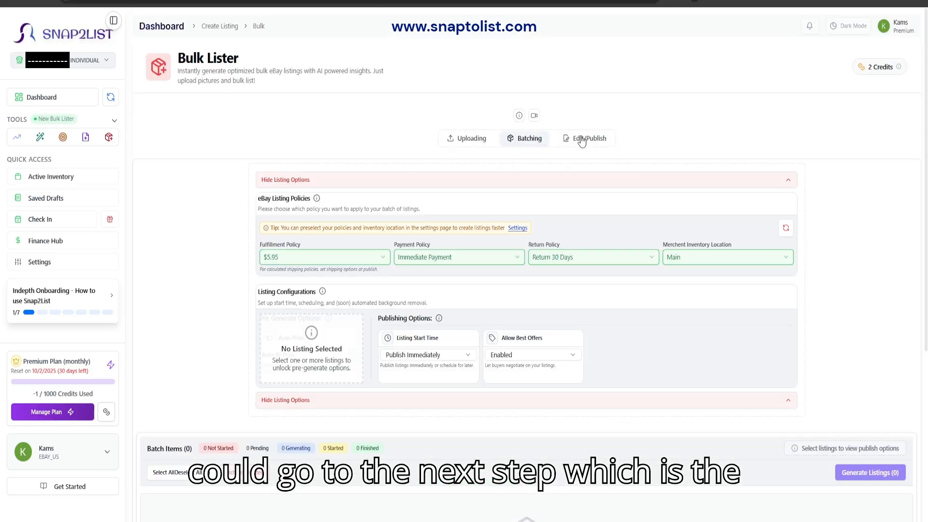
scroll(622, 164, down, 5)
scroll(622, 164, down, 2)
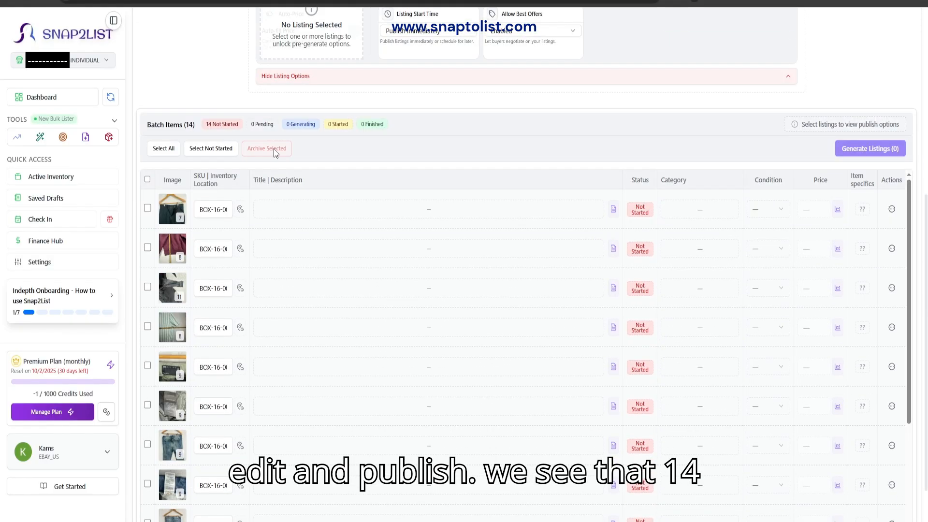
Select all 14 batch items and generate new listings for them
click(364, 278)
scroll(364, 278, down, 3)
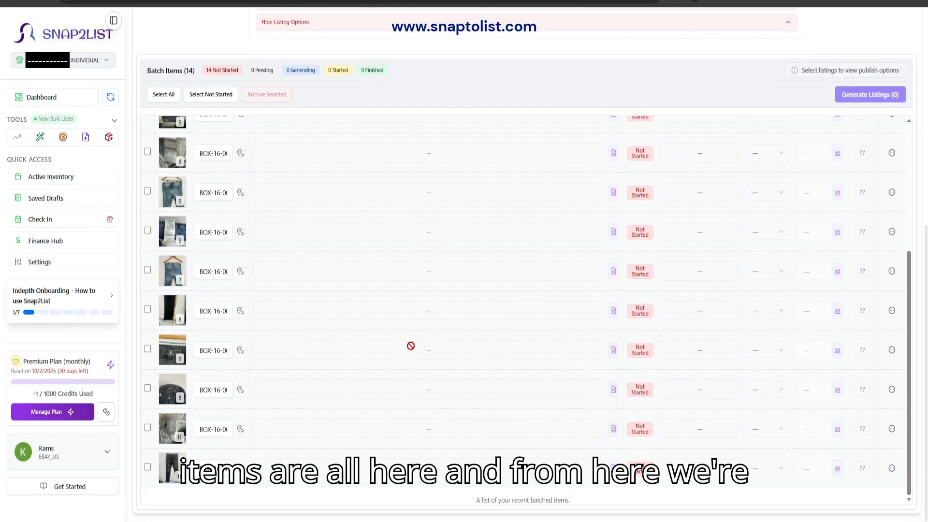
scroll(396, 371, up, 3)
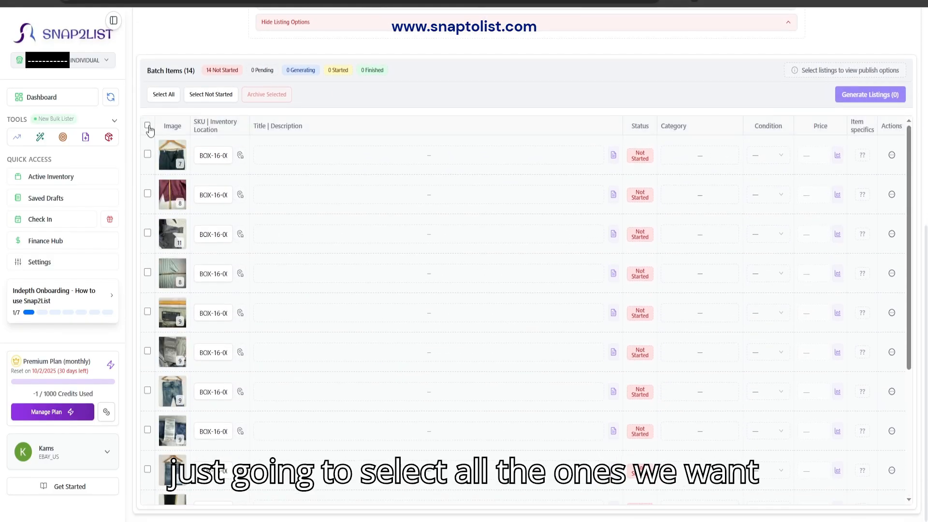
click(172, 94)
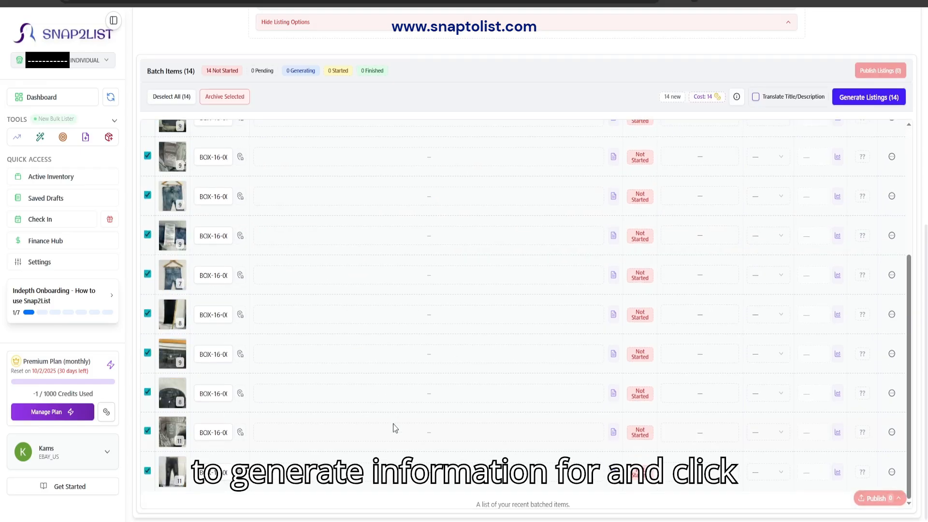
scroll(588, 381, up, 5)
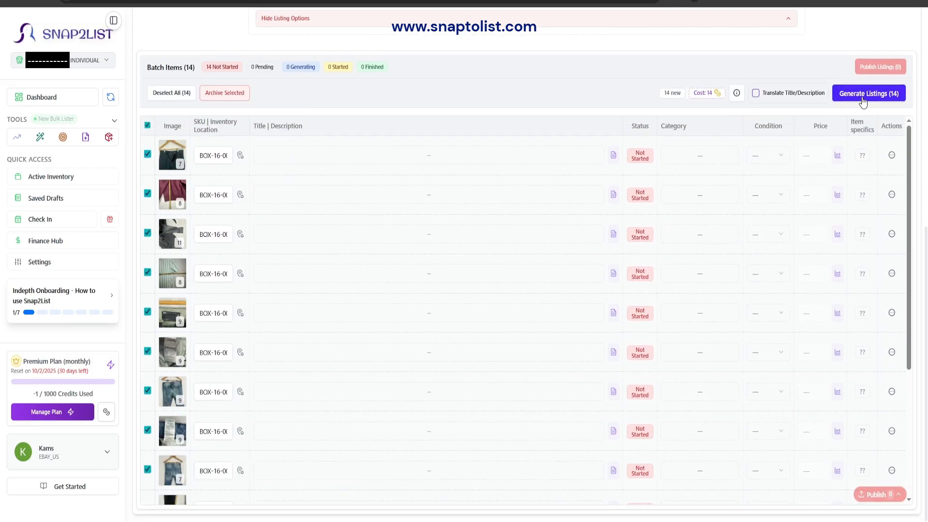
click(857, 93)
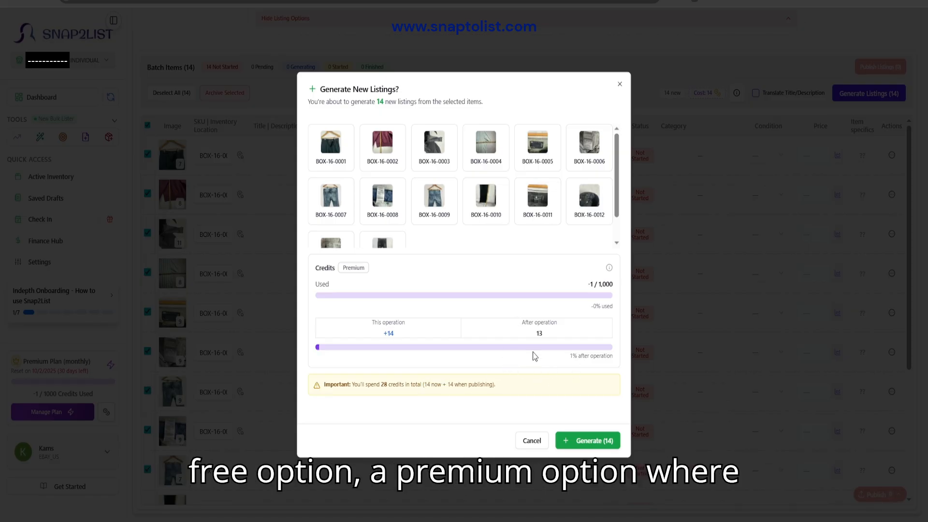
click(593, 441)
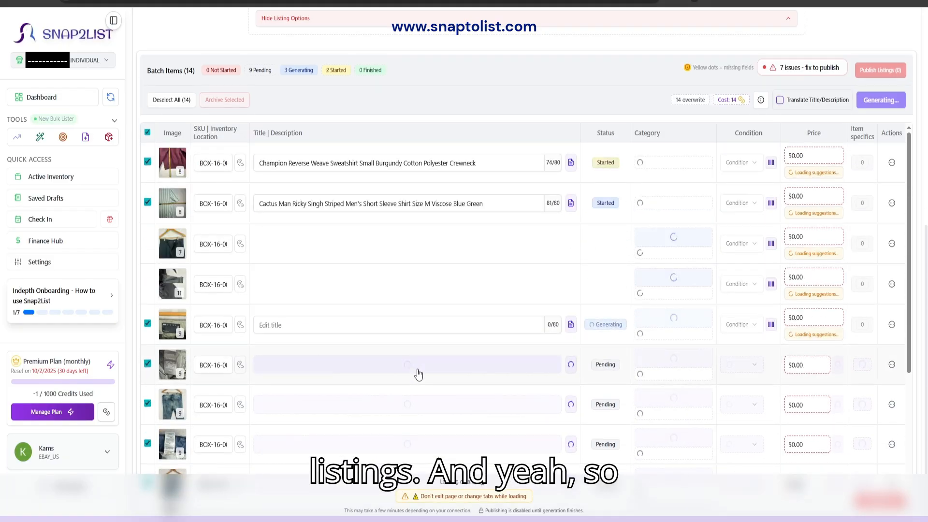
Examine the photos of the dark blue dress pants listing, including an enlarged view of its main image
scroll(418, 374, down, 2)
scroll(418, 373, up, 2)
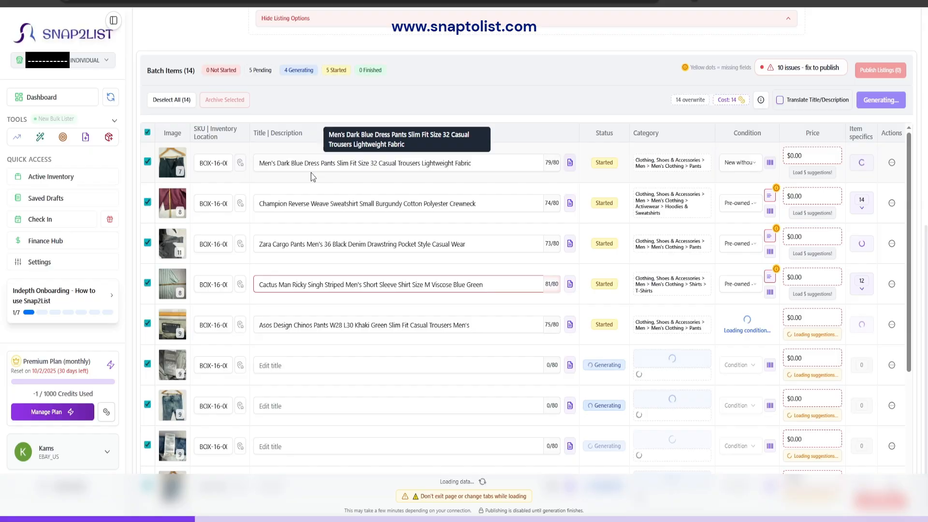
click(172, 163)
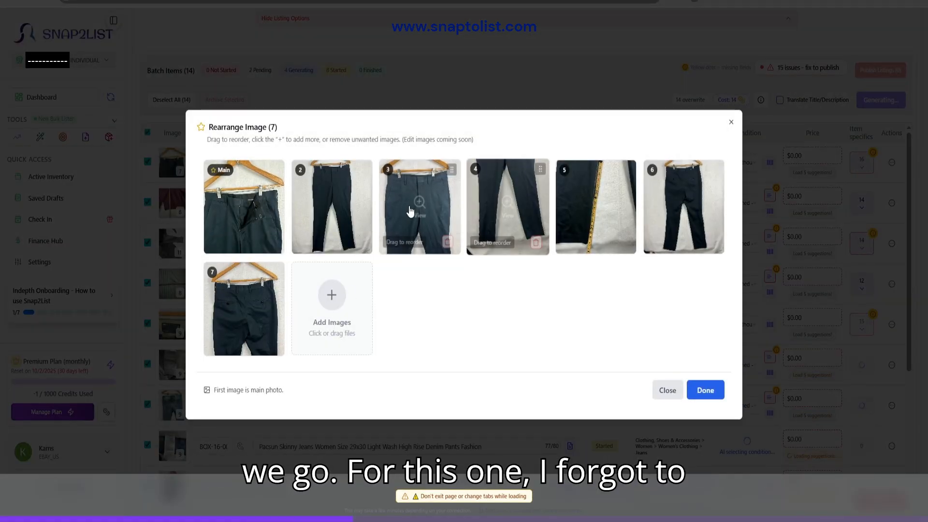
click(243, 210)
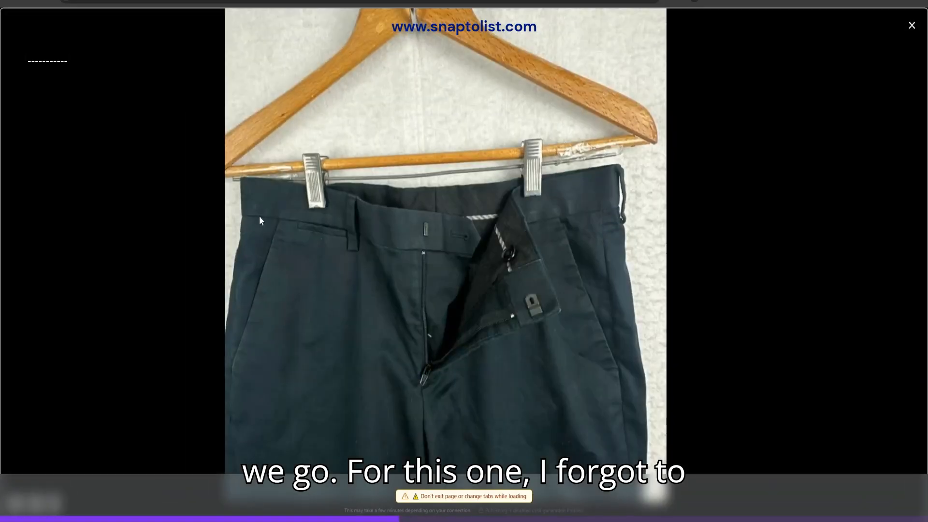
click(911, 24)
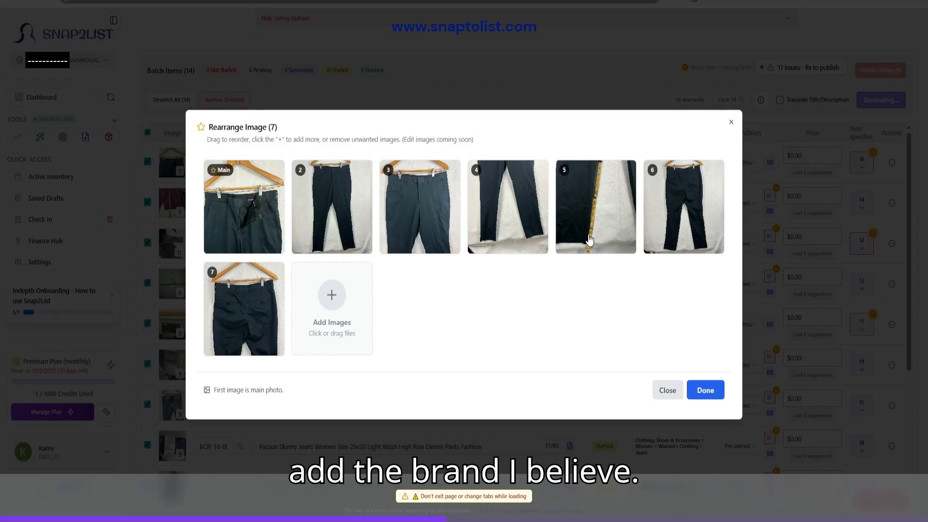
click(730, 124)
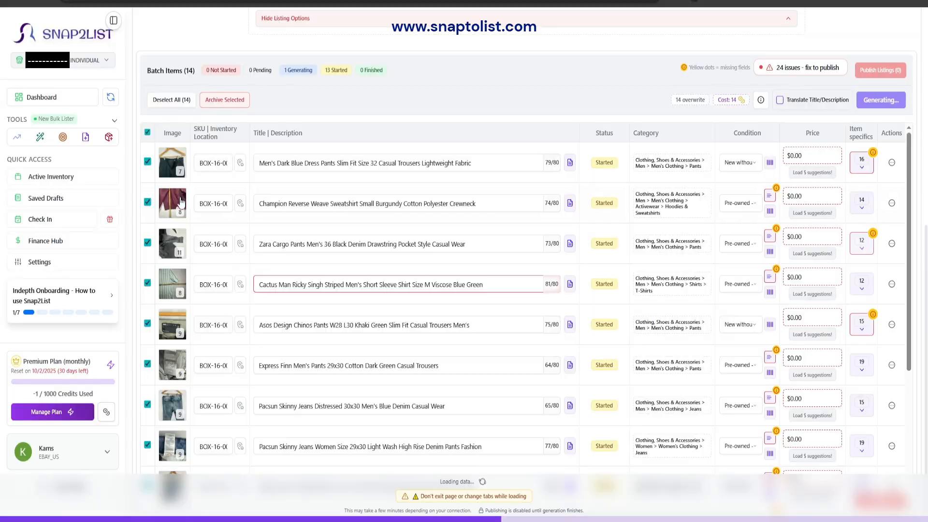
Check the photo set of the Champion sweatshirt listing and recheck that of the dark blue dress pants
click(172, 202)
click(730, 122)
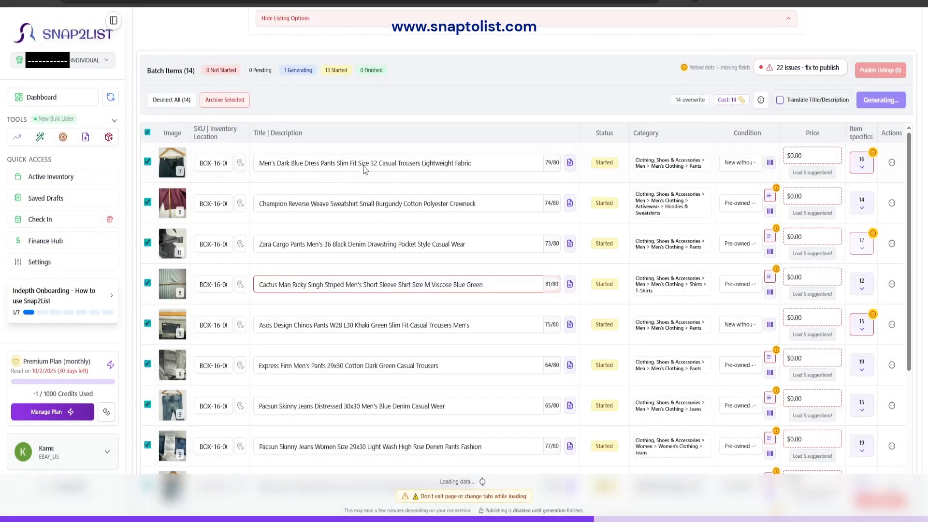
click(408, 164)
click(157, 173)
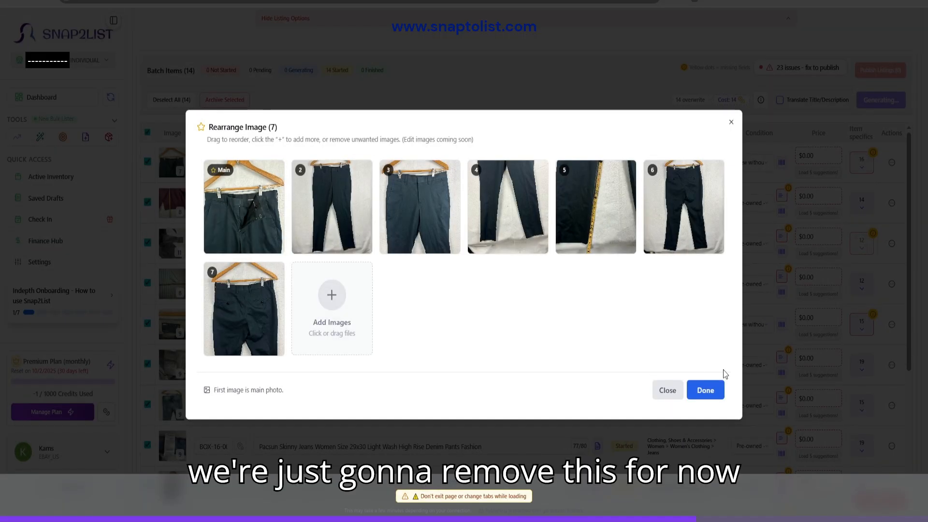
click(679, 391)
Try to archive only the dark blue dress pants listing, BOX-16-0001, with all other items deselected
click(147, 161)
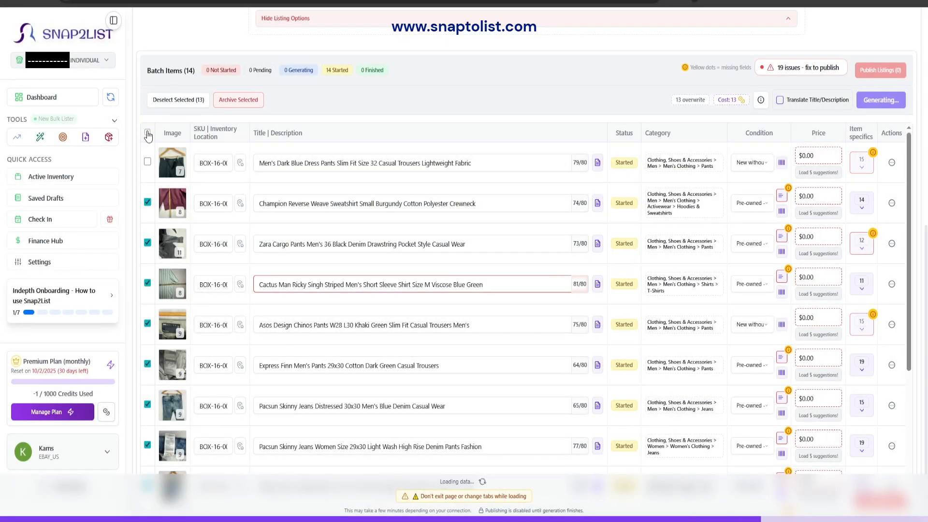
click(148, 135)
click(148, 161)
click(238, 99)
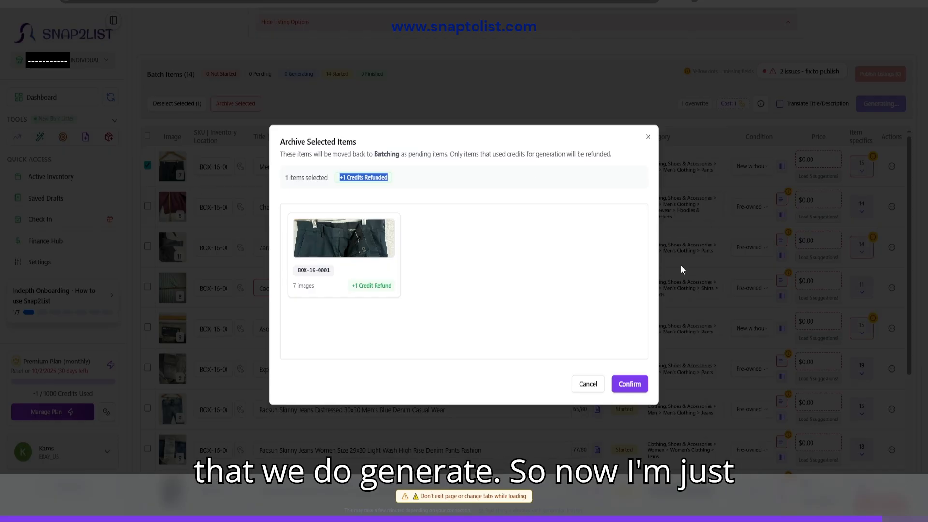
click(631, 386)
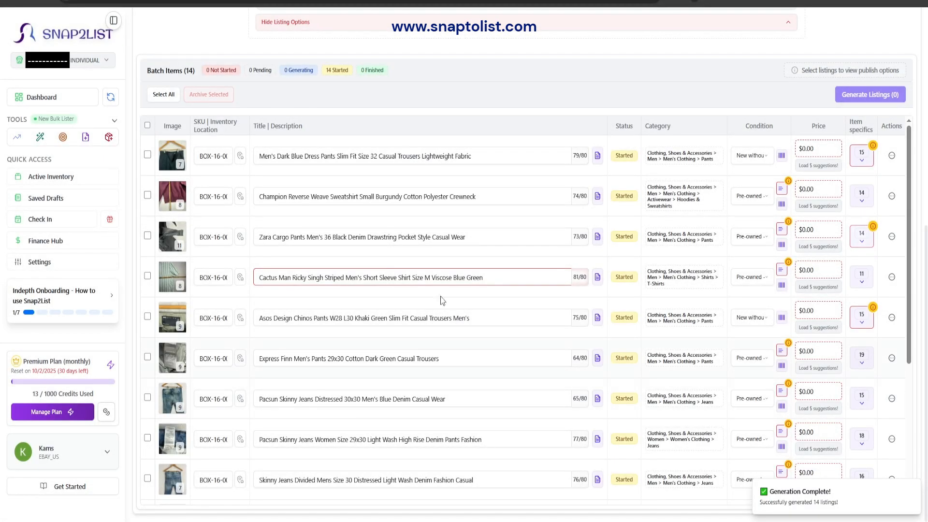
Archive the dark blue dress pants listing, BOX-16-0001
scroll(310, 231, up, 4)
click(147, 317)
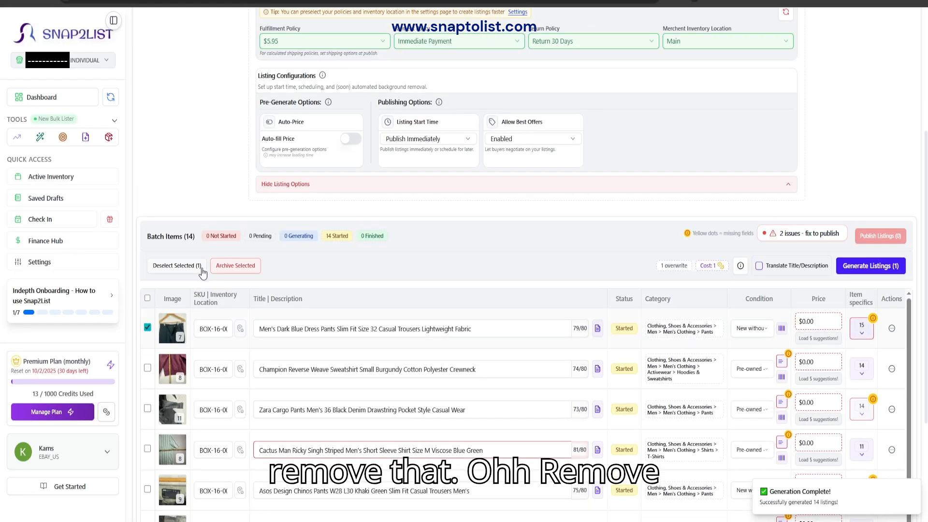
click(237, 273)
click(631, 384)
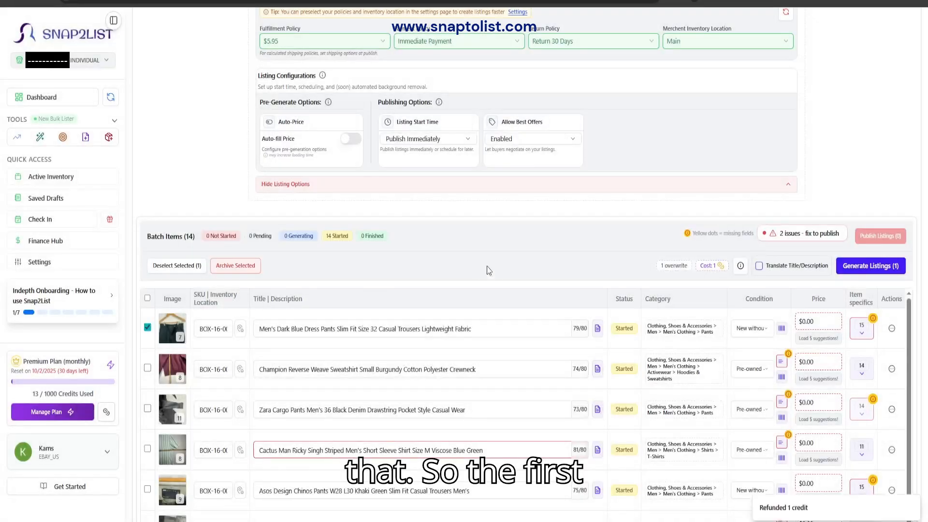
Reorder the burgundy Champion sweatshirt's photos so the full front view is the main image and the chest close-up is second
scroll(486, 266, down, 1)
scroll(490, 260, down, 2)
click(172, 155)
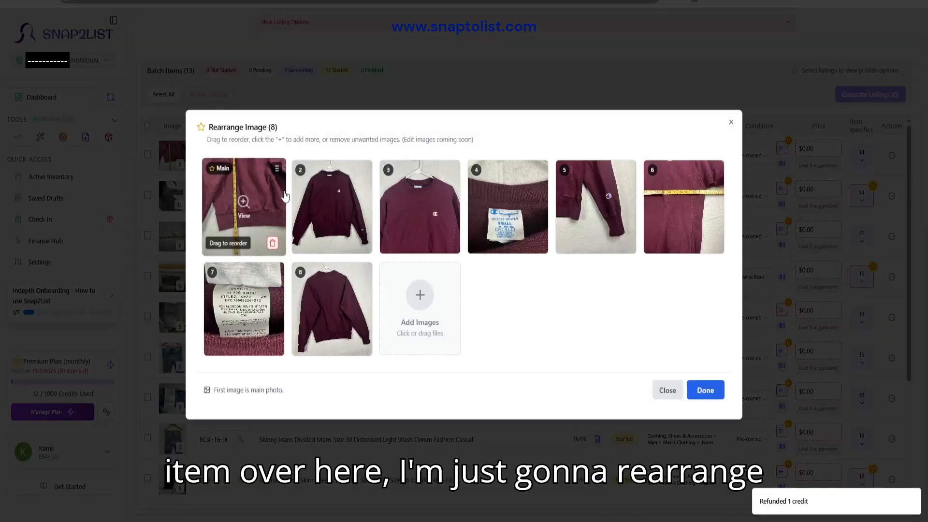
drag(429, 226, 245, 212)
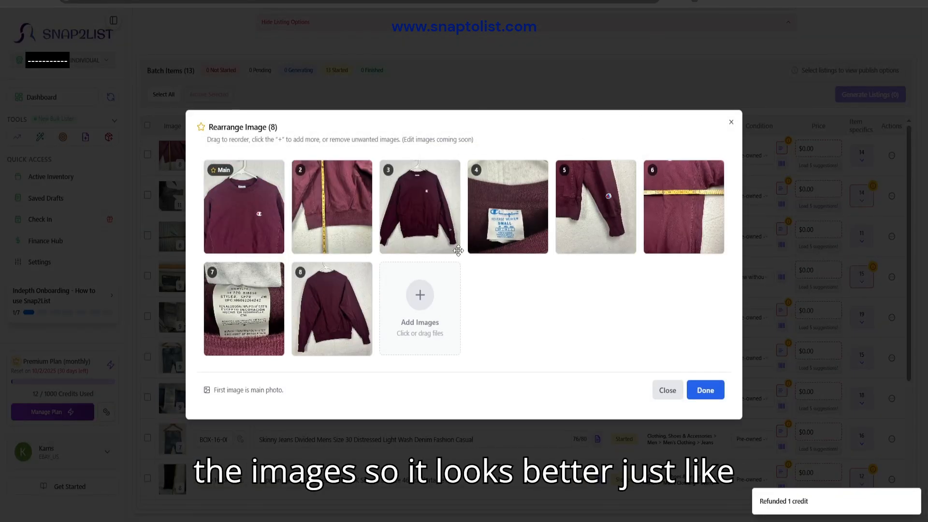
drag(432, 254, 244, 208)
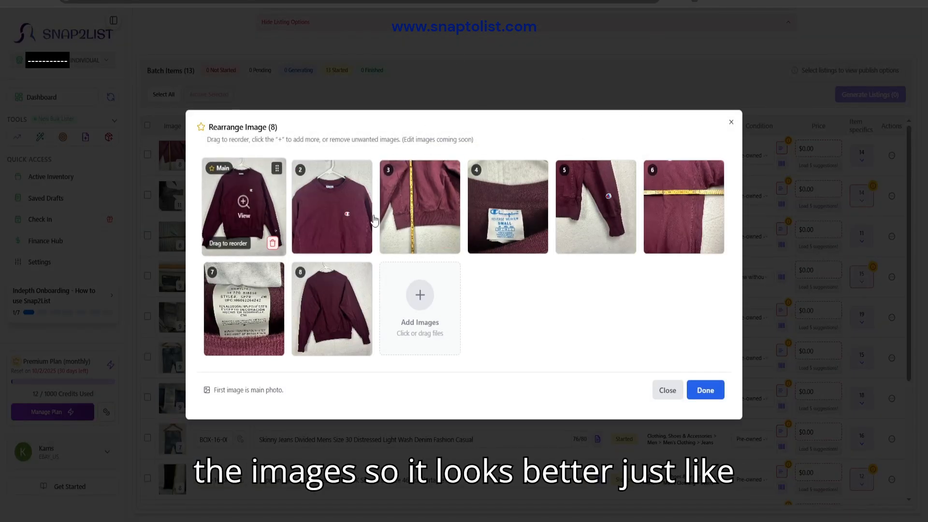
Order the sweatshirt's remaining photos as neck label, care label, sleeve, back and the two measurement shots last, and save the arrangement
drag(441, 209, 609, 213)
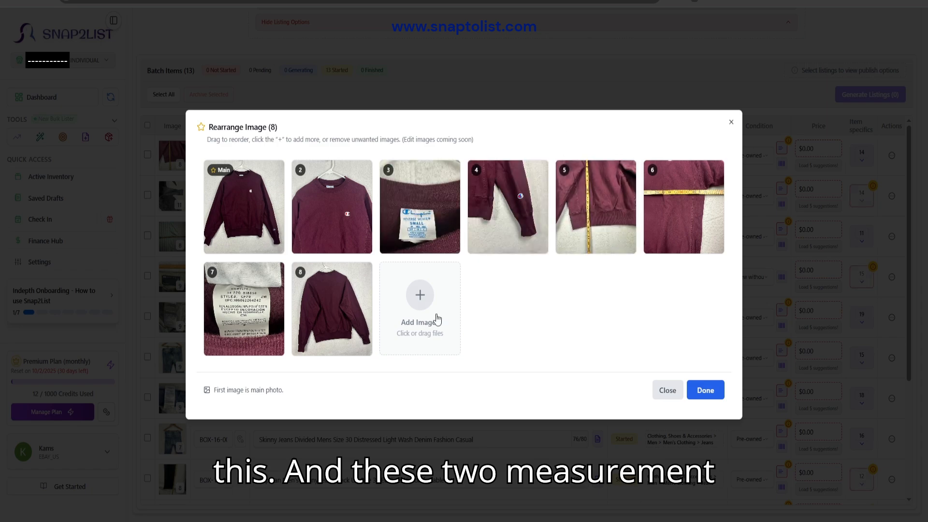
drag(321, 311, 579, 221)
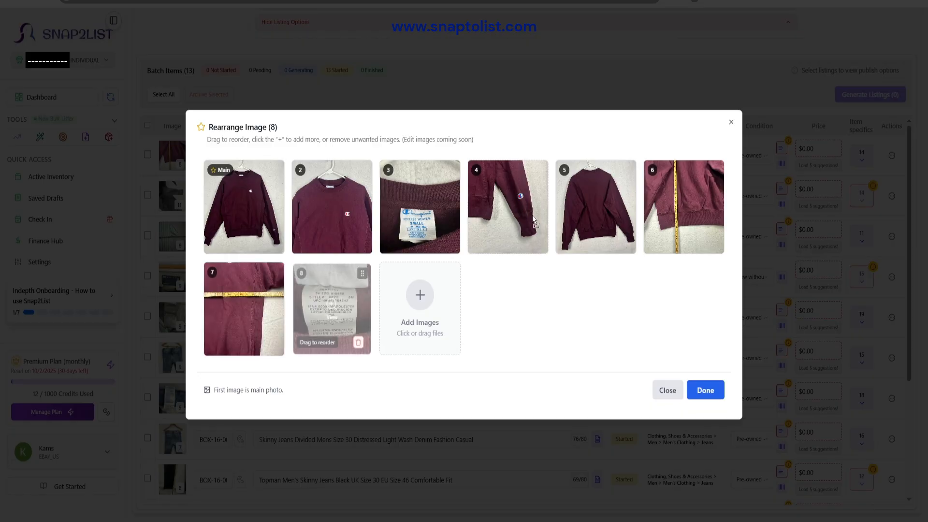
drag(512, 218, 513, 224)
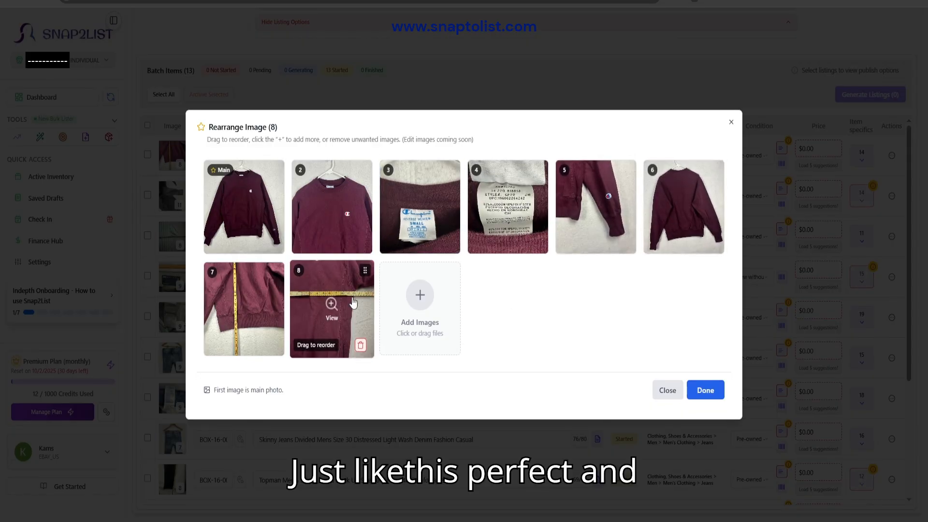
click(711, 396)
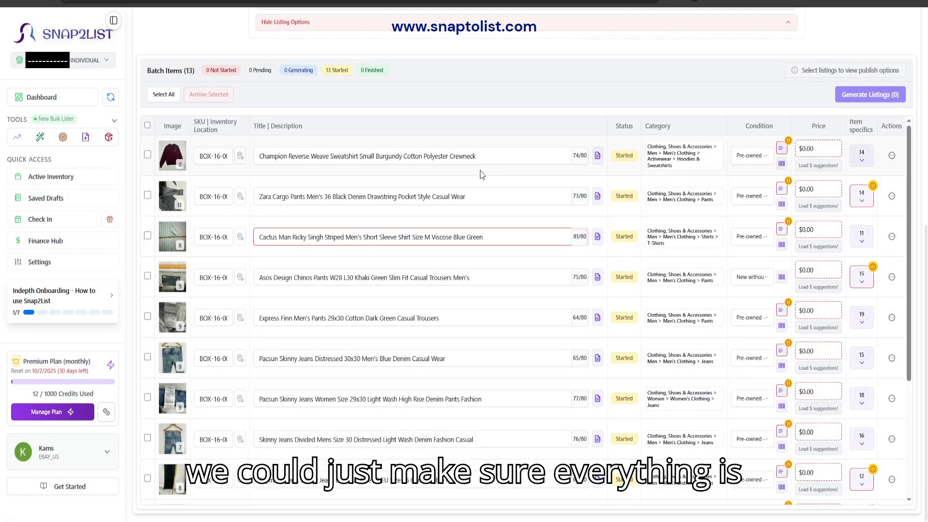
Check the Champion sweatshirt's title against the size label in its photos
click(494, 157)
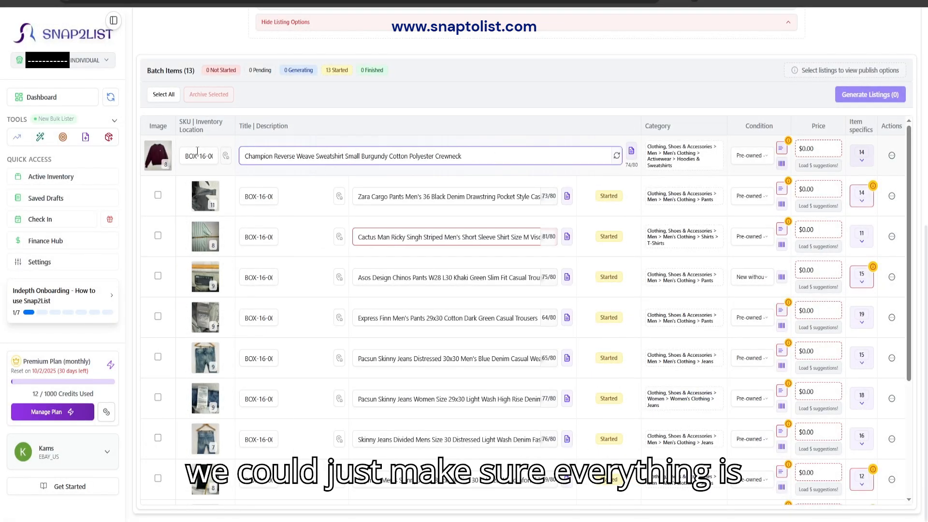
click(159, 156)
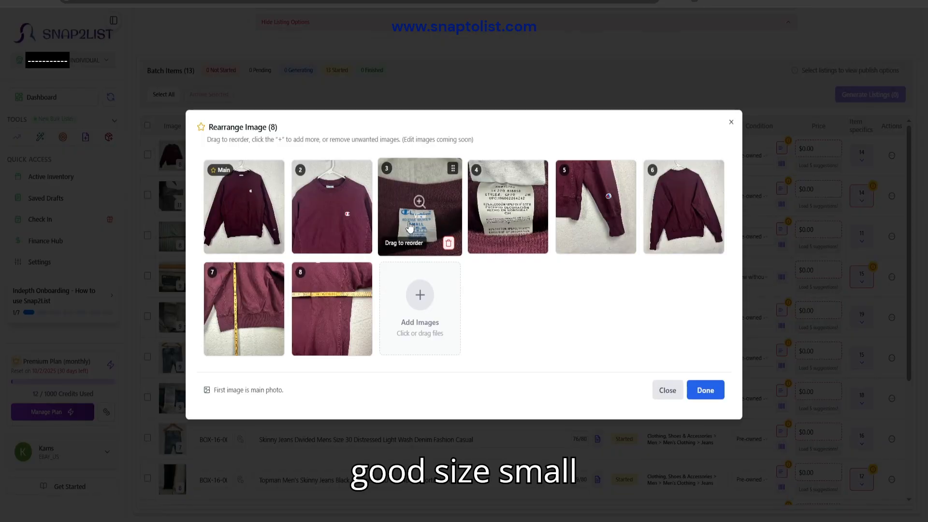
click(731, 121)
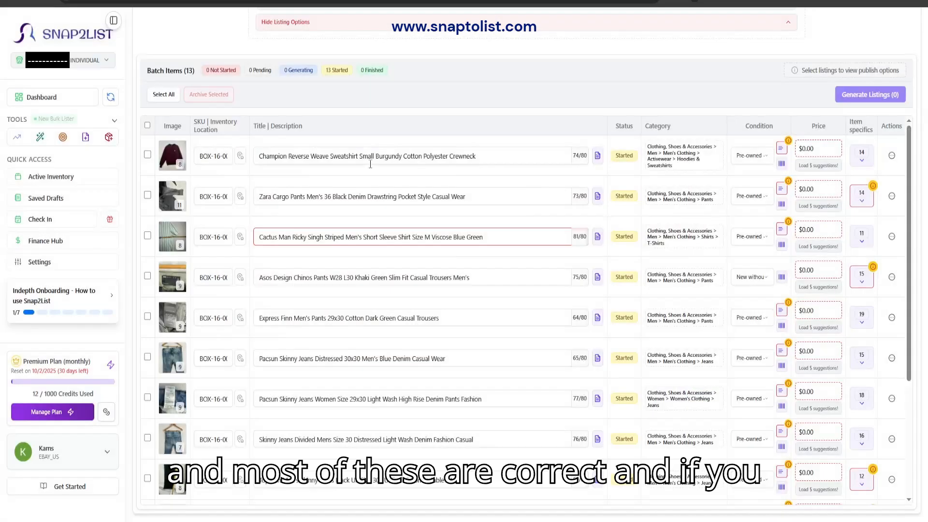
Generate title suggestions for the Champion sweatshirt listing, BOX-16-0002
click(525, 153)
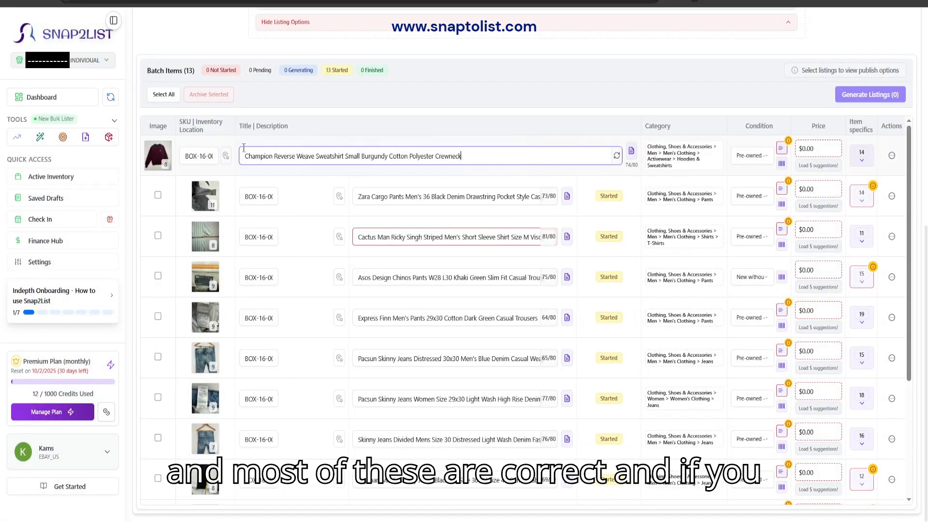
drag(494, 154, 227, 156)
click(485, 153)
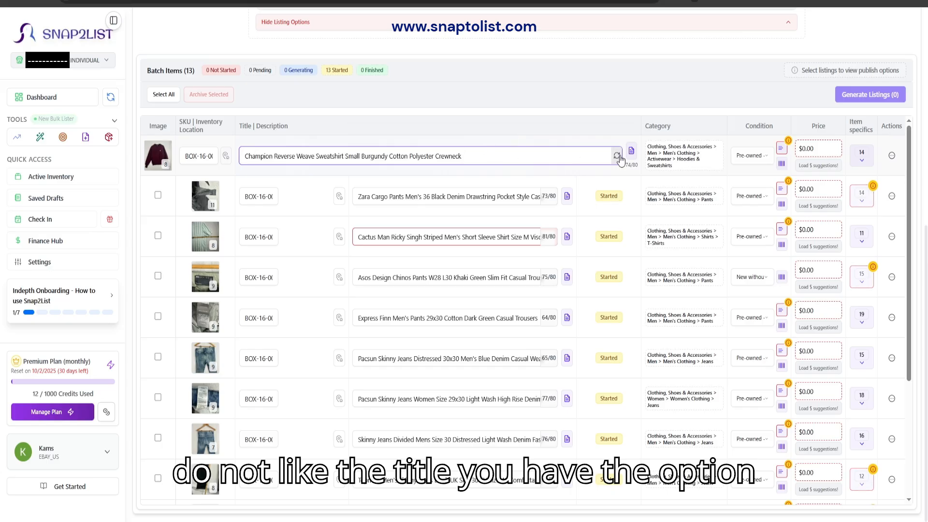
click(617, 157)
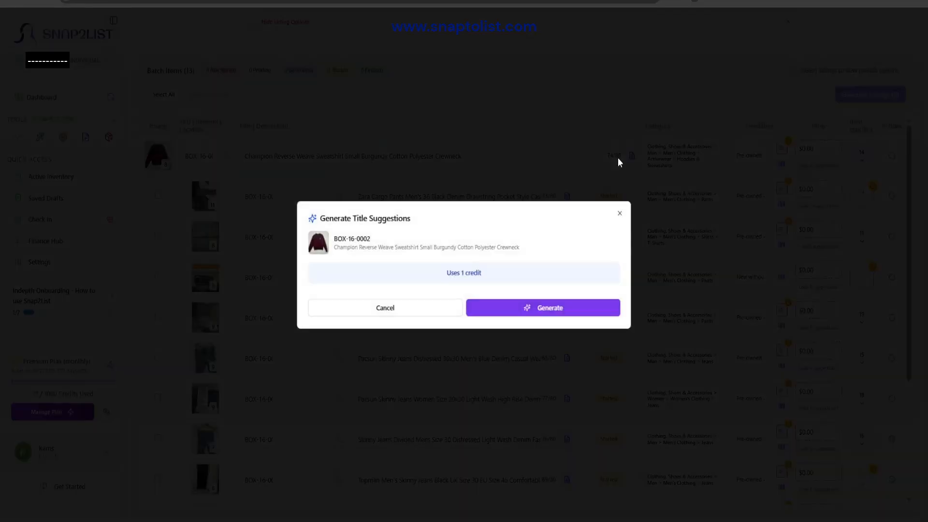
click(511, 309)
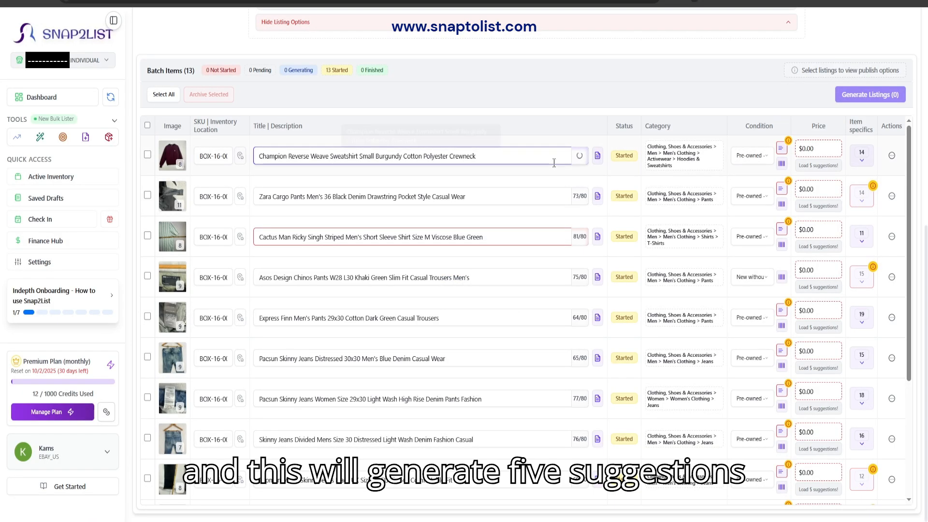
Review the suggested titles for the Champion sweatshirt and keep its current title
click(306, 156)
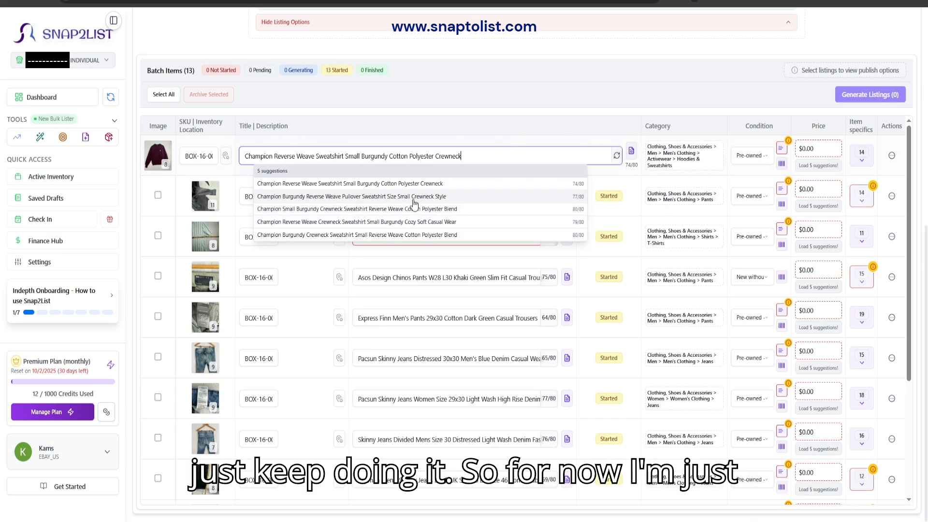
click(411, 141)
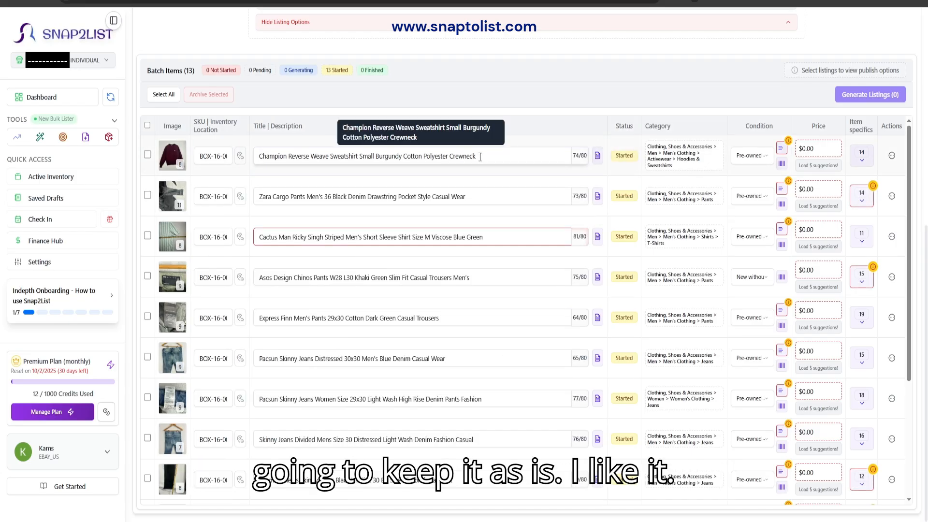
drag(480, 157, 233, 157)
click(394, 131)
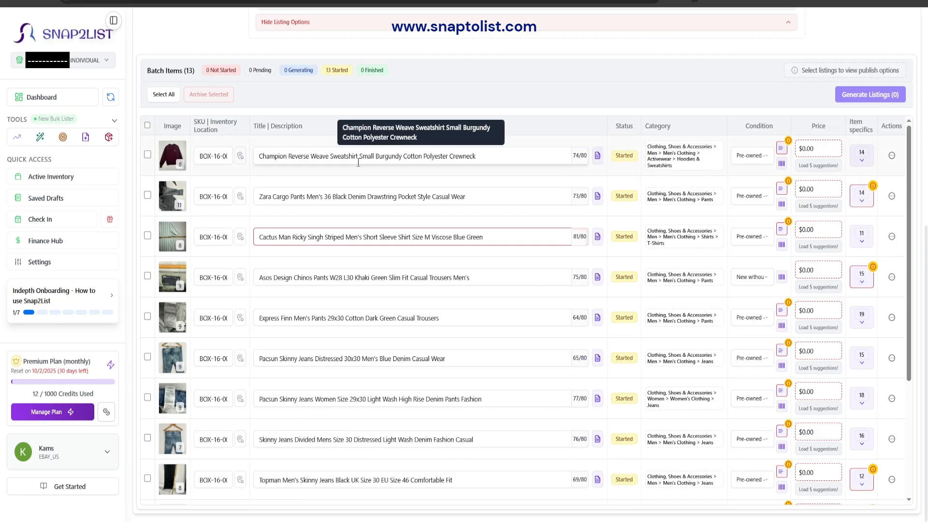
Set the Champion sweatshirt's condition description to the predefined "Gently used, minimal signs of wear." and save it
click(781, 149)
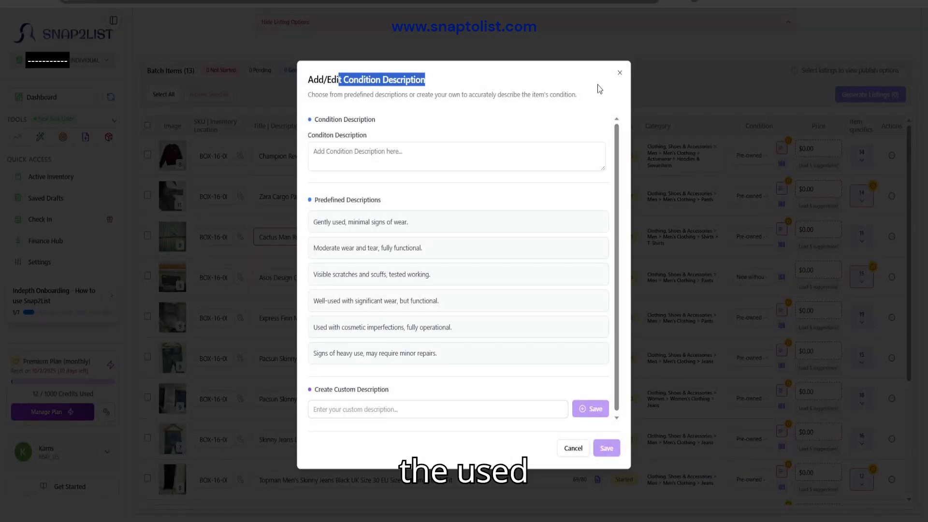
click(619, 75)
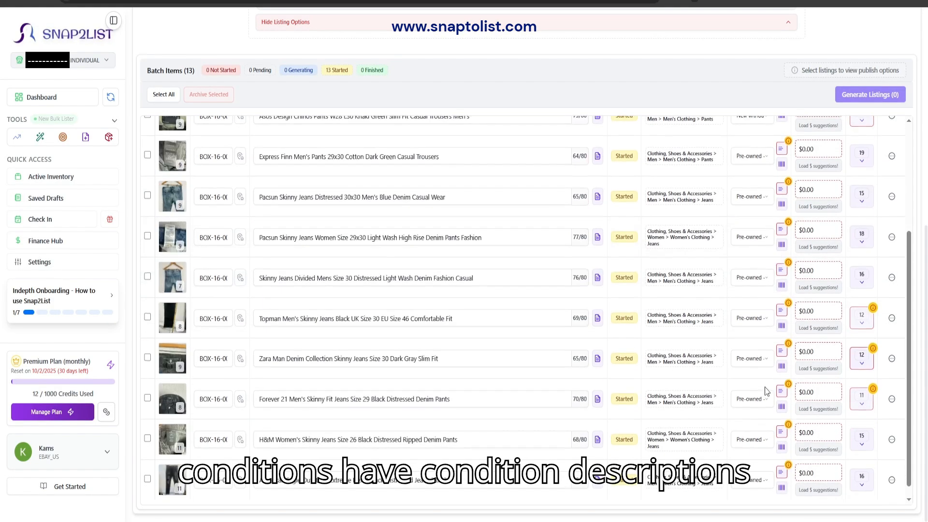
click(781, 149)
click(389, 222)
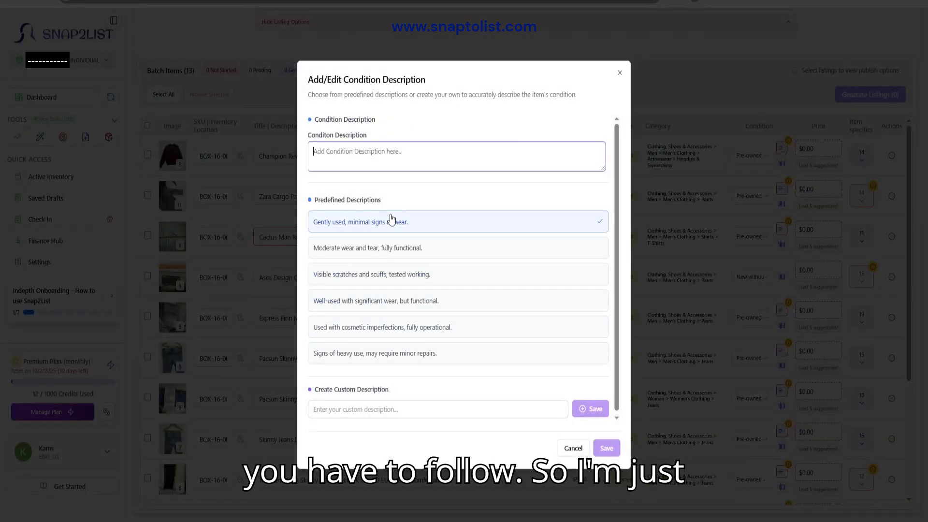
click(411, 351)
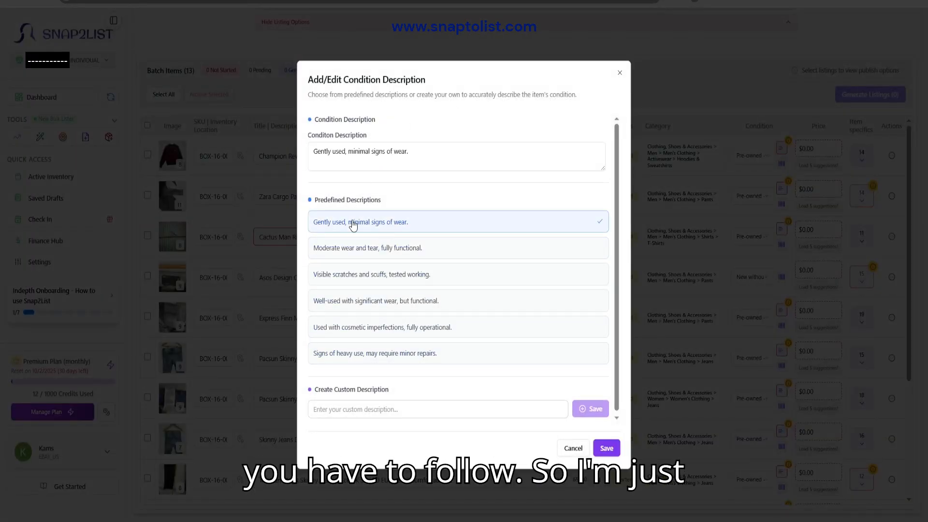
click(606, 448)
Give the Zara cargo pants and the Cactus Man shirt the predefined condition description "Gently used, minimal signs of wear."
click(781, 189)
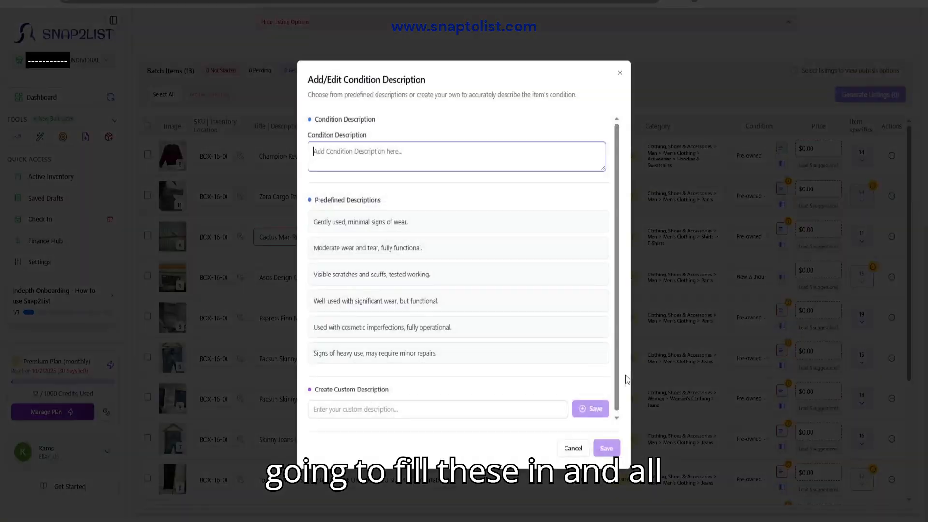
click(426, 222)
click(619, 448)
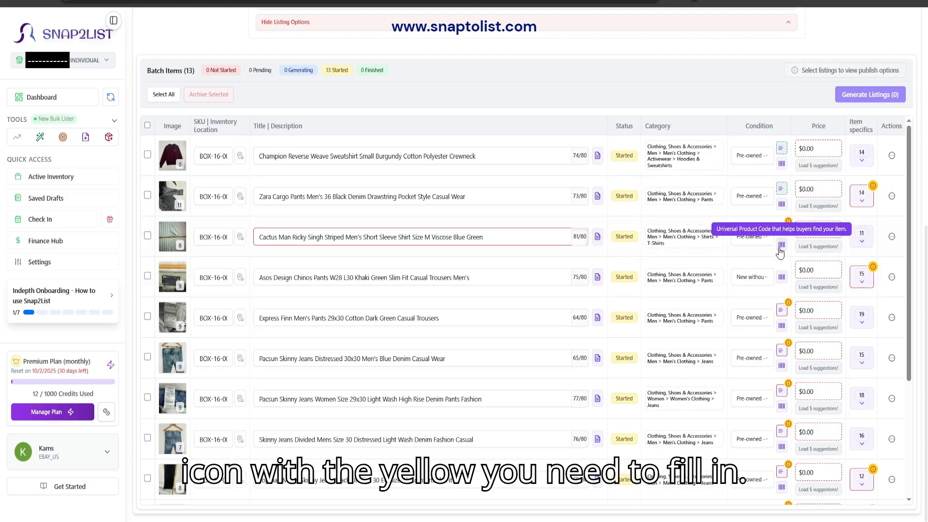
click(780, 231)
click(404, 233)
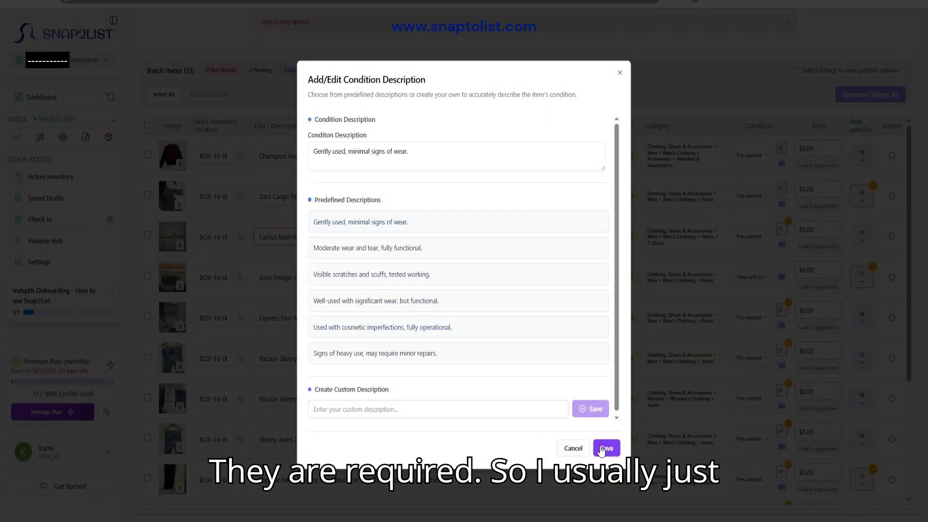
click(607, 448)
scroll(471, 203, down, 1)
scroll(465, 210, up, 1)
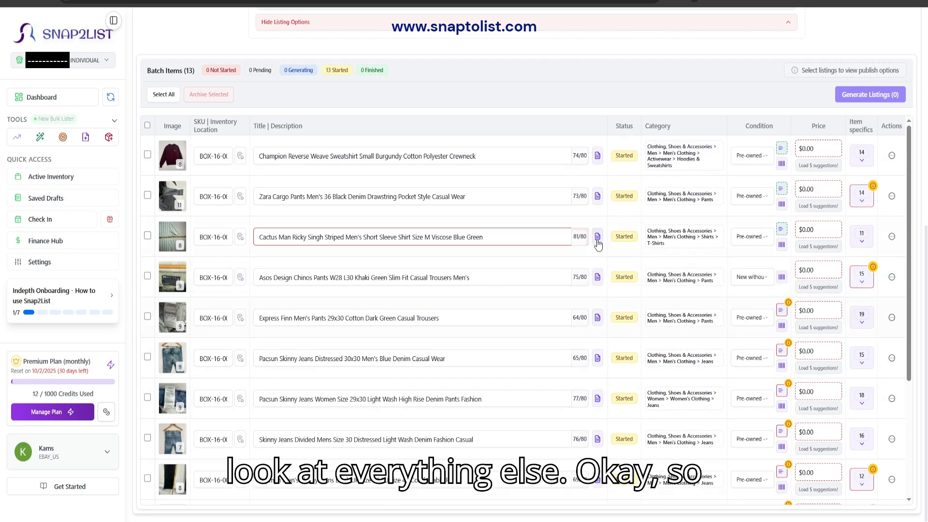
Review the full title of the Cactus Man striped shirt listing
click(414, 237)
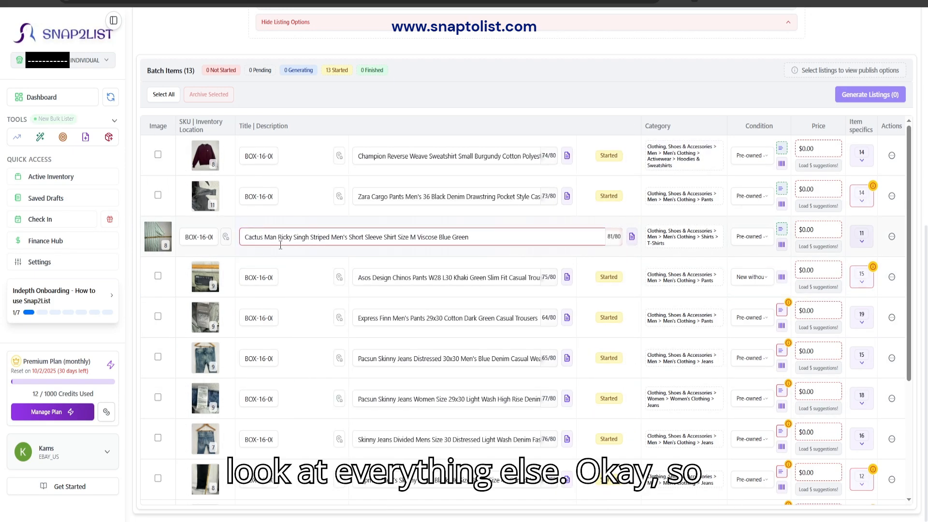
click(330, 238)
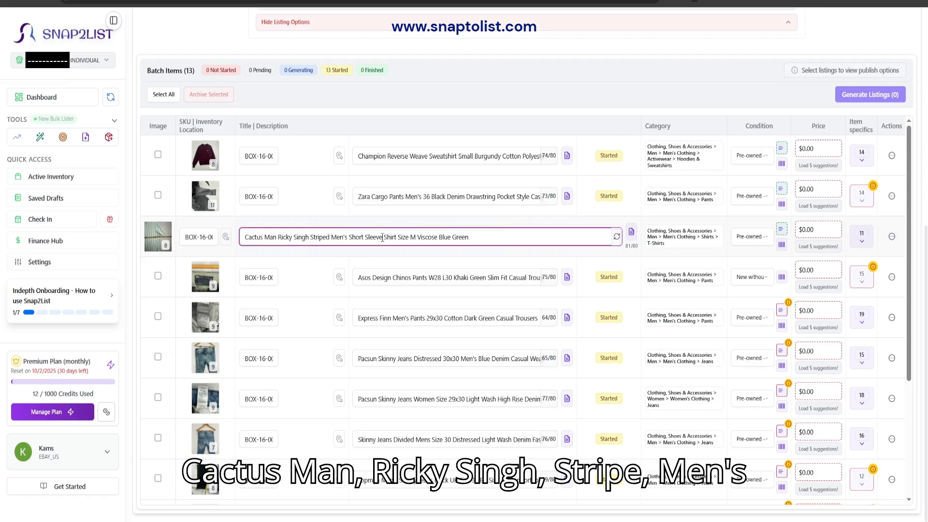
click(169, 246)
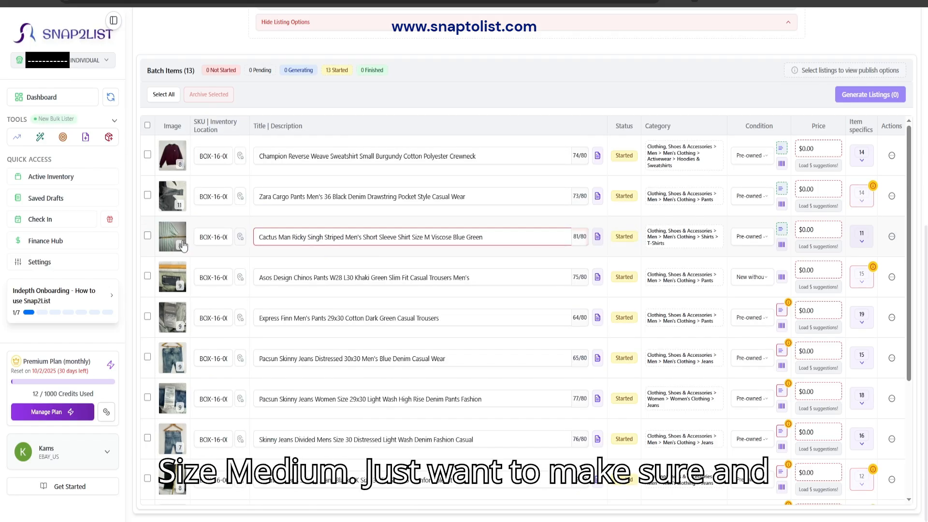
Order the Cactus Man shirt's photos with the full front as main, upper front and neck label following, measurement shots last, and save the arrangement
click(183, 244)
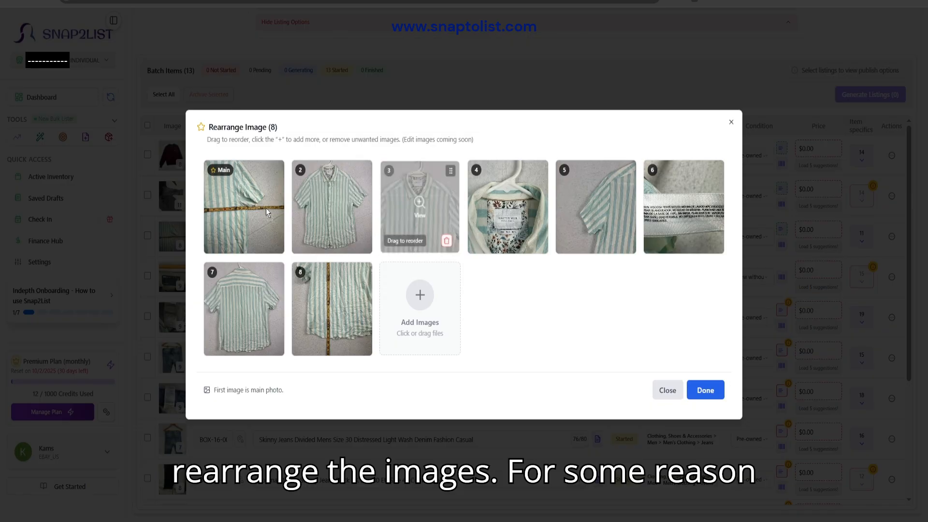
drag(268, 214, 265, 213)
mouse_move(401, 221)
mouse_down()
mouse_move(265, 215)
mouse_move(399, 220)
mouse_up()
drag(332, 216, 267, 212)
drag(501, 219, 437, 223)
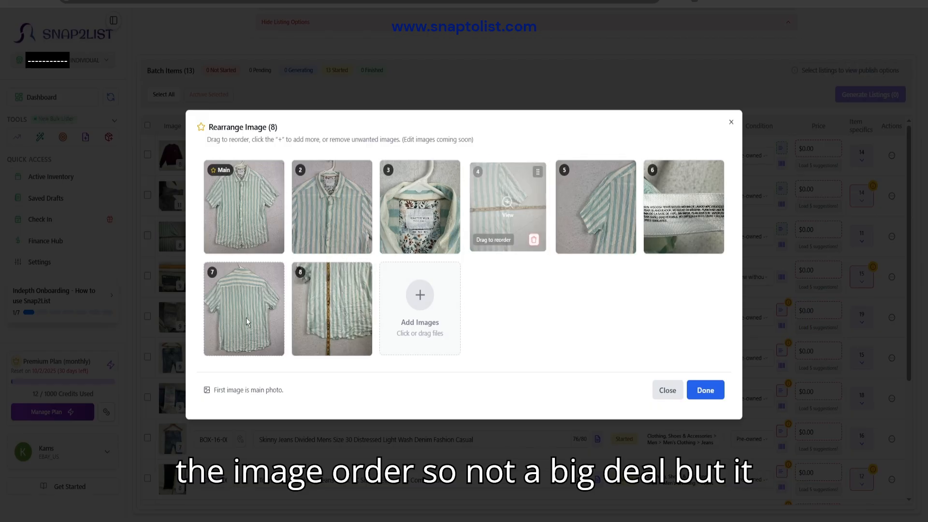
drag(246, 323, 246, 321)
drag(683, 212, 604, 212)
click(705, 389)
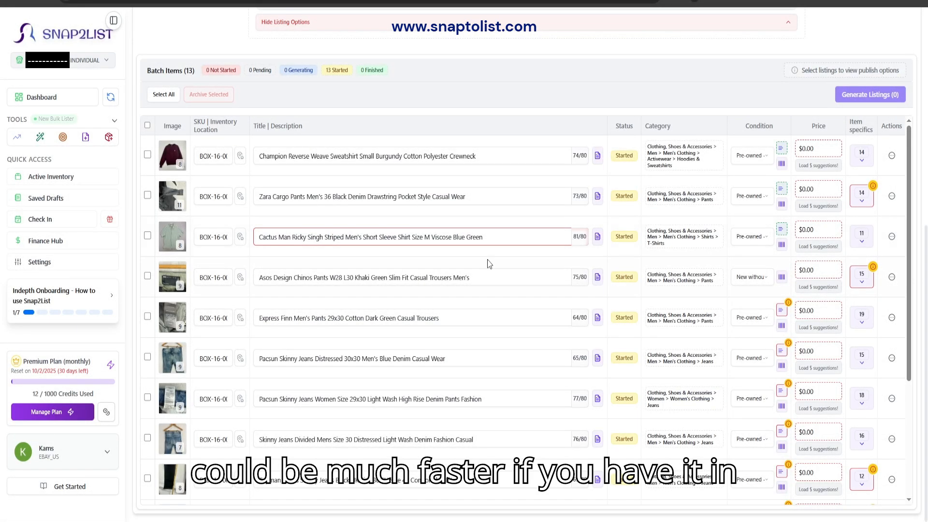
Remove the apostrophe from "Men's" in the Cactus Man shirt's title
click(490, 236)
click(437, 236)
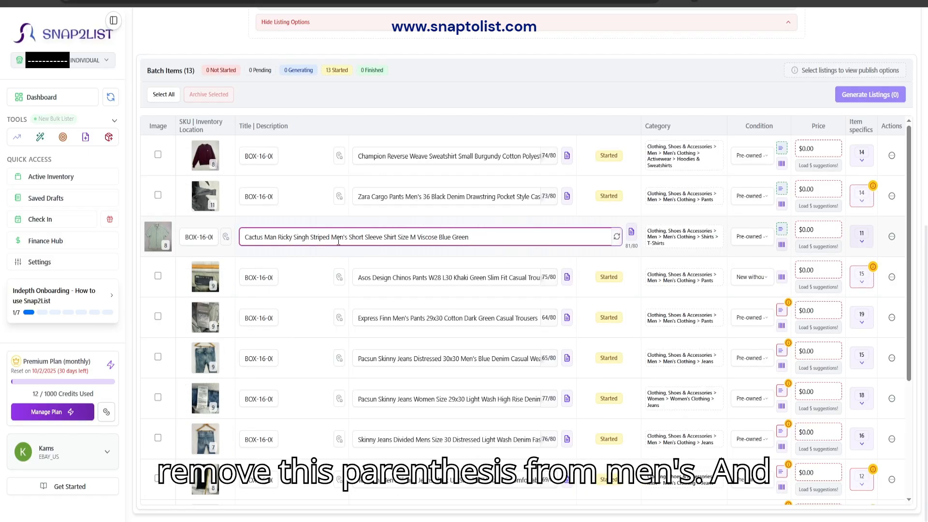
click(346, 237)
key(BackSpace)
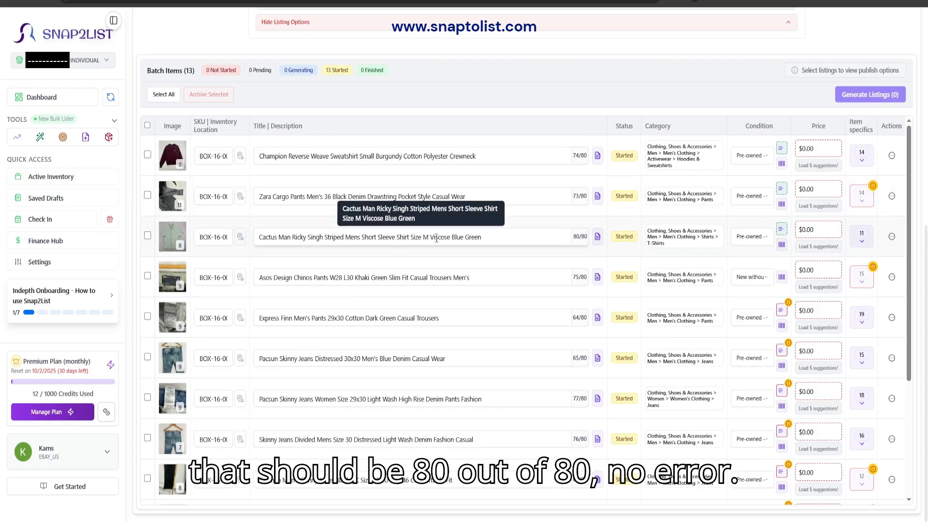
Make the full front view the main photo of the Asos chinos and delete the second label photo showing the button
scroll(203, 237, down, 1)
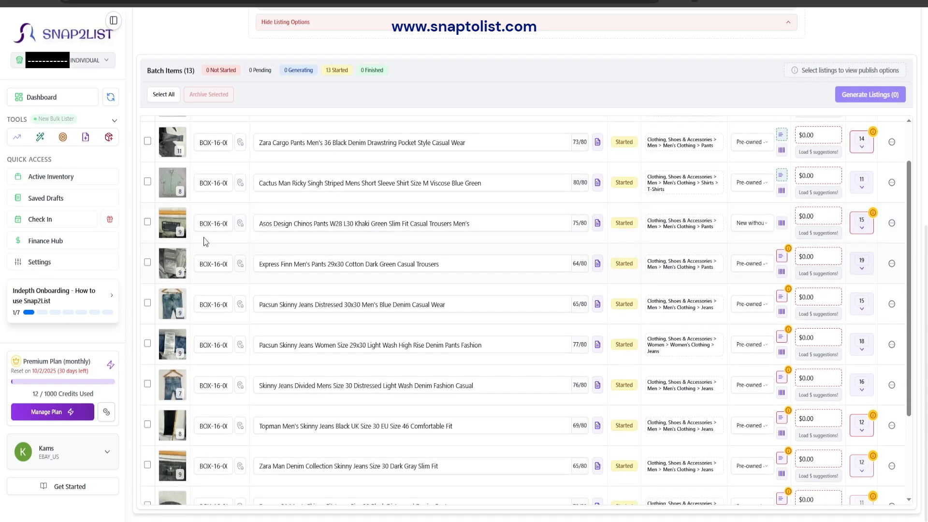
click(166, 229)
drag(349, 227, 256, 220)
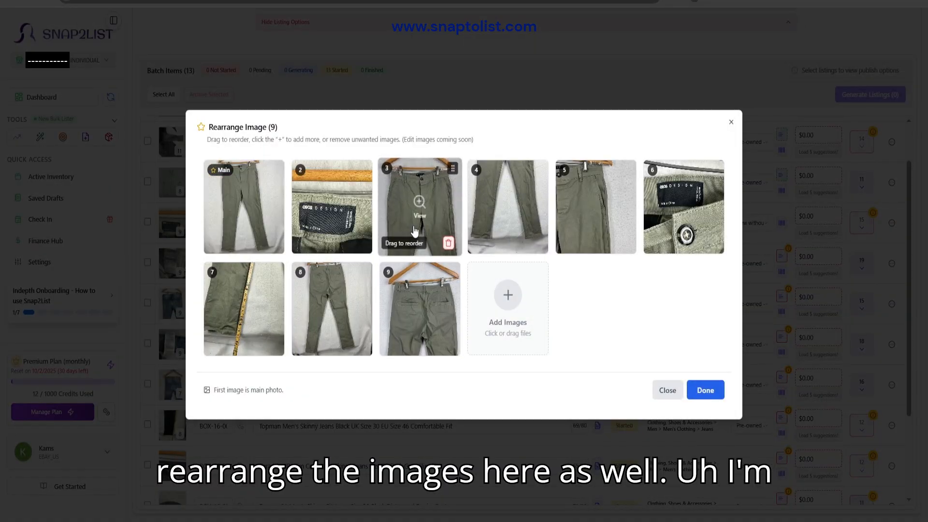
drag(414, 231, 338, 216)
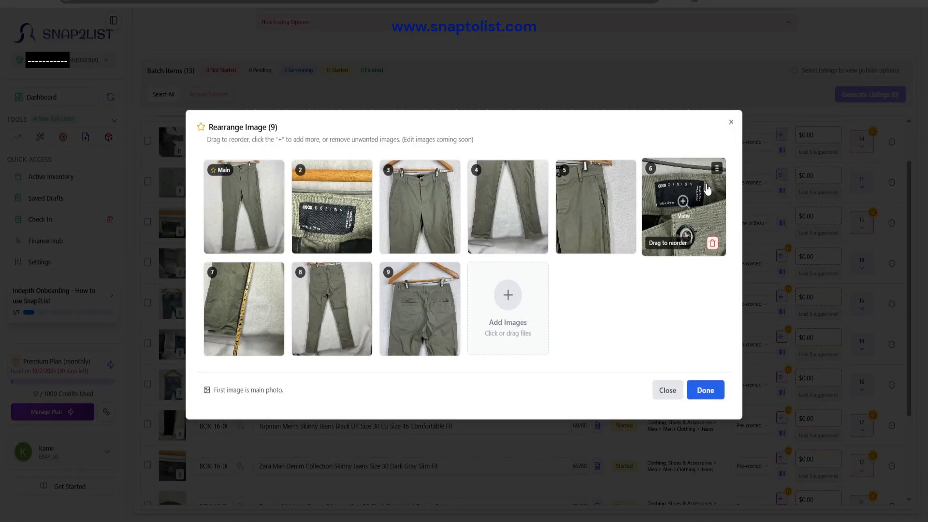
click(712, 243)
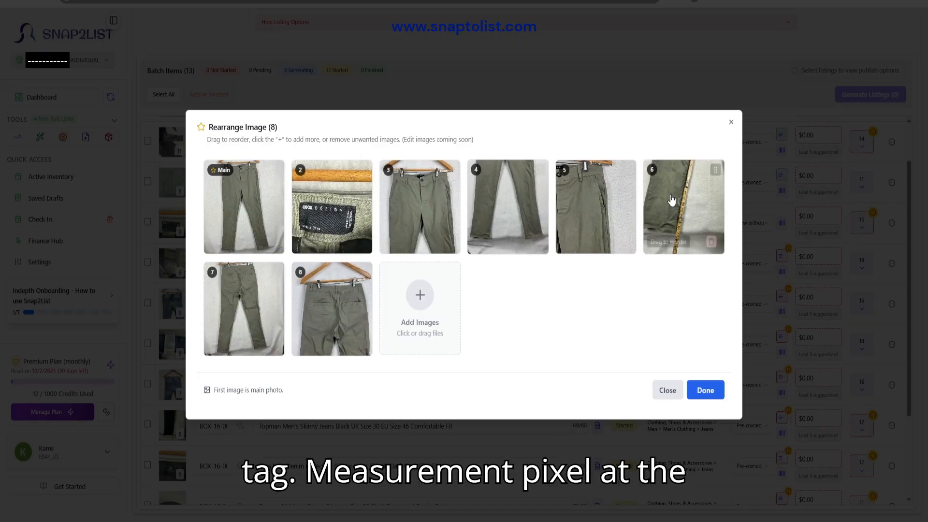
Move the Asos chinos' waistband label and tape measurement photos to the end, measurement last, and save the arrangement
drag(650, 234, 341, 340)
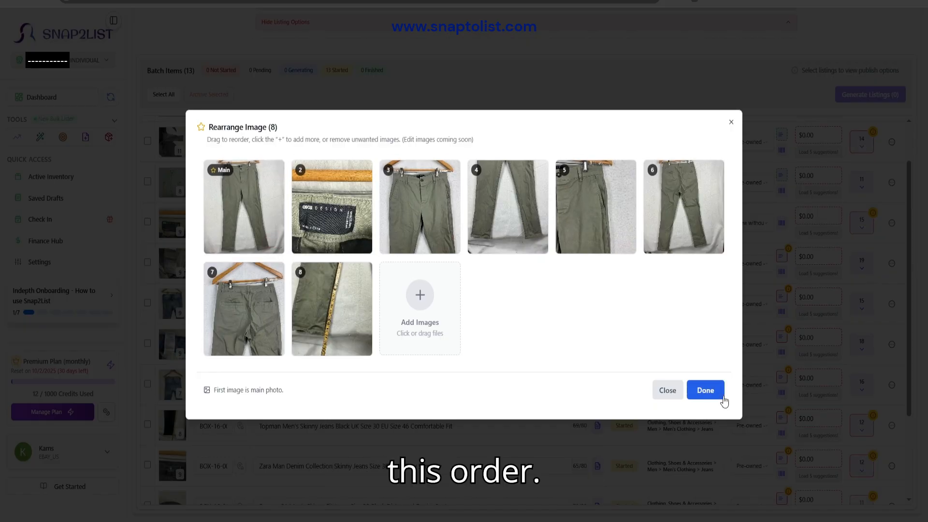
drag(365, 235, 358, 229)
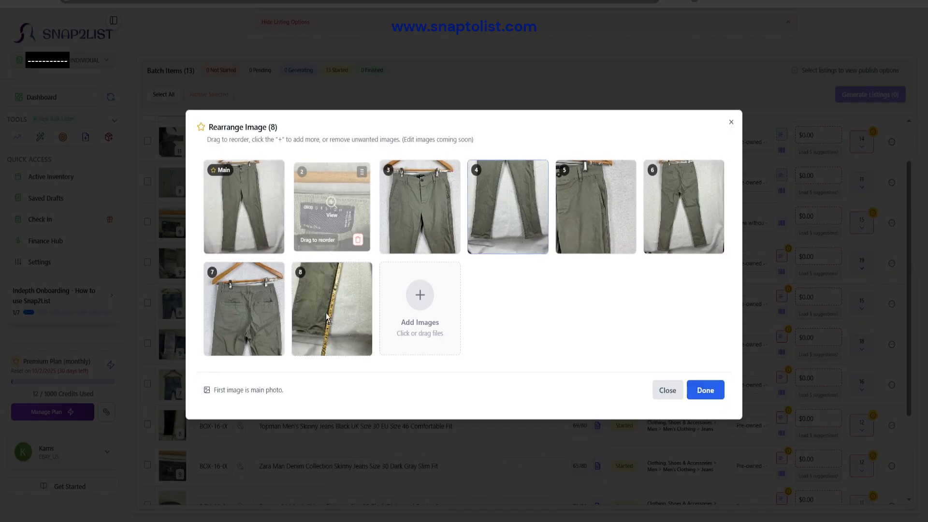
drag(279, 329, 280, 330)
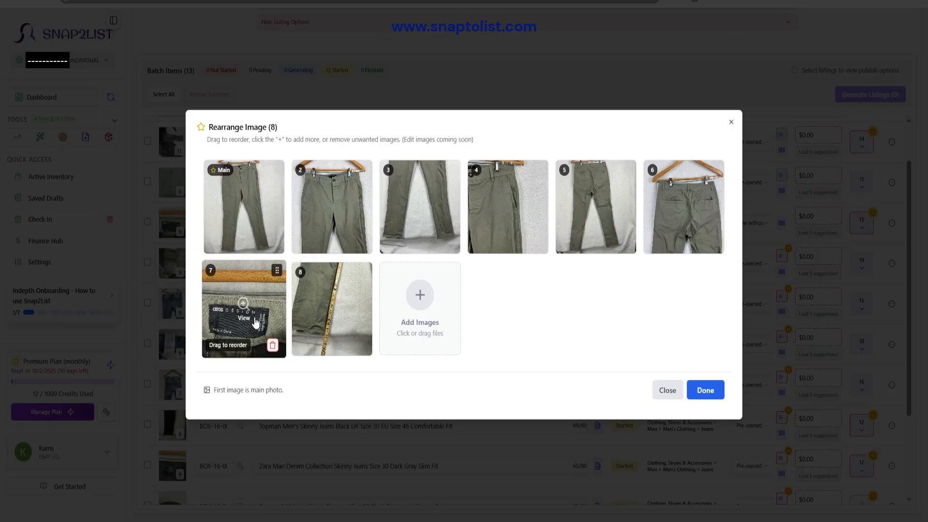
click(704, 389)
Check the Asos chinos' title against the waist and length on the label in its photos
scroll(230, 289, down, 1)
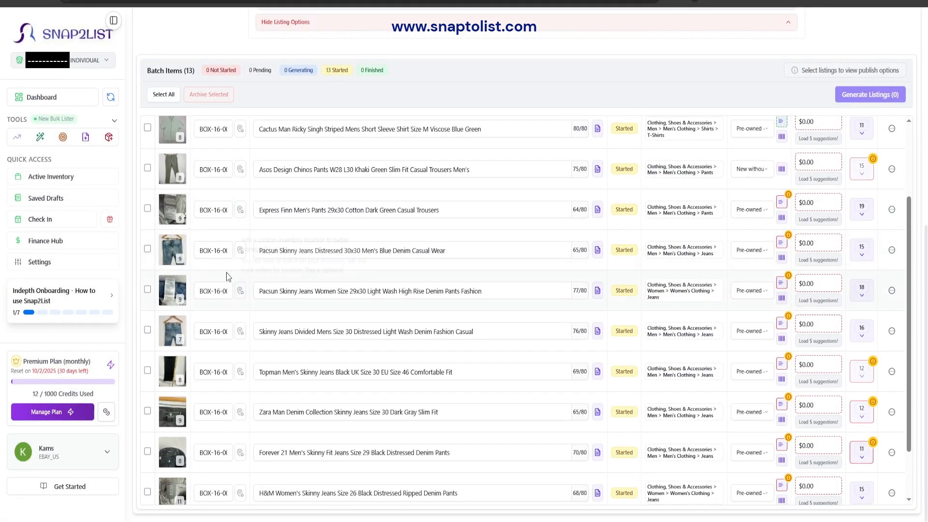
scroll(313, 229, up, 1)
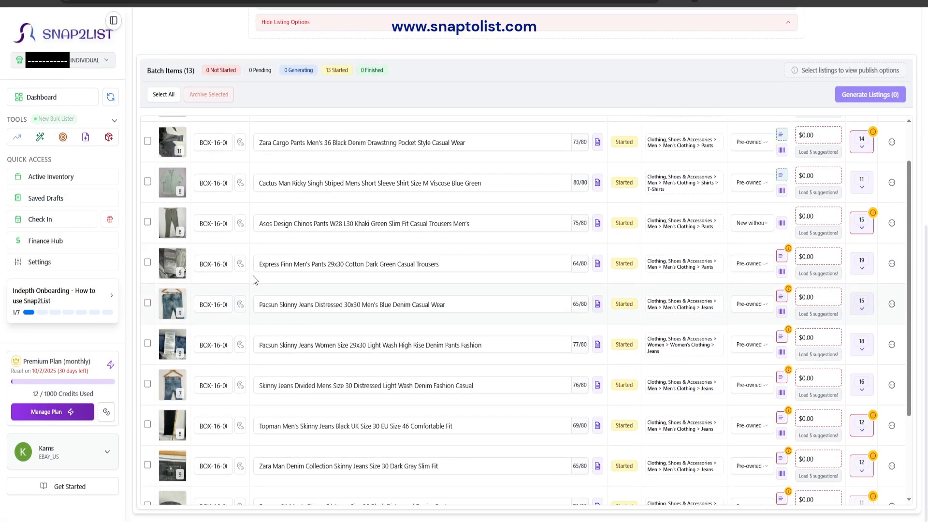
click(169, 223)
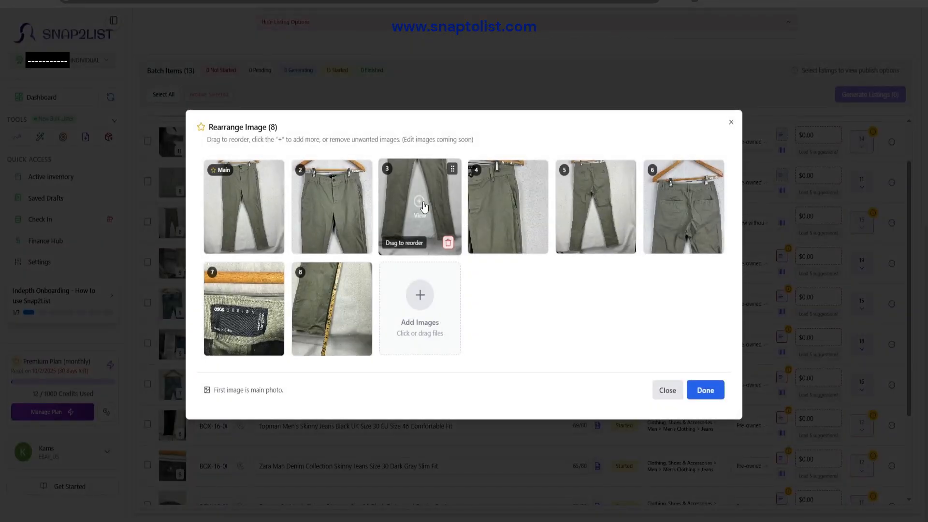
click(245, 328)
scroll(552, 350, up, 3)
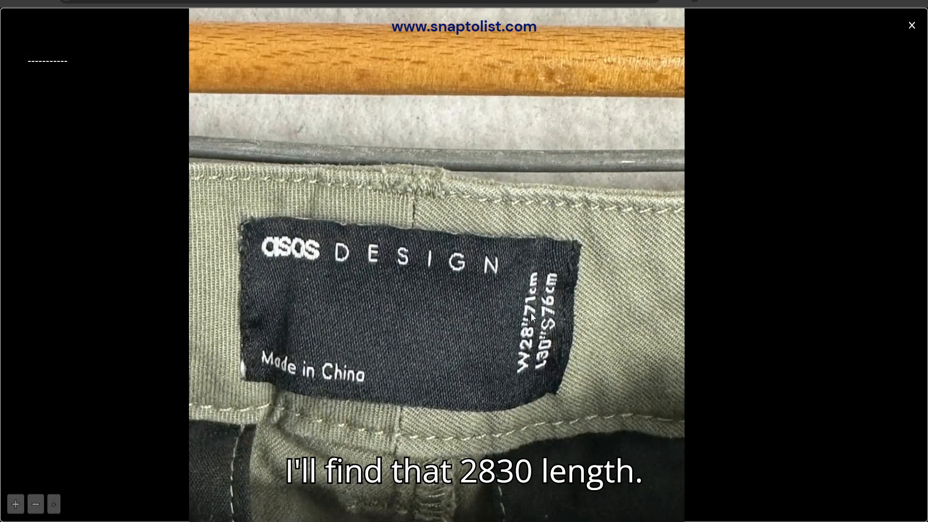
scroll(558, 377, down, 1)
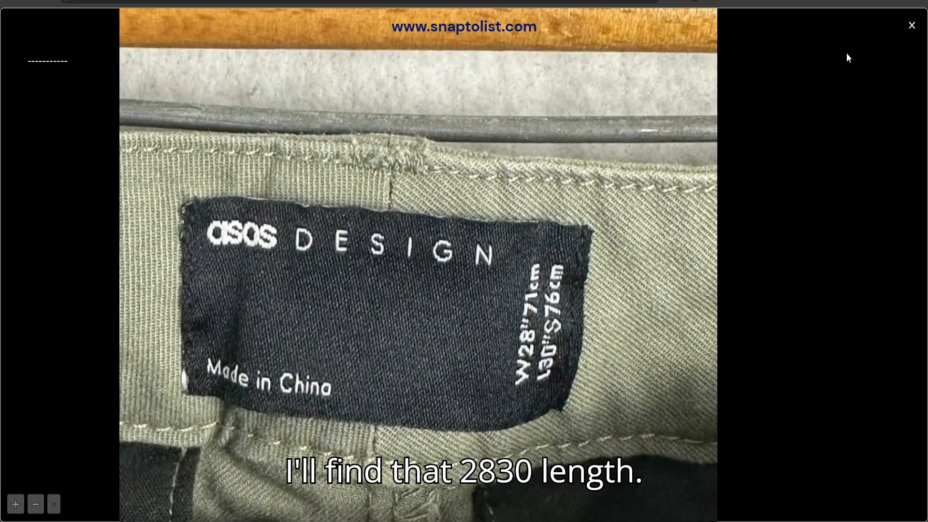
click(912, 25)
click(667, 391)
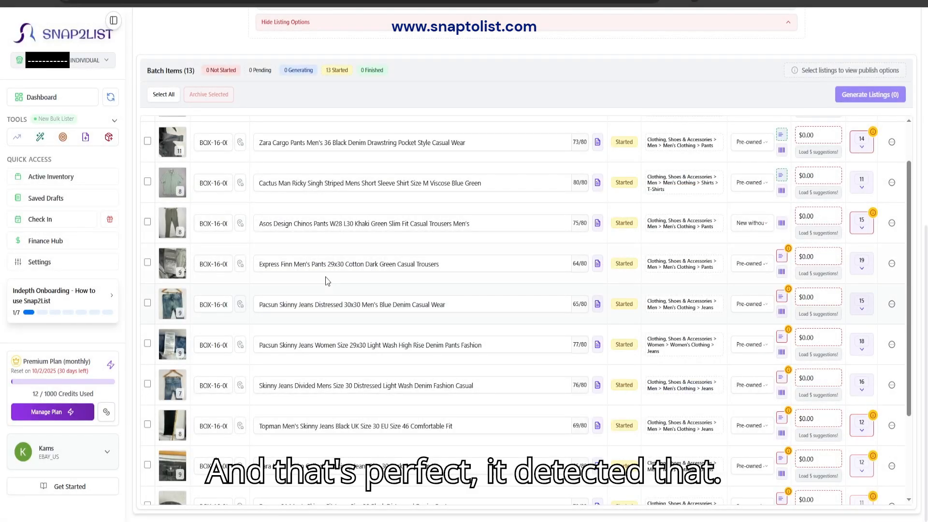
click(373, 223)
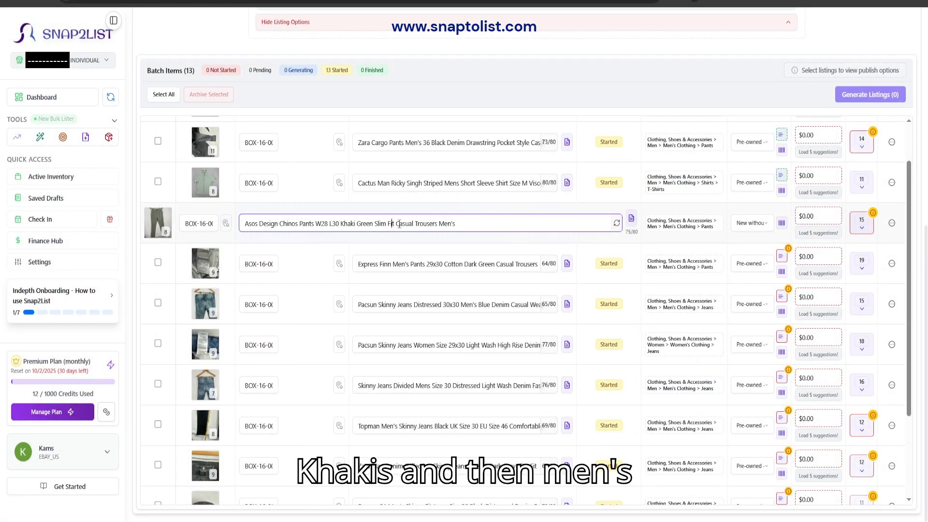
click(452, 242)
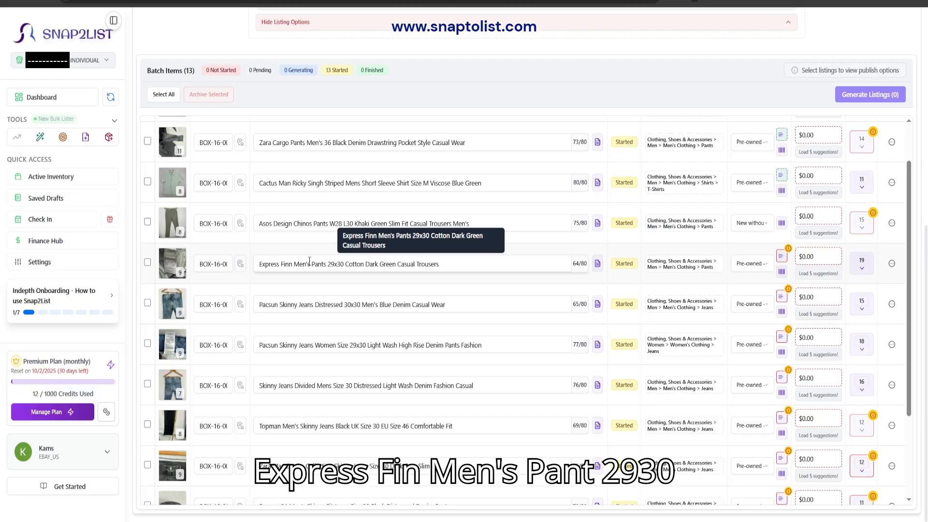
Order the Express Finn pants' photos with the full front as main, the other front and back views following, then waistband label, care label and measurement
click(179, 271)
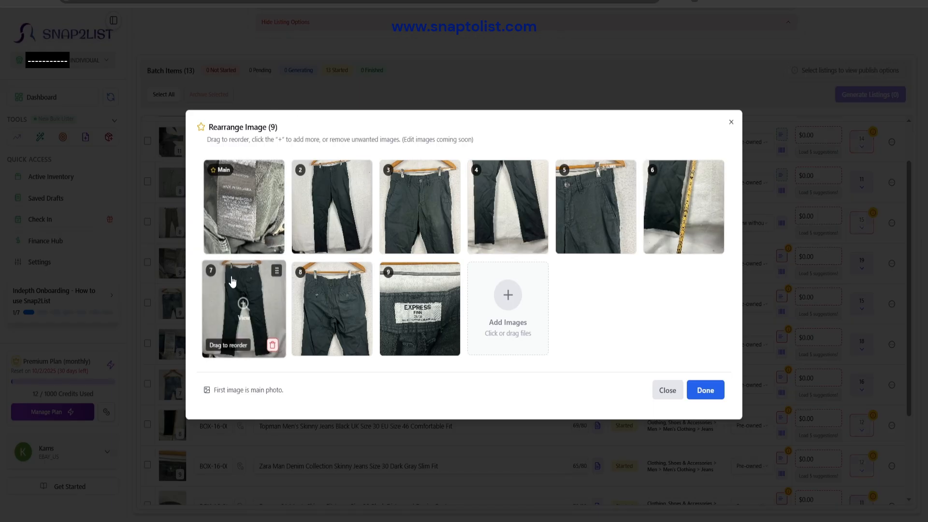
mouse_move(272, 231)
drag(265, 196, 282, 220)
drag(402, 228, 321, 215)
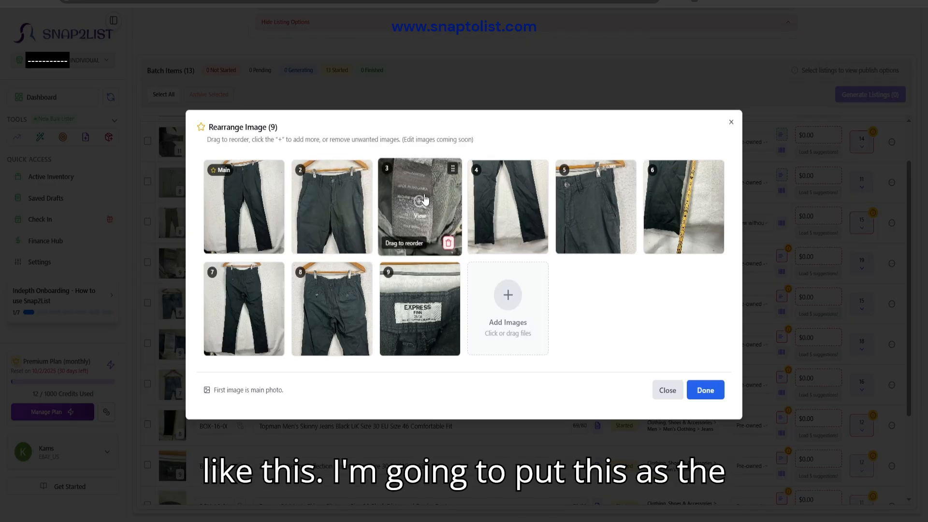
drag(403, 208, 508, 314)
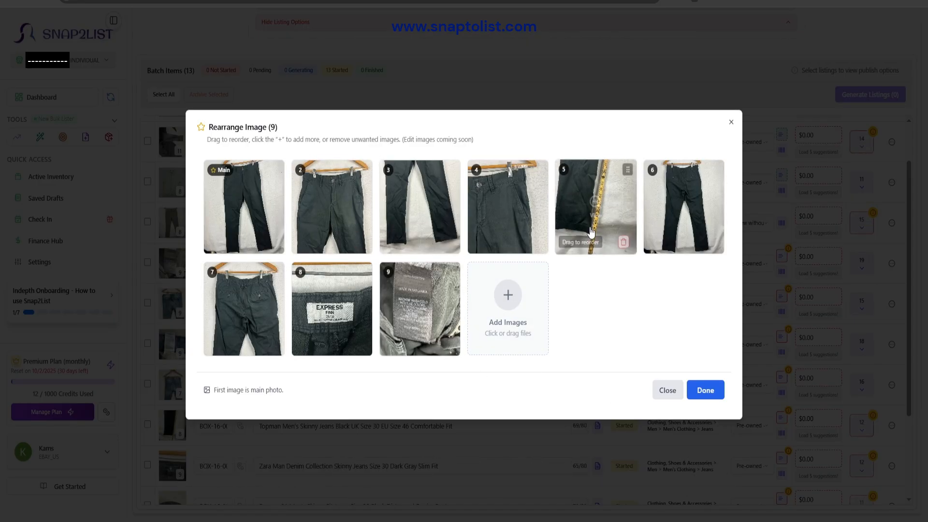
drag(434, 319, 512, 319)
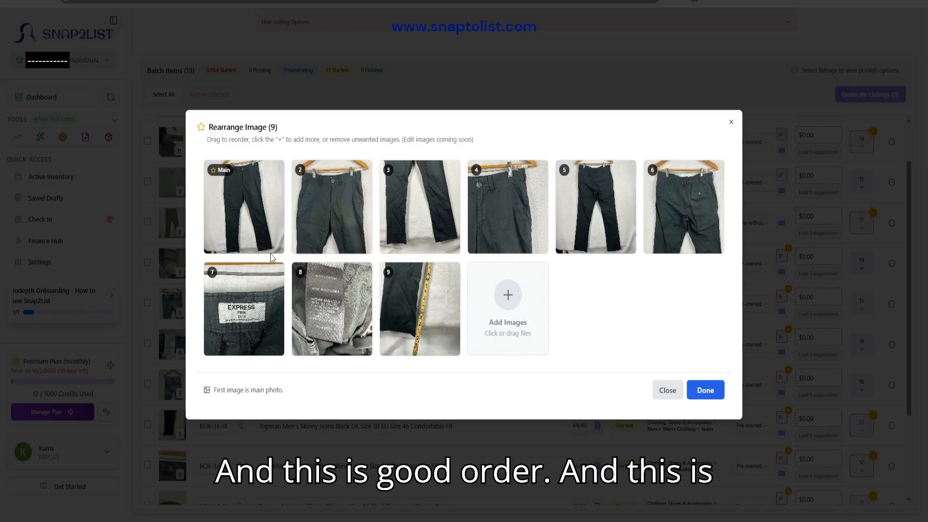
Save the Express Finn photo order and arrange the distressed Pacsun jeans' photos as front views, full back, back close-up, labels and measurement last
click(705, 391)
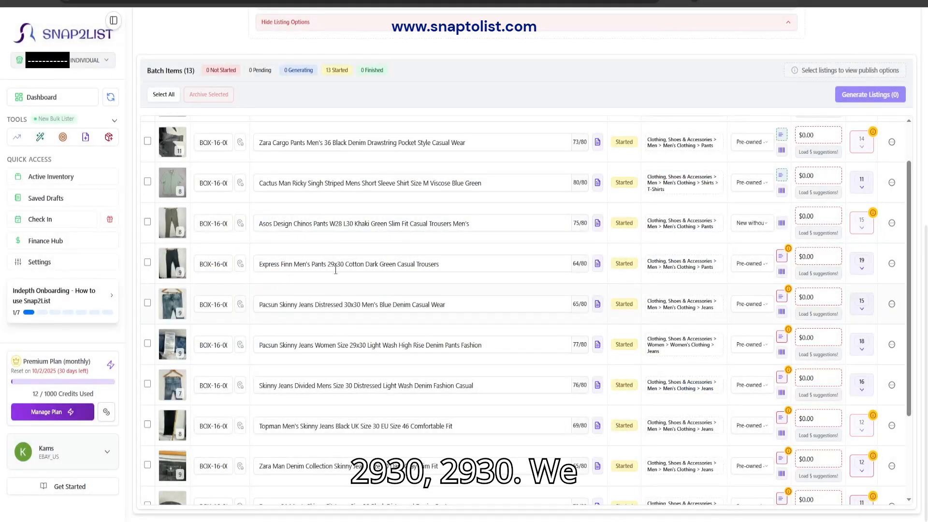
scroll(230, 276, down, 3)
click(172, 196)
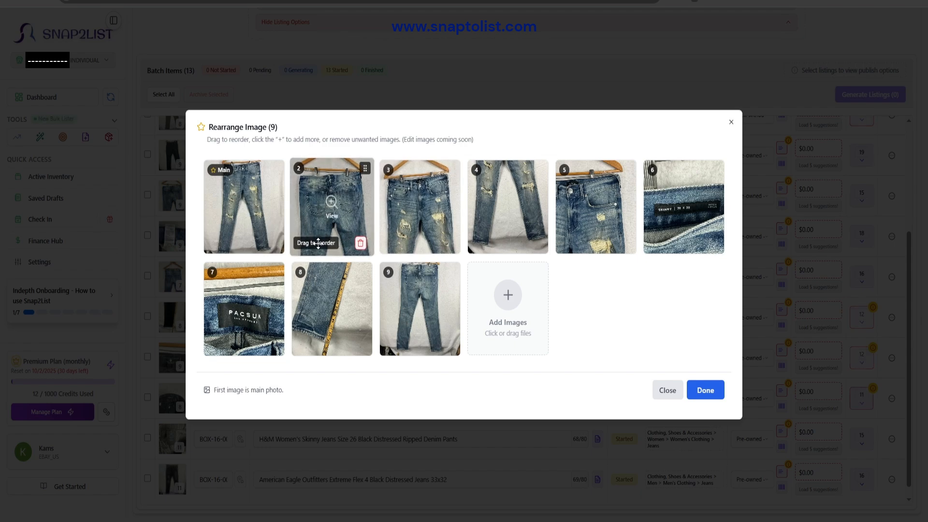
drag(332, 215, 618, 227)
drag(332, 309, 453, 340)
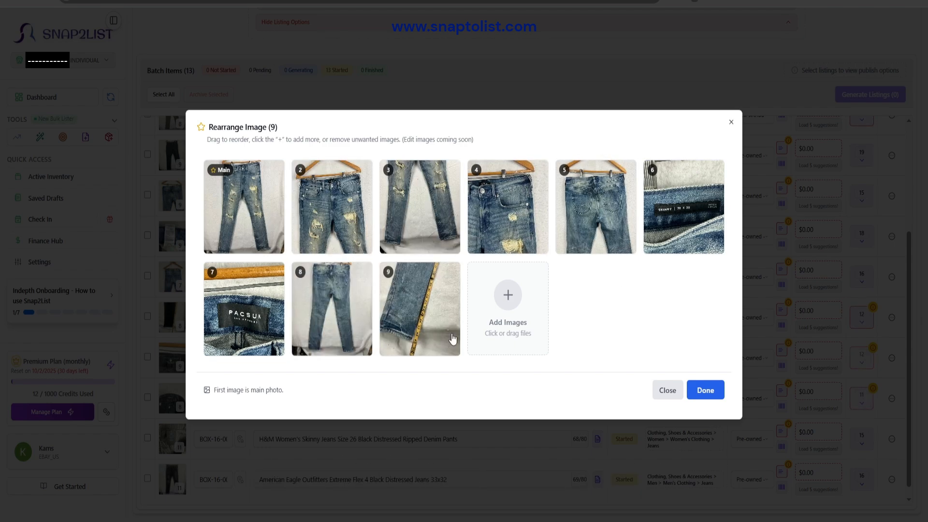
drag(332, 309, 582, 231)
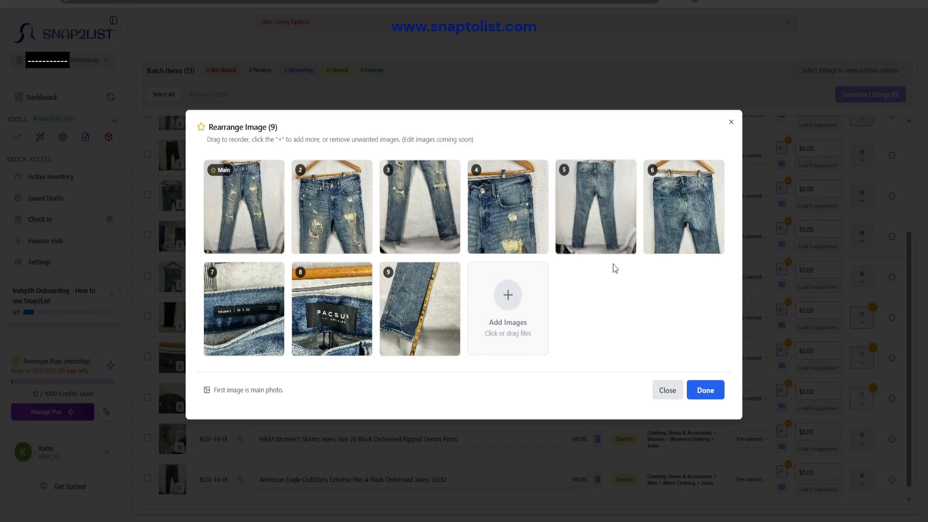
click(708, 398)
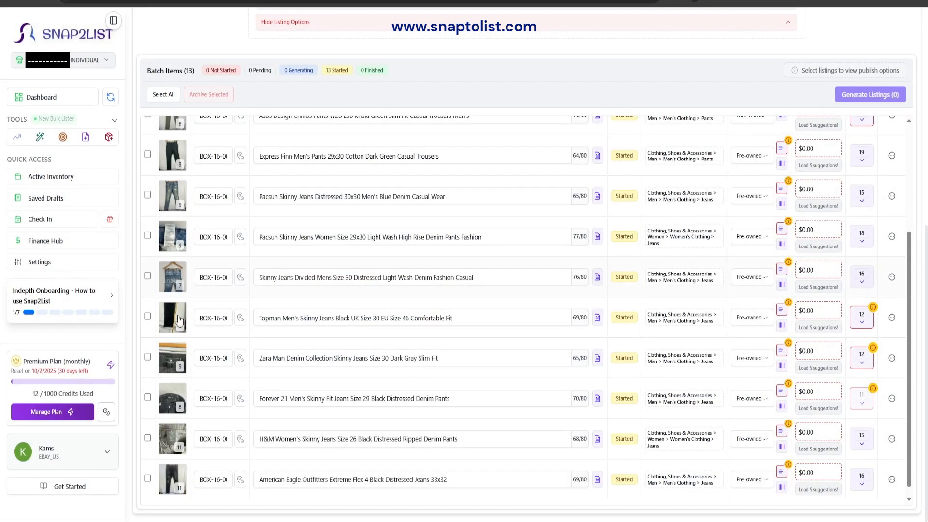
Make the full front view the main photo of the black Topman jeans and save the arrangement
scroll(179, 319, down, 1)
click(177, 311)
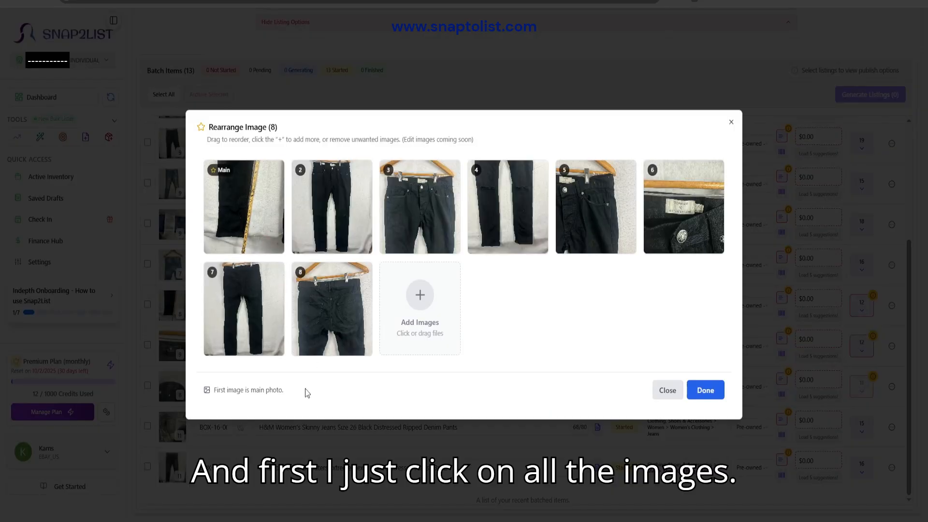
drag(329, 213, 406, 309)
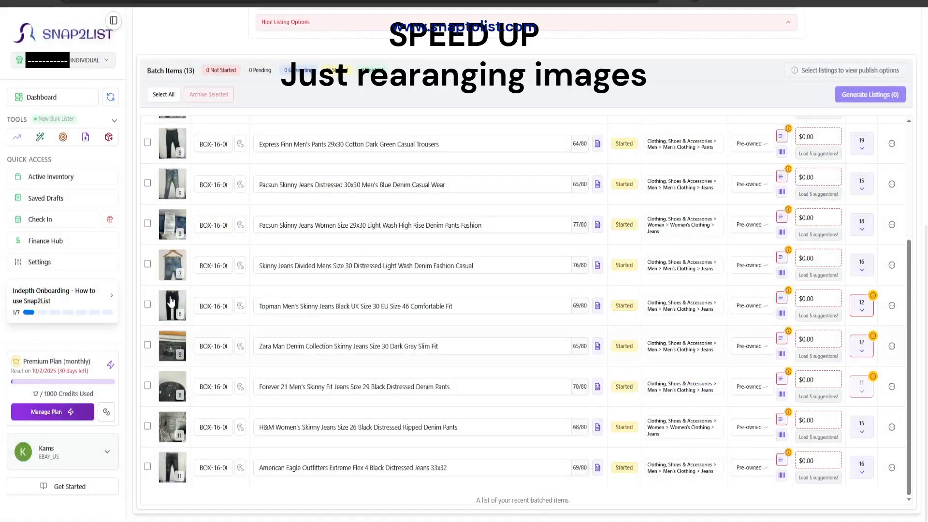
Order the light-wash Pacsun jeans' photos with the full front as main, then other front views, back views, labels and measurement
scroll(172, 290, up, 2)
click(172, 330)
drag(244, 207, 420, 208)
drag(498, 208, 420, 208)
drag(595, 208, 420, 309)
drag(507, 208, 359, 315)
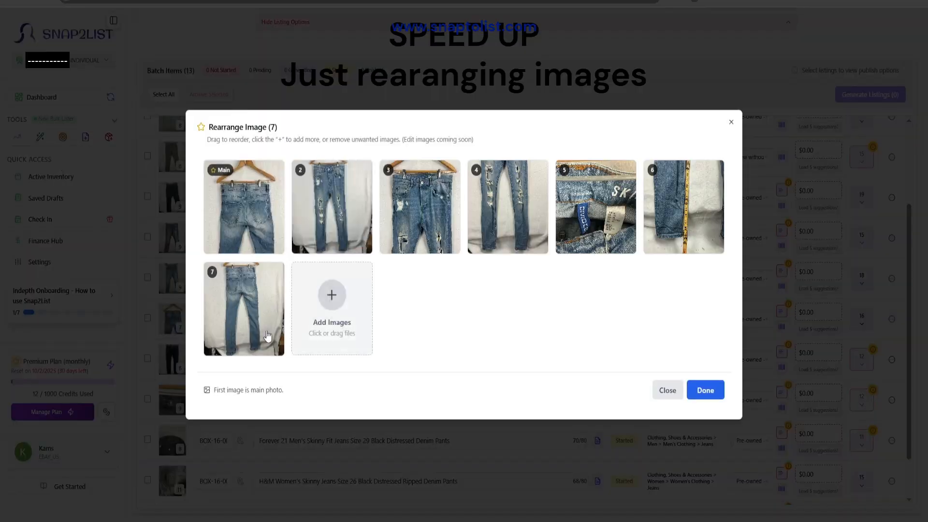
Make the full front view the main photo of the Divided, Zara, Forever 21 and H&M women's jeans, saving each arrangement
drag(269, 337, 244, 207)
drag(244, 309, 596, 207)
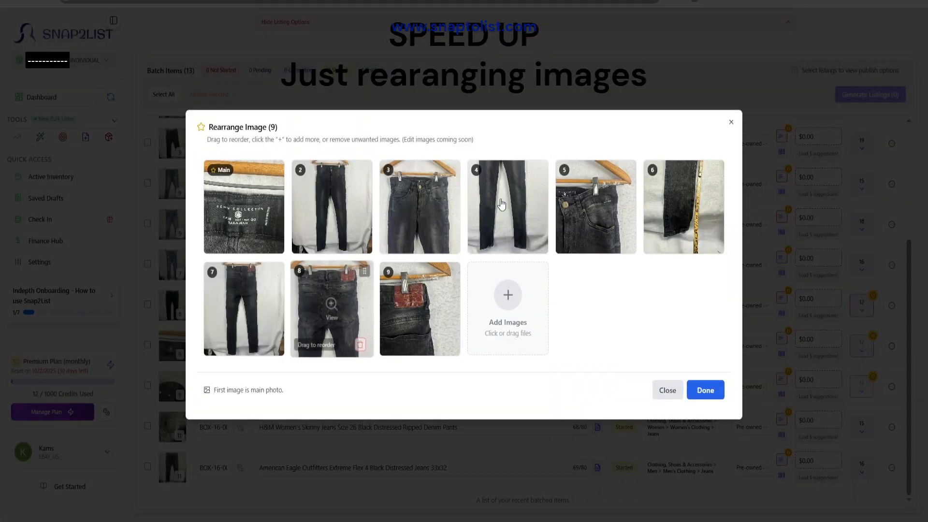
drag(244, 208, 420, 208)
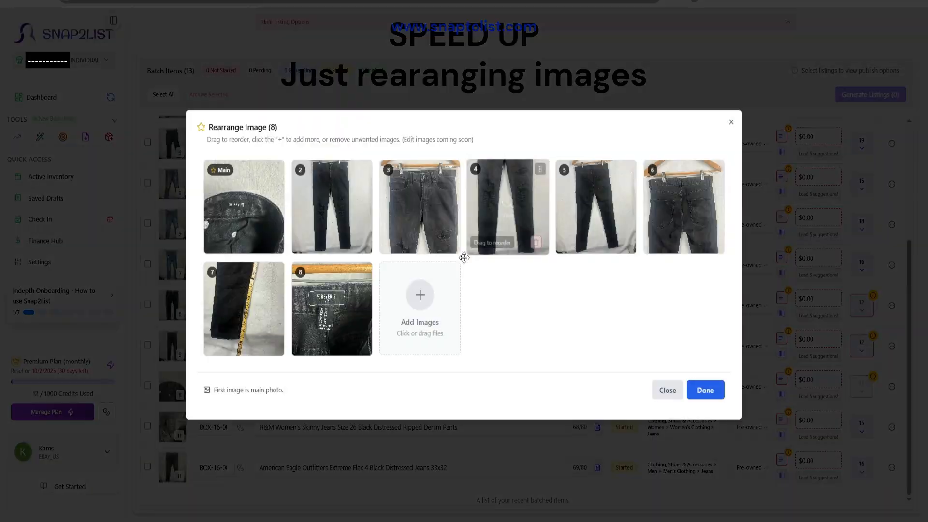
drag(332, 309, 244, 310)
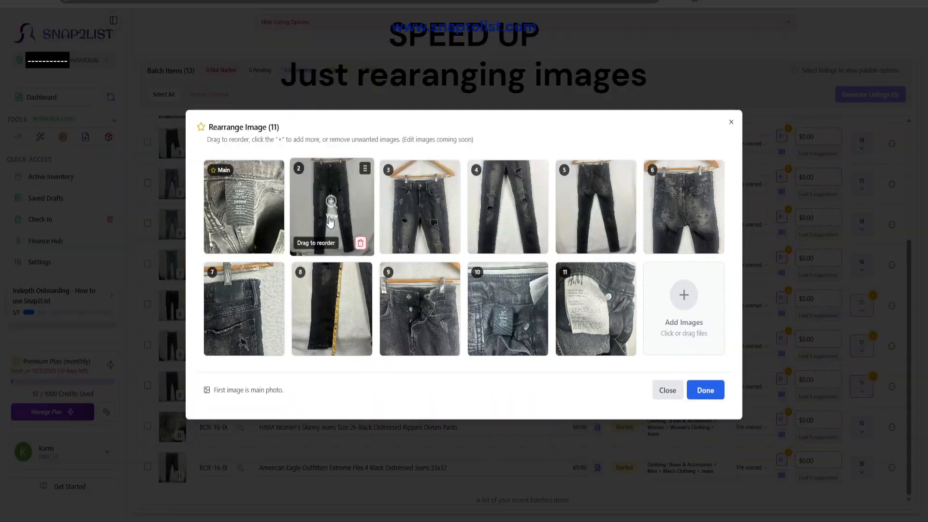
drag(244, 208, 419, 208)
click(705, 390)
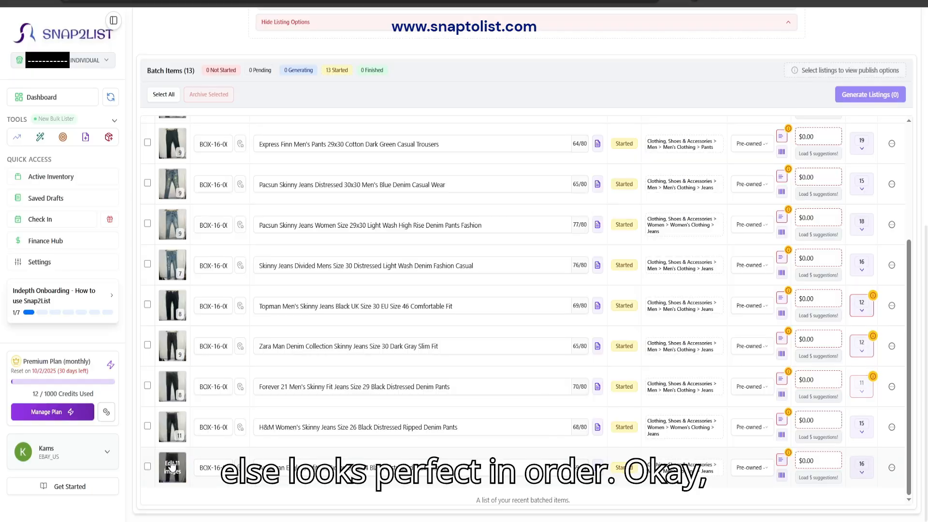
Check the photo order of the American Eagle Outfitters jeans
click(172, 467)
click(667, 388)
scroll(346, 427, up, 1)
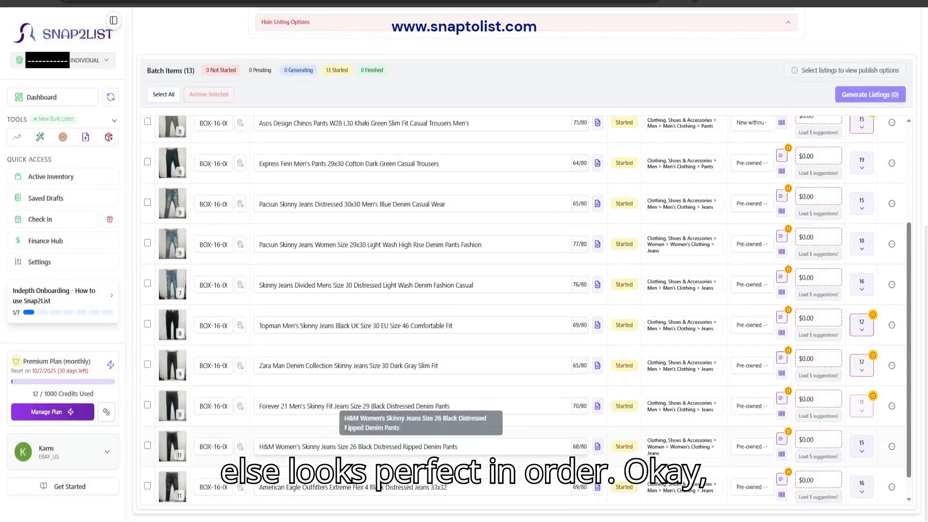
Change the colour in the Express Finn pants' title to Dark Navy
scroll(347, 428, up, 3)
scroll(321, 340, down, 2)
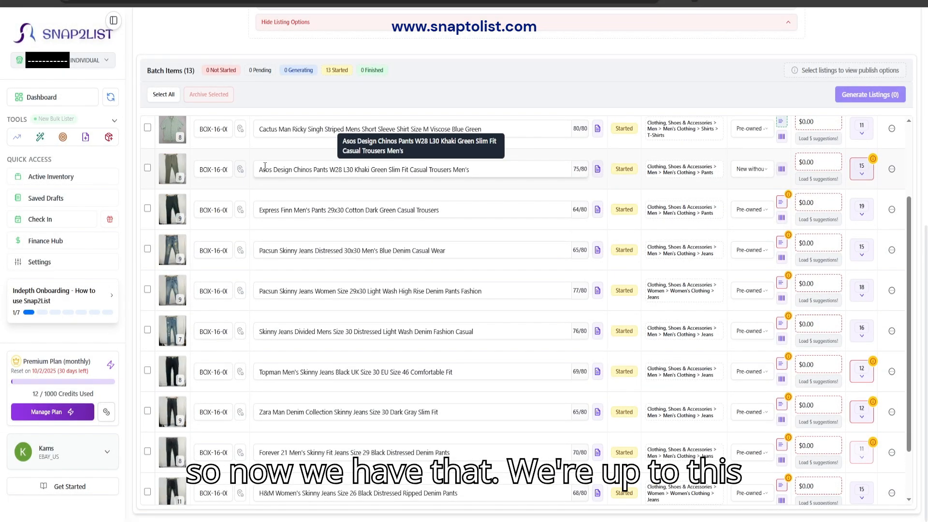
click(397, 210)
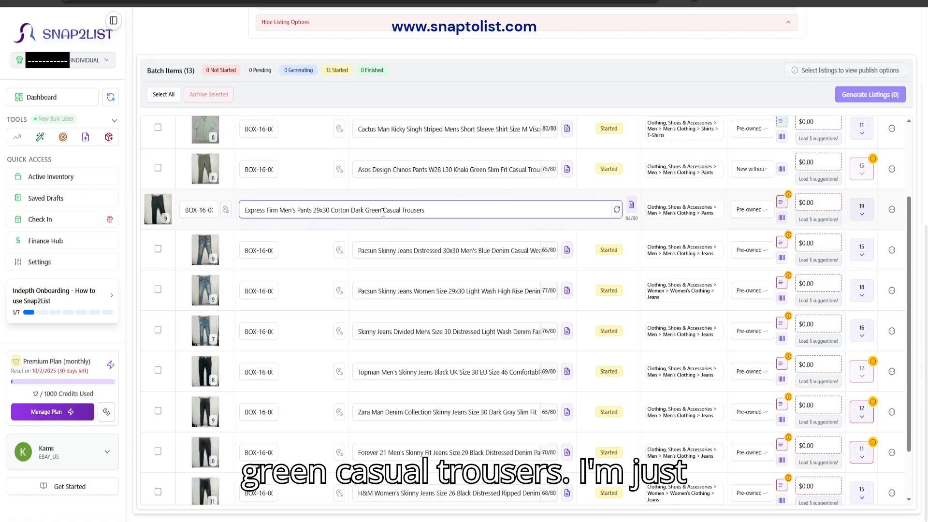
click(405, 212)
drag(376, 209, 364, 209)
text(Na)
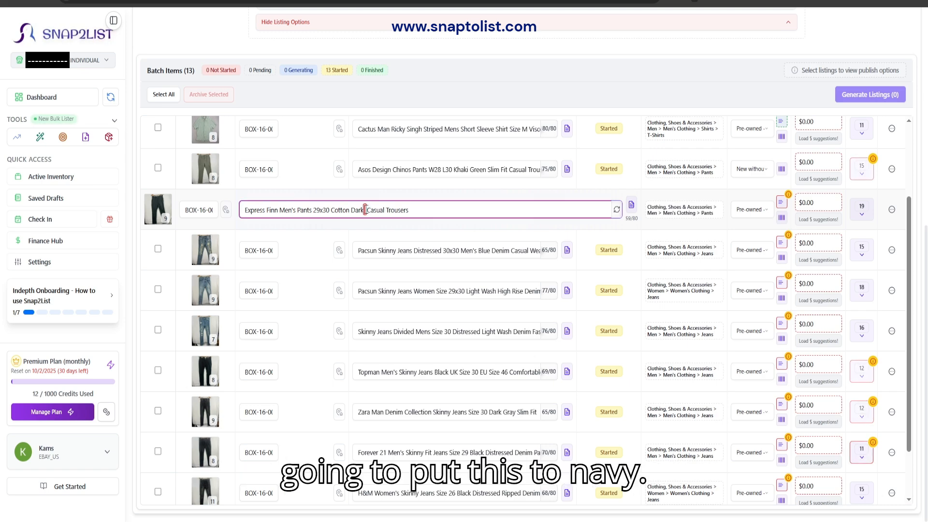
text(v)
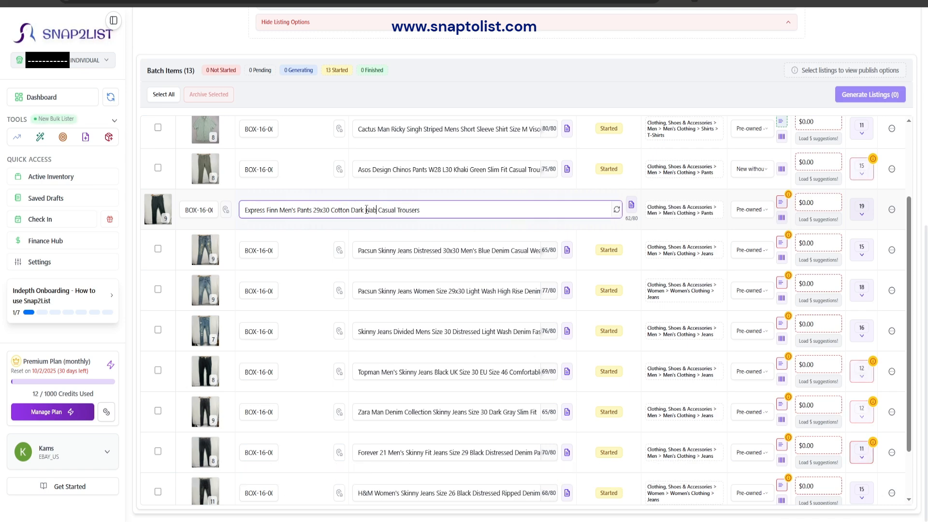
text(y)
click(389, 236)
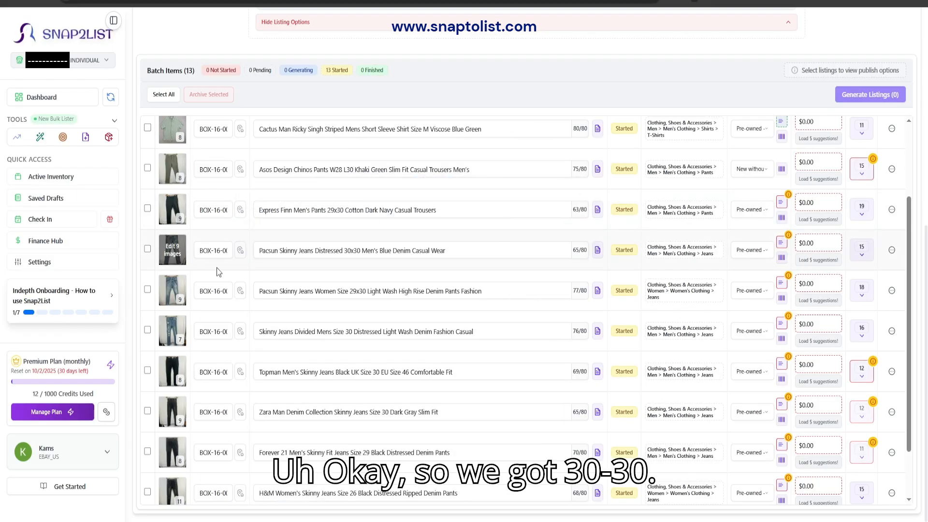
Check the distressed Pacsun jeans' title against the size and details in the photos
click(167, 253)
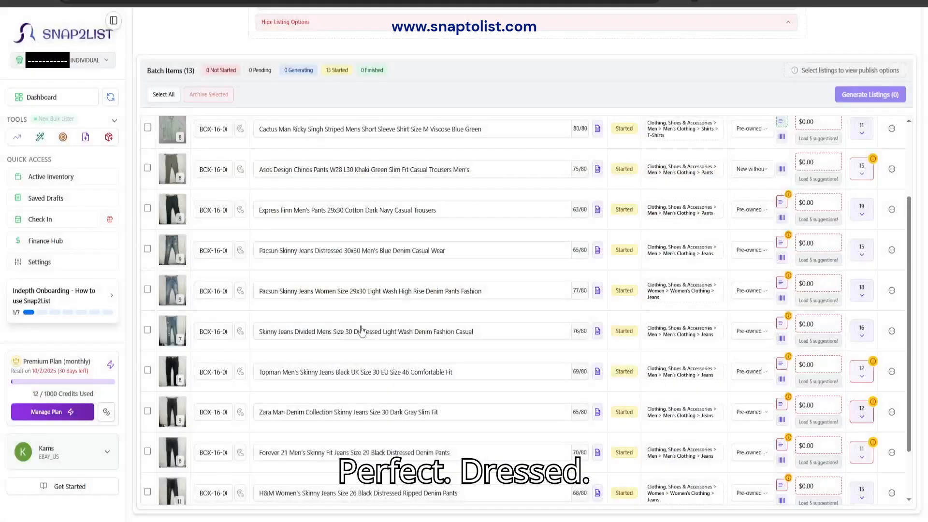
click(667, 392)
drag(300, 250, 385, 250)
click(423, 250)
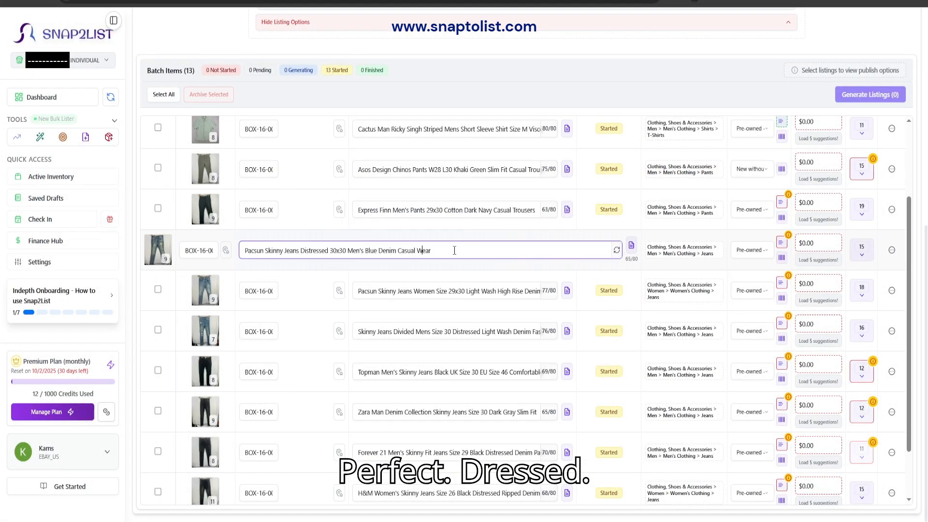
click(306, 277)
Check the light-wash Pacsun jeans' photos and replace "Women Size" in their title with "Mens"
scroll(285, 239, down, 1)
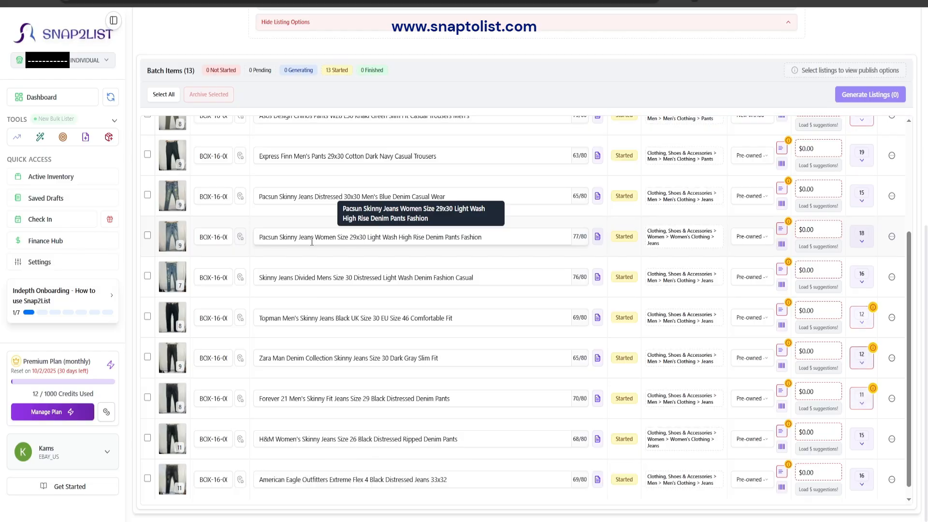
click(172, 236)
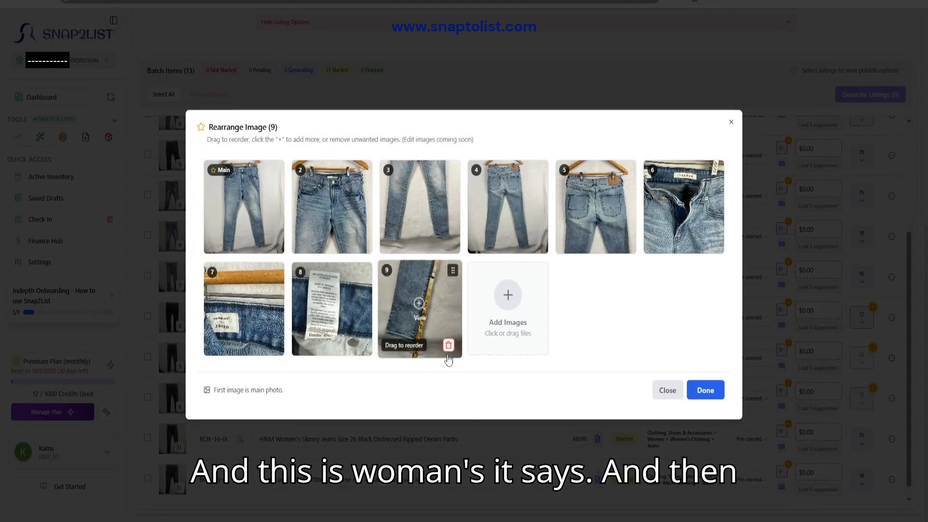
click(651, 388)
click(332, 236)
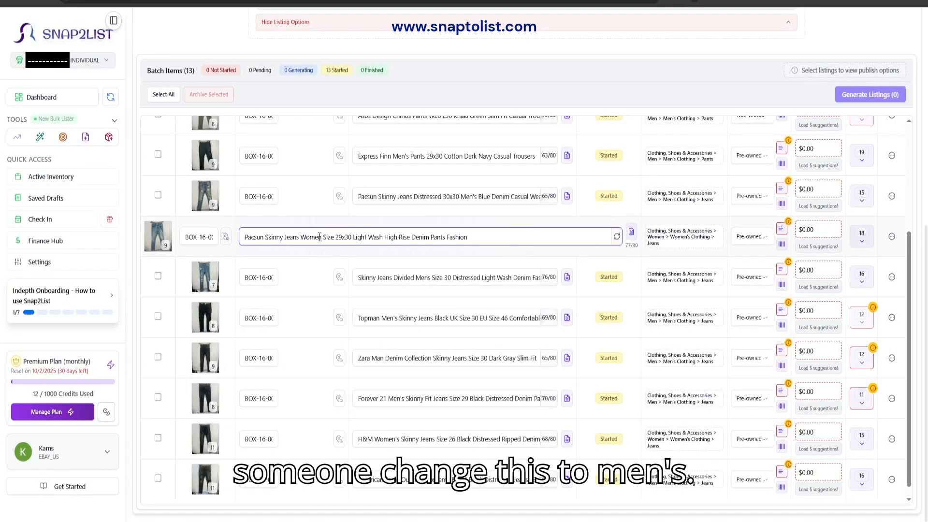
double_click(319, 237)
text(Ms)
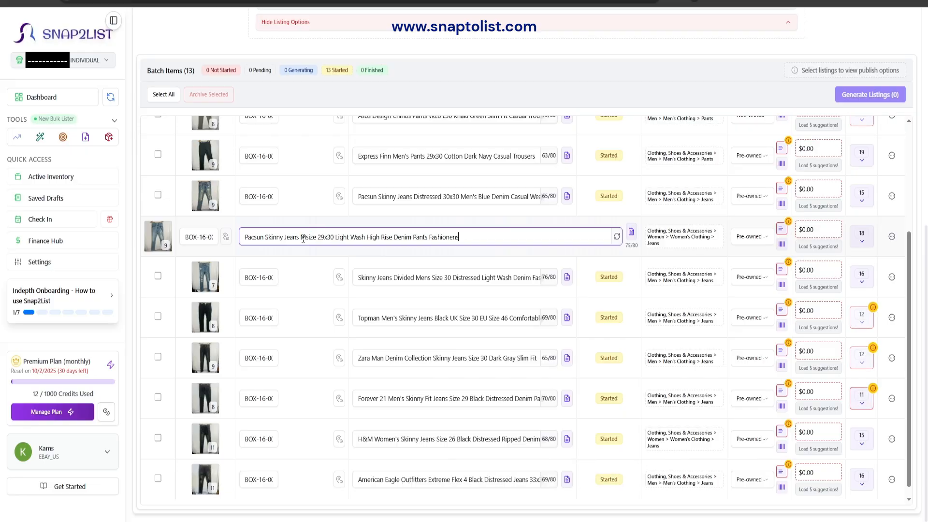
key(BackSpace)
key(BackSpace)
key(BackSpace)
key(BackSpace)
key(BackSpace)
key(BackSpace)
key(BackSpace)
text(ens)
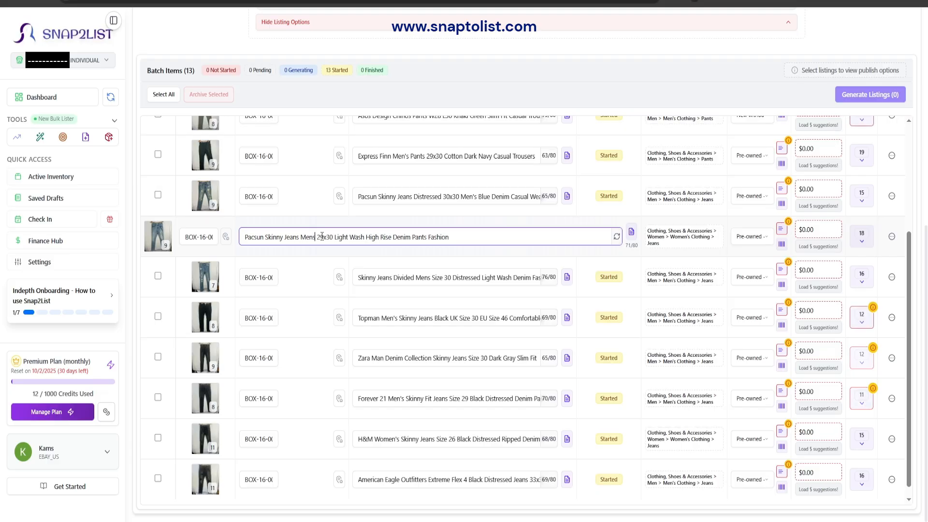
click(574, 208)
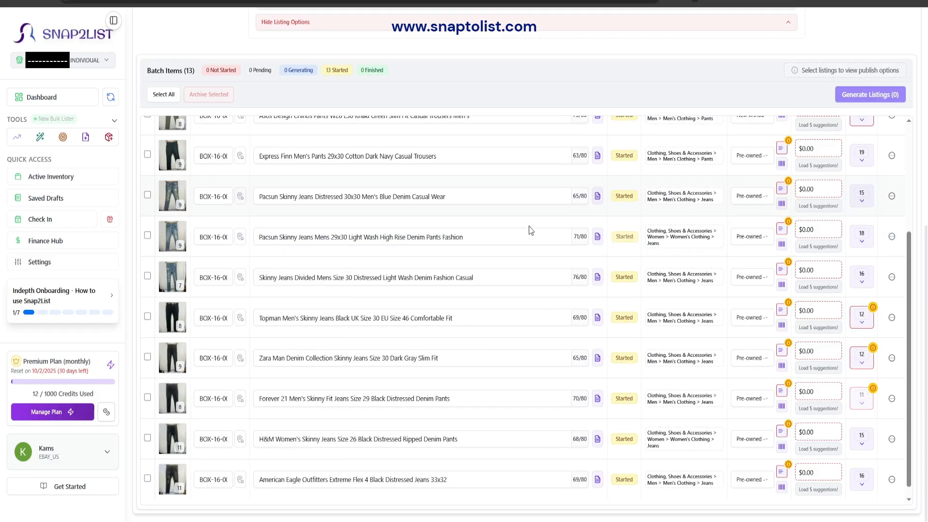
Add the brand "H&m" at the start of the Divided skinny jeans' title, before "Skinny Jeans"
click(256, 276)
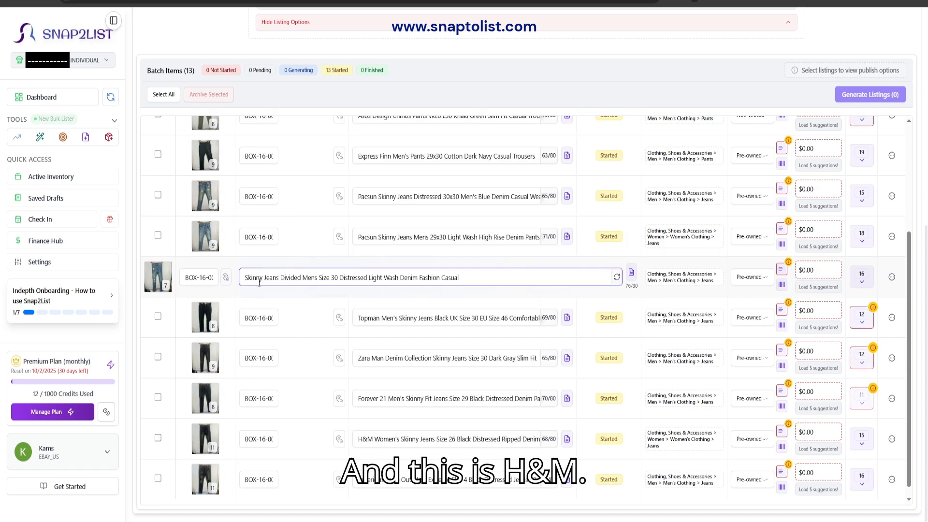
text(H&)
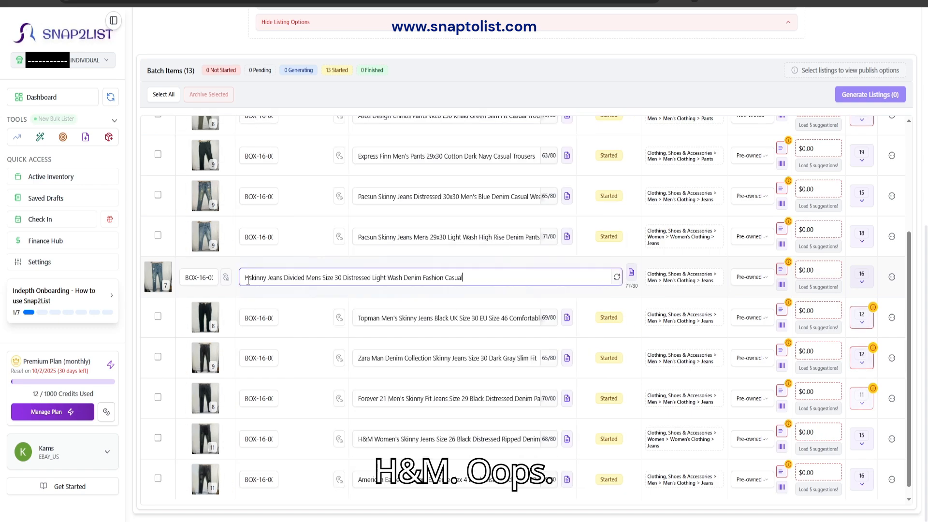
key(Left)
key(Left)
key(Left)
key(Left)
key(Left)
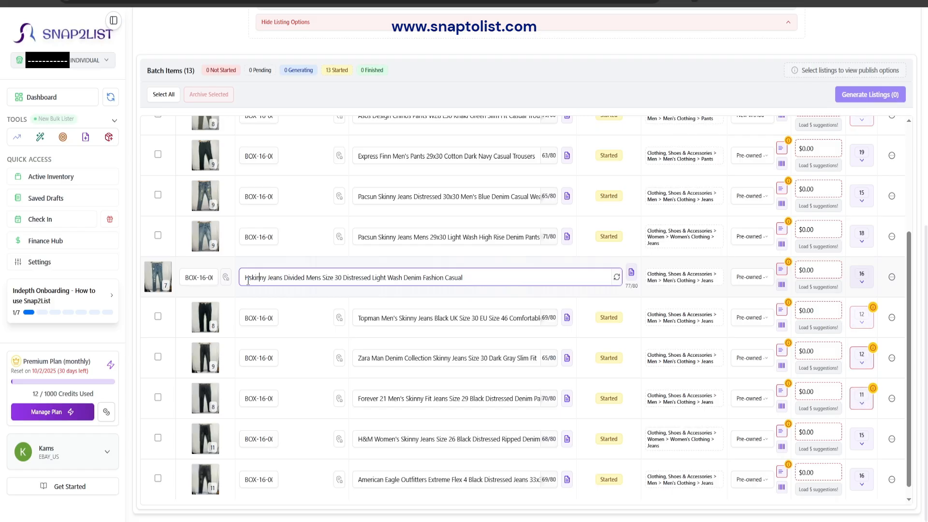
text(&m)
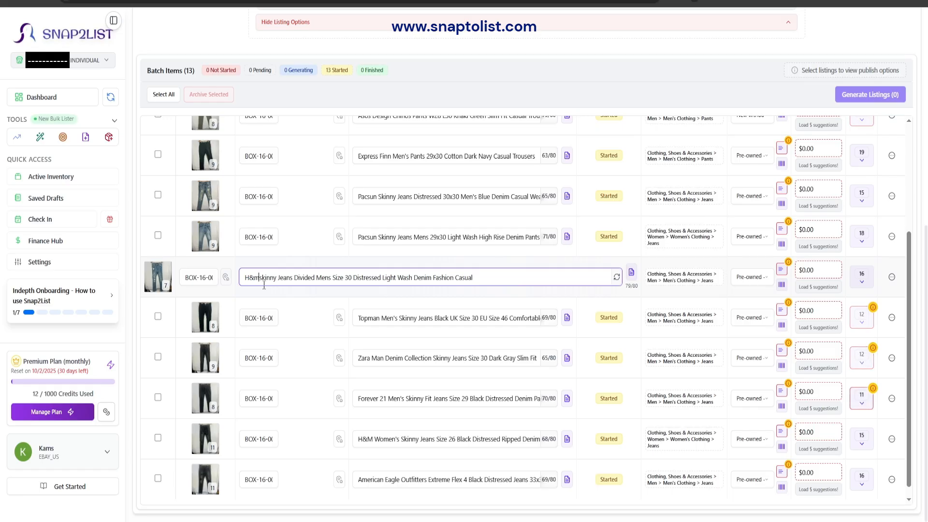
key(BackSpace)
text(<)
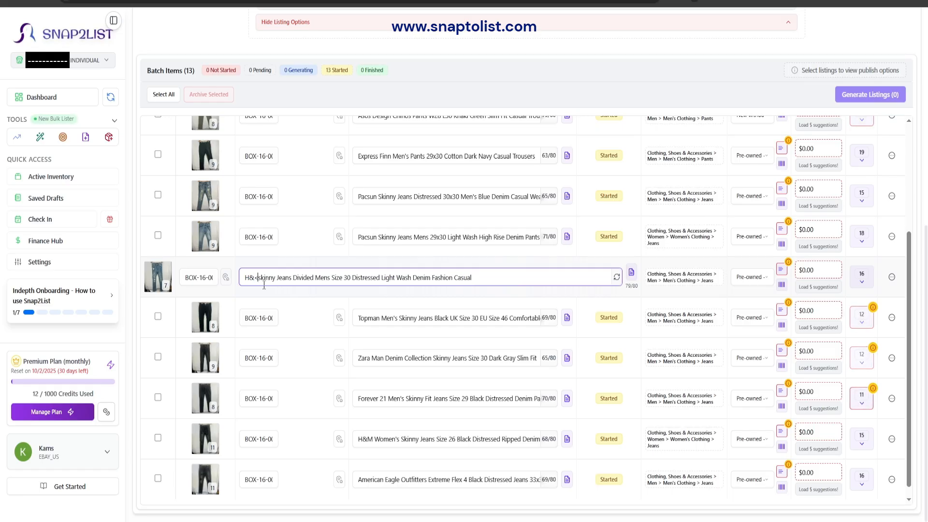
key(ctrl+z)
key(ctrl+z)
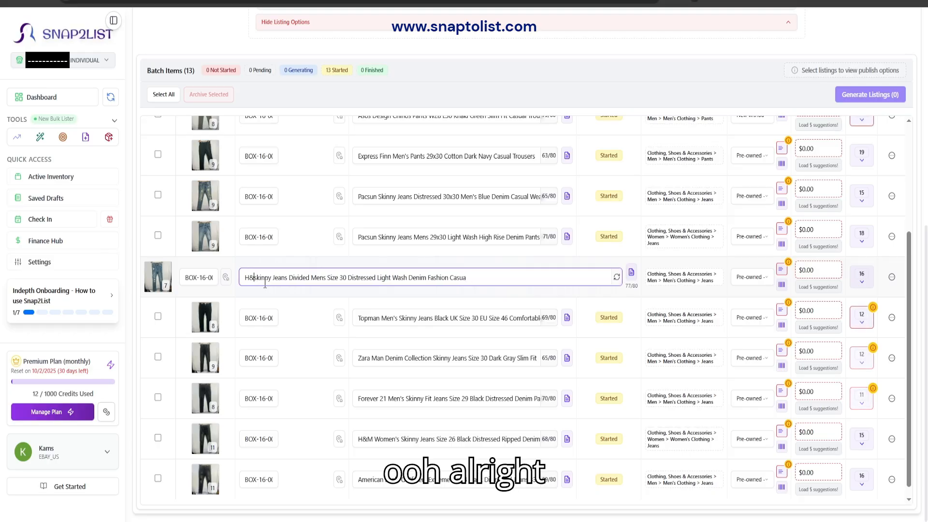
key(BackSpace)
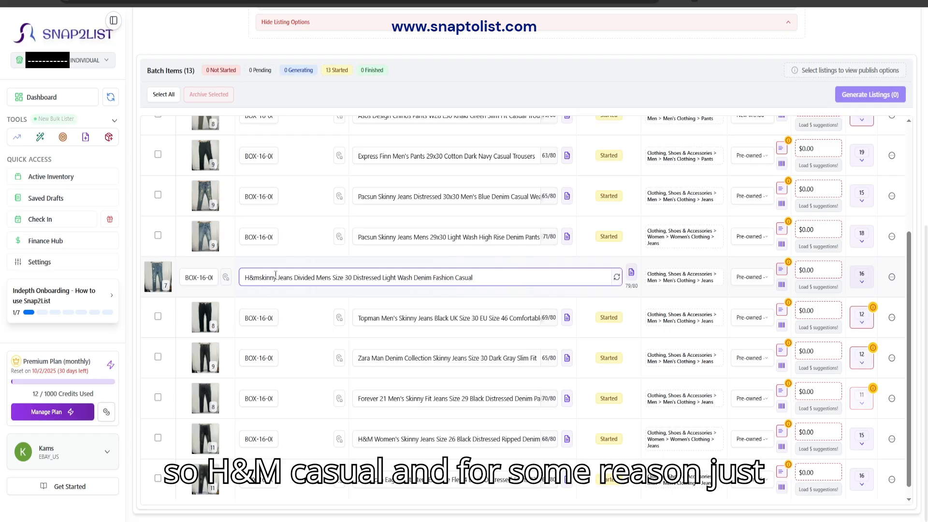
click(260, 277)
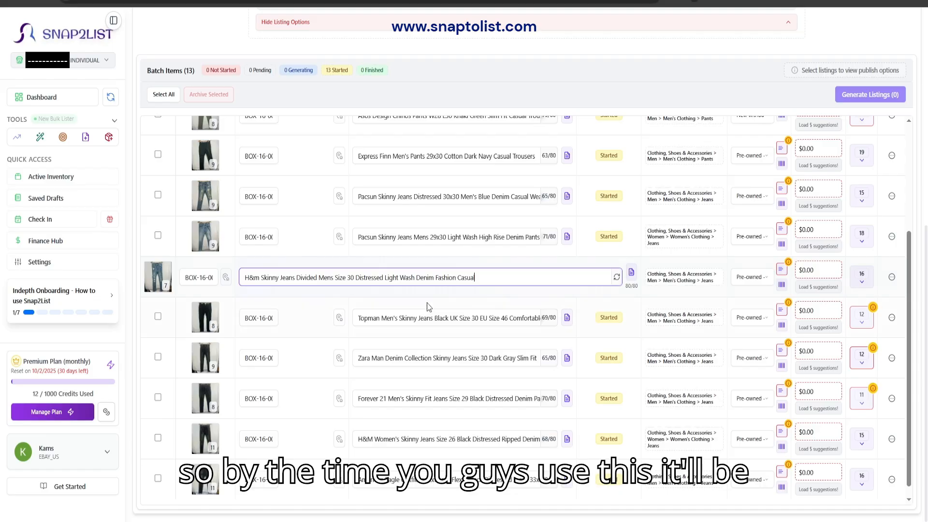
scroll(423, 237, up, 2)
scroll(484, 290, down, 2)
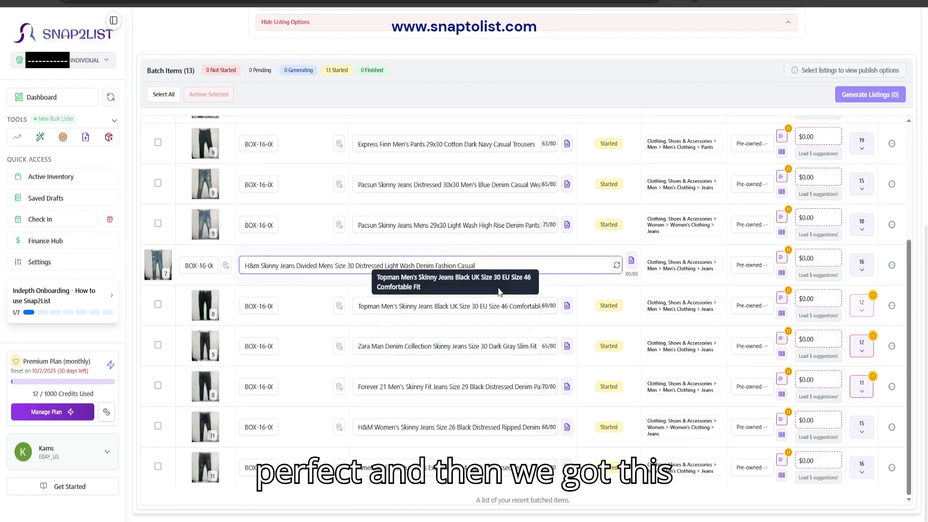
Replace "Comfortable" with "Skinny" before "Fit" in the Topman jeans' title
click(589, 286)
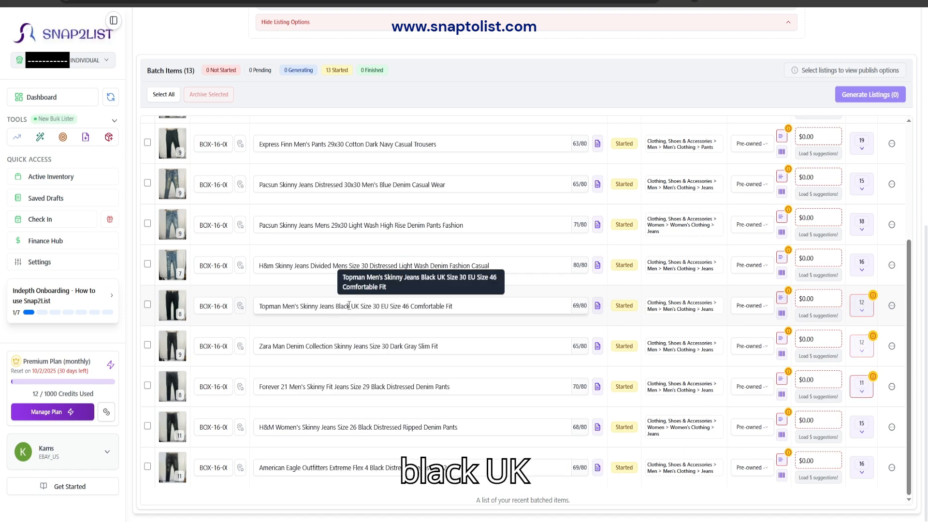
click(435, 310)
drag(429, 307, 398, 310)
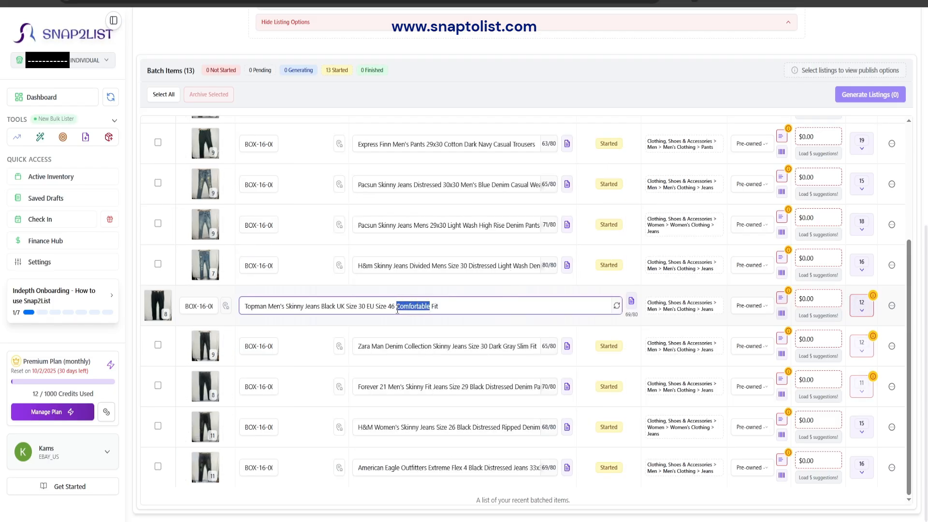
key(BackSpace)
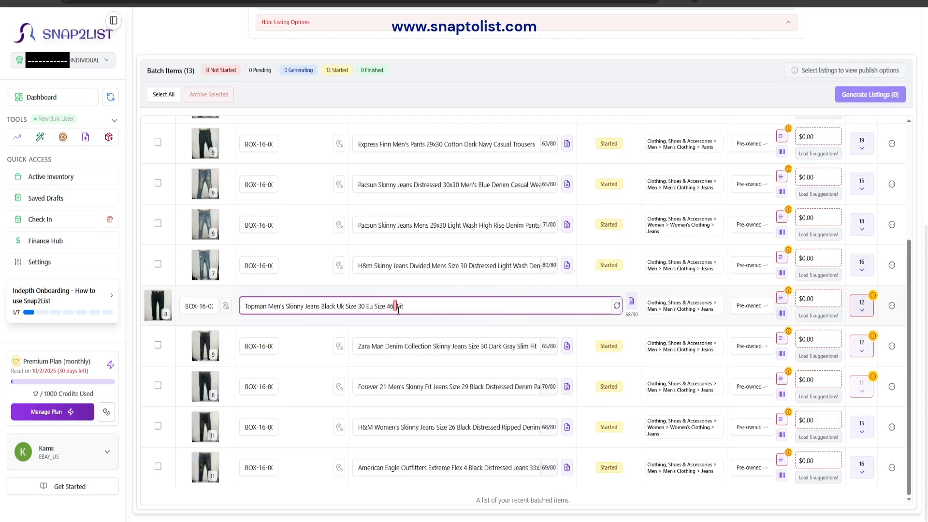
text(Skinny)
key(BackSpace)
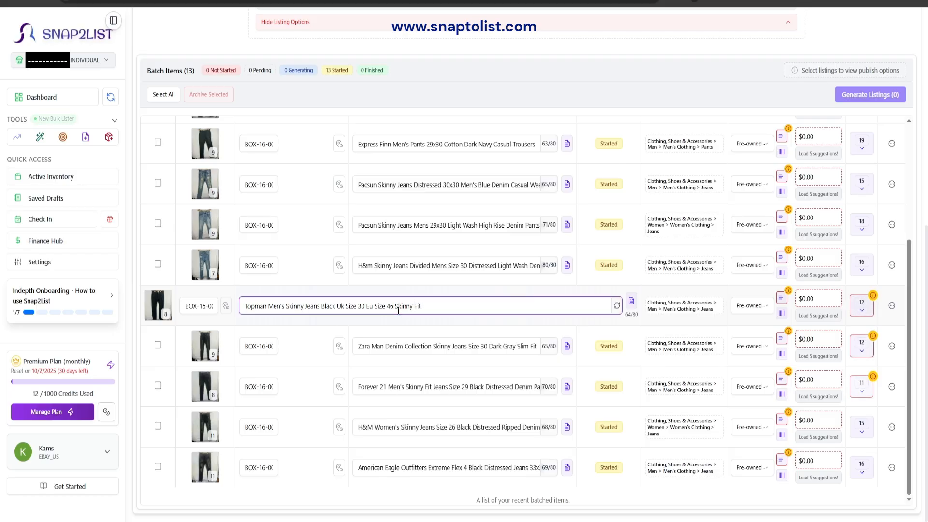
key(BackSpace)
key(BackSpace)
key(Left)
key(Left)
key(Left)
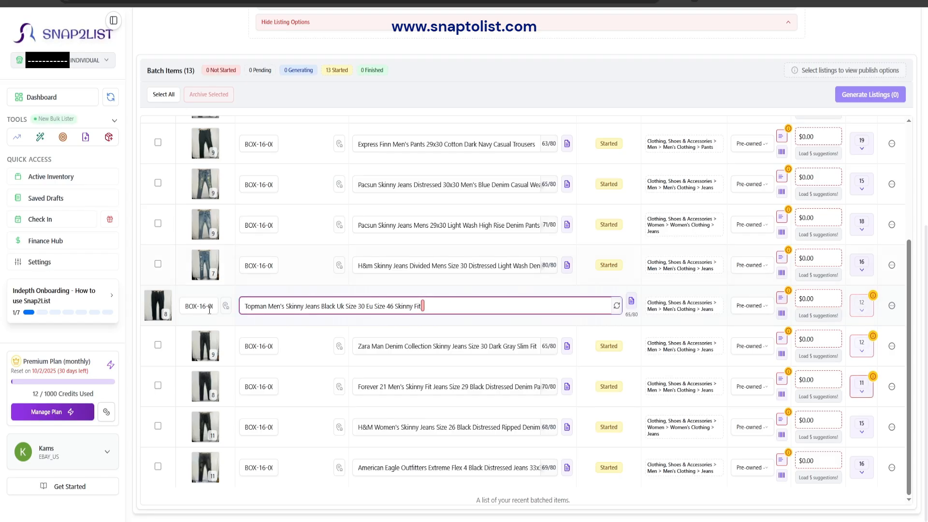
Check the size label in the Topman jeans' photos and change "Uk" to "Us" in their title
click(162, 304)
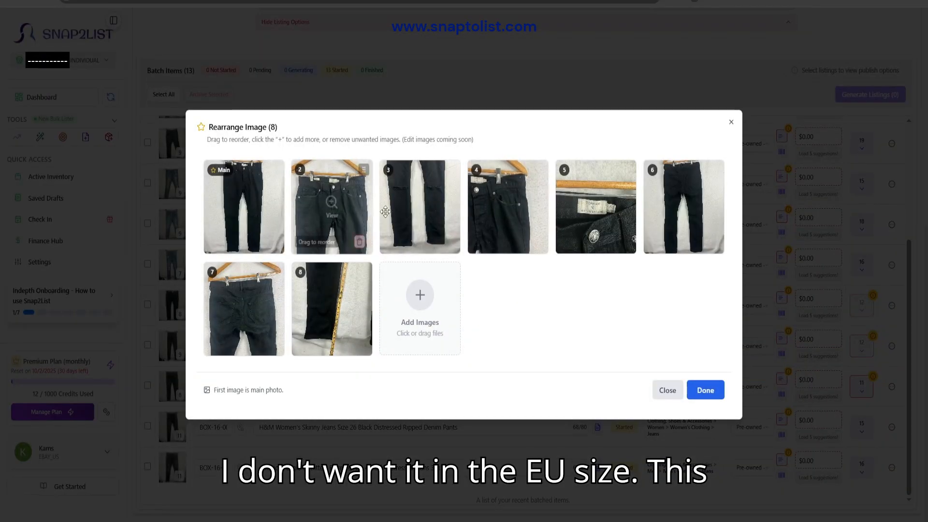
click(602, 217)
scroll(506, 292, up, 2)
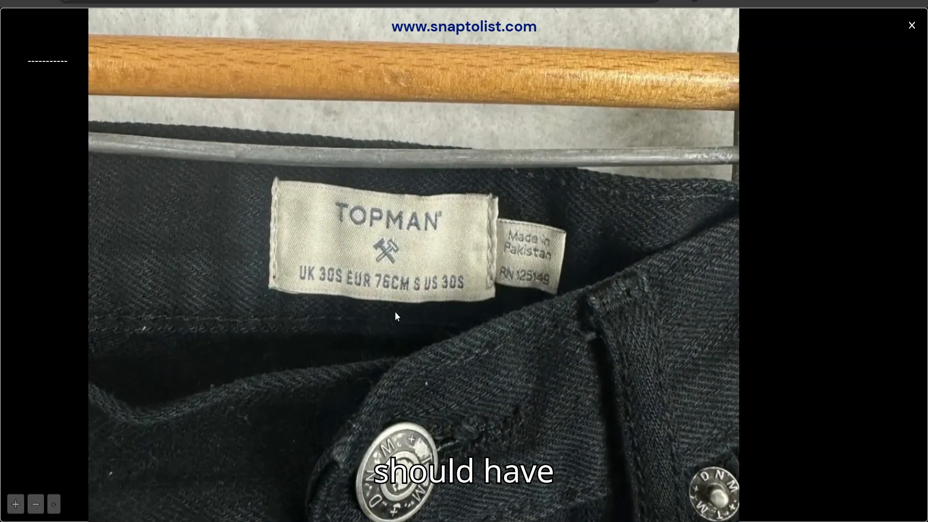
scroll(378, 294, up, 1)
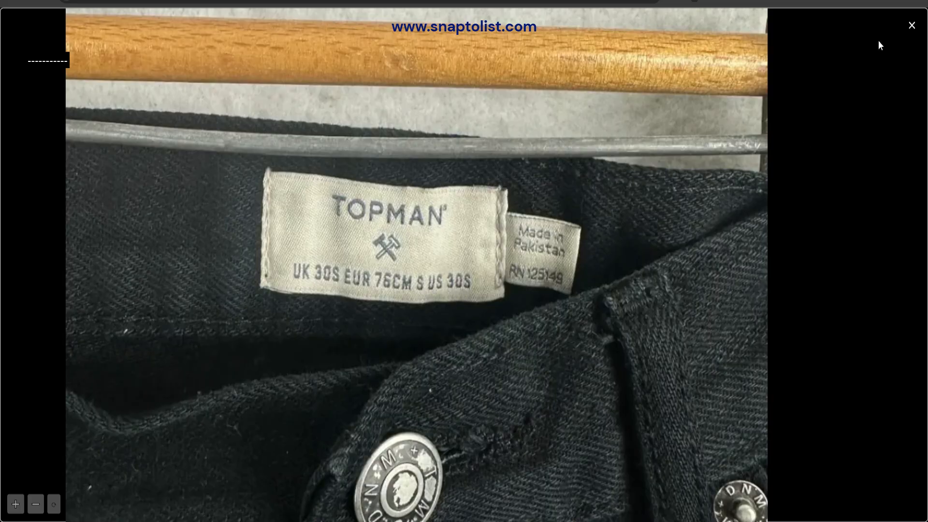
click(912, 29)
click(665, 387)
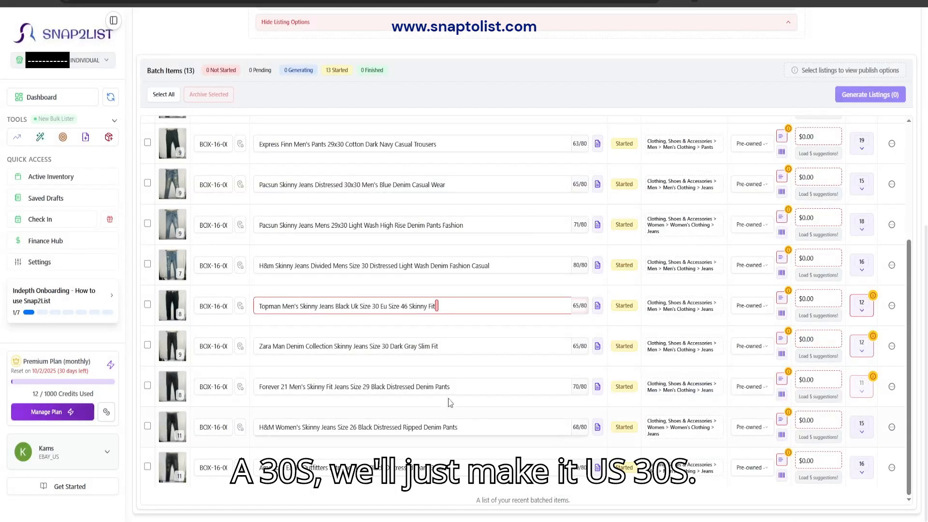
click(382, 304)
click(358, 307)
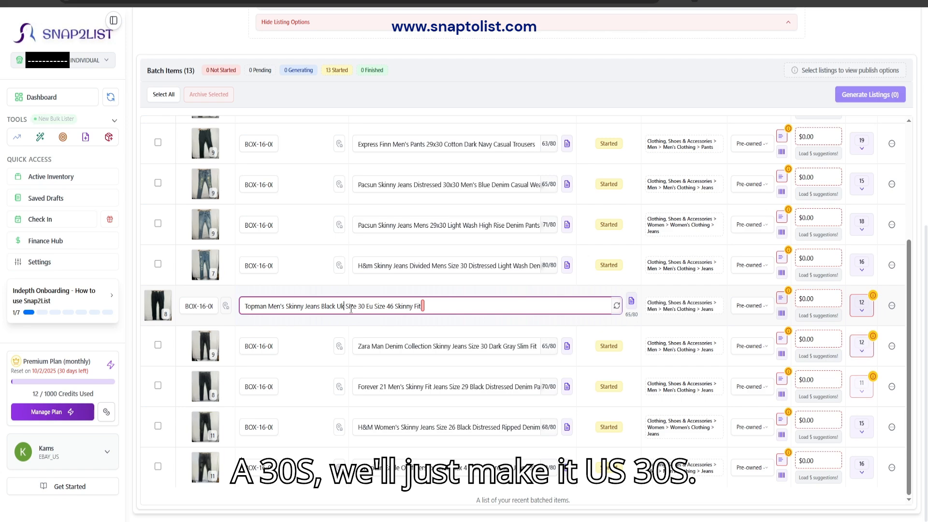
key(BackSpace)
text(s)
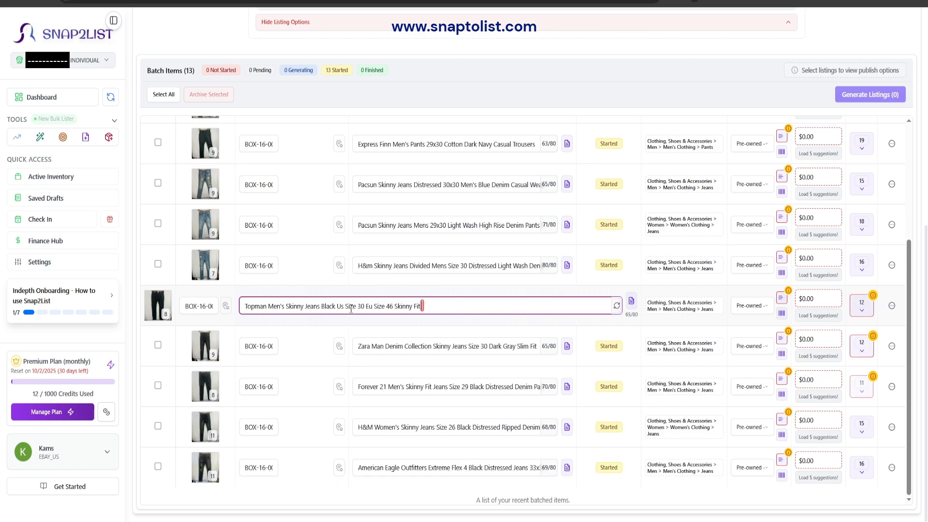
key(BackSpace)
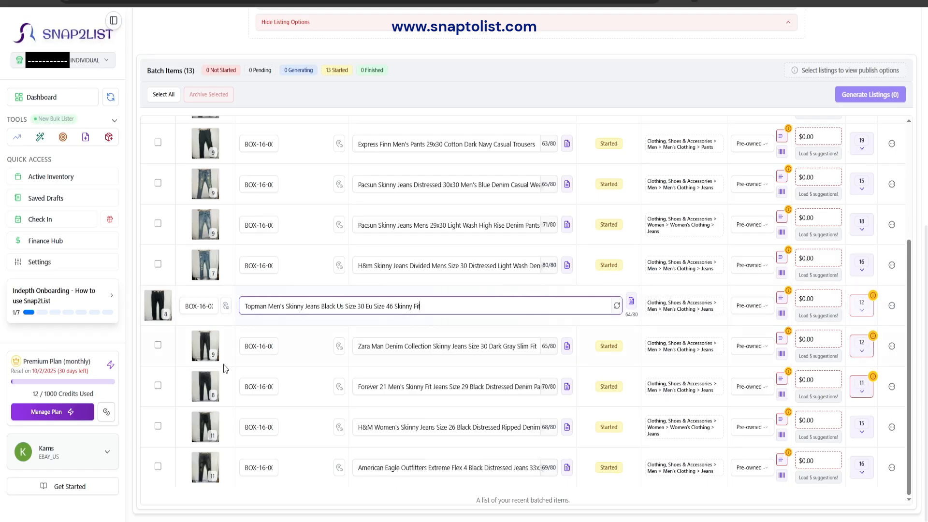
Recheck the European size on the Topman jeans' label photo and remove "Eu Size 46" from their title
click(171, 308)
click(167, 309)
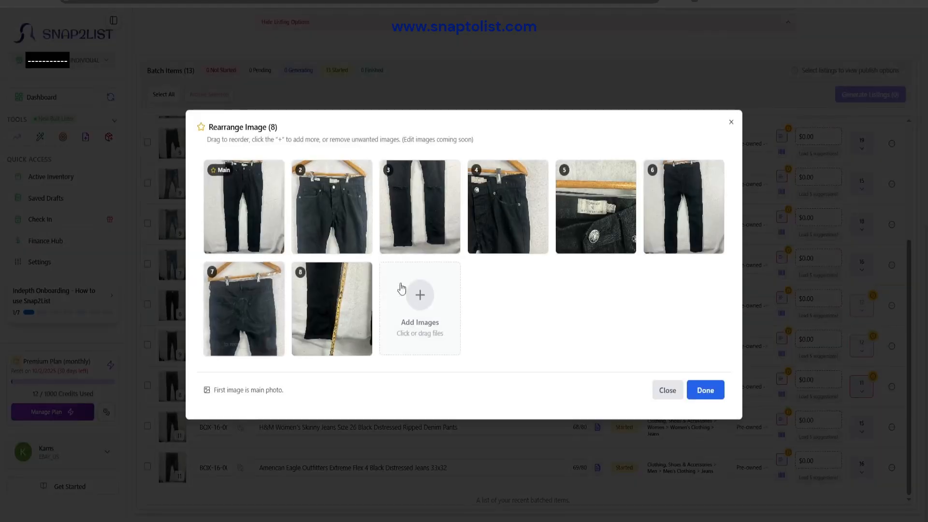
click(604, 218)
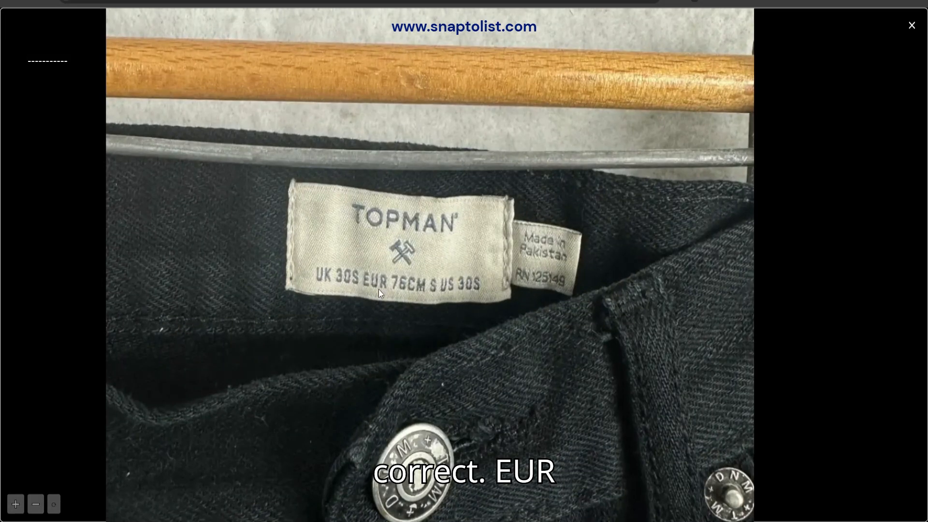
scroll(381, 288, up, 1)
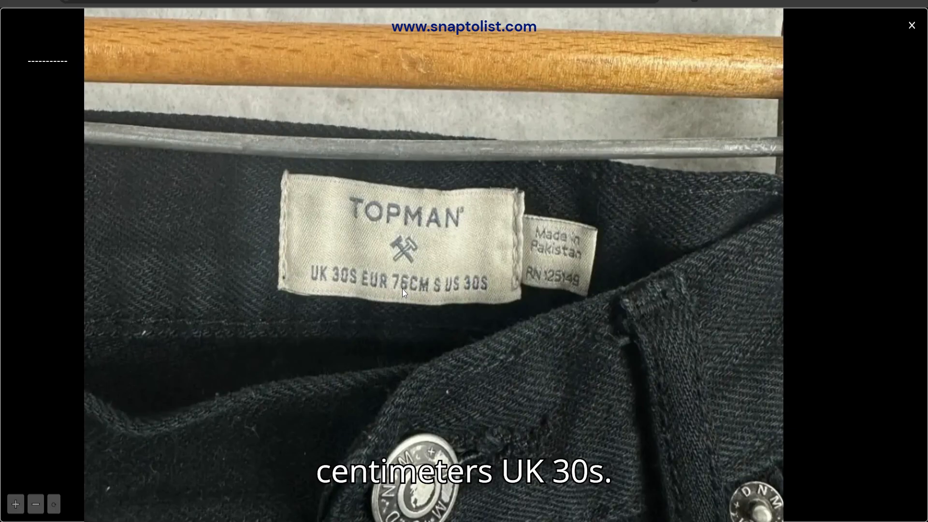
click(912, 24)
click(665, 389)
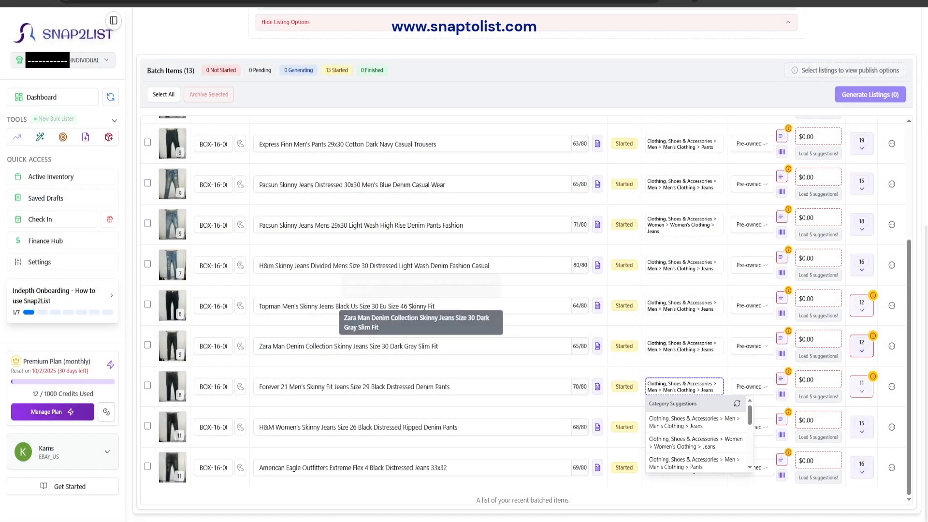
click(393, 306)
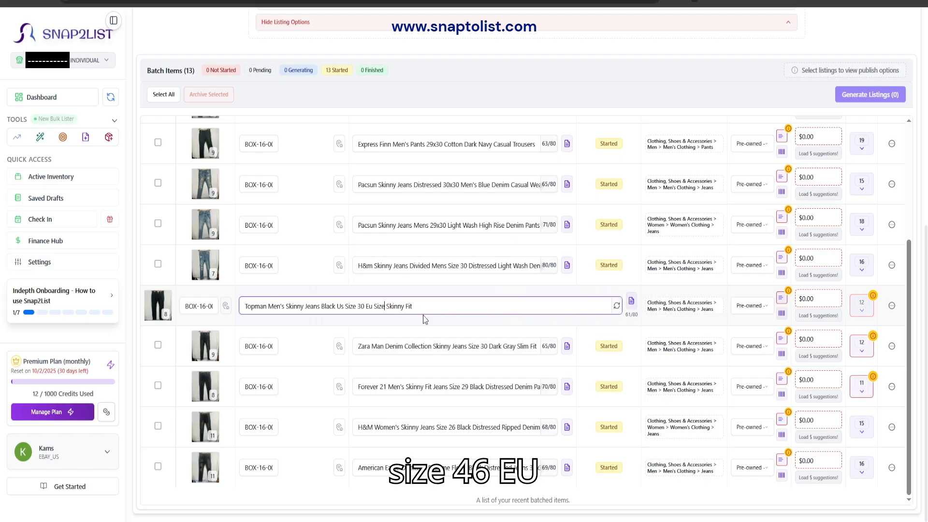
key(BackSpace)
key(BackSpace)
key(BackSpace)
key(BackSpace)
key(BackSpace)
key(BackSpace)
key(BackSpace)
key(BackSpace)
key(BackSpace)
key(BackSpace)
key(BackSpace)
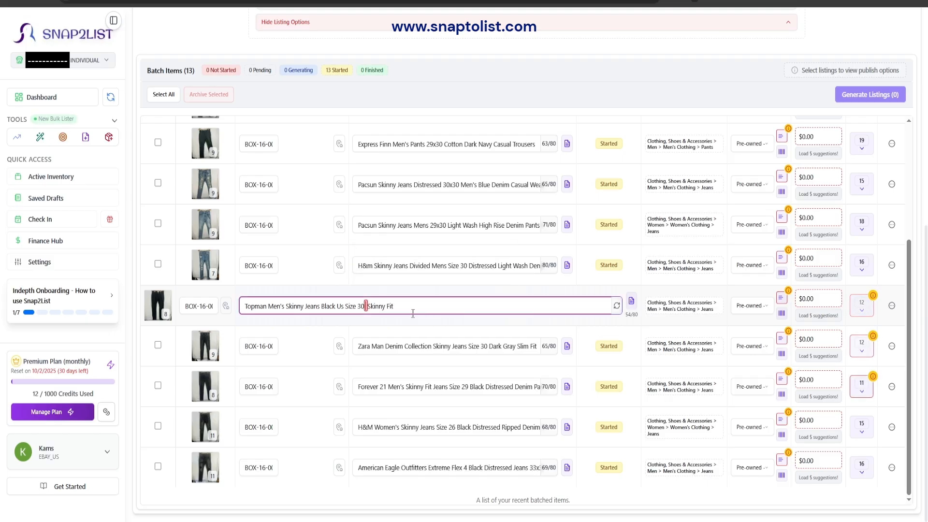
Add "Distressed Knee" at the end of the Topman jeans' title
click(399, 307)
text(Distr)
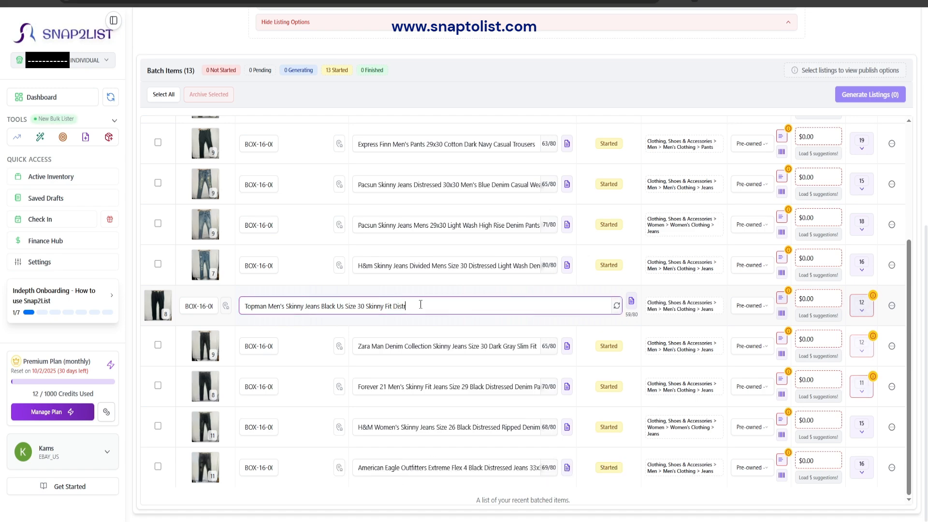
text(essed Knee)
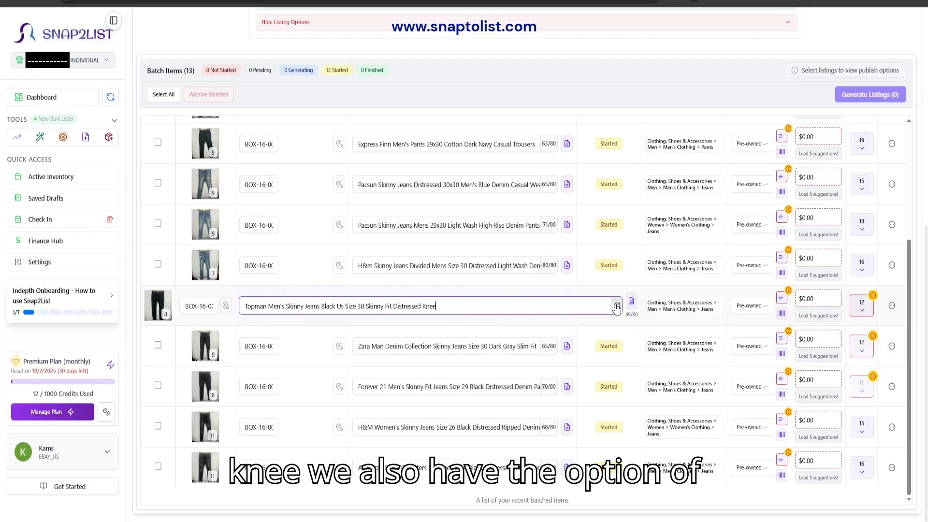
click(376, 333)
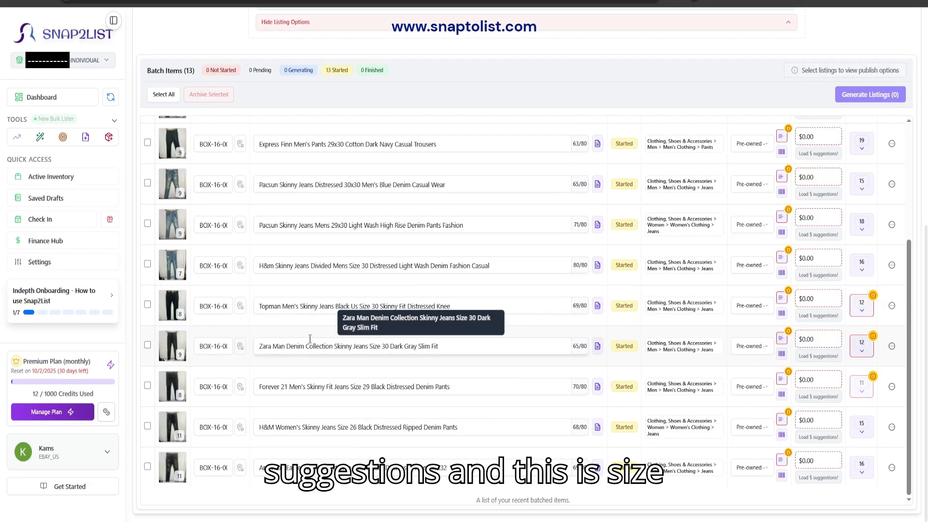
Check the Zara Man jeans' photos against the size, colour and fit in their title
click(171, 346)
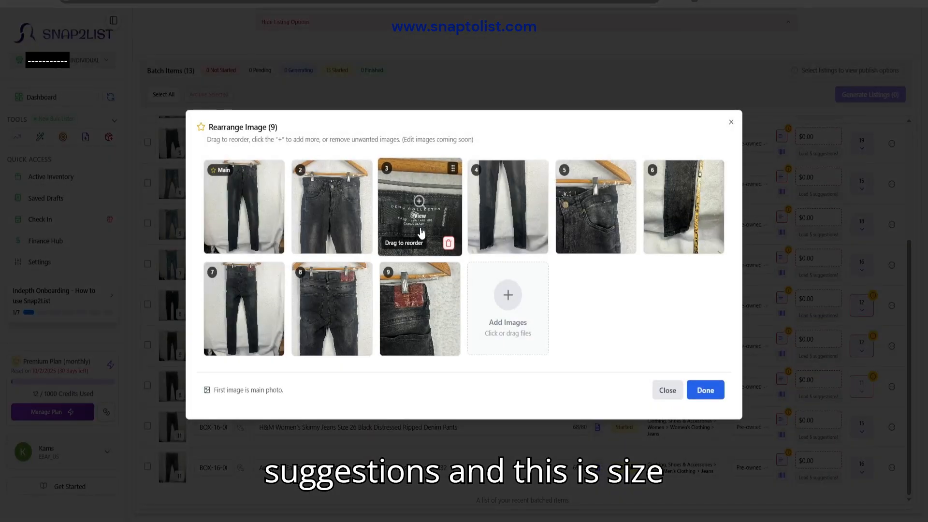
click(665, 398)
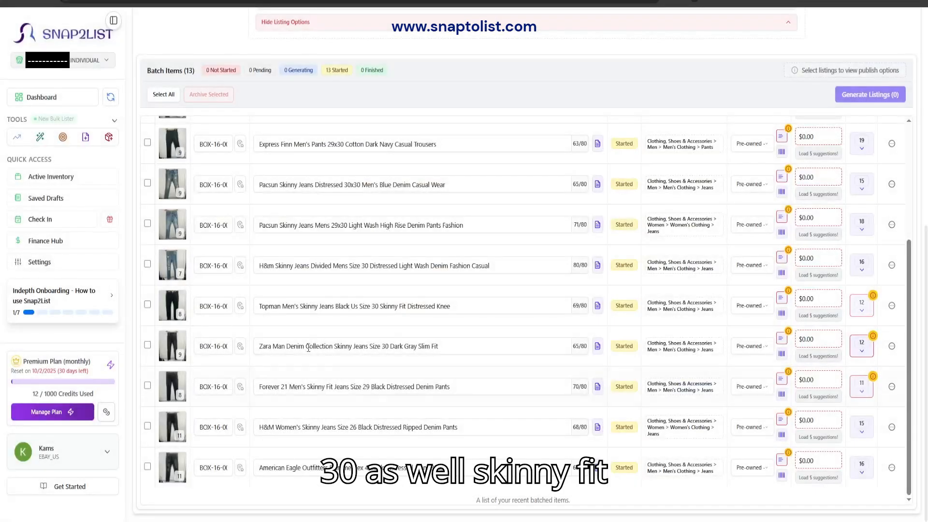
click(414, 308)
click(415, 343)
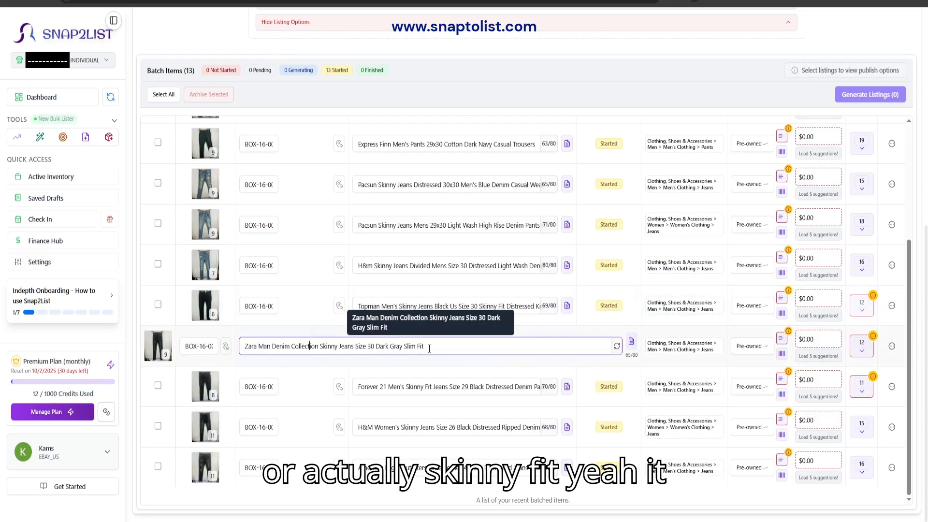
click(158, 346)
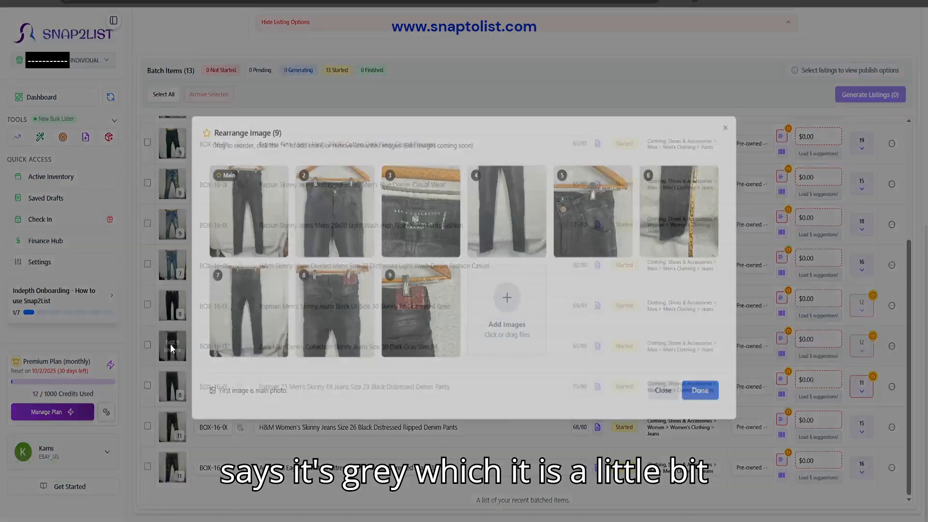
click(730, 121)
click(427, 308)
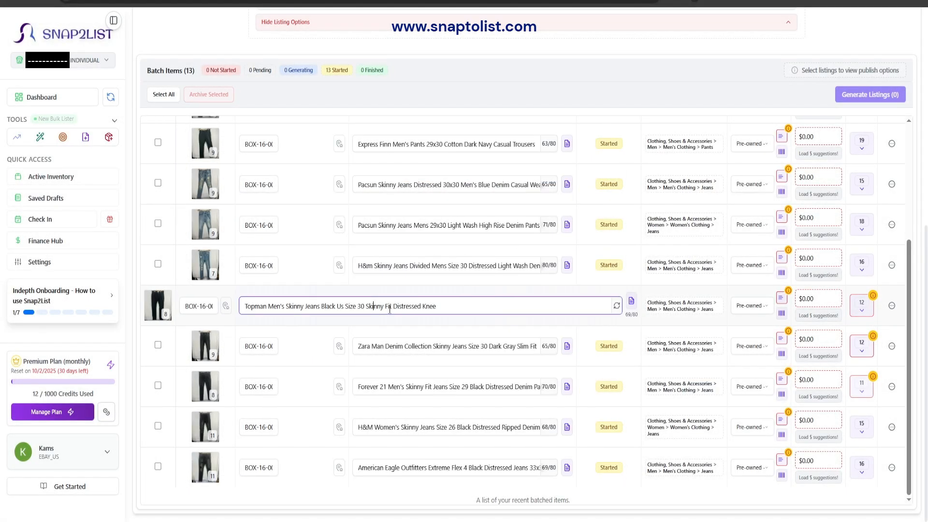
click(399, 347)
key(Left)
key(Left)
key(Left)
key(Left)
key(Left)
key(Left)
key(Left)
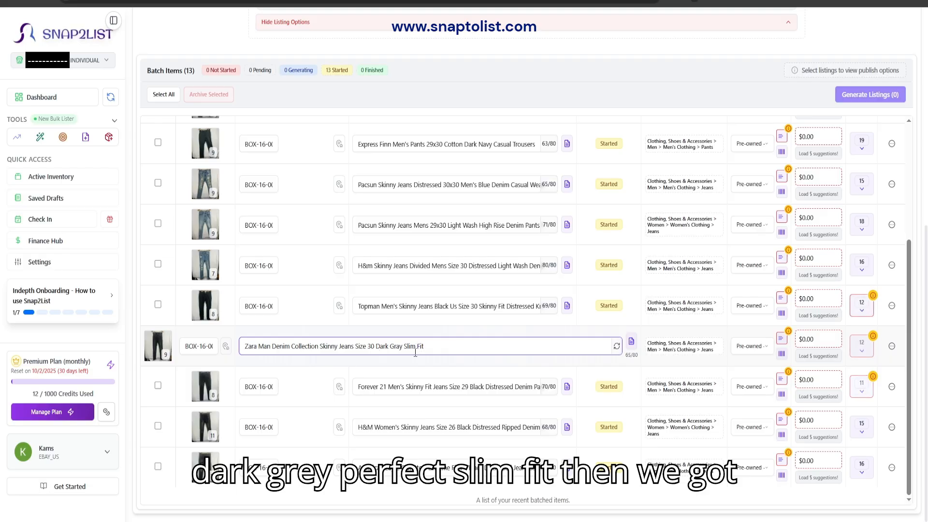
Check the Forever 21 jeans' photos against the size and details in their title
click(329, 375)
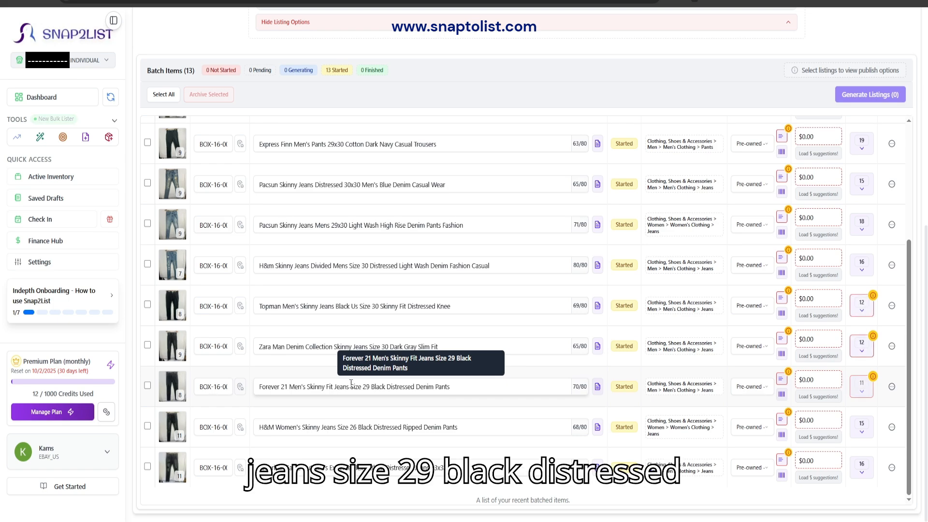
click(164, 385)
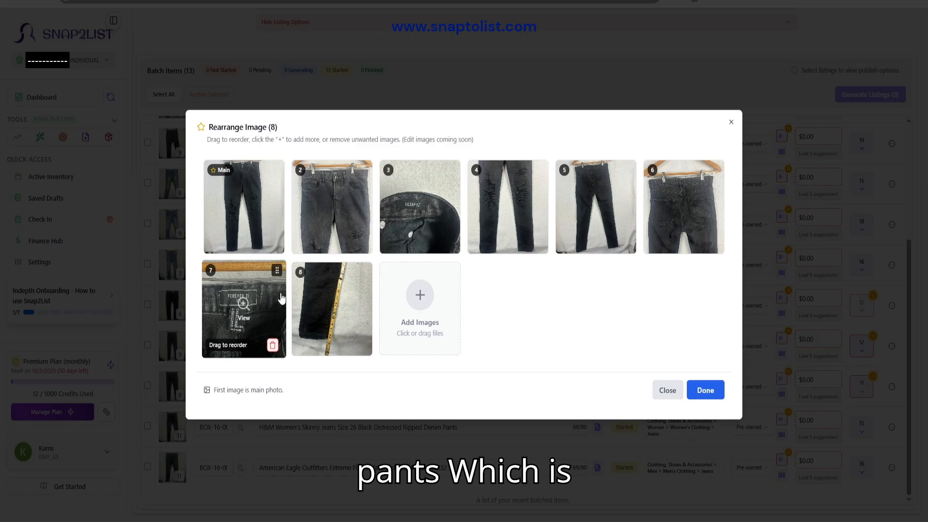
click(667, 390)
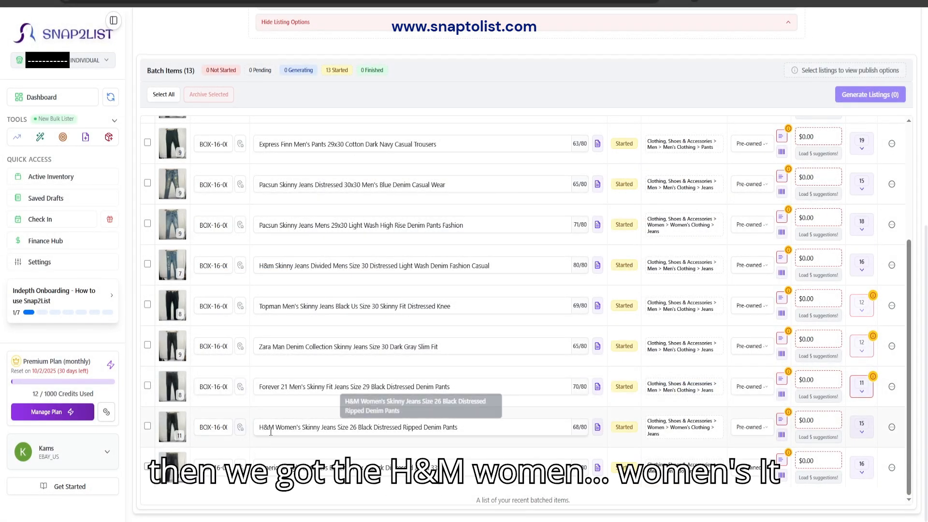
Replace "Women's" with "Men's" in the title of the black distressed H&M skinny jeans
click(298, 427)
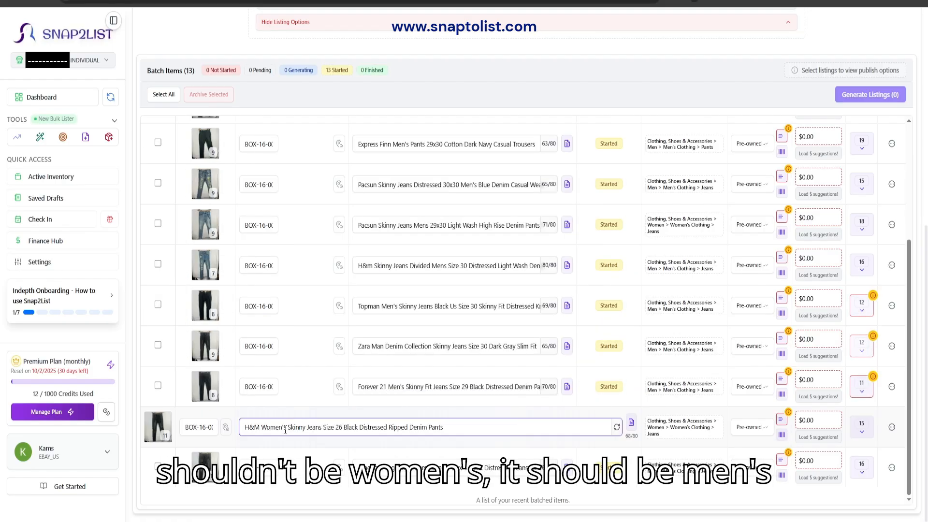
key(BackSpace)
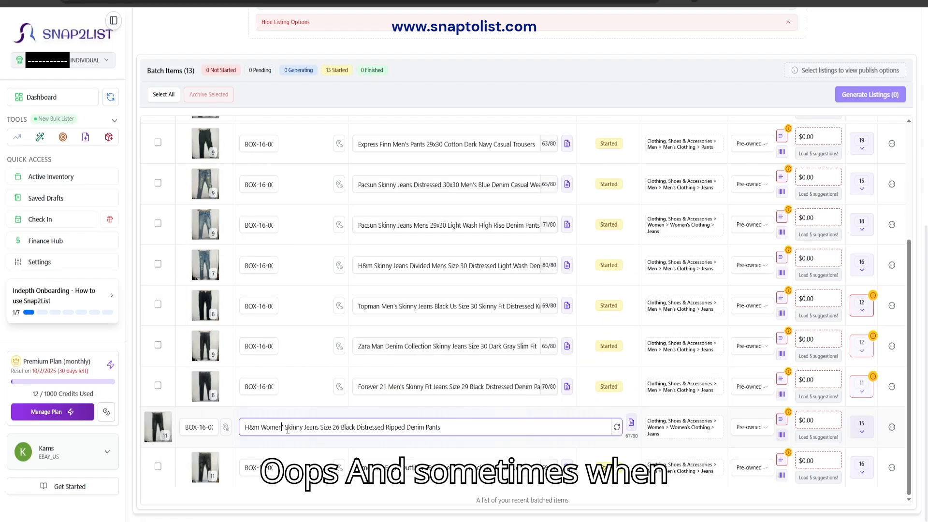
click(285, 429)
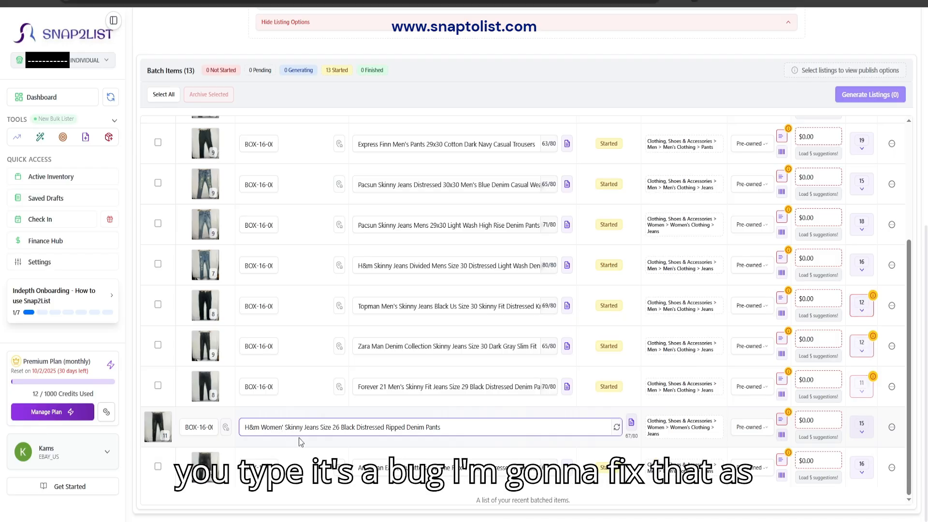
key(BackSpace)
key(BackSpace)
key(BackSpace)
key(BackSpace)
key(BackSpace)
key(BackSpace)
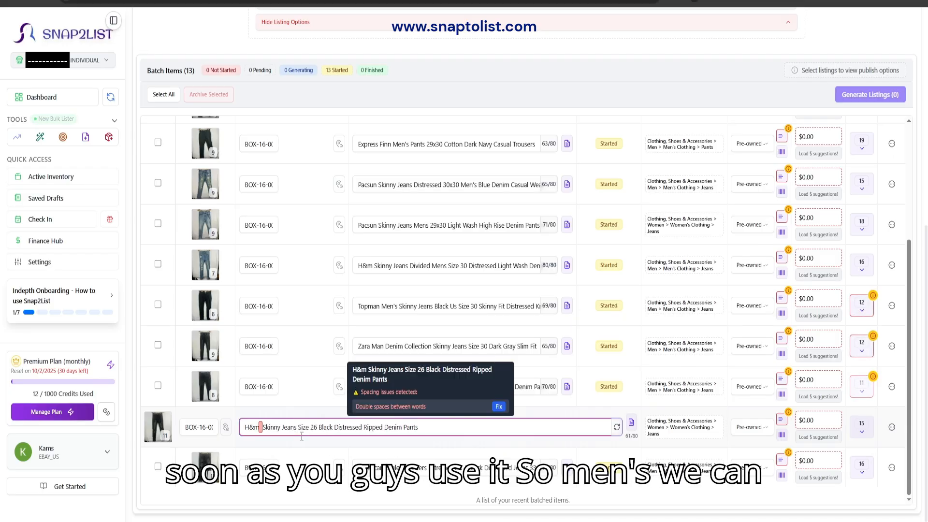
text(Men's)
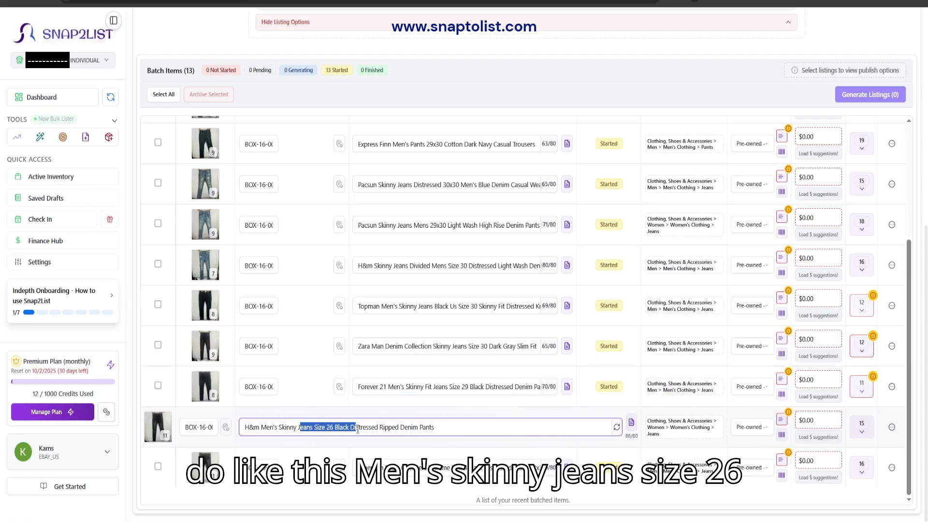
Check the black distressed H&M jeans' photos against the size and details in their title
drag(399, 425, 414, 426)
click(417, 426)
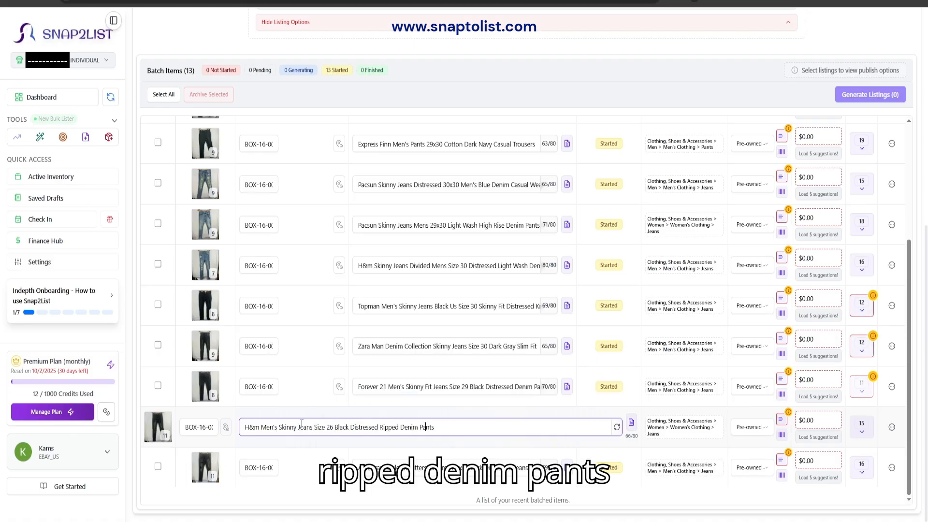
click(156, 429)
click(173, 426)
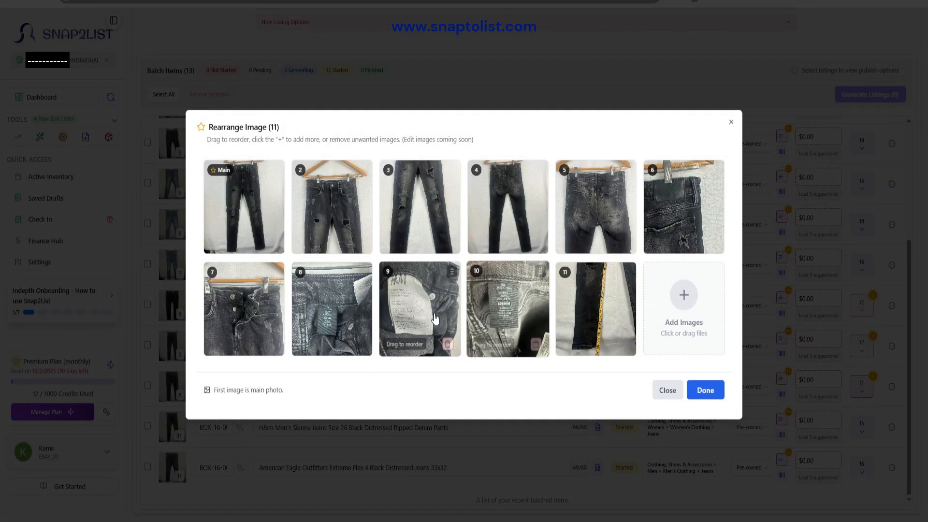
click(676, 395)
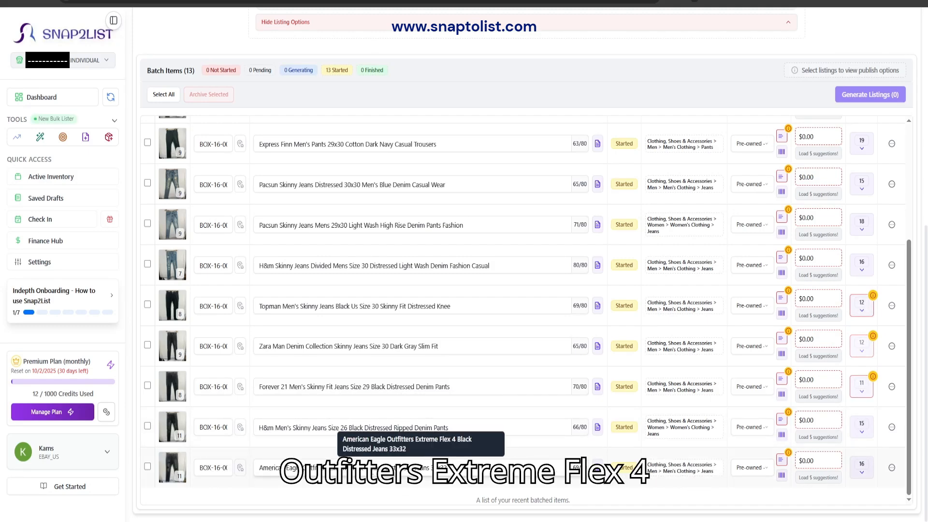
Check the American Eagle Outfitters jeans' photos and enlarged size tag against the size in their title
click(366, 468)
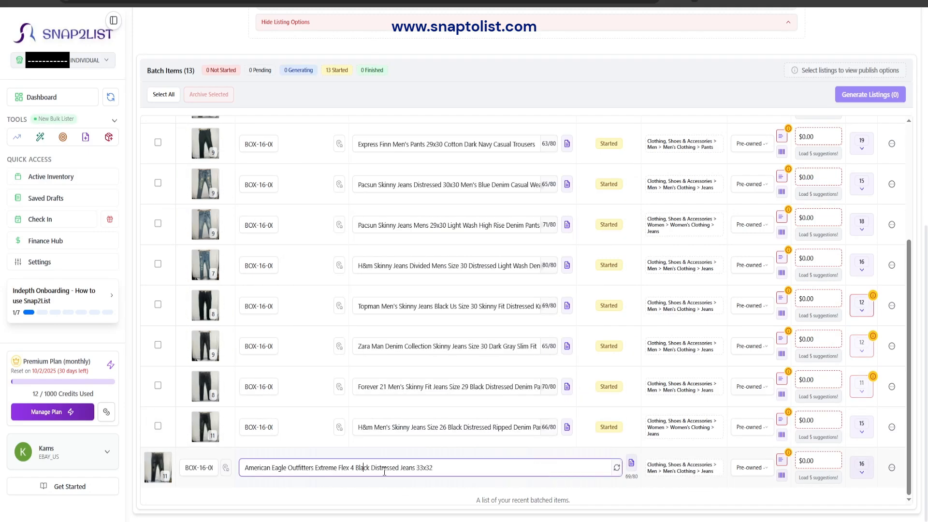
click(158, 467)
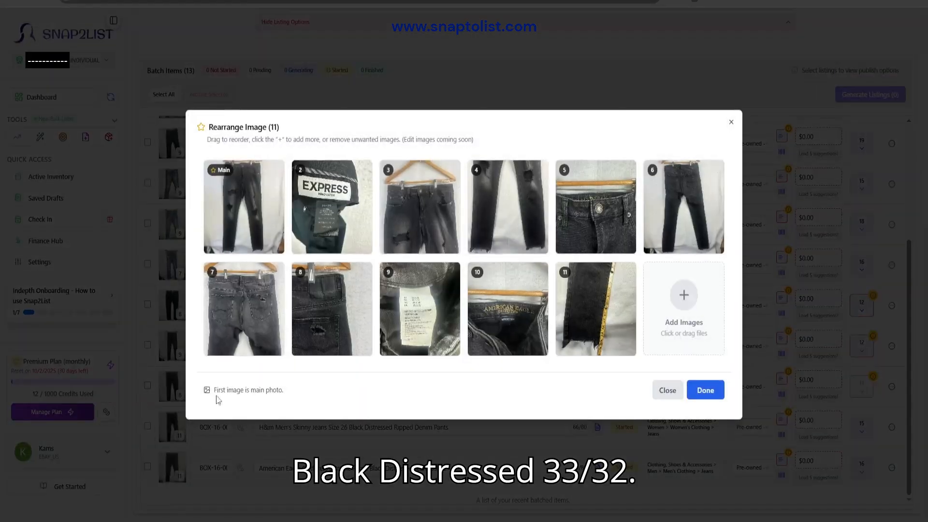
click(424, 303)
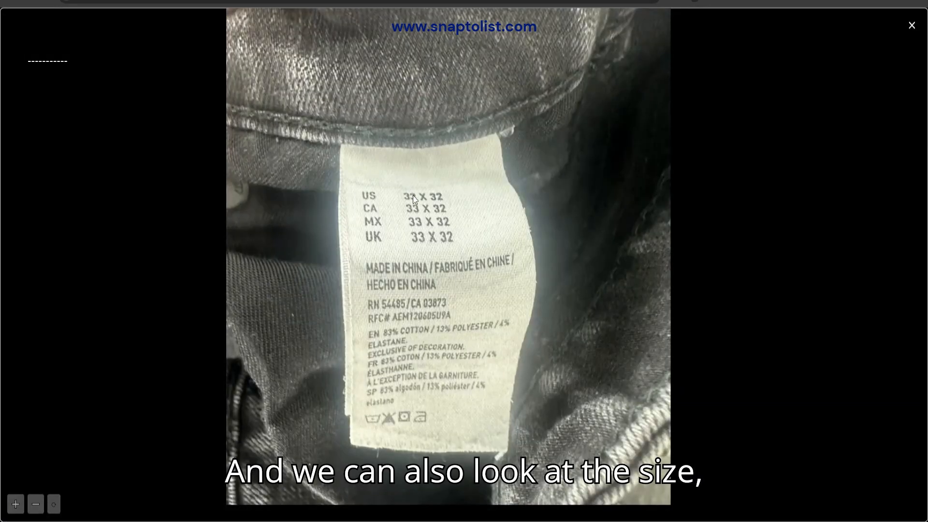
click(903, 31)
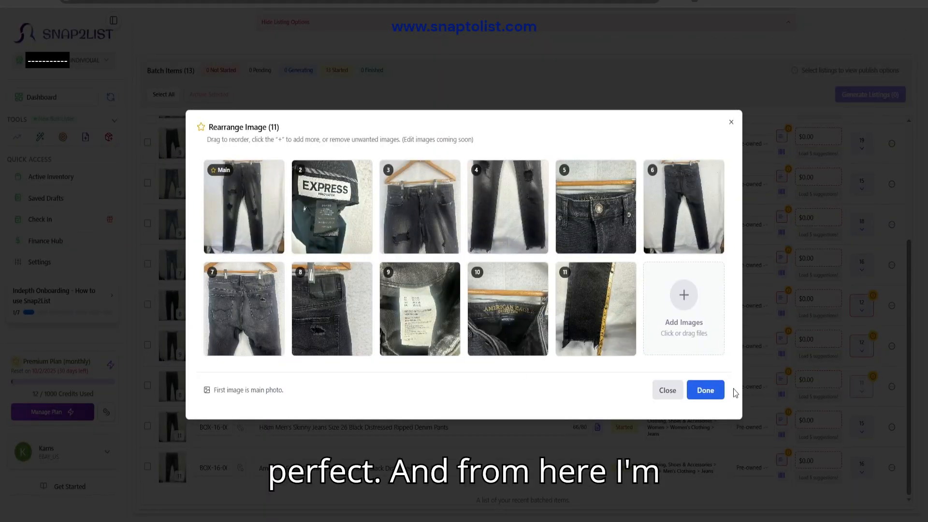
click(674, 390)
Review the condition assigned to each listing in the batch, from the Champion sweatshirt to the American Eagle jeans
scroll(417, 372, up, 8)
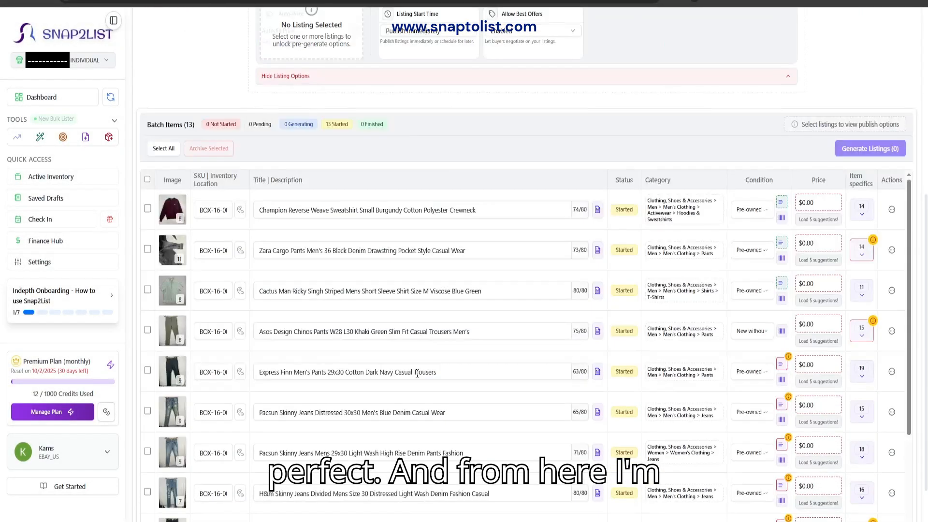
scroll(416, 373, down, 3)
scroll(417, 373, up, 3)
scroll(761, 52, down, 1)
click(751, 156)
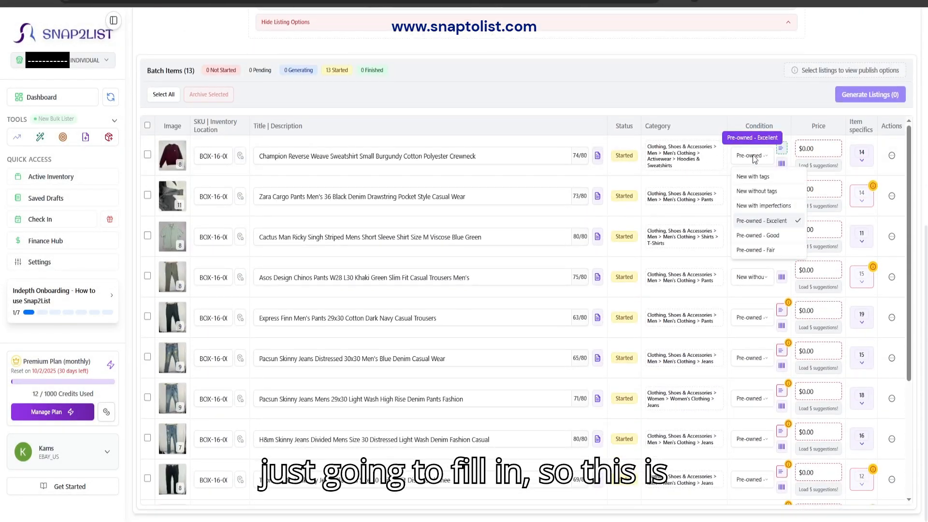
click(755, 159)
click(755, 195)
click(756, 197)
click(756, 242)
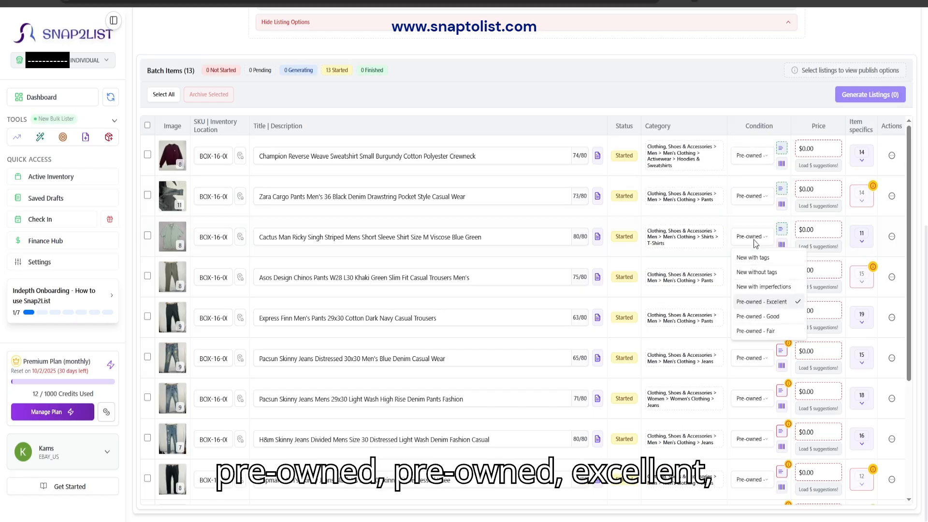
click(754, 241)
click(755, 278)
click(754, 278)
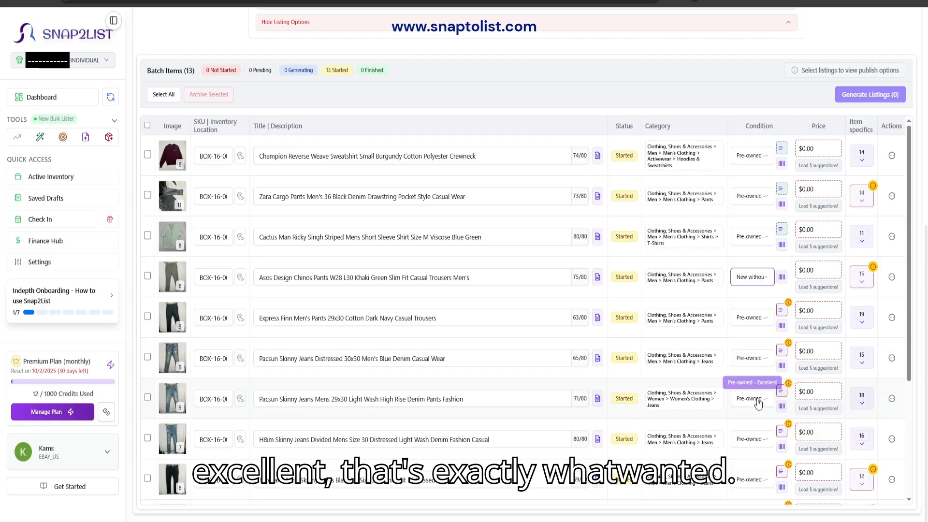
scroll(750, 476, down, 4)
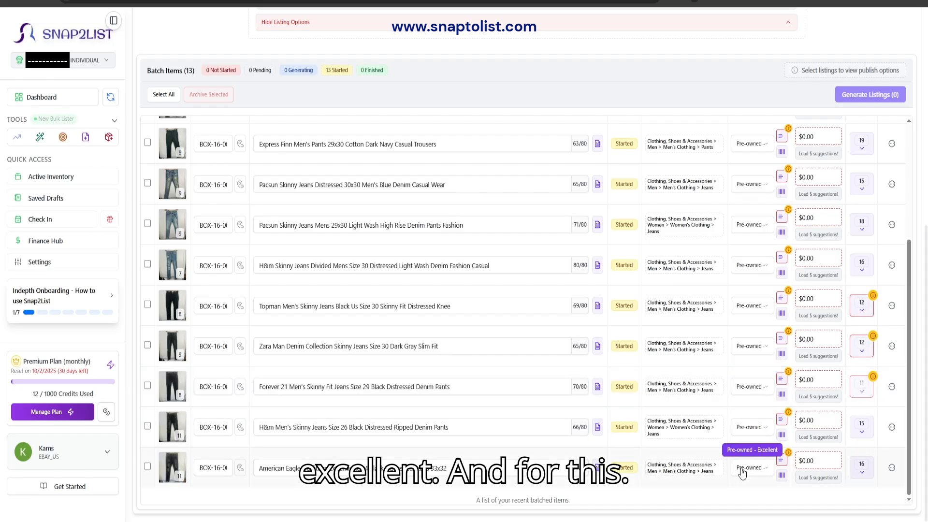
Set the condition of the Cactus Man short sleeve shirt to New without tags
scroll(213, 213, up, 4)
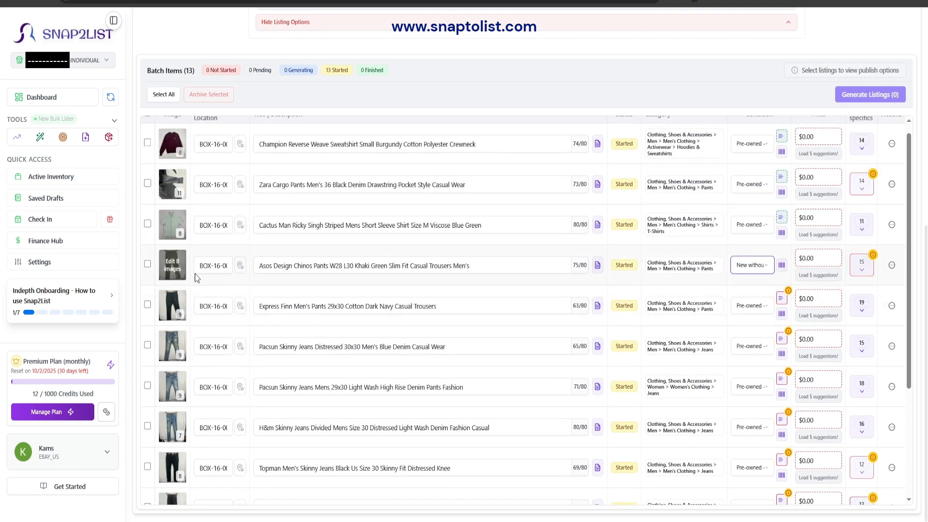
click(750, 225)
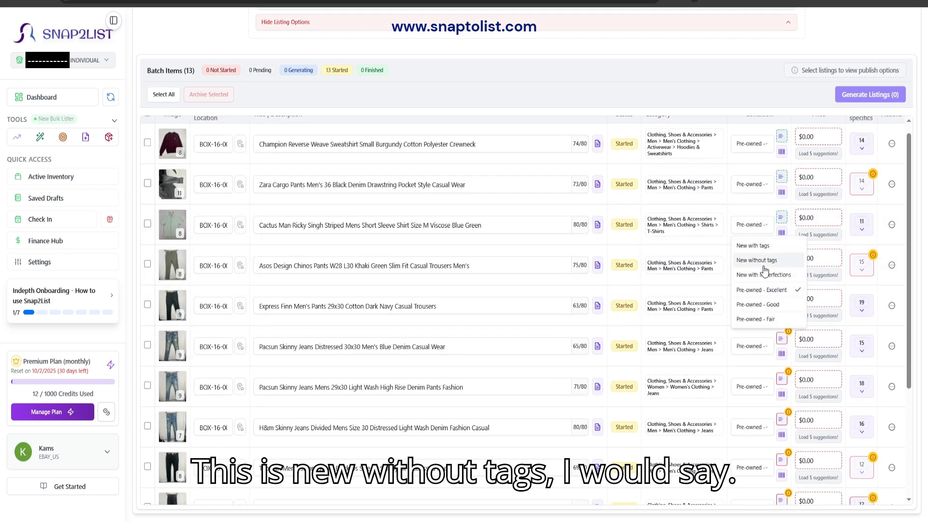
click(763, 262)
Move the Zara cargo pants' first detail photo to second place so the full-length front photo becomes the main image
click(172, 196)
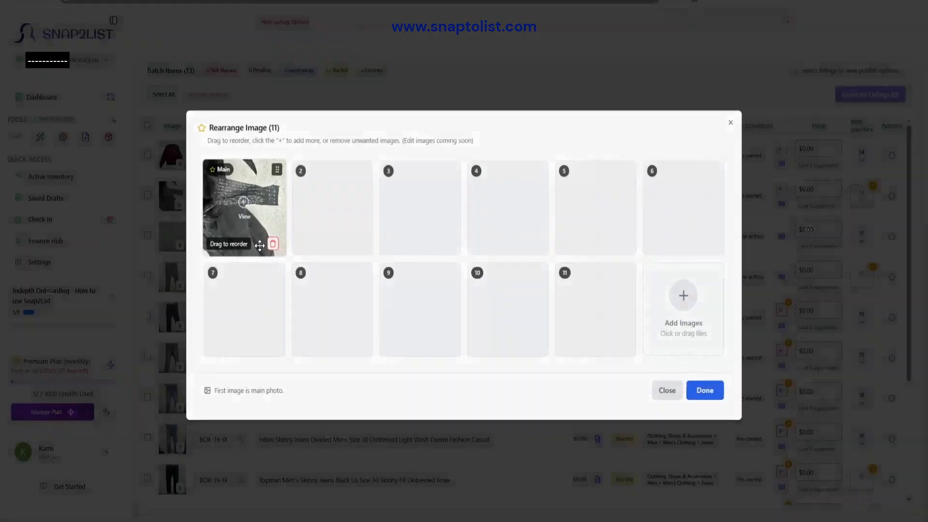
drag(244, 216, 370, 225)
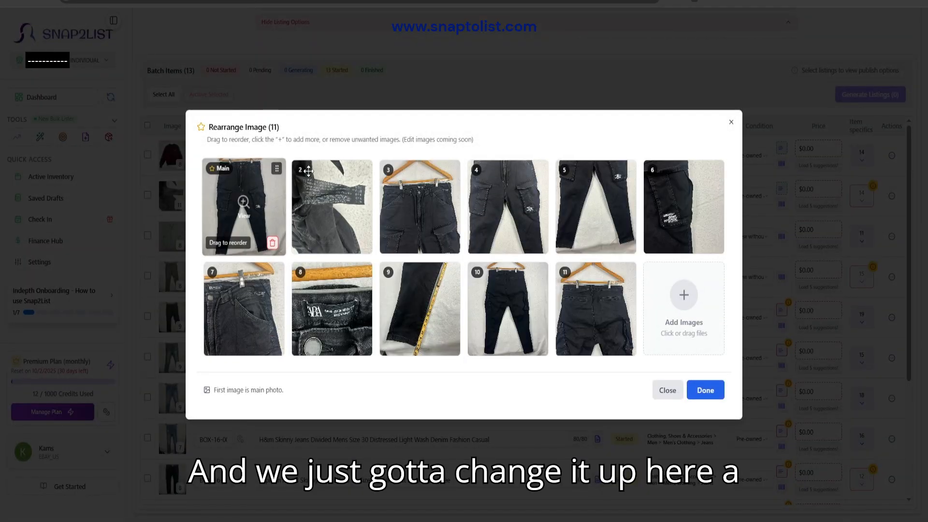
Move the Zara cargo pants' second photo to third place and set the listing's condition to Pre-owned - Good
drag(308, 171, 419, 208)
click(705, 389)
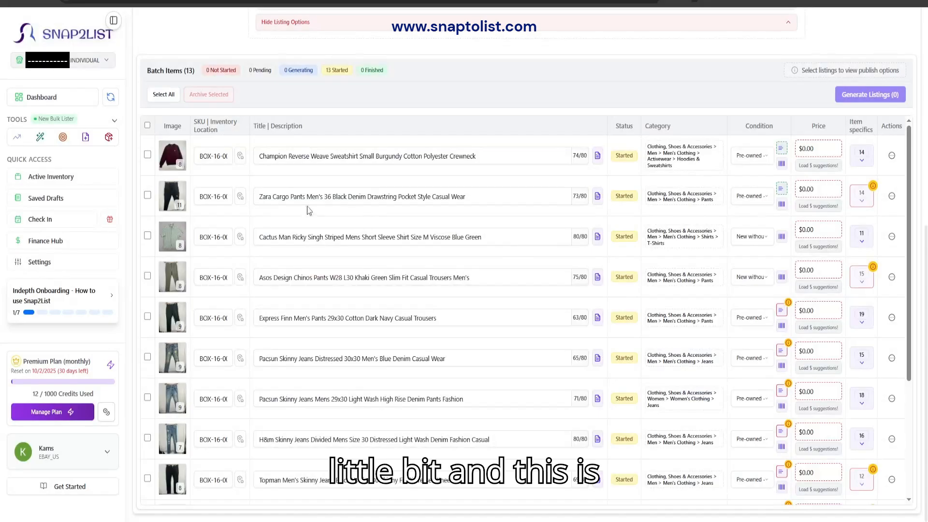
click(751, 196)
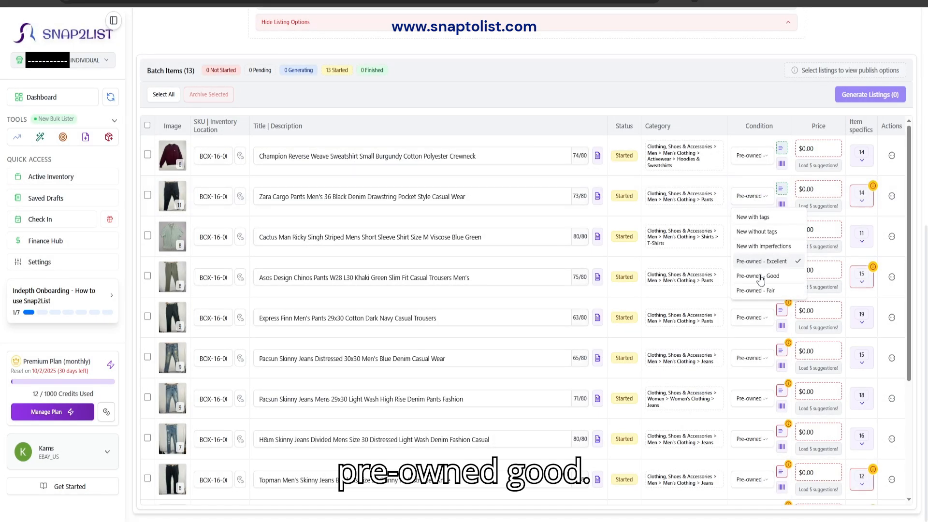
click(760, 276)
Save the predefined condition description "Gently used, minimal signs of wear." for the Zara cargo pants and the Express Finn pants
click(781, 188)
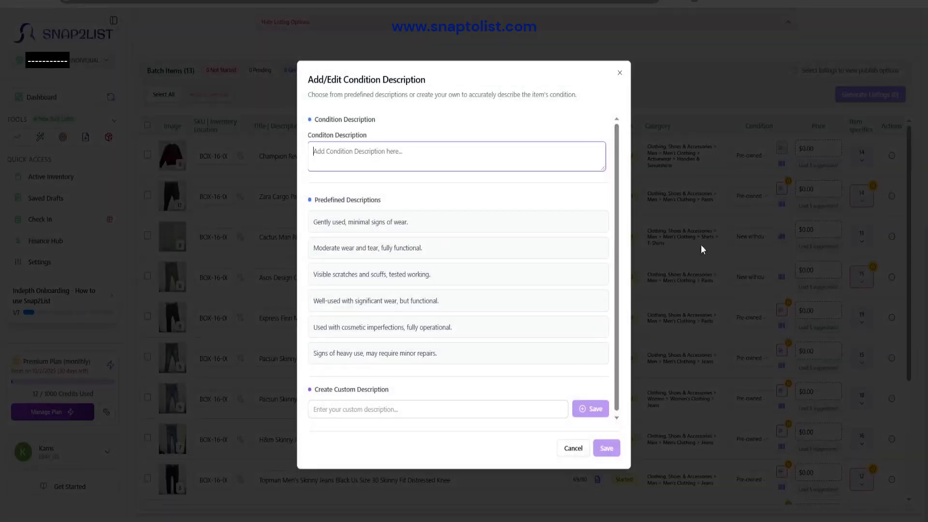
click(407, 223)
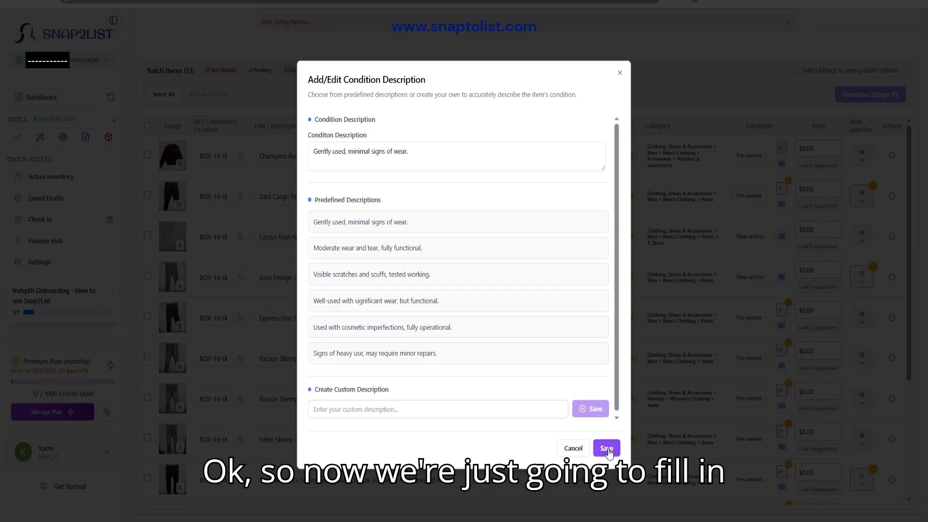
click(607, 449)
click(781, 309)
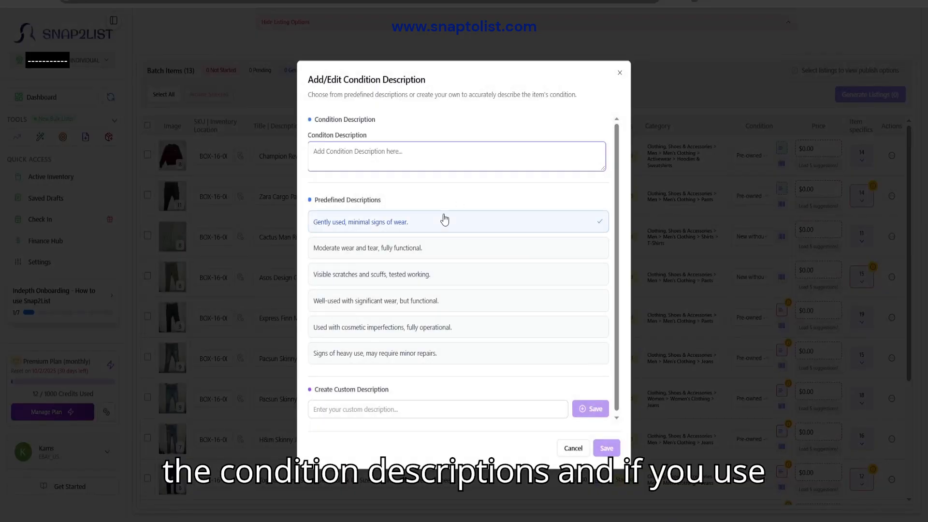
click(441, 219)
click(605, 447)
Give the Pacsun distressed 30x30 jeans the predefined condition description "Gently used, minimal signs of wear."
click(781, 350)
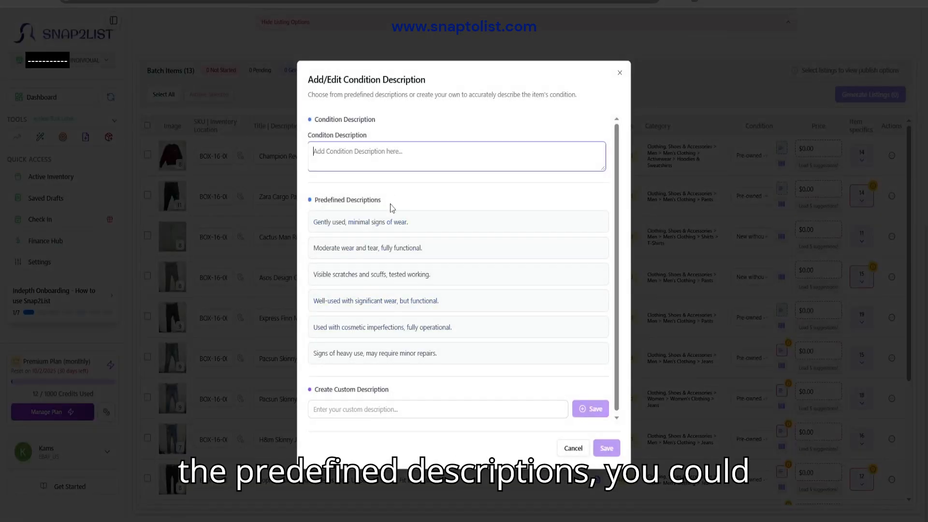
drag(381, 201, 314, 199)
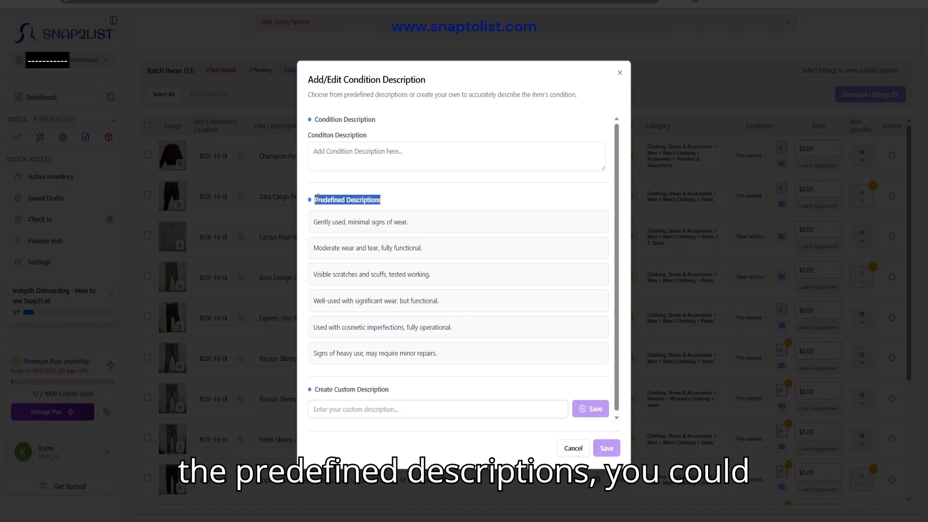
click(357, 161)
click(316, 405)
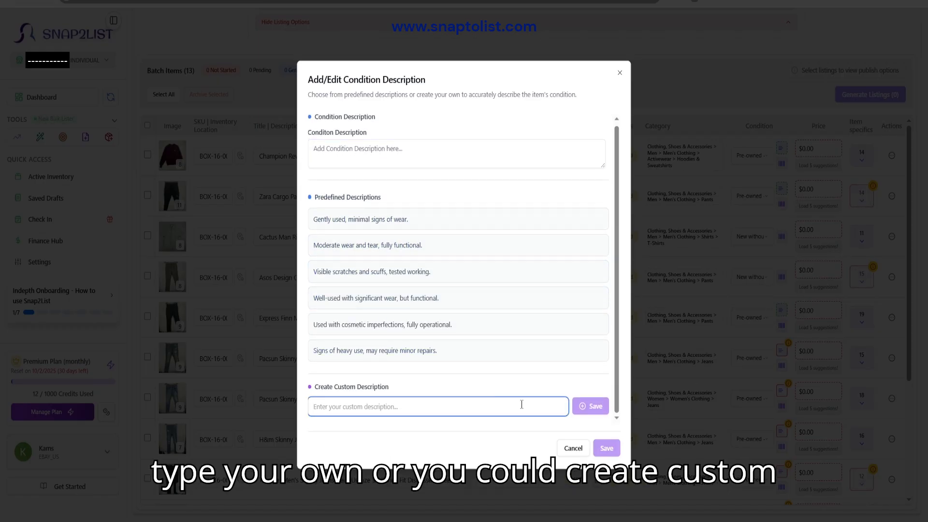
click(345, 218)
click(606, 448)
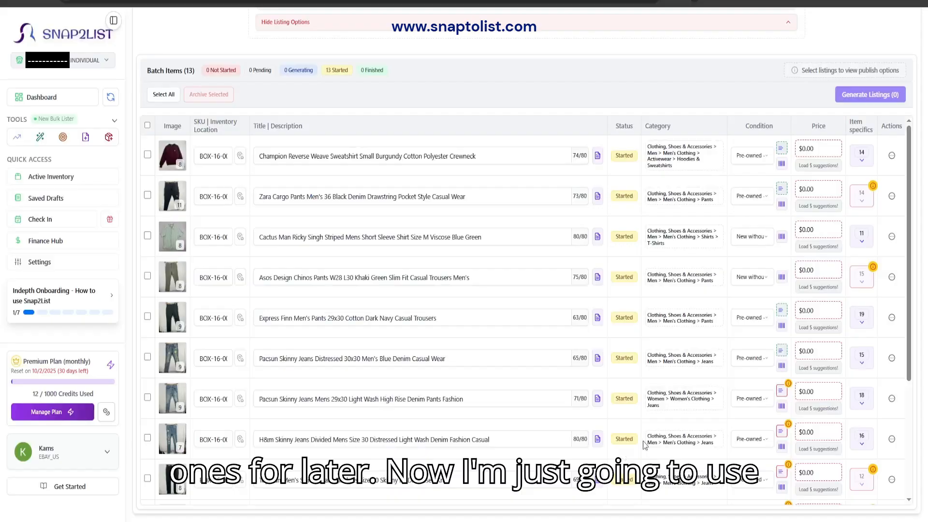
Save the "Gently used, minimal signs of wear." condition description for the Pacsun 29x30 light wash jeans and the H&M Divided size 30 jeans
scroll(781, 233, down, 3)
click(782, 233)
click(435, 219)
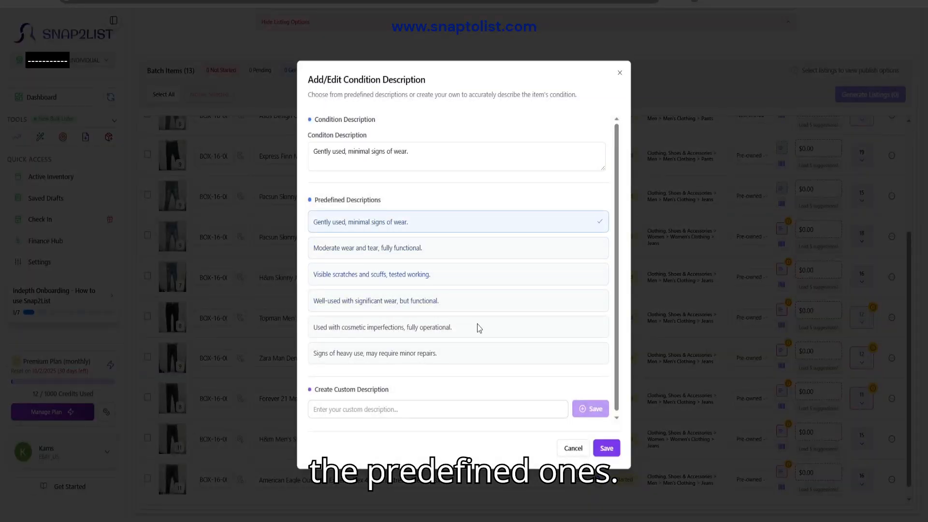
click(606, 447)
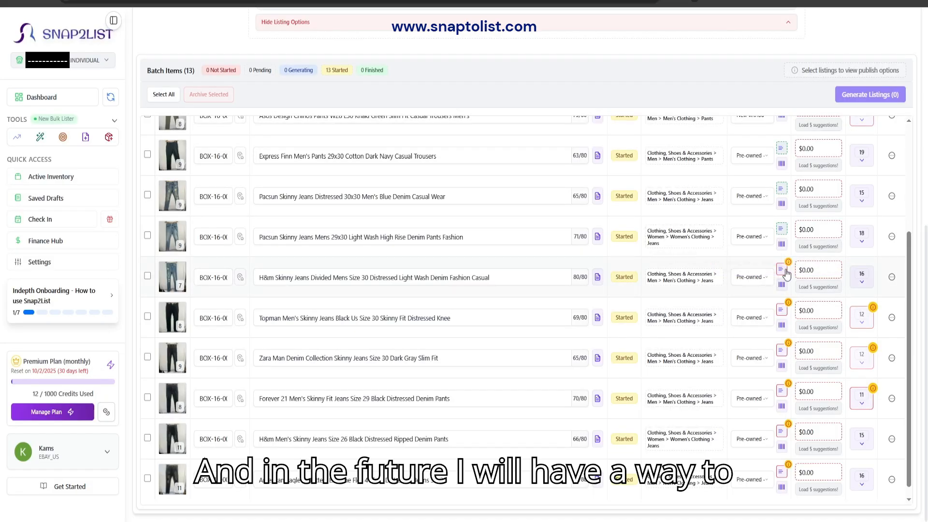
click(780, 269)
click(606, 448)
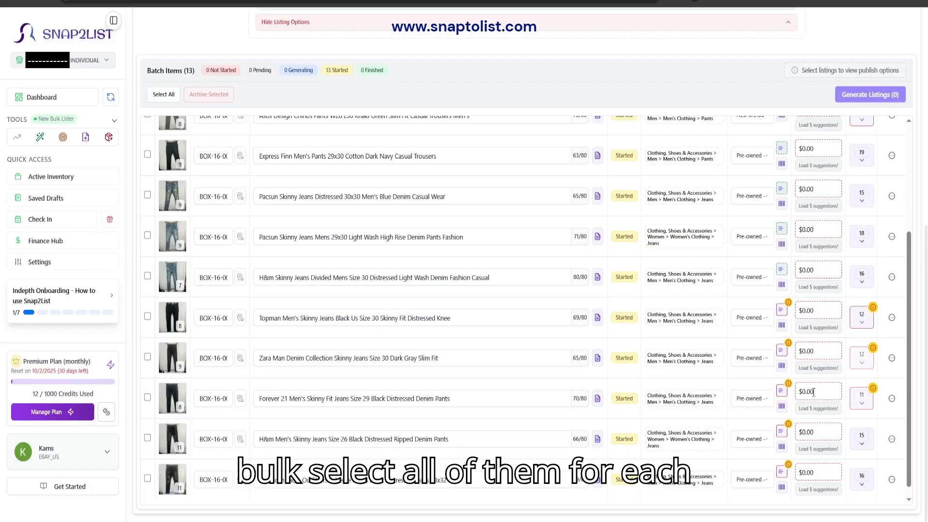
Apply the "Gently used, minimal signs of wear." condition description to the Topman skinny jeans and the Zara Man dark gray jeans
scroll(782, 305, down, 1)
click(781, 298)
click(512, 222)
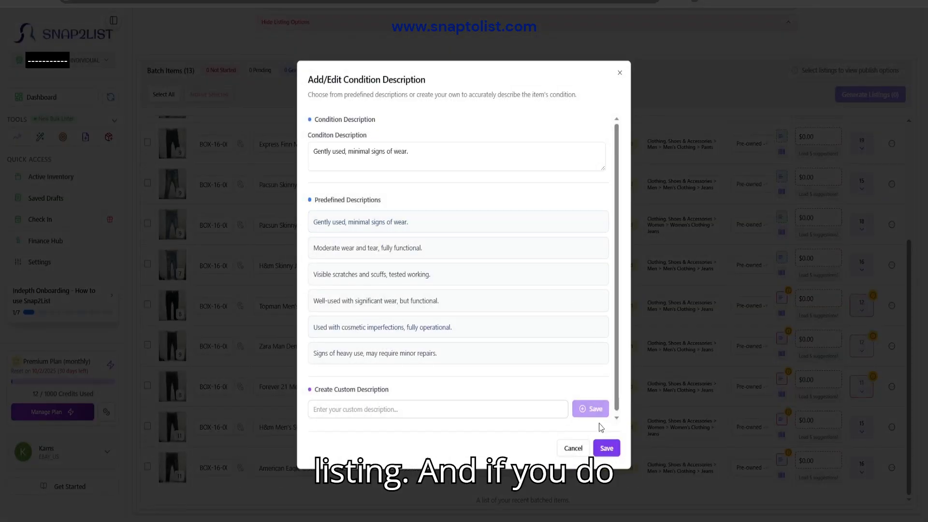
click(606, 448)
click(784, 338)
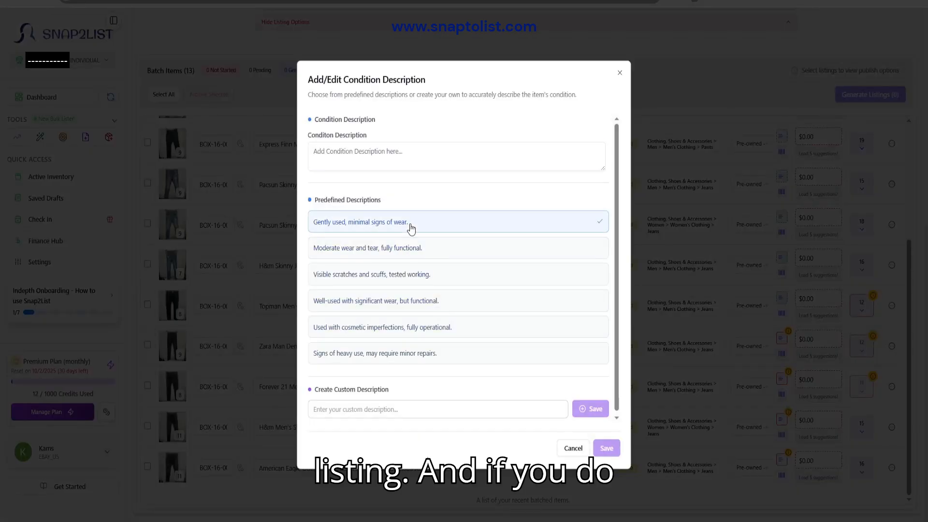
click(408, 230)
click(605, 447)
Apply the "Gently used, minimal signs of wear." description to the Forever 21, H&M size 26 and American Eagle jeans
click(782, 379)
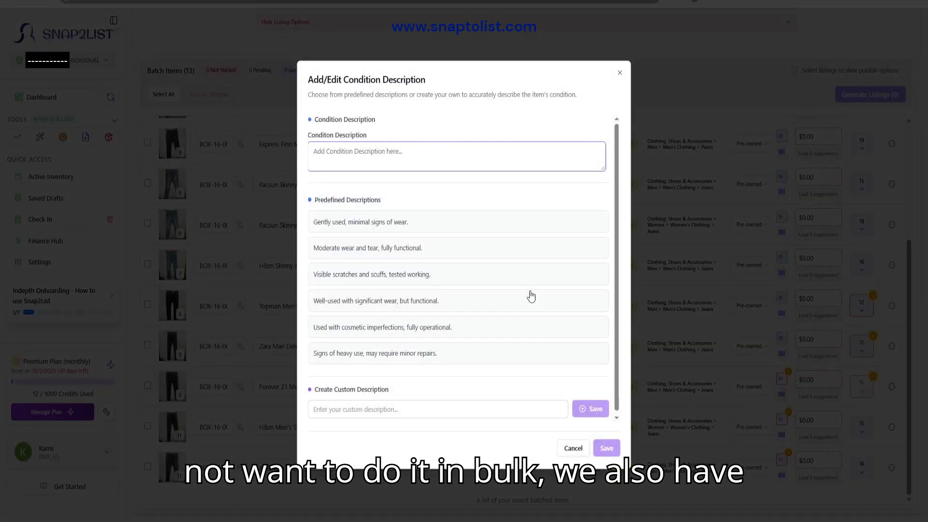
click(464, 221)
click(607, 448)
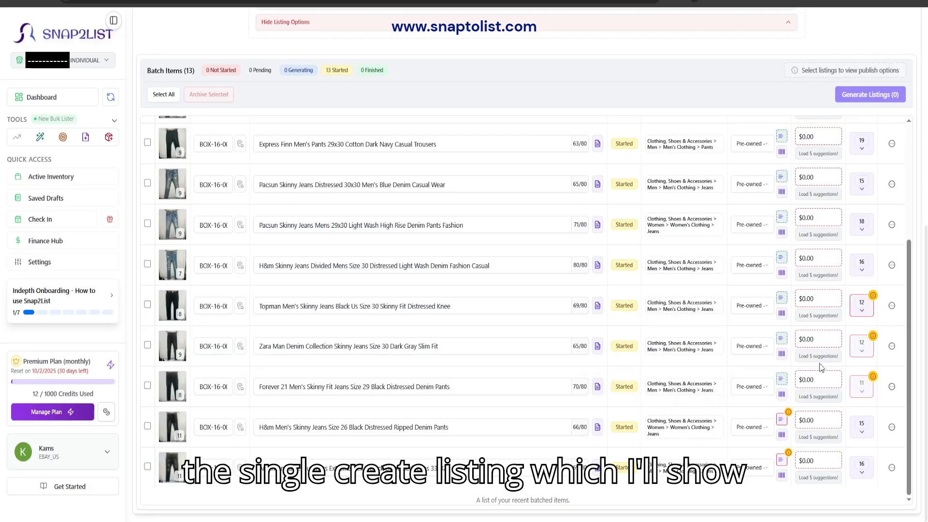
click(781, 420)
click(464, 222)
click(607, 448)
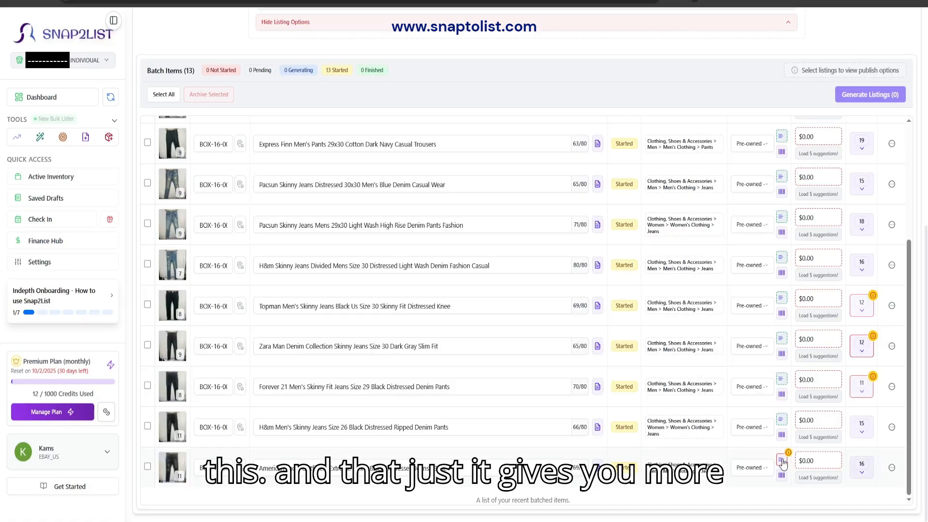
click(781, 460)
click(434, 222)
click(607, 448)
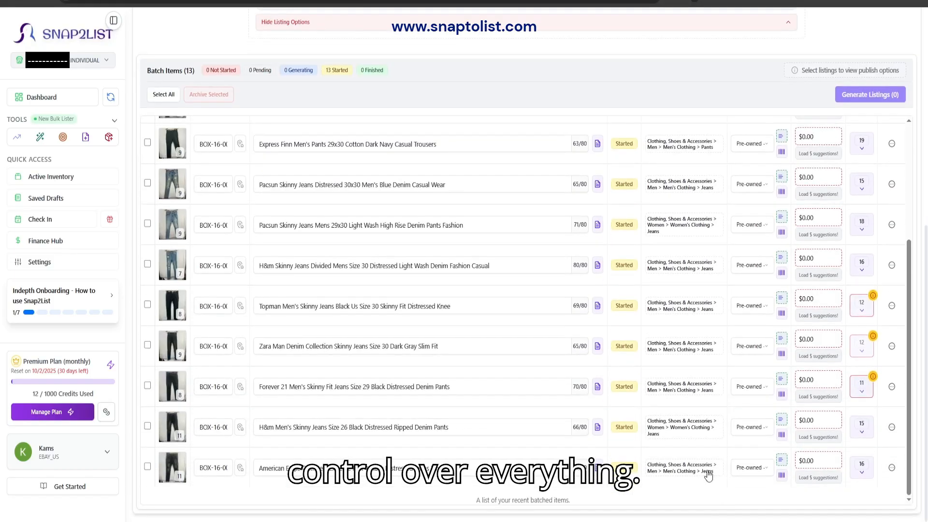
Load price suggestions for the first seven listings, from the Champion sweatshirt to the Pacsun 29x30 light wash jeans
scroll(708, 477, up, 4)
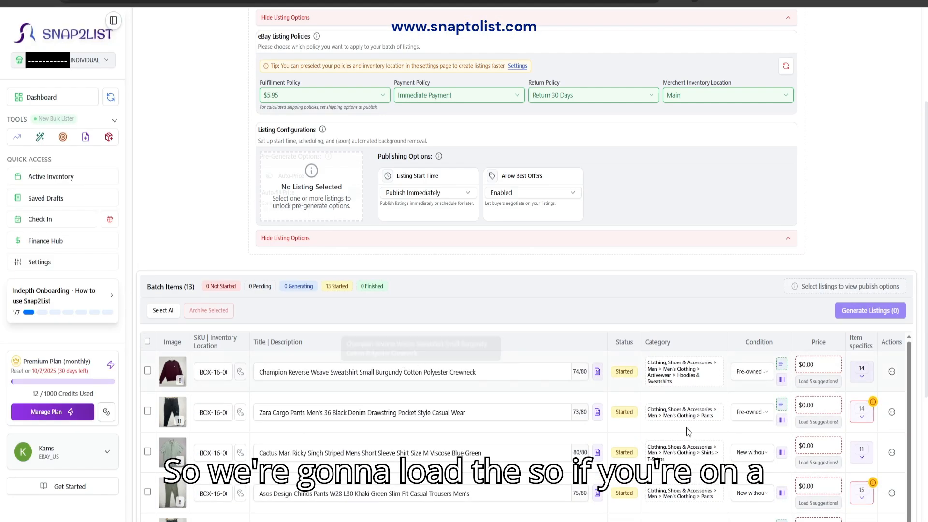
scroll(706, 418, down, 5)
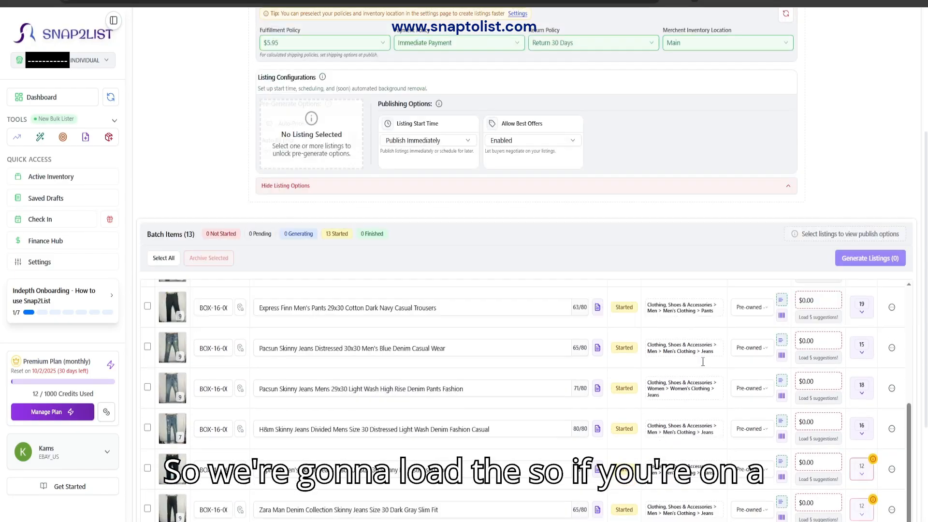
scroll(705, 417, up, 4)
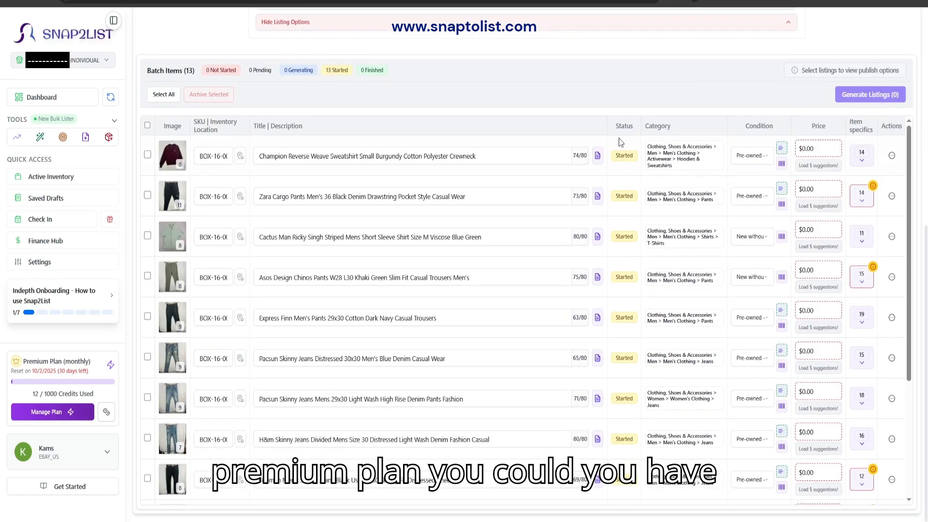
click(813, 165)
click(816, 205)
click(818, 246)
click(817, 286)
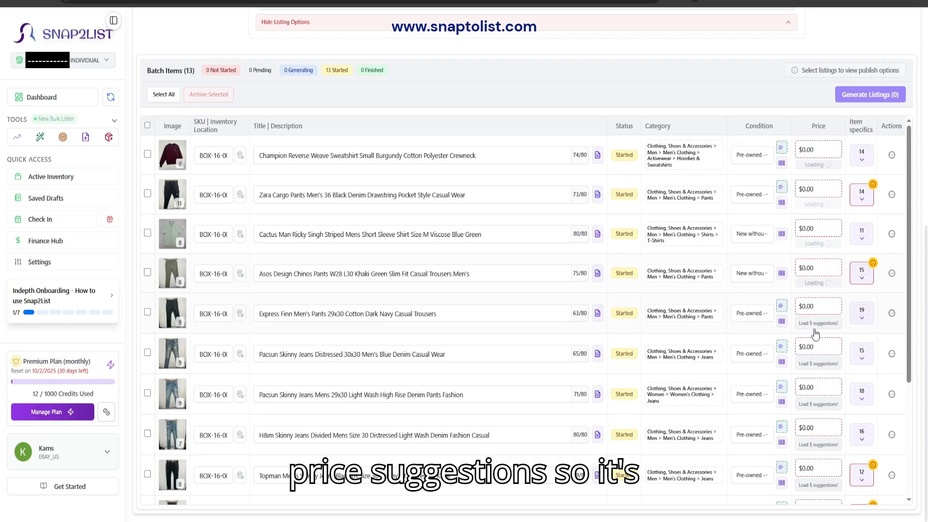
click(816, 327)
click(816, 364)
click(815, 405)
Load price suggestions for the H&M Divided, Topman, Zara Man and Forever 21 jeans listings
scroll(816, 405, down, 2)
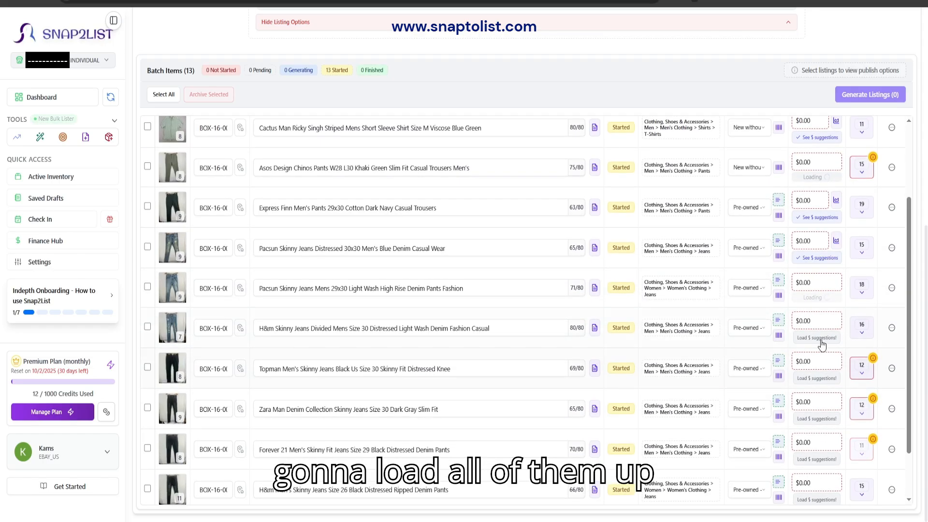
click(821, 339)
click(817, 379)
click(817, 419)
scroll(818, 430, down, 2)
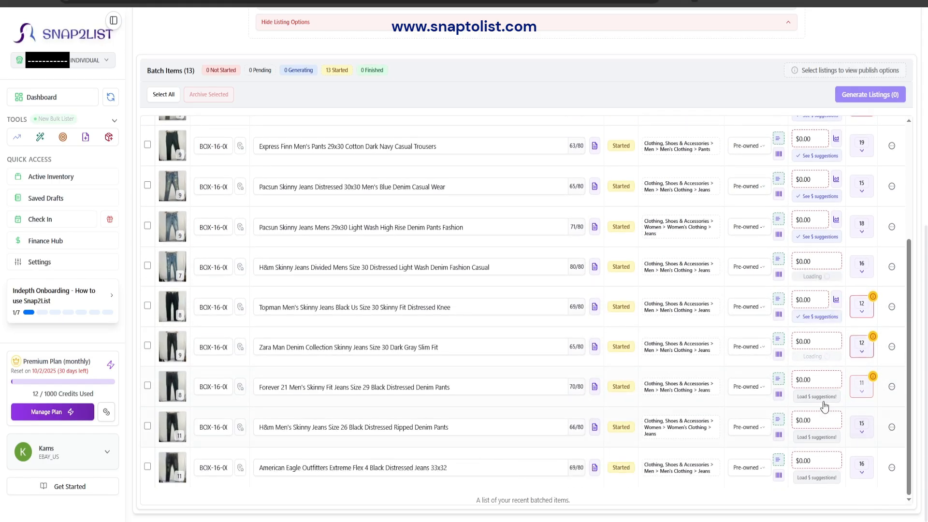
click(823, 400)
Review the Champion sweatshirt's suggested market prices and browse its similar listings from the last 30 days
scroll(824, 290, up, 10)
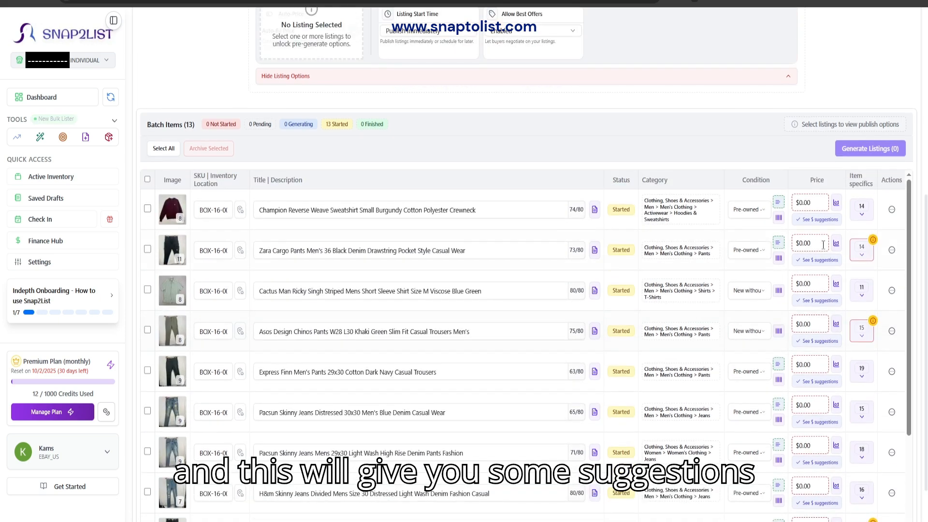
click(816, 221)
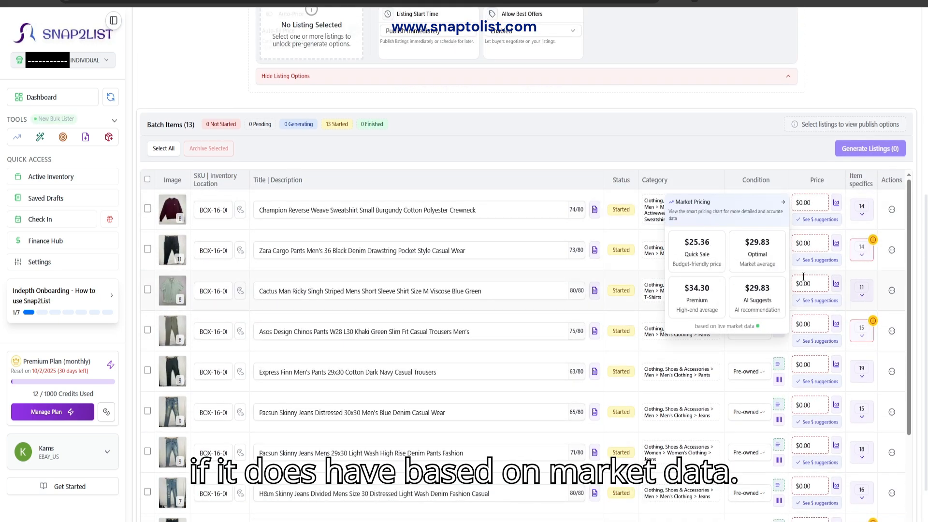
click(836, 202)
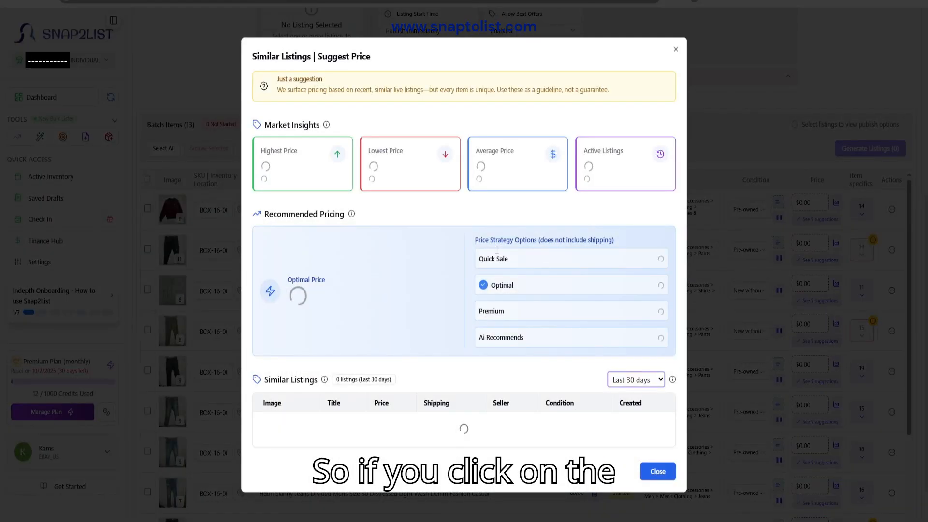
scroll(385, 325, down, 3)
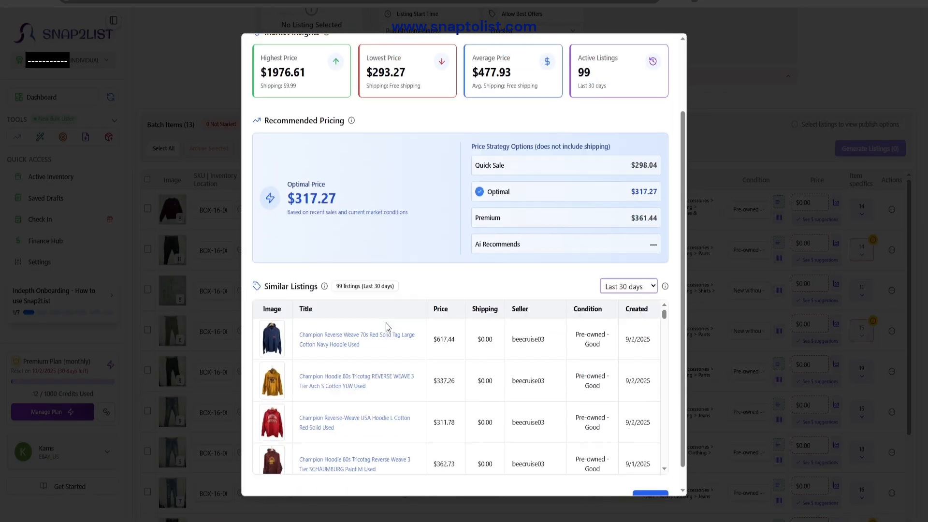
scroll(405, 381, down, 2)
scroll(410, 429, up, 2)
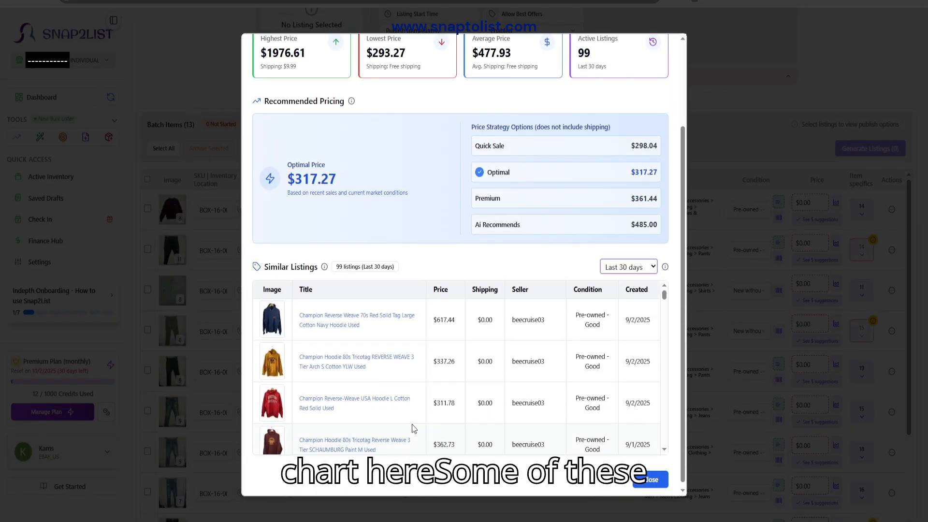
scroll(378, 294, down, 1)
scroll(381, 305, up, 2)
scroll(408, 356, down, 15)
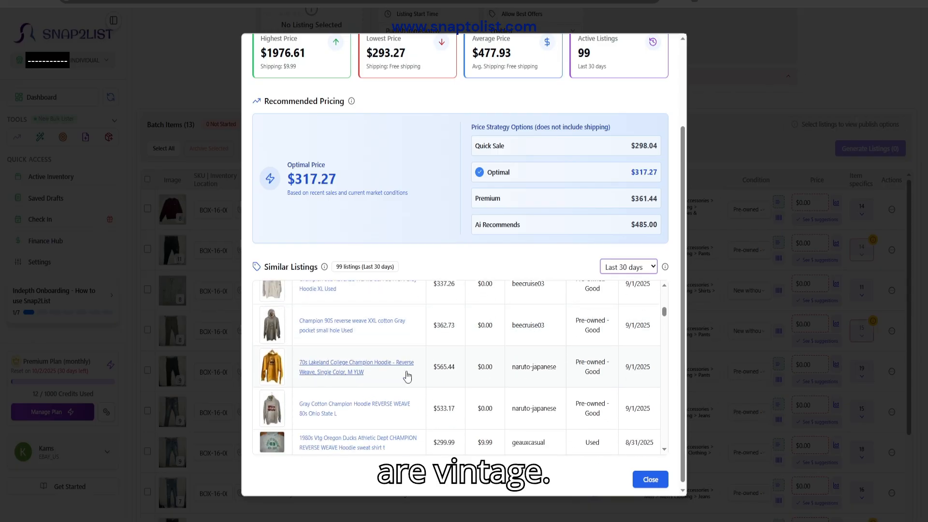
scroll(410, 369, down, 6)
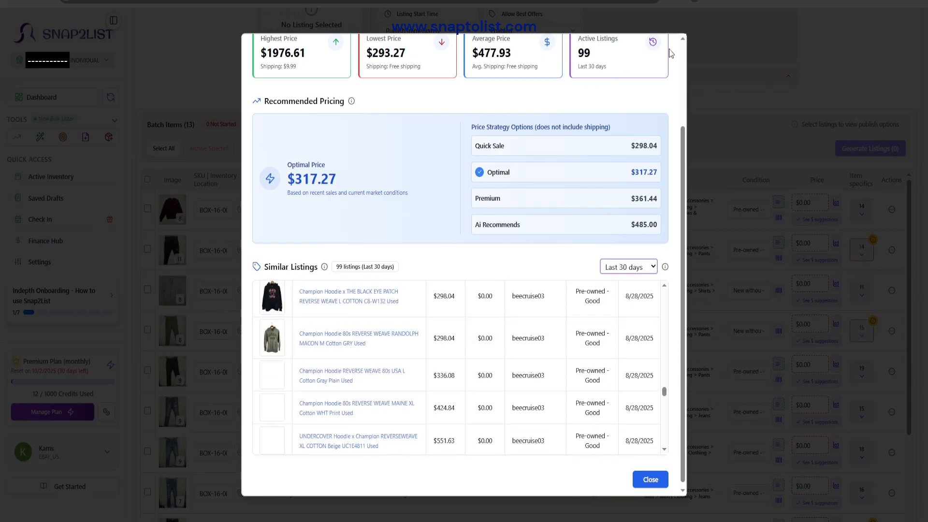
click(648, 480)
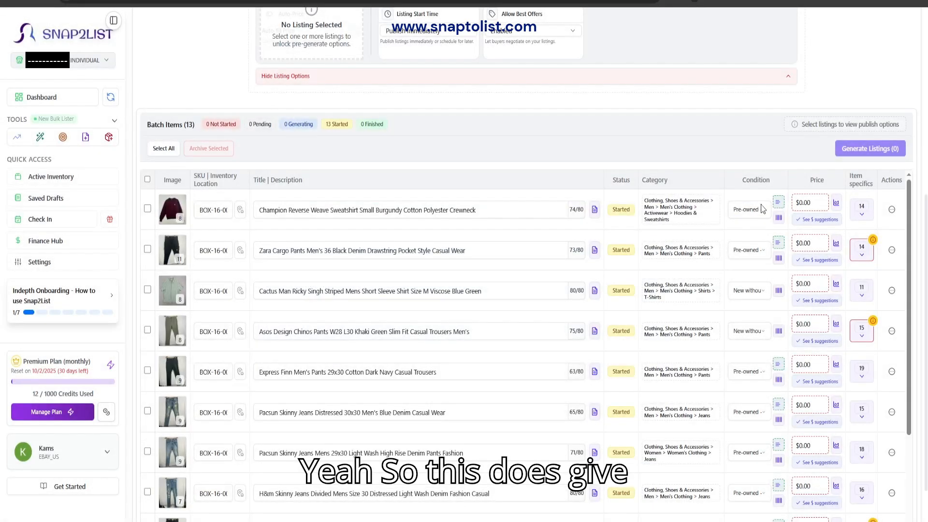
Set the Champion sweatshirt's price to the Quick Sale suggestion of $25.36
click(819, 220)
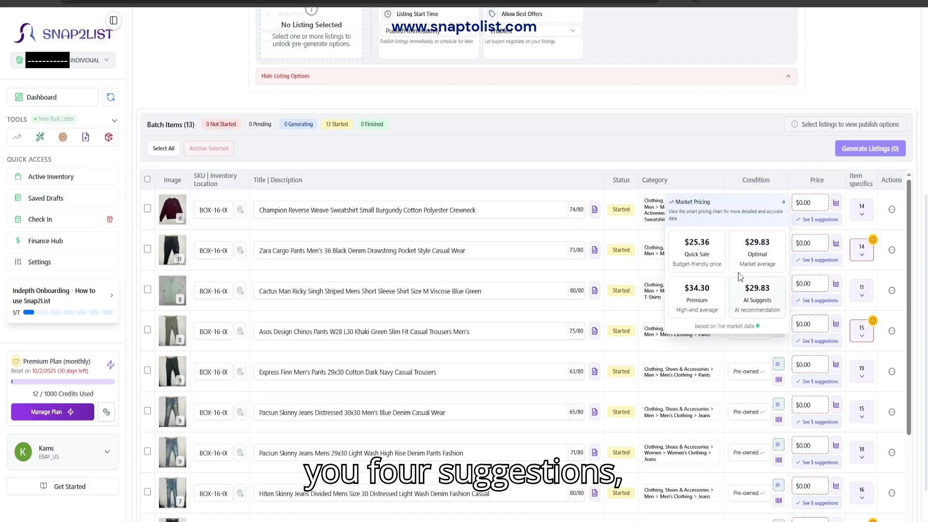
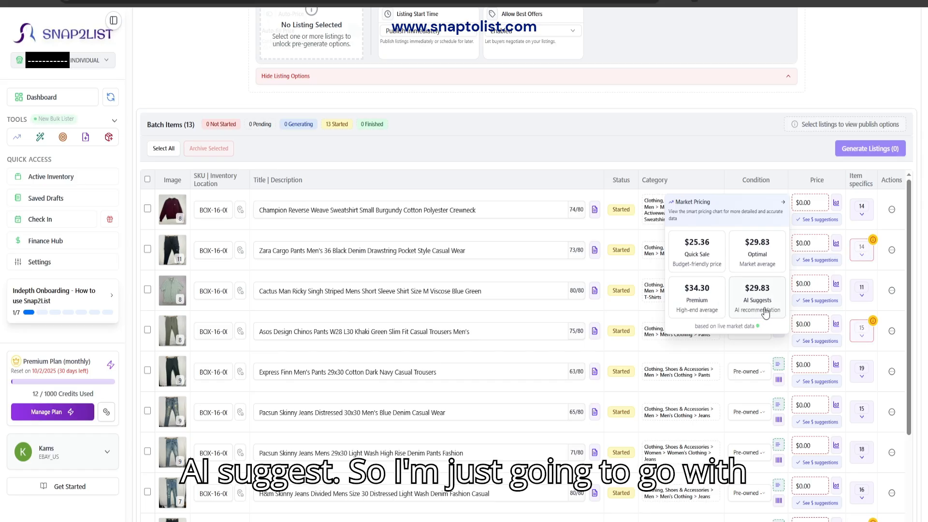
click(702, 265)
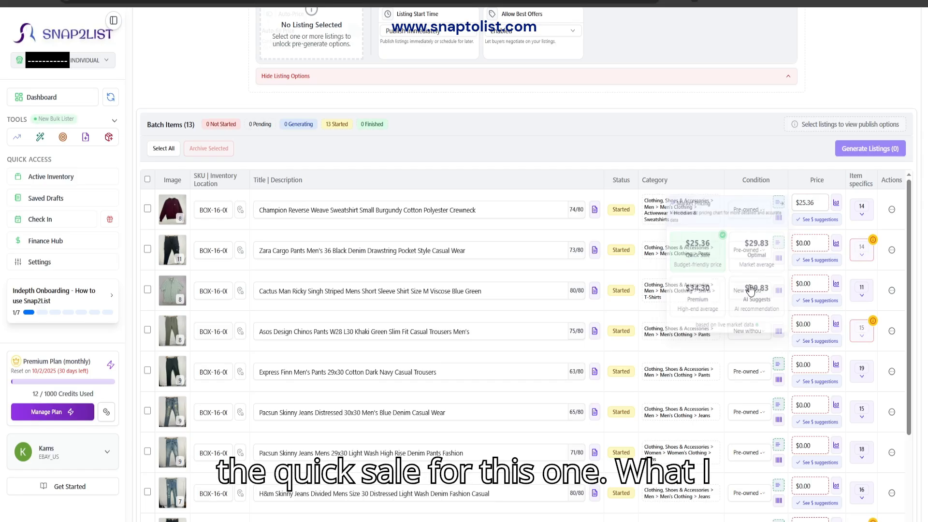
Check the price suggestions and set the Zara cargo pants to $24.99 and the Cactus Man striped shirt to $14.99
click(816, 260)
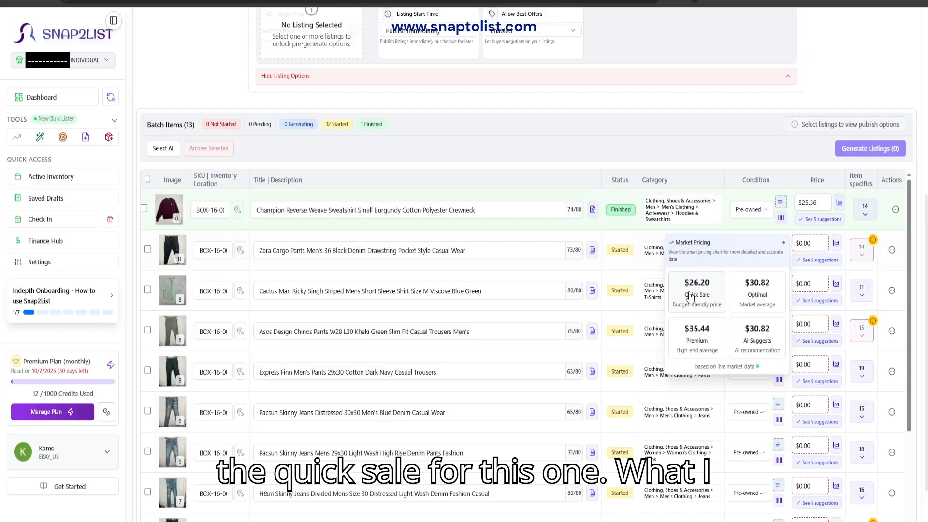
double_click(811, 243)
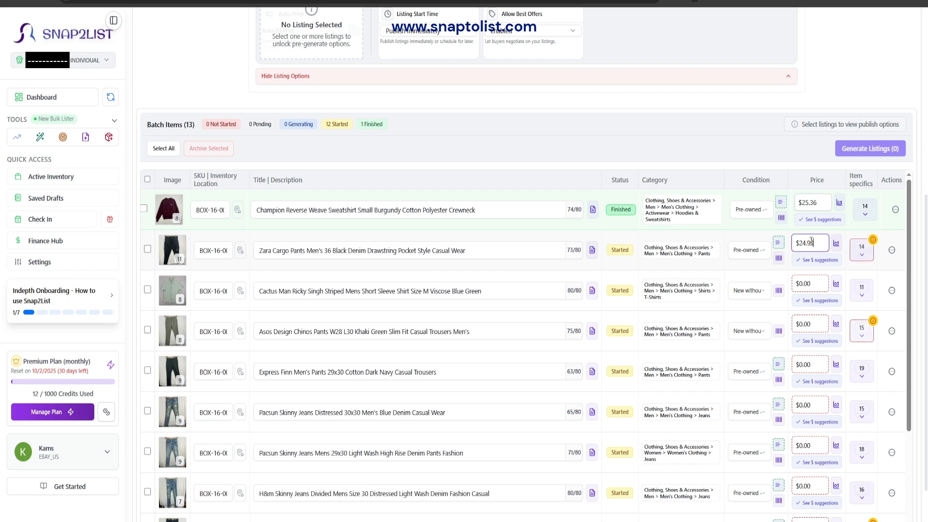
click(816, 304)
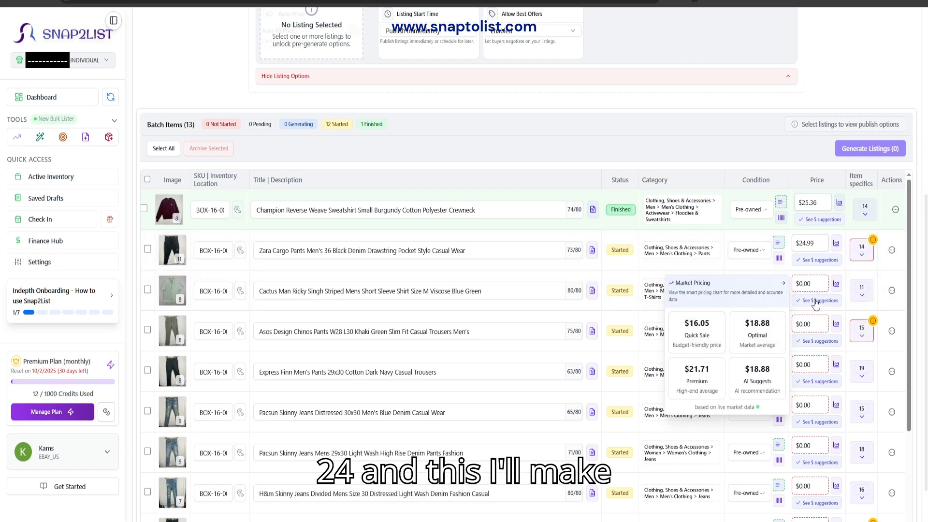
double_click(811, 284)
text(1,499)
key(Return)
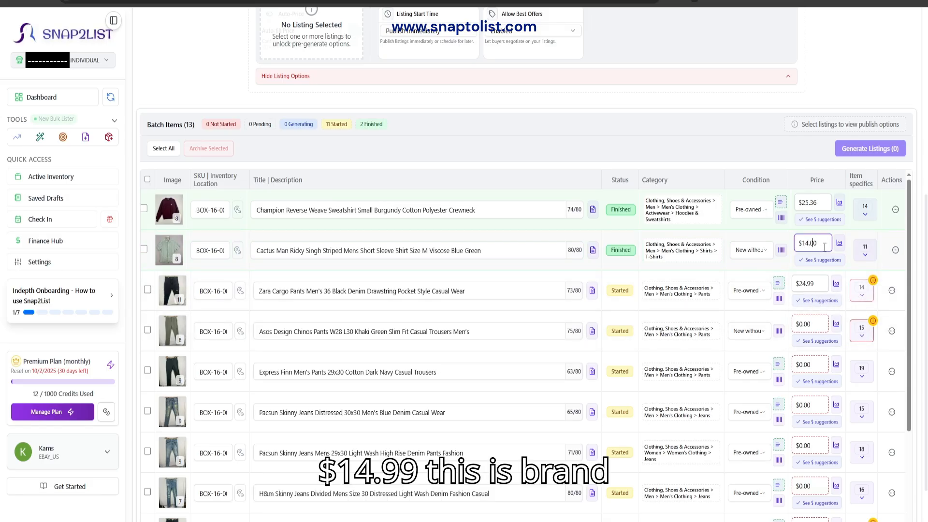
text(99)
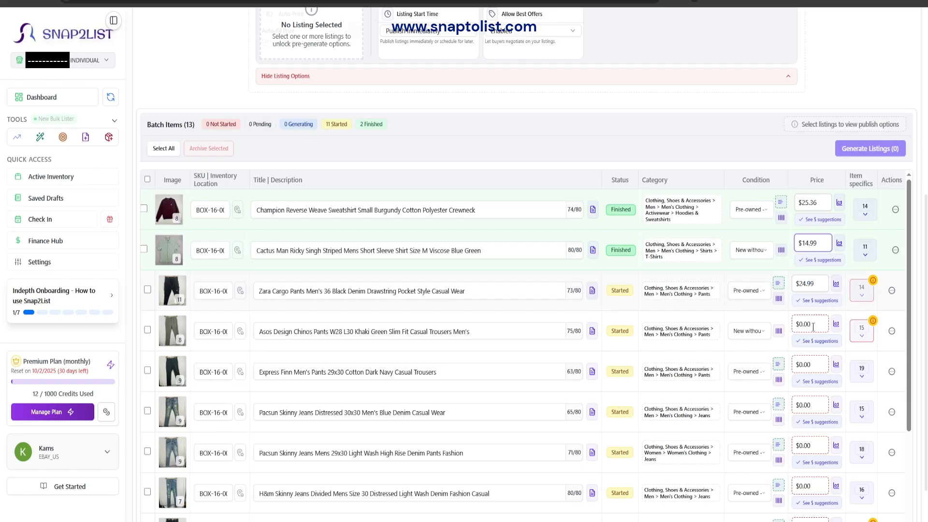
Check the Asos Design chinos' price suggestions and set their price to $24.99
click(814, 341)
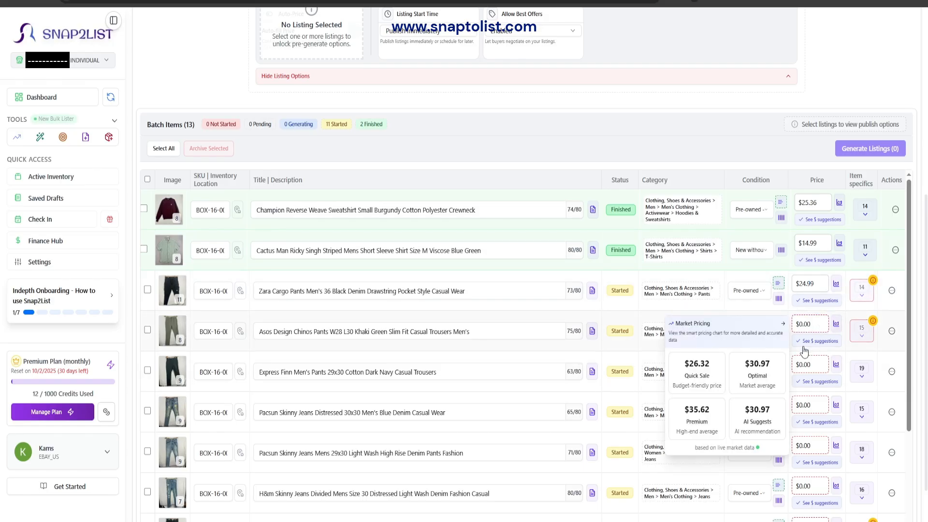
click(812, 327)
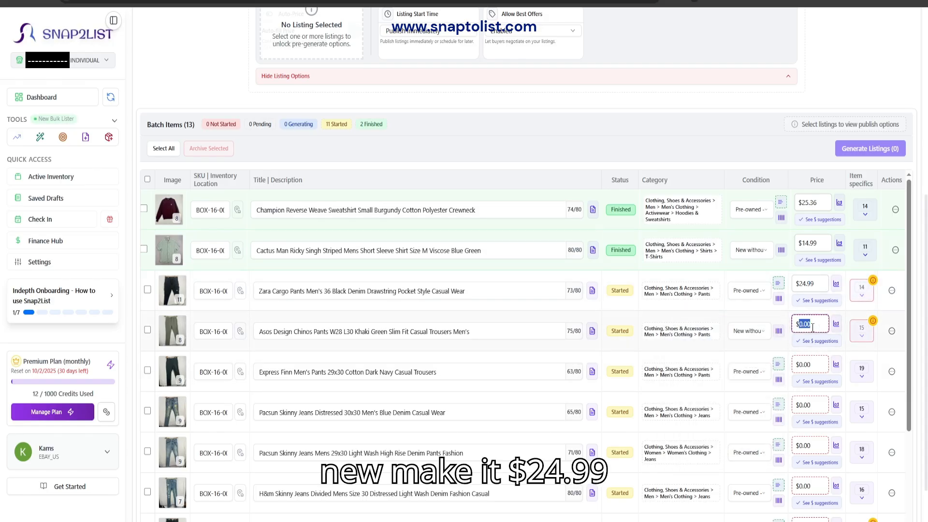
text(2,499)
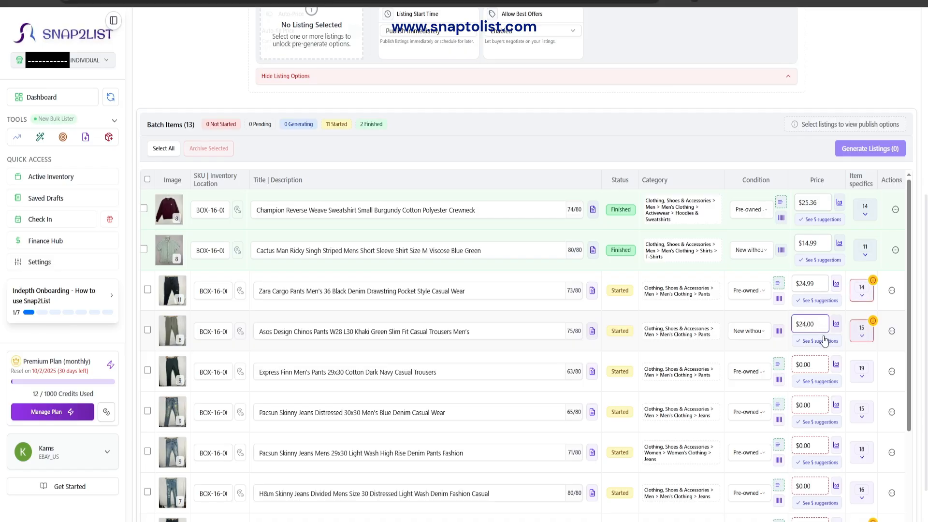
Set the Express Finn pants' price to the Quick Sale suggestion of $15.30
click(813, 383)
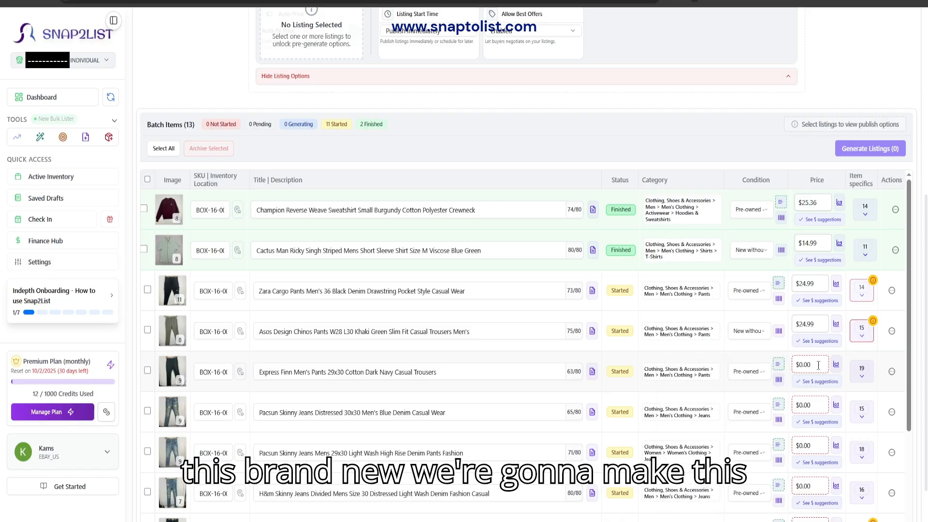
text(24)
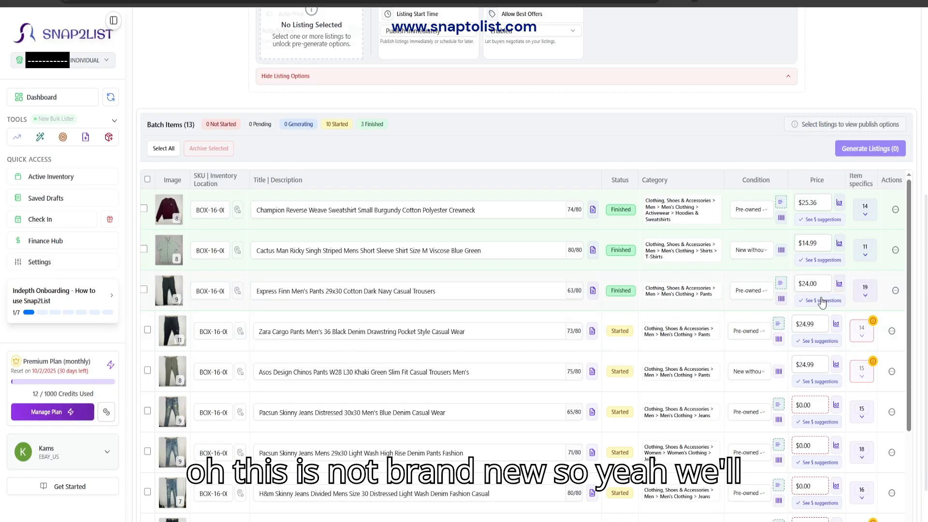
mouse_move(822, 301)
click(706, 338)
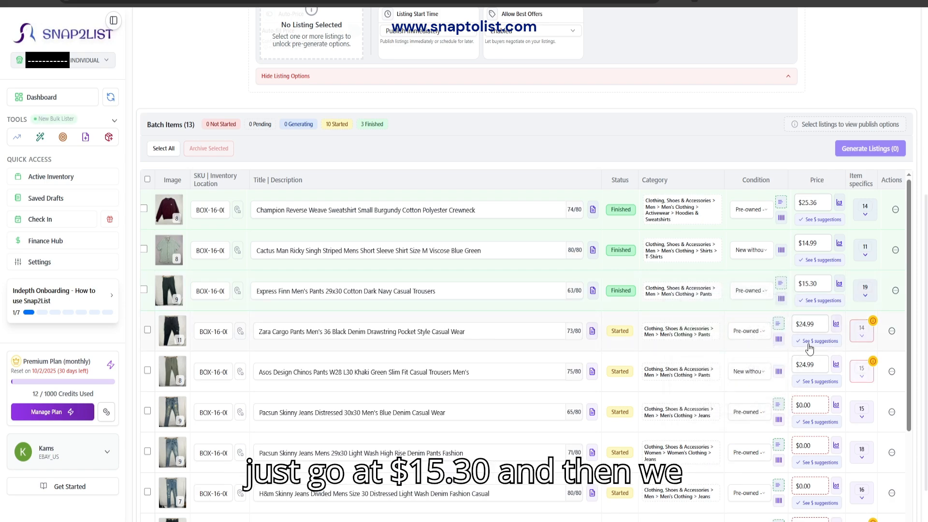
Price the Pacsun 30x30 distressed jeans at $14.99 and the Pacsun 29x30 light wash jeans at $18.99
scroll(818, 381, down, 2)
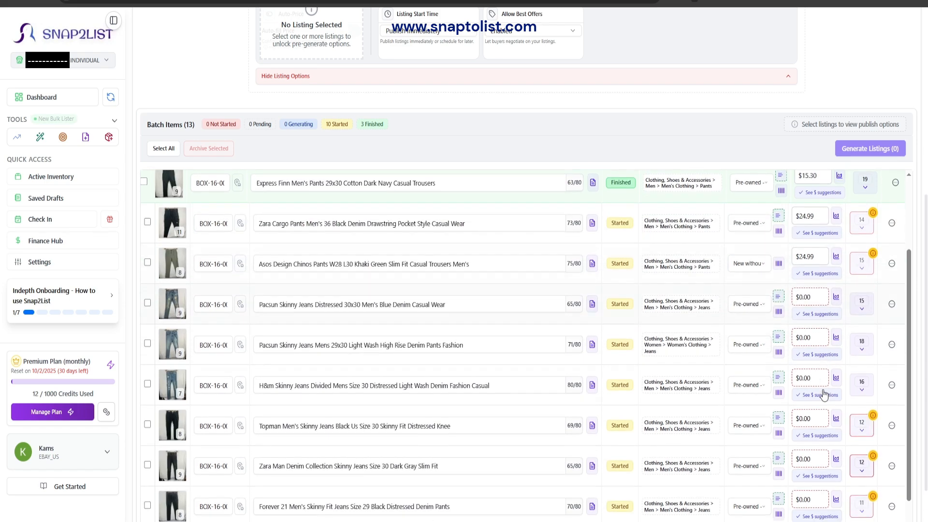
click(819, 314)
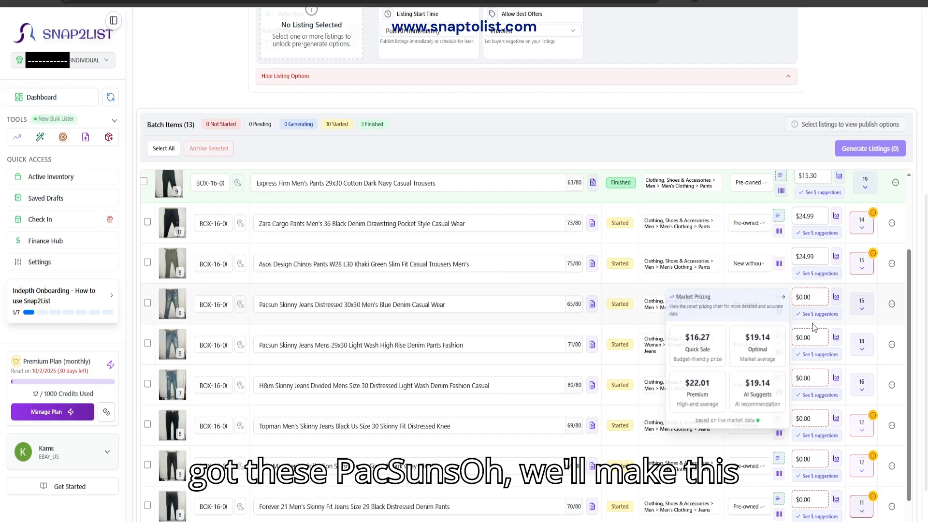
click(819, 298)
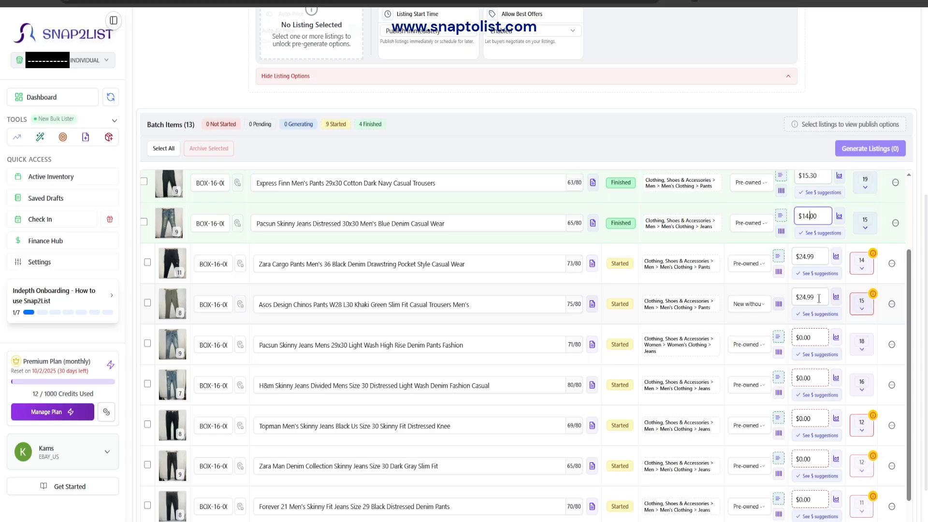
click(811, 337)
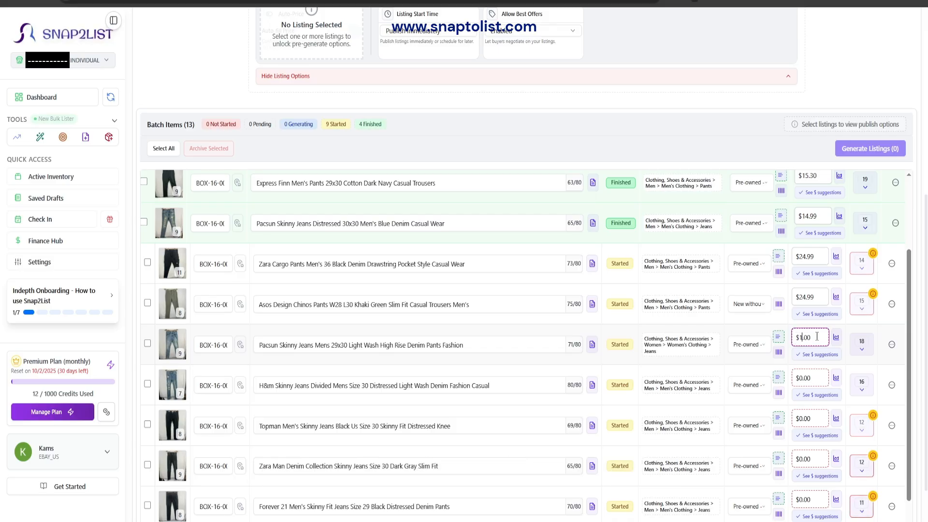
text(8)
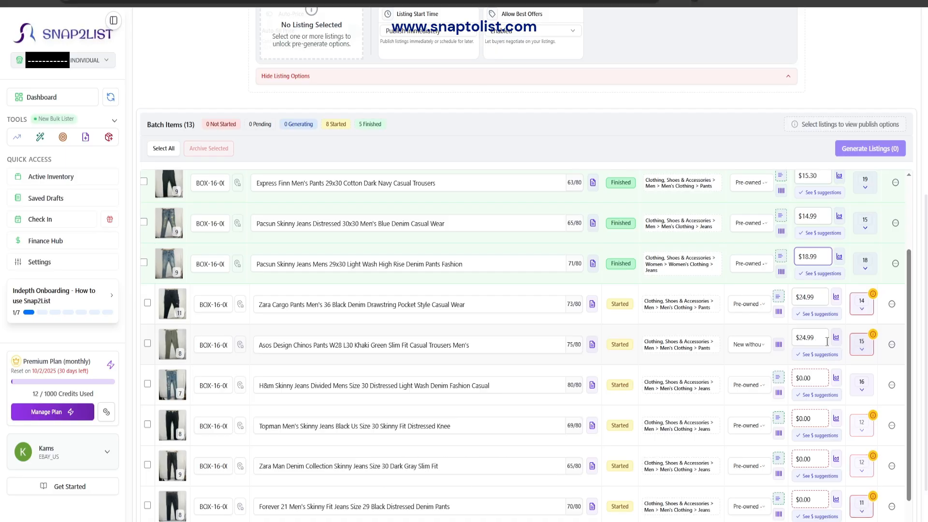
Check the H&M Divided size 30 jeans' price suggestions and set their price to $14.99
click(802, 379)
scroll(799, 386, down, 1)
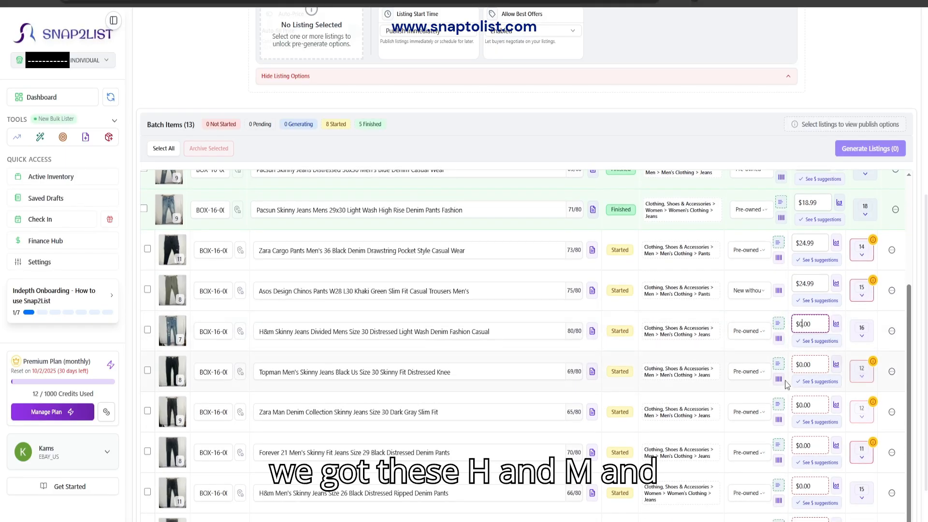
click(795, 365)
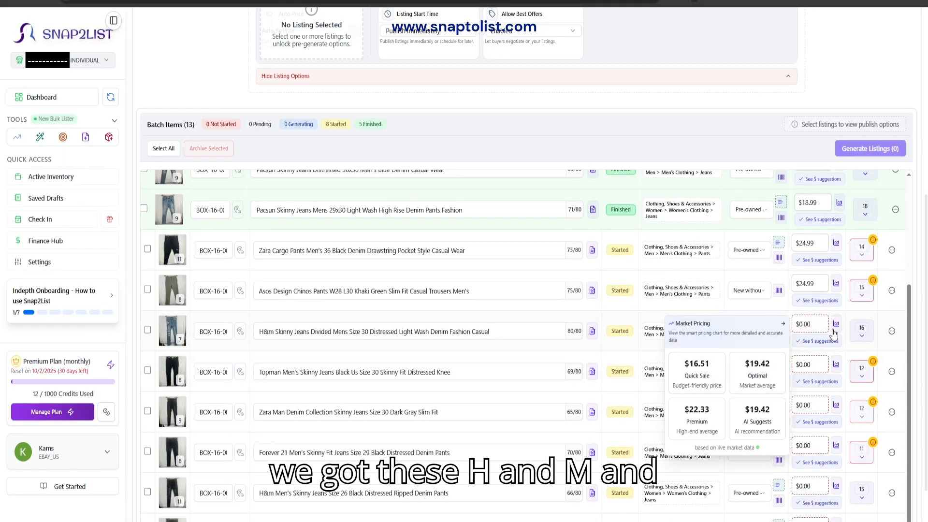
click(821, 325)
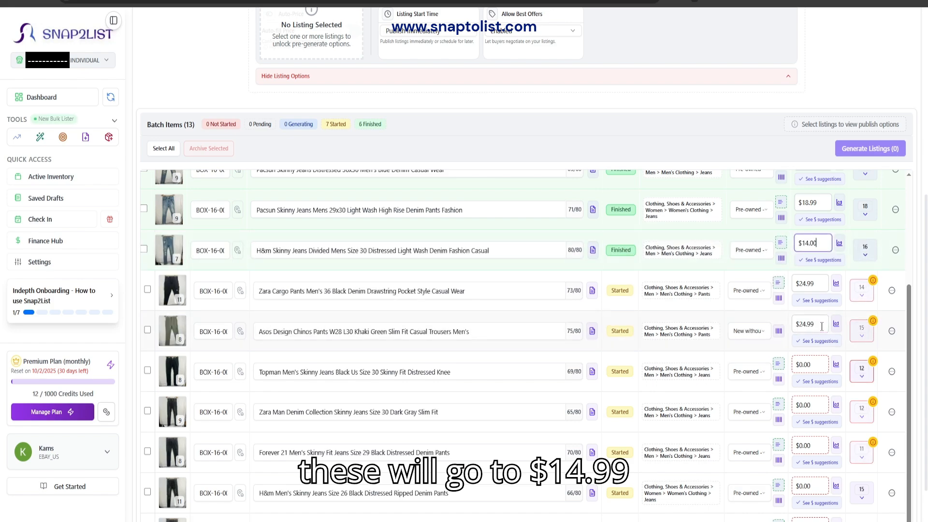
text(99)
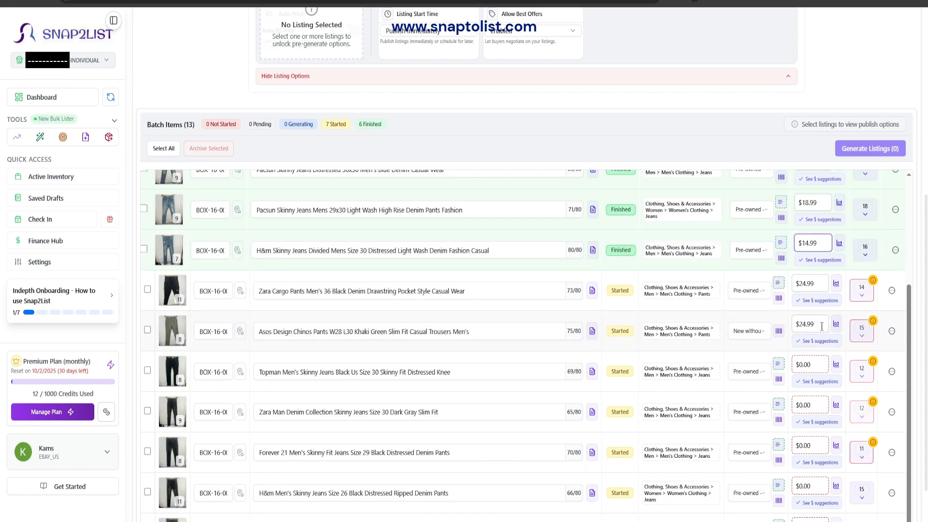
Check the Topman skinny jeans' price suggestions and set their price to $34.99
click(810, 366)
scroll(799, 369, down, 1)
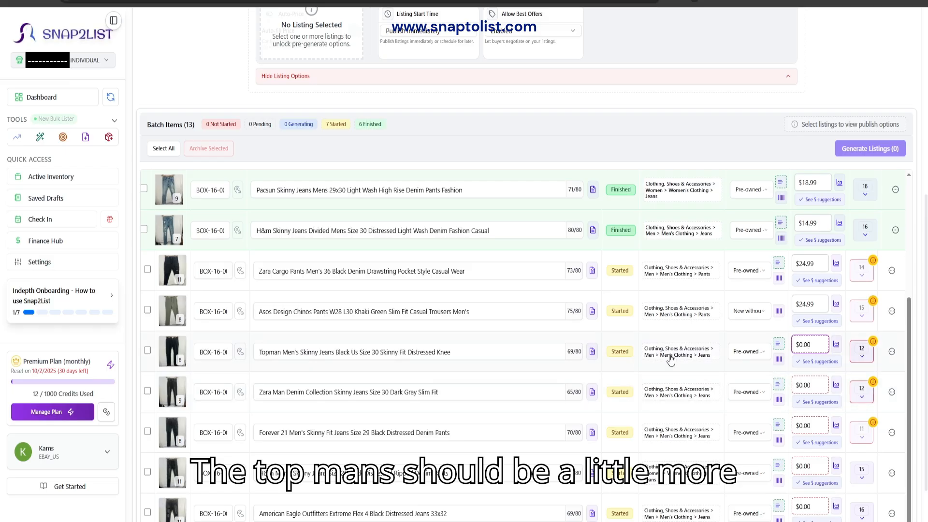
click(820, 361)
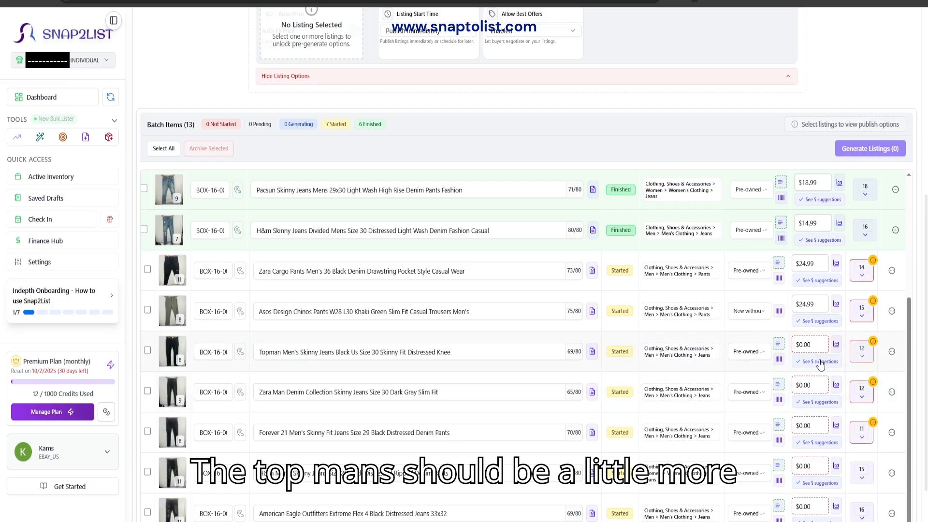
double_click(813, 342)
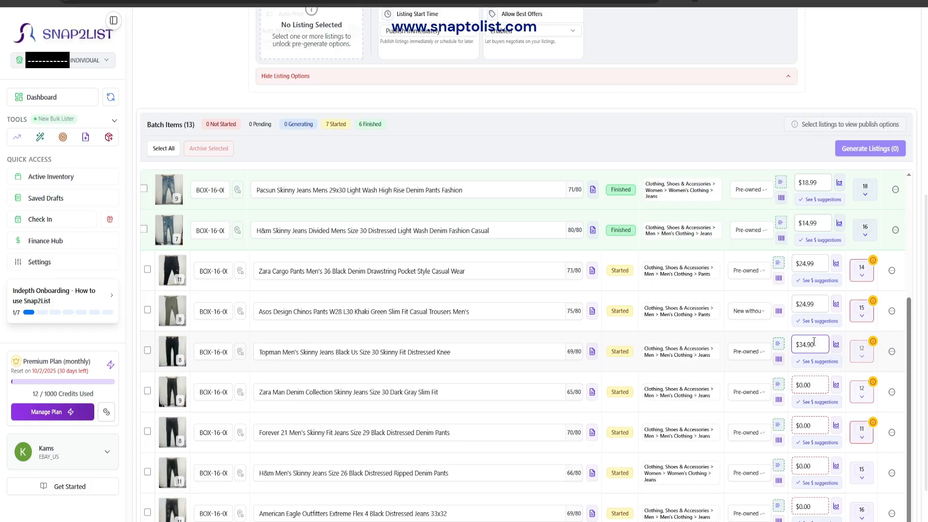
Review the Zara Man jeans' price suggestions and photos, and set their price to $14.99
click(799, 384)
scroll(757, 402, down, 2)
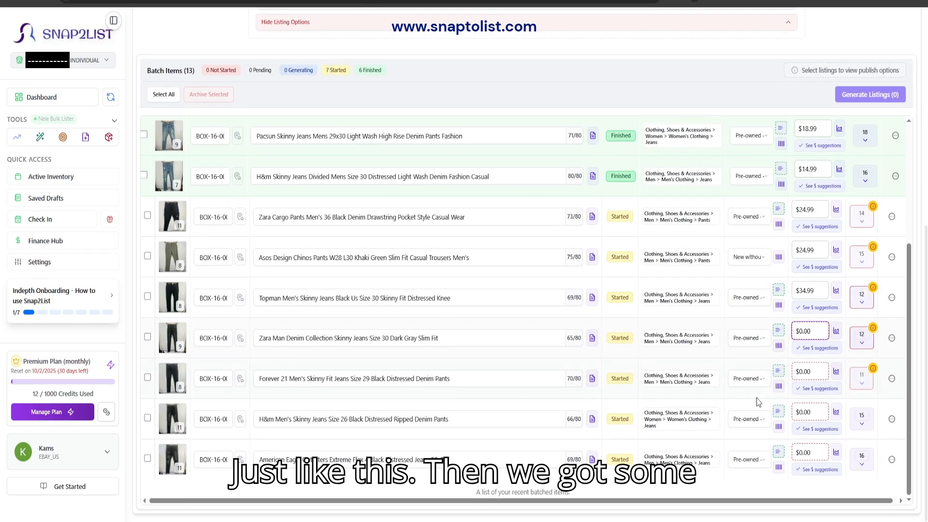
click(817, 348)
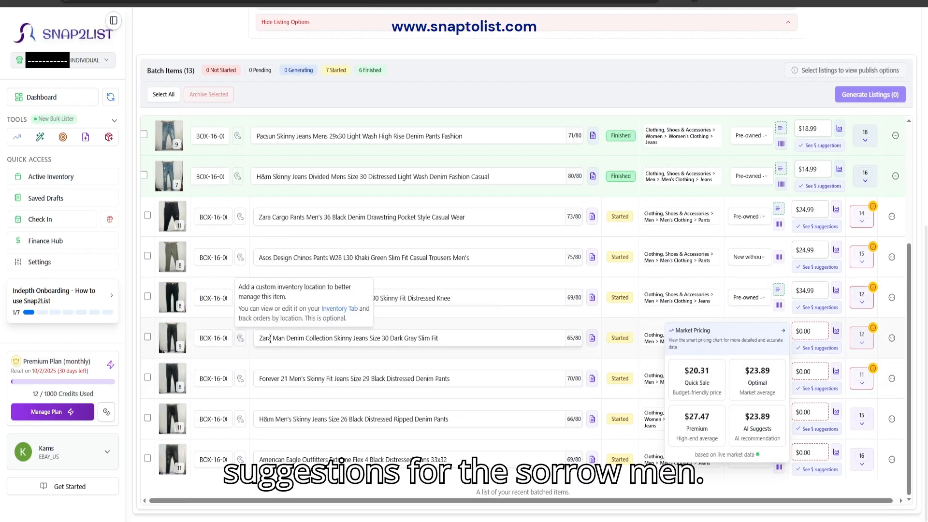
click(172, 337)
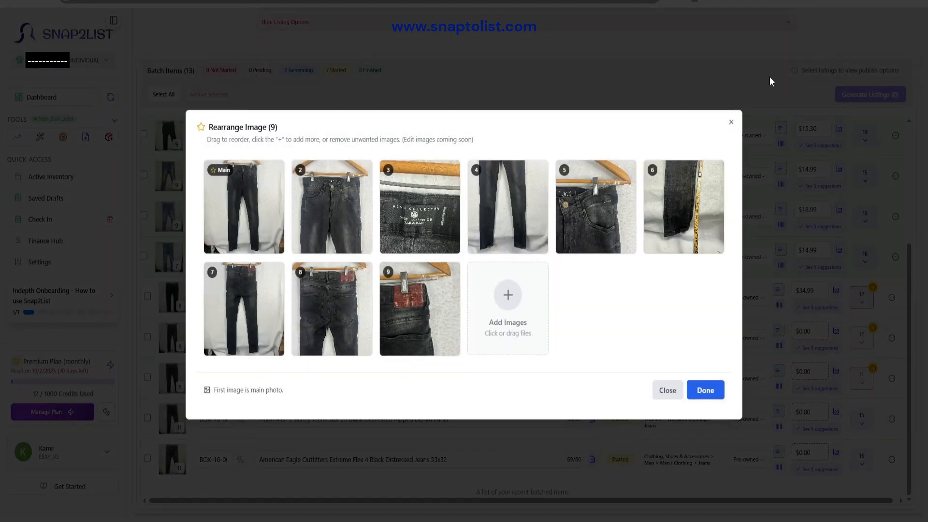
click(731, 122)
click(810, 332)
double_click(810, 332)
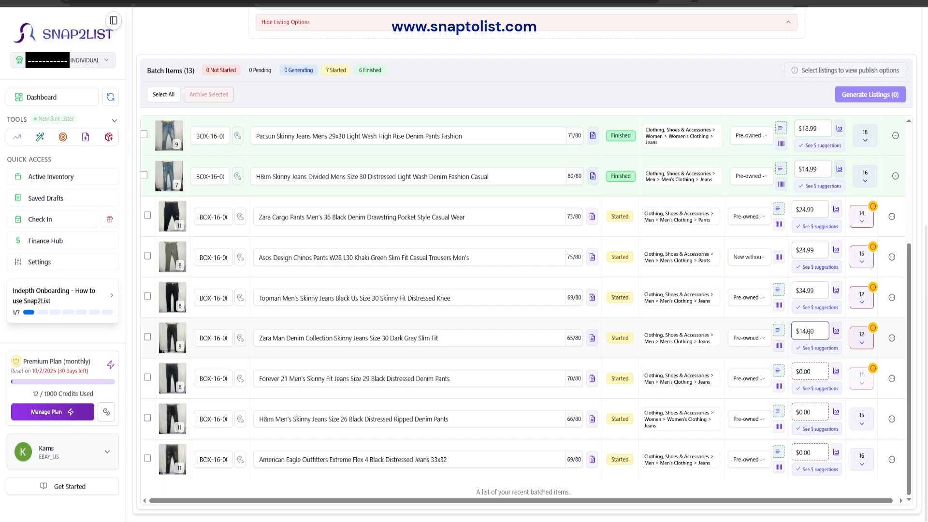
Review the Forever 21 jeans' photos and set their price to the Quick Sale suggestion of $13.69
click(804, 370)
click(172, 378)
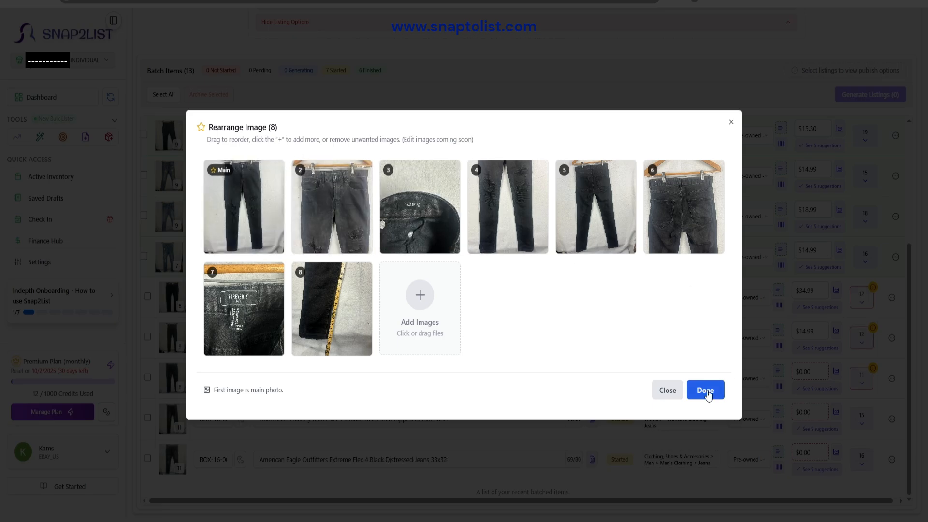
click(667, 389)
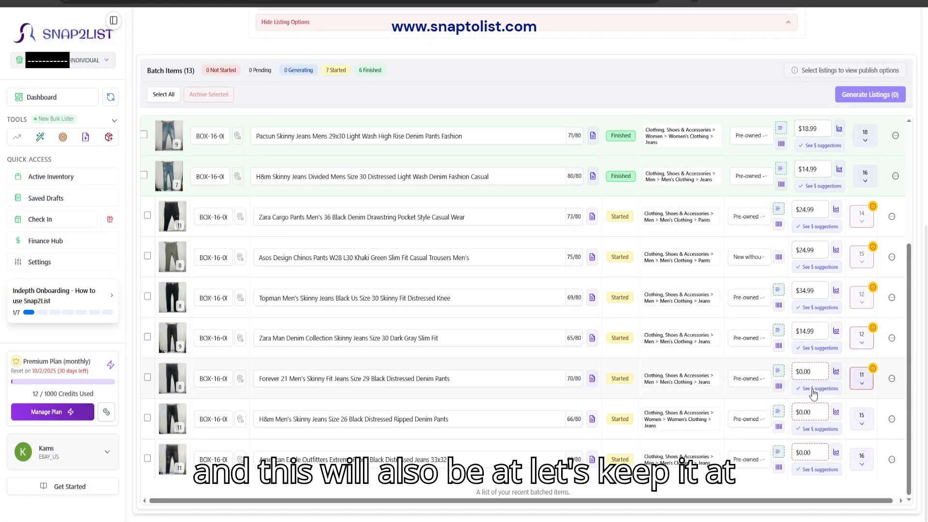
click(818, 390)
click(697, 417)
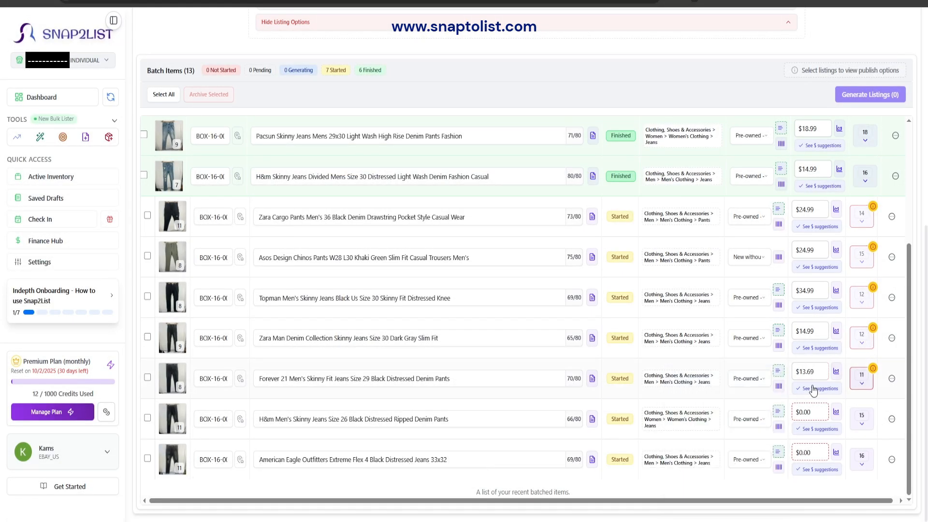
Review the H&M size 26 ripped jeans' price suggestions and photos, and set their price to $12.99
click(819, 429)
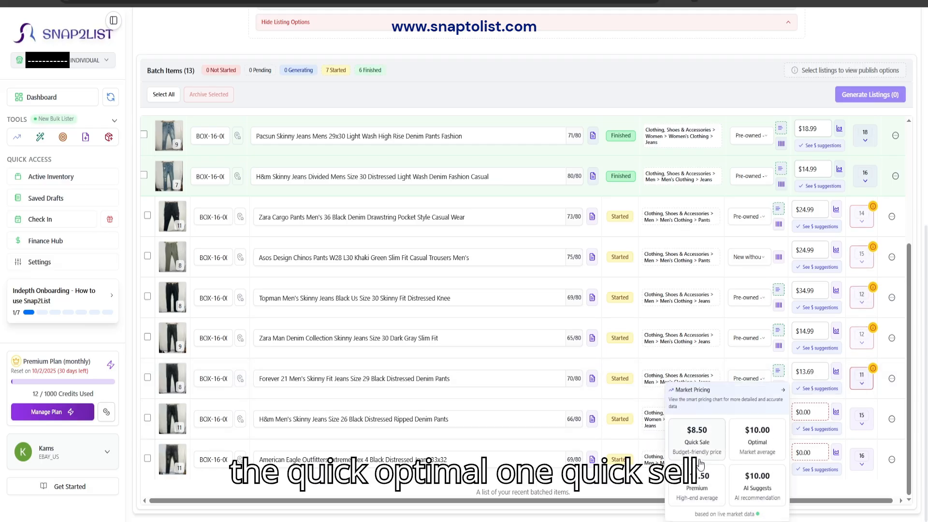
click(172, 419)
click(730, 122)
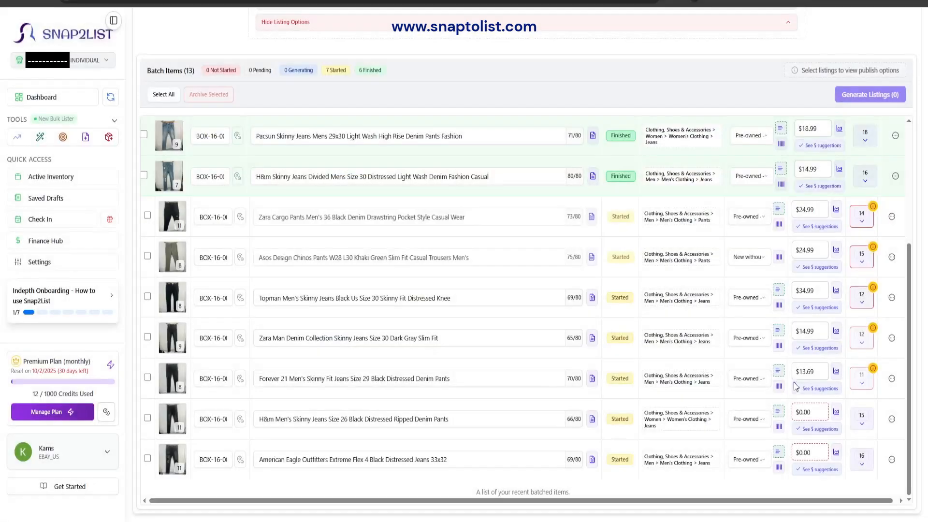
click(812, 413)
text(12.99)
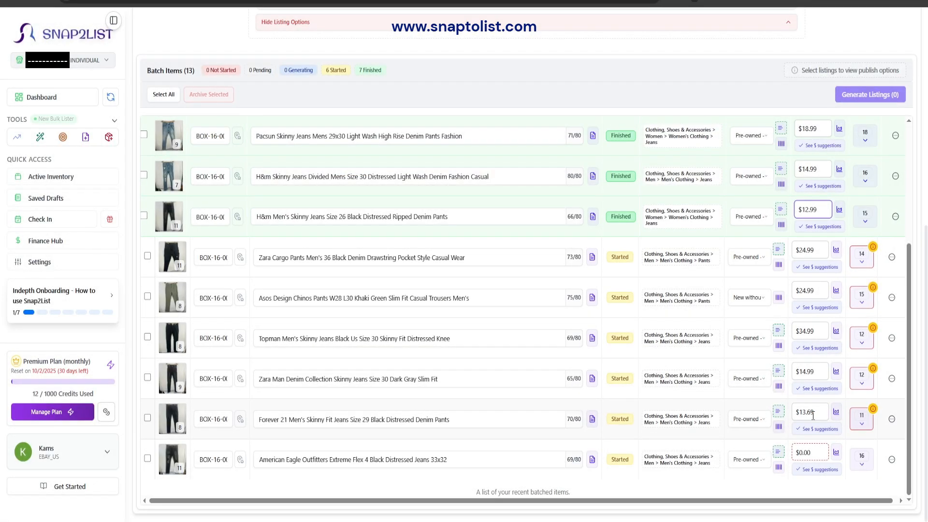
Remove the stray Express label photo from the American Eagle jeans listing and save its images
click(172, 459)
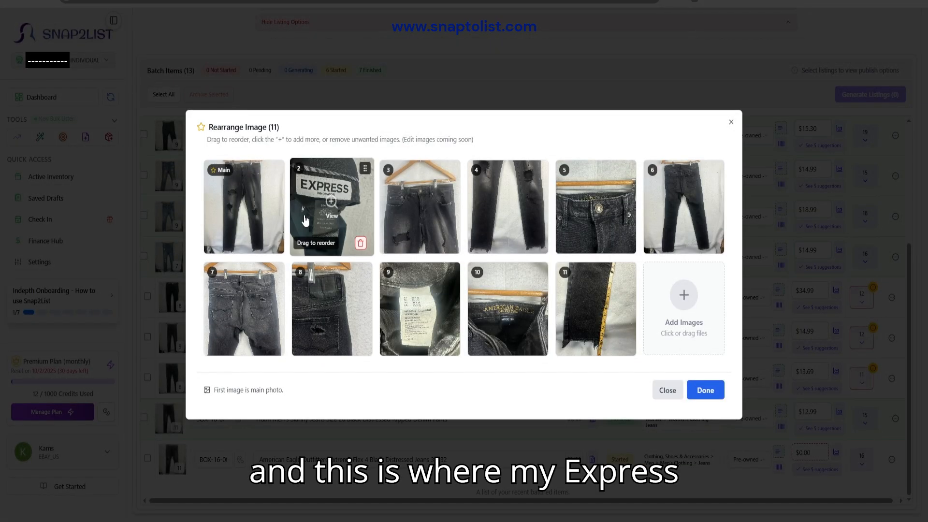
click(360, 243)
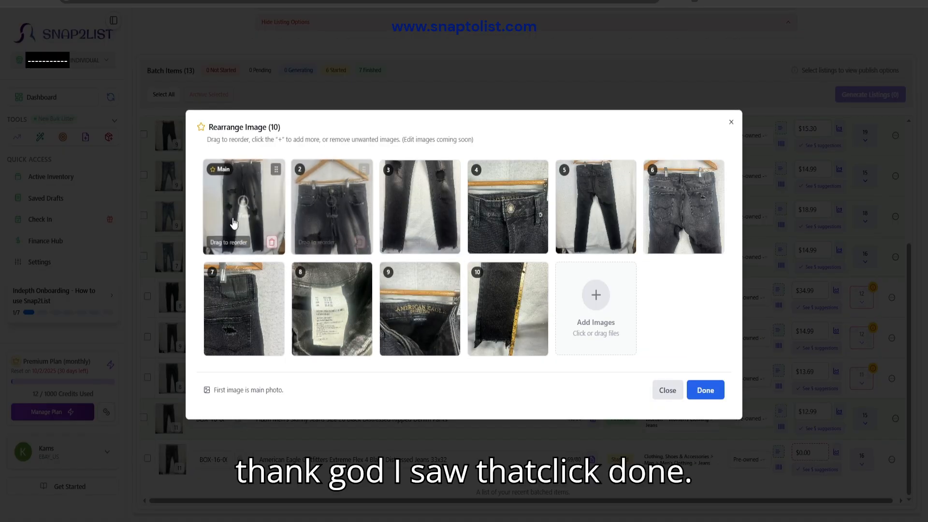
click(706, 389)
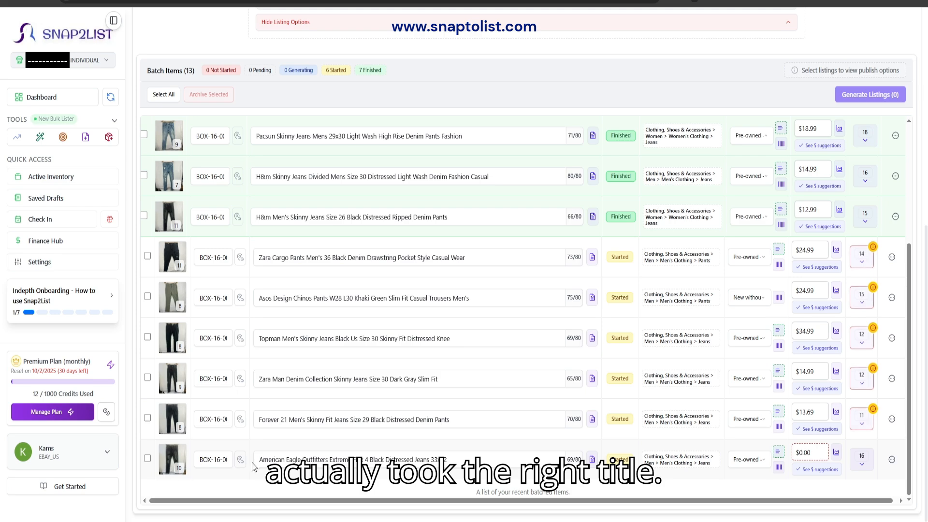
Generate title suggestions for the American Eagle jeans and apply "American Eagle Outfitters Extreme Flex 4 Distressed Black Jeans 33x32 Men"
click(484, 459)
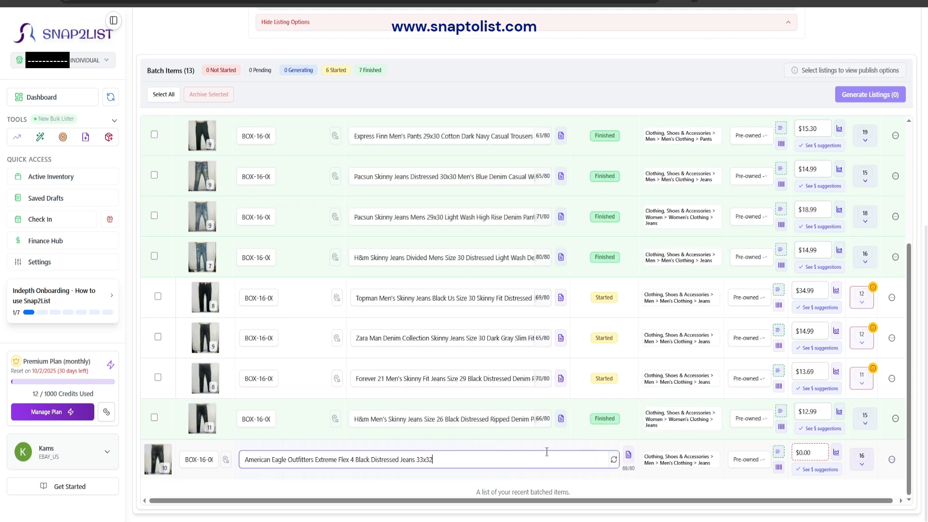
click(614, 459)
click(508, 313)
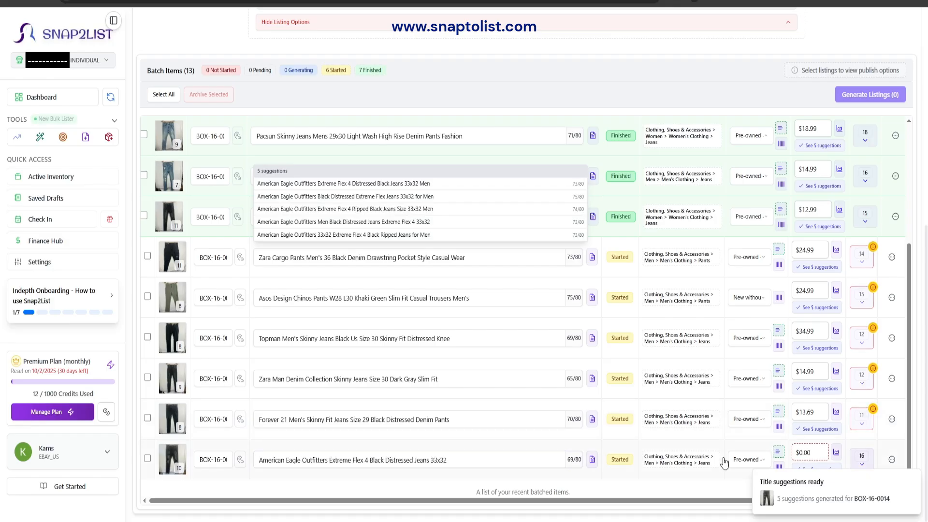
click(492, 459)
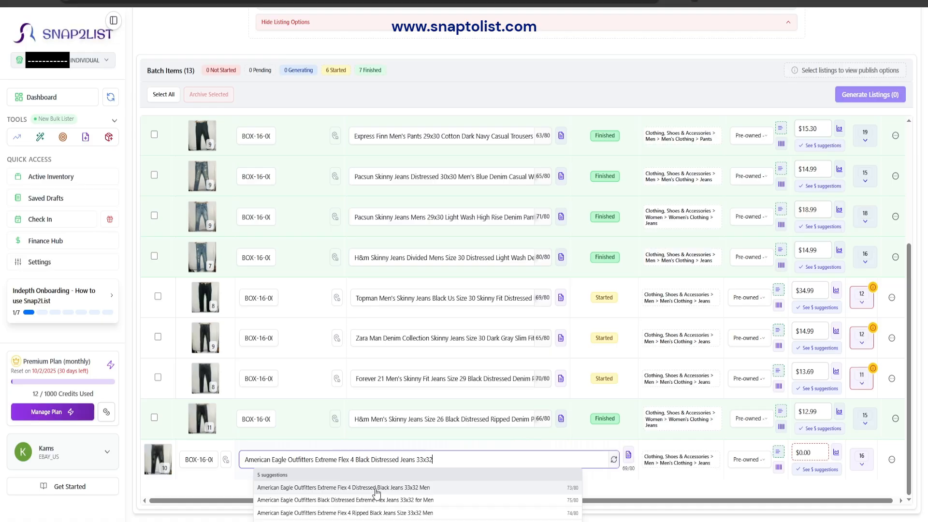
click(376, 488)
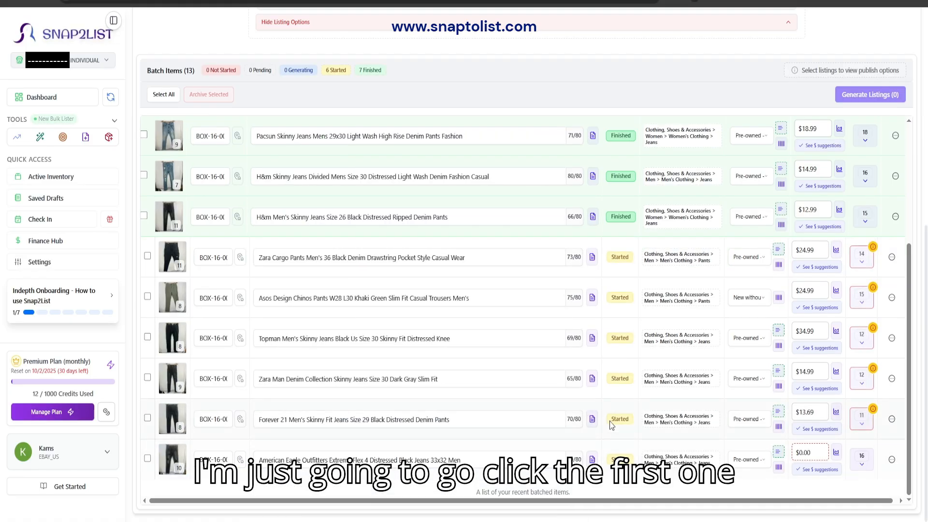
Select all batch listings, preview the publish summary for the finished ones, and close it without publishing
scroll(610, 421, up, 5)
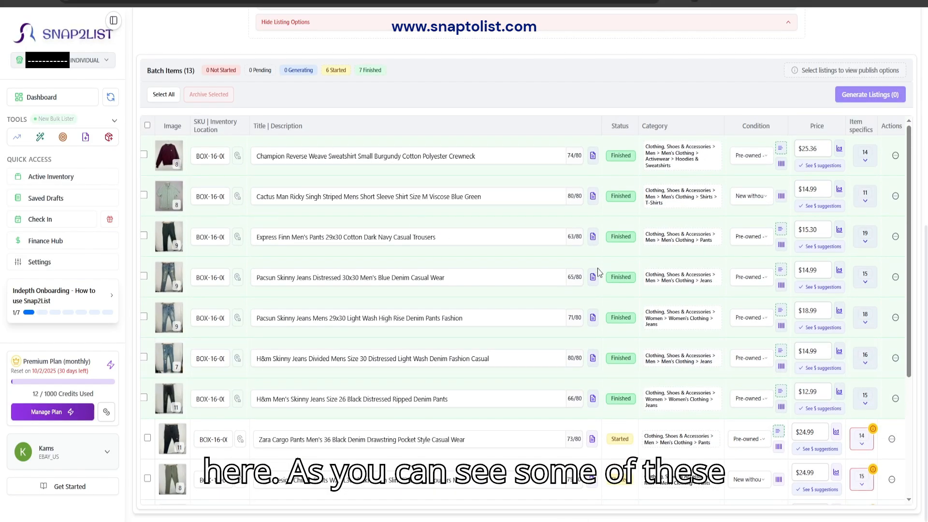
scroll(628, 348, down, 3)
scroll(628, 309, up, 3)
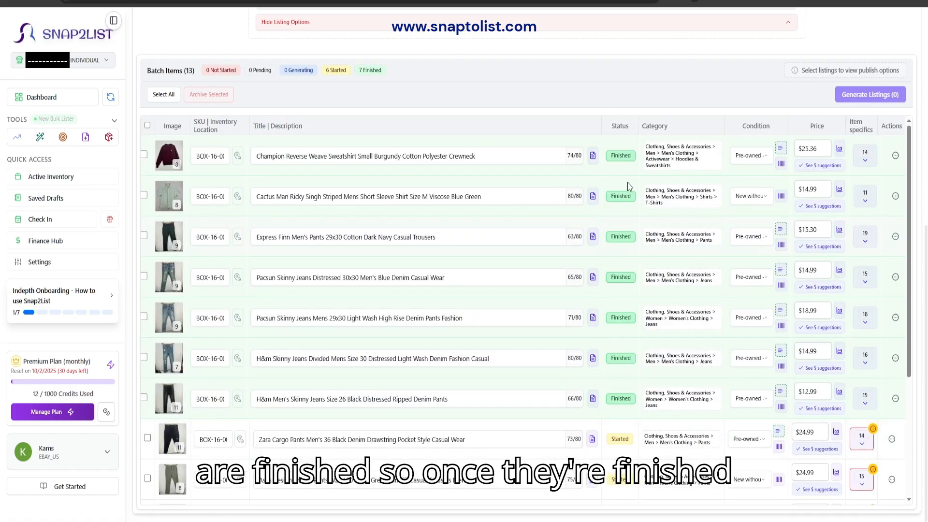
drag(631, 154, 715, 147)
click(164, 94)
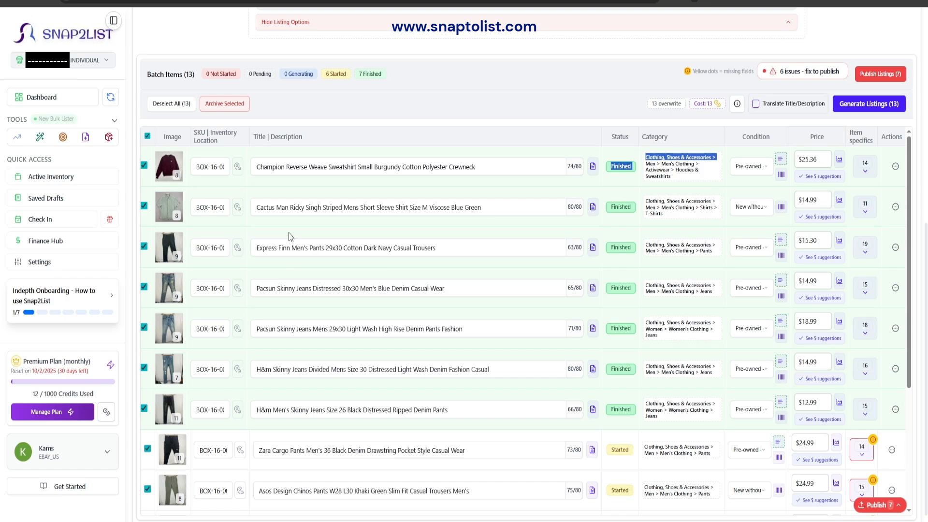
click(877, 74)
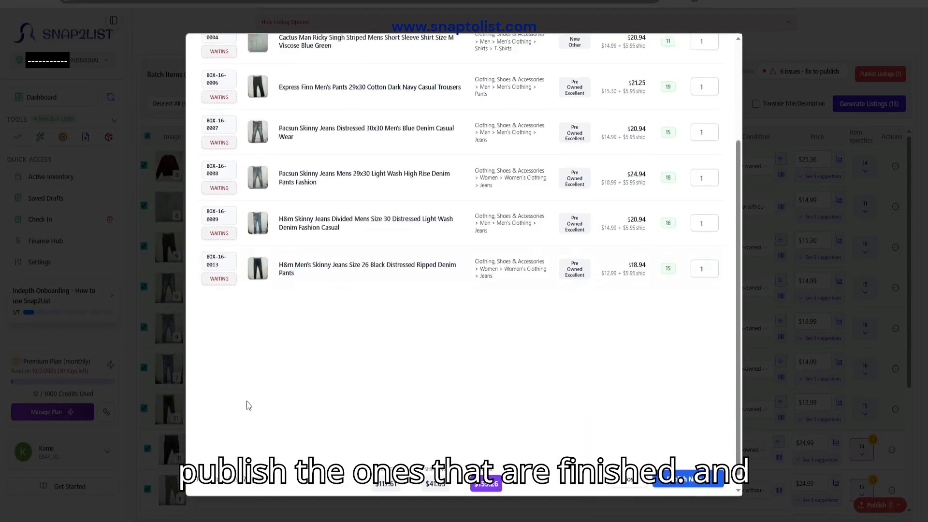
click(723, 45)
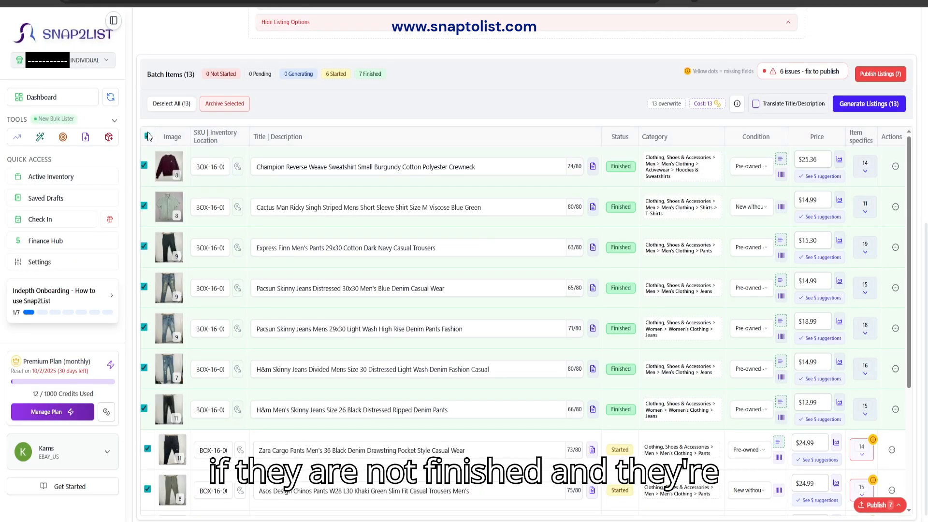
Reselect the whole batch and check the issues that need fixing before publishing
click(147, 137)
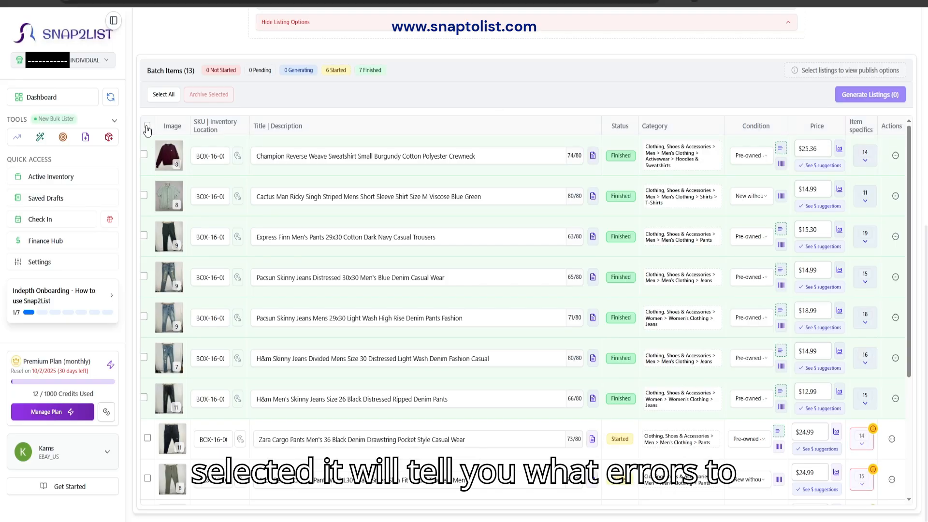
click(147, 130)
click(806, 71)
click(623, 111)
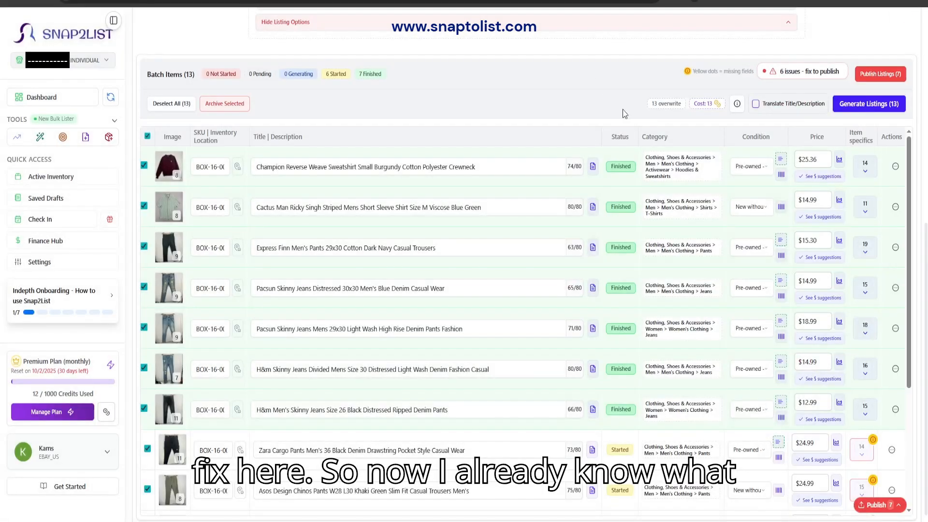
Open the Zara cargo pants' item specifics and set Size Type to Regular
scroll(650, 268, down, 4)
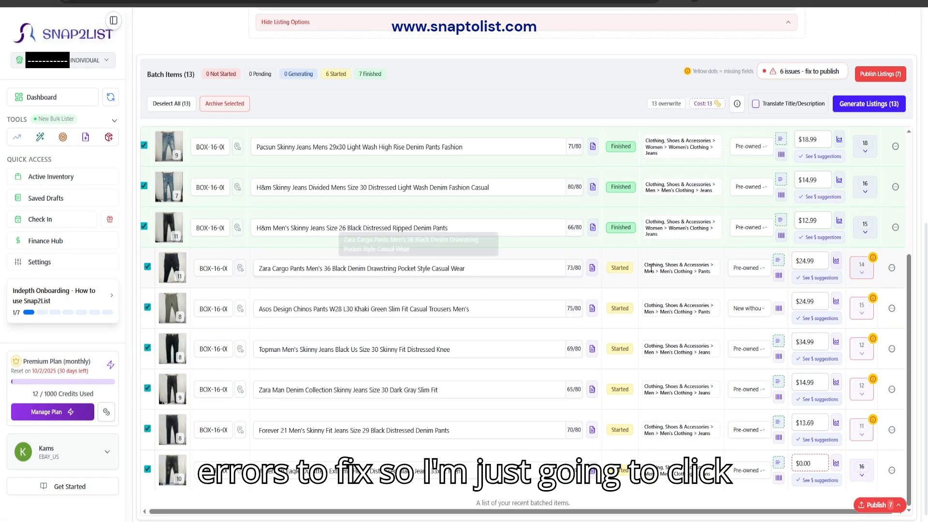
click(860, 268)
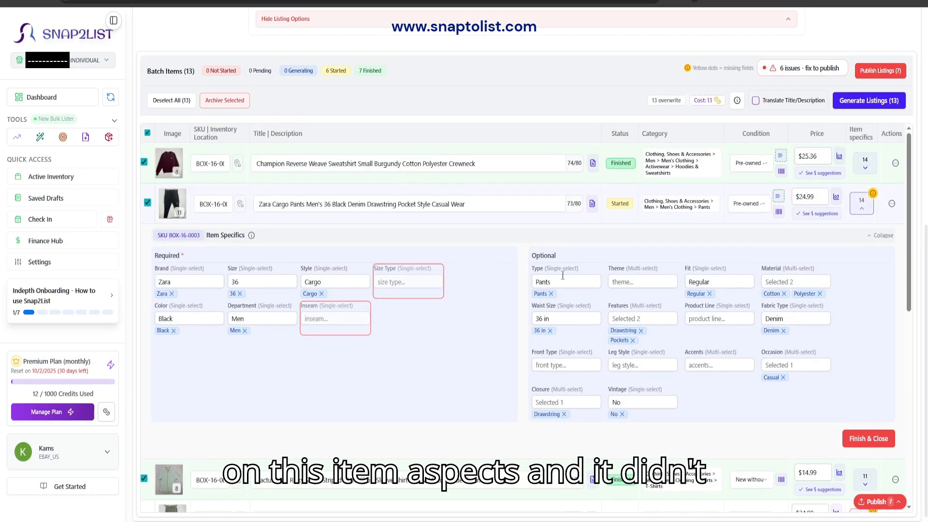
click(406, 285)
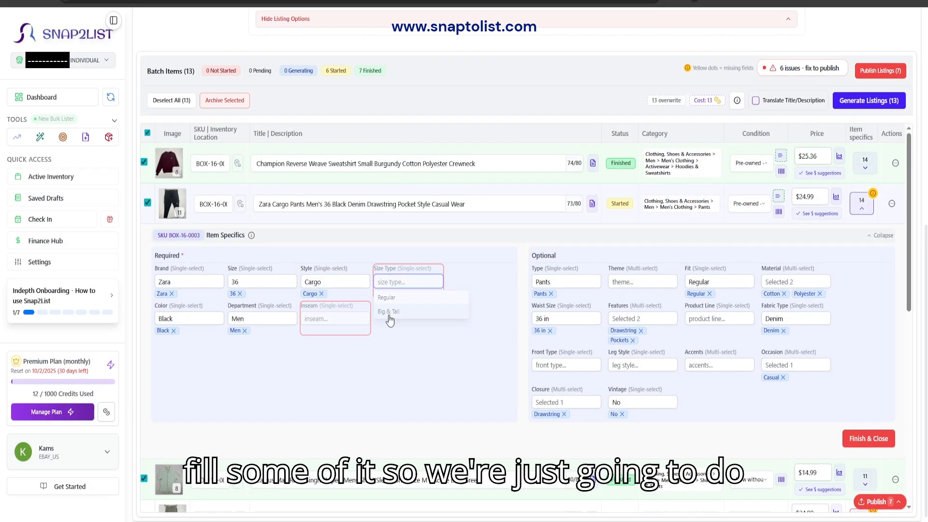
click(395, 298)
Read the Zara cargo pants' inseam from the tape-measure photo, set Inseam to 24 in, and finish the item specifics
click(309, 319)
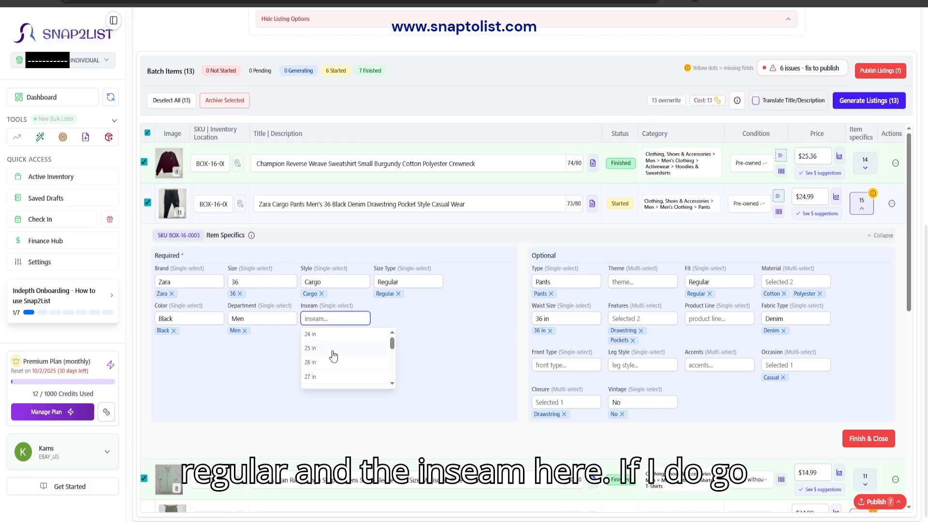
click(174, 207)
click(416, 304)
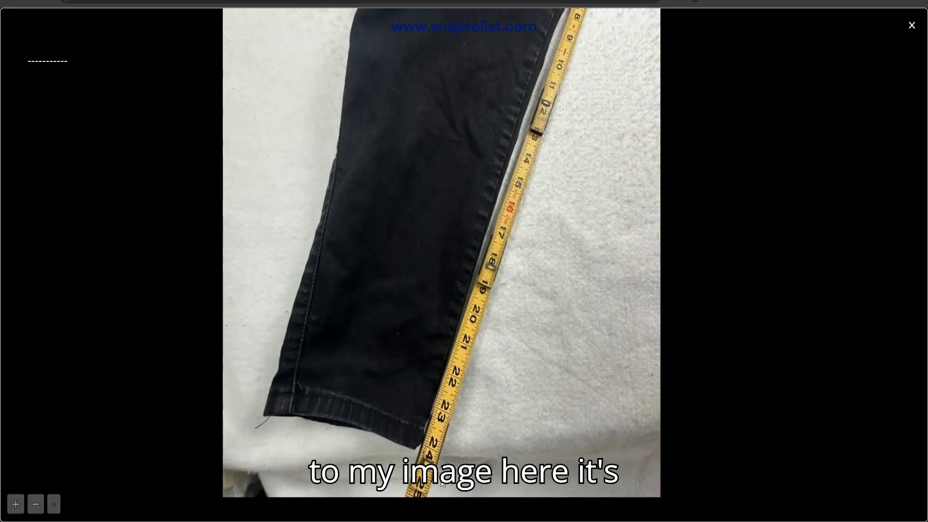
click(911, 26)
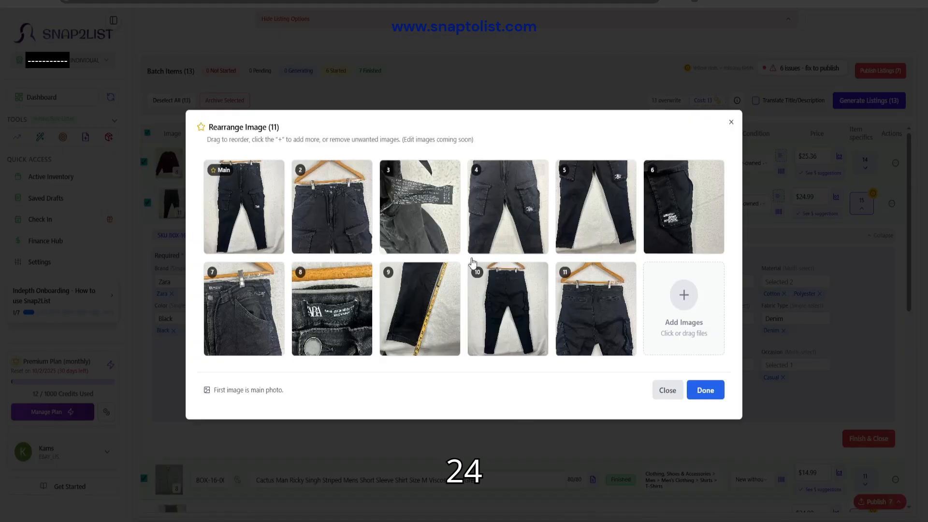
click(667, 389)
click(315, 318)
click(316, 335)
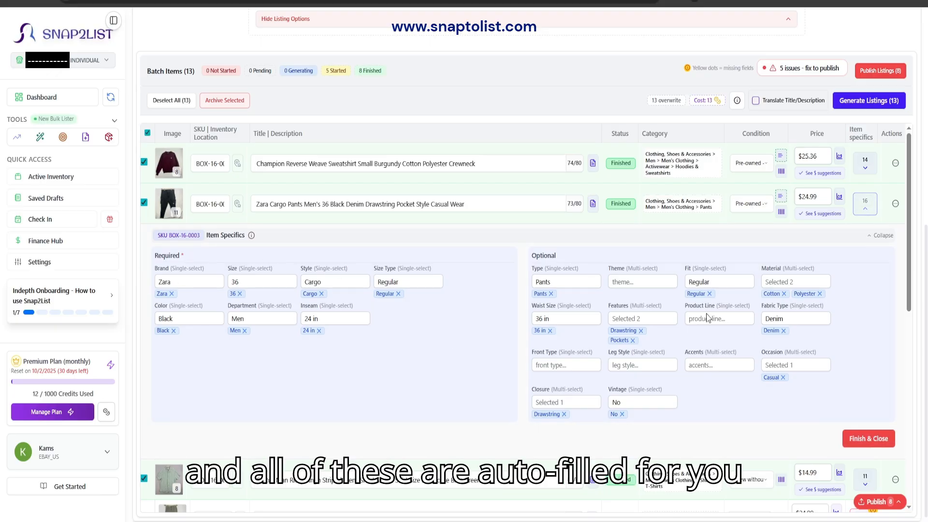
click(868, 438)
Set Size Type to Regular for the Asos Design chinos and finish their item specifics
scroll(868, 354, down, 5)
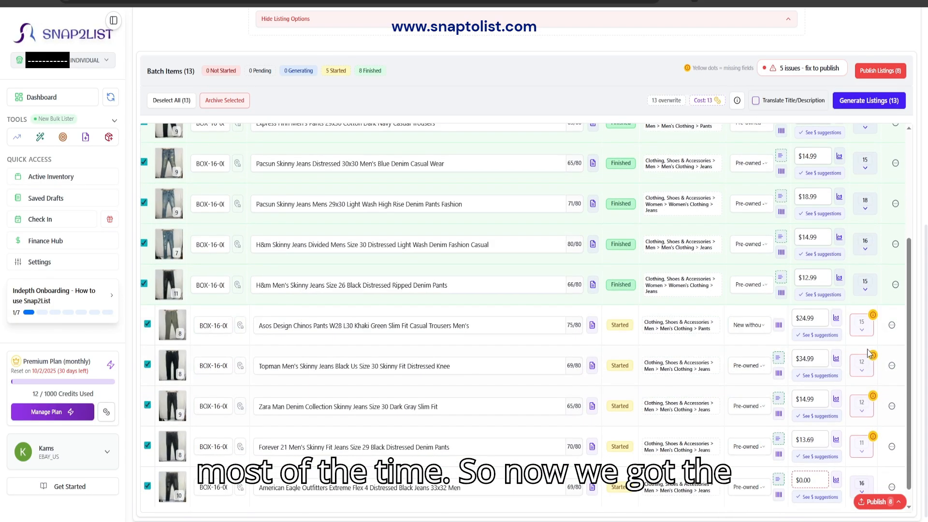
click(862, 324)
click(408, 326)
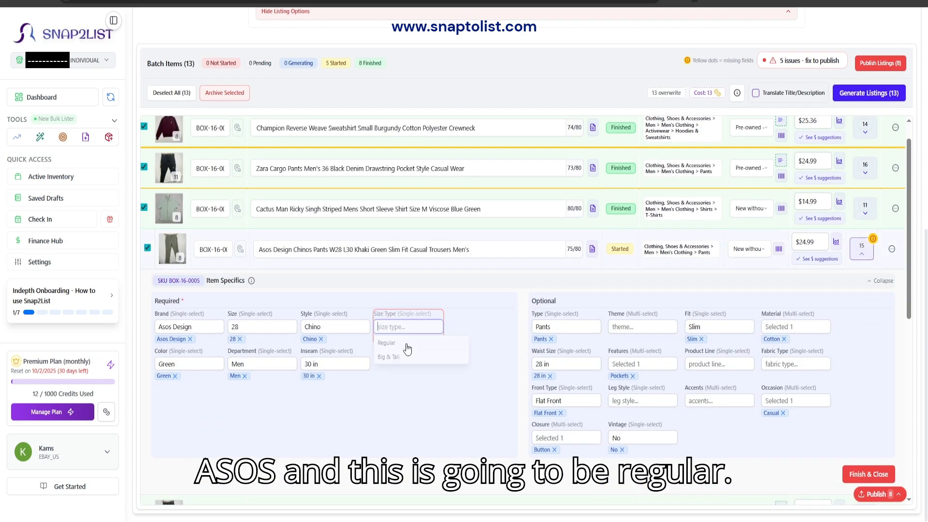
click(406, 343)
scroll(857, 438, down, 1)
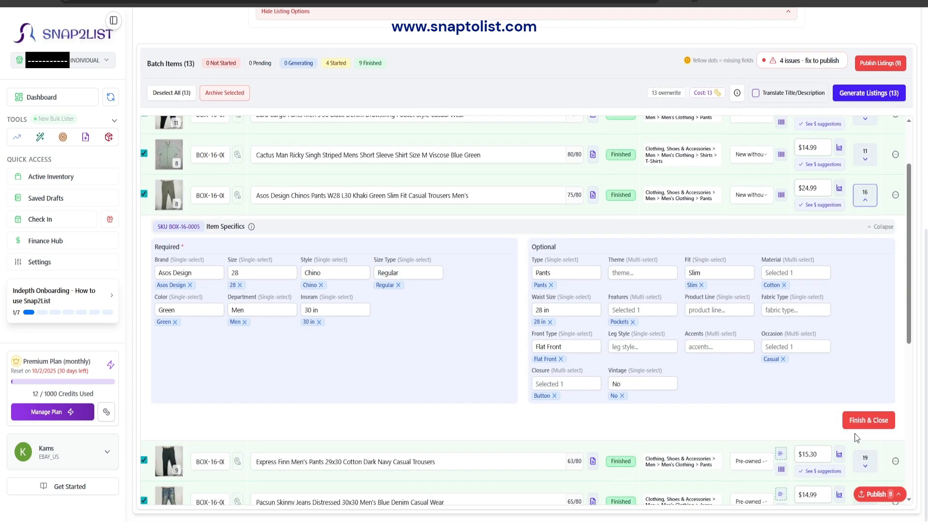
click(858, 420)
Open the Topman skinny jeans' item specifics and set Size Type to Regular
scroll(865, 386, down, 1)
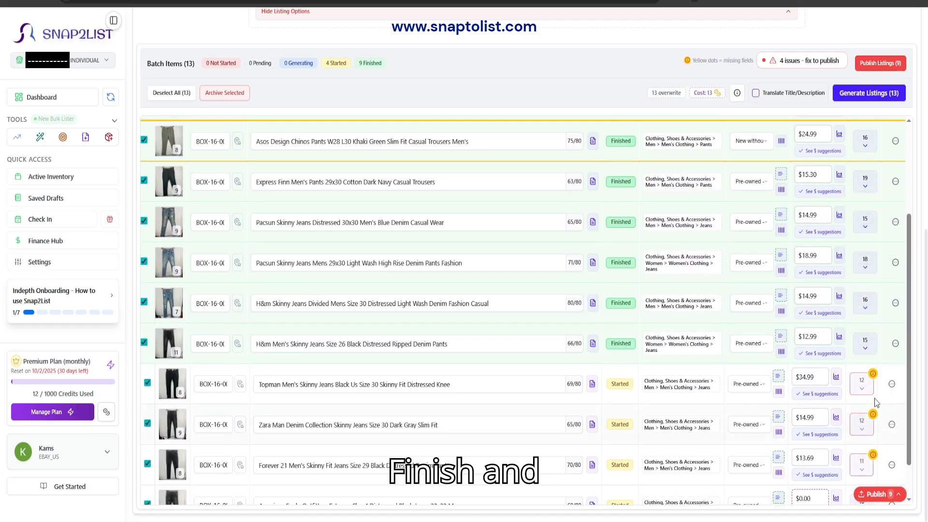
click(863, 383)
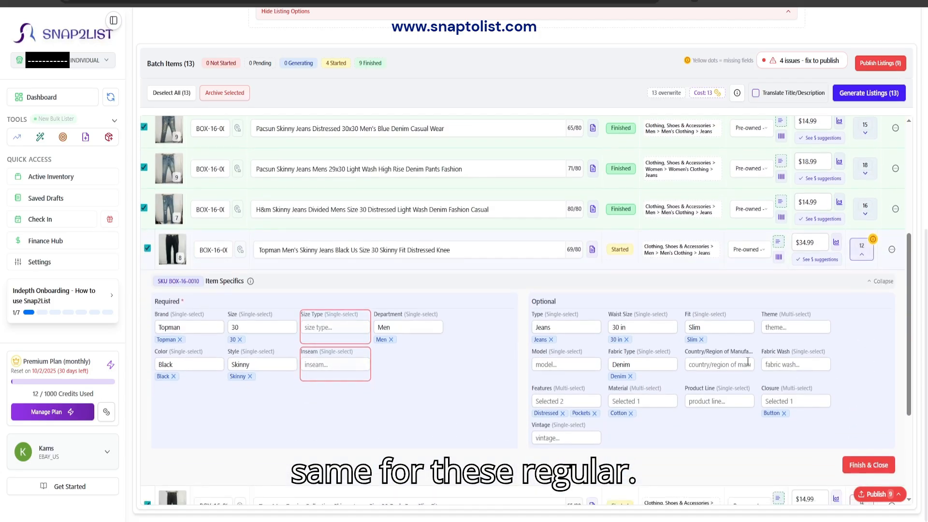
click(321, 328)
click(327, 342)
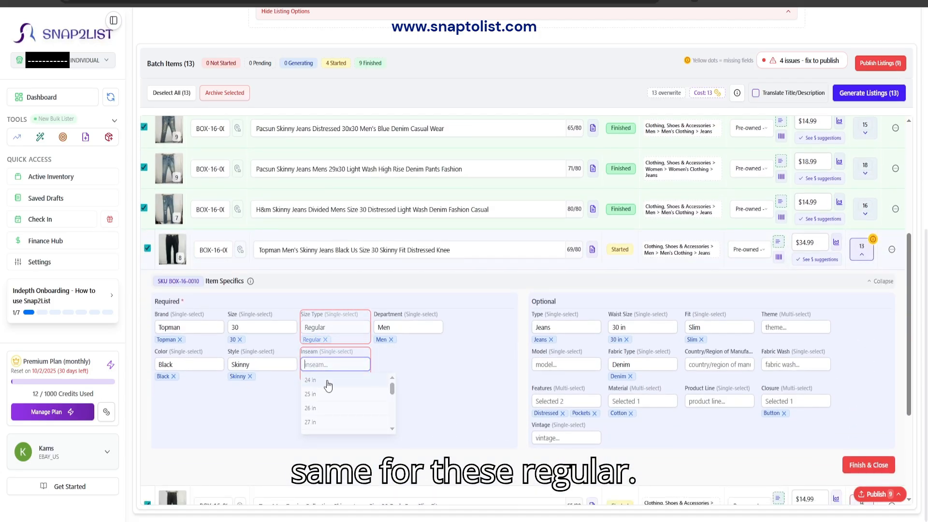
Check the Topman jeans' tape-measure photo, set Inseam to 27 in, and finish the item specifics
click(176, 254)
click(332, 303)
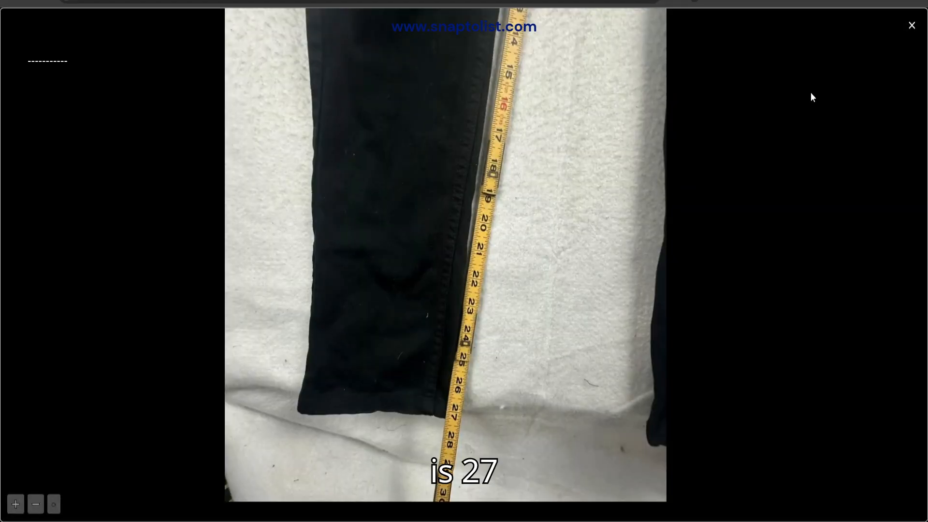
click(911, 27)
click(666, 389)
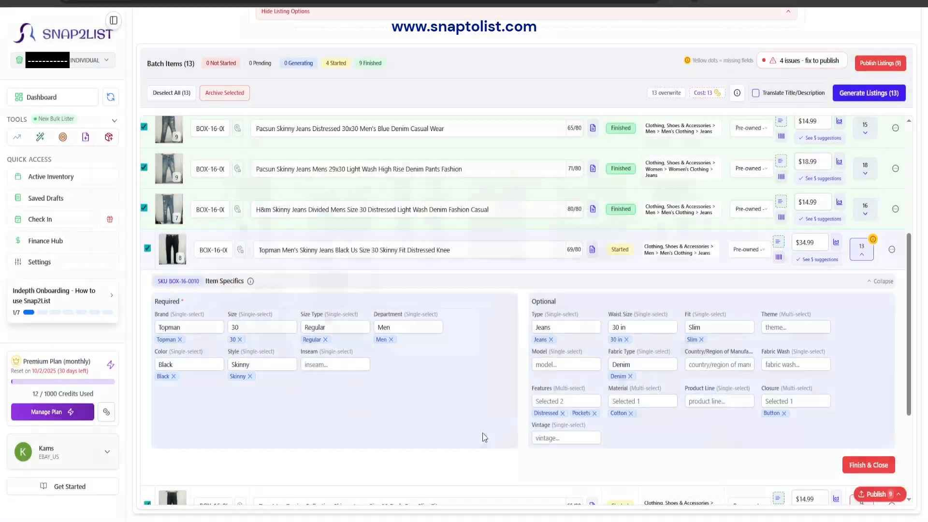
click(339, 365)
click(321, 425)
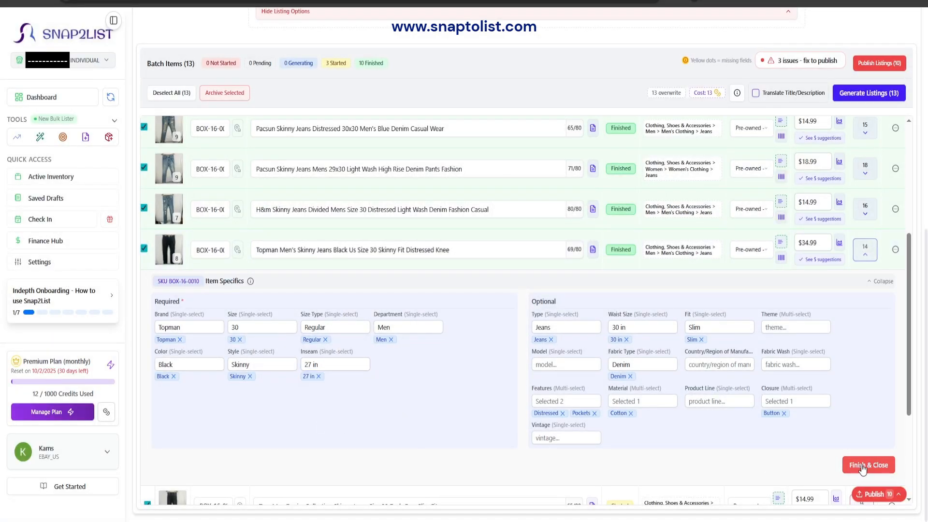
click(864, 465)
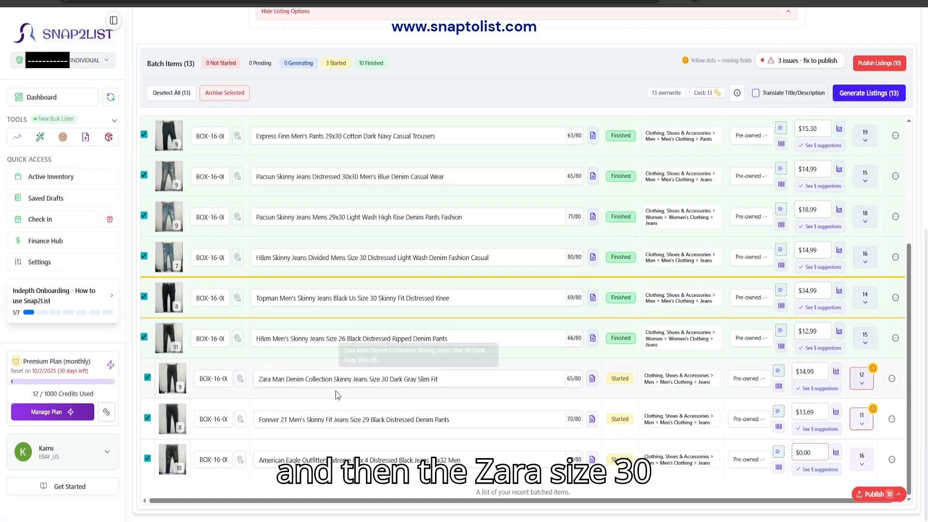
Open the Zara Man jeans' item specifics and set Size Type to Regular
click(861, 383)
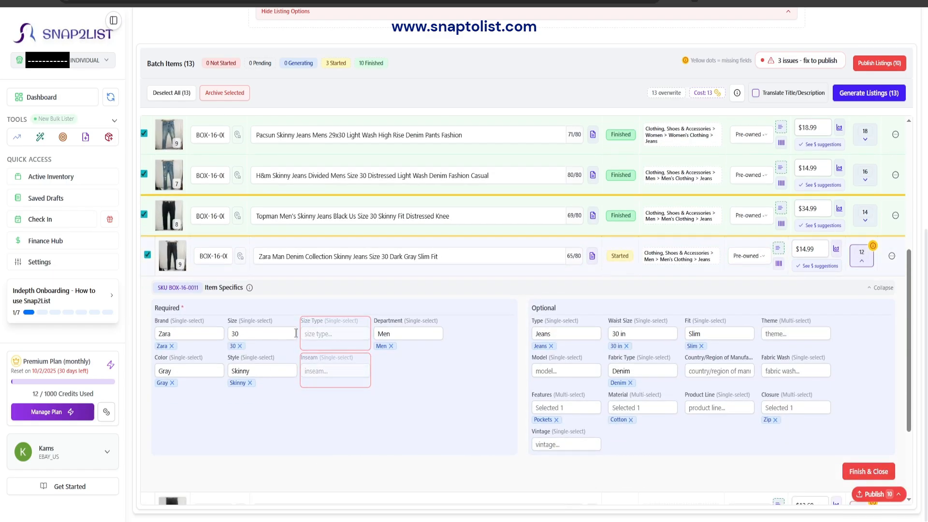
click(334, 333)
click(316, 349)
Check the Zara Man jeans' tape-measure photo, set Inseam to 28 in, and finish the item specifics
click(329, 371)
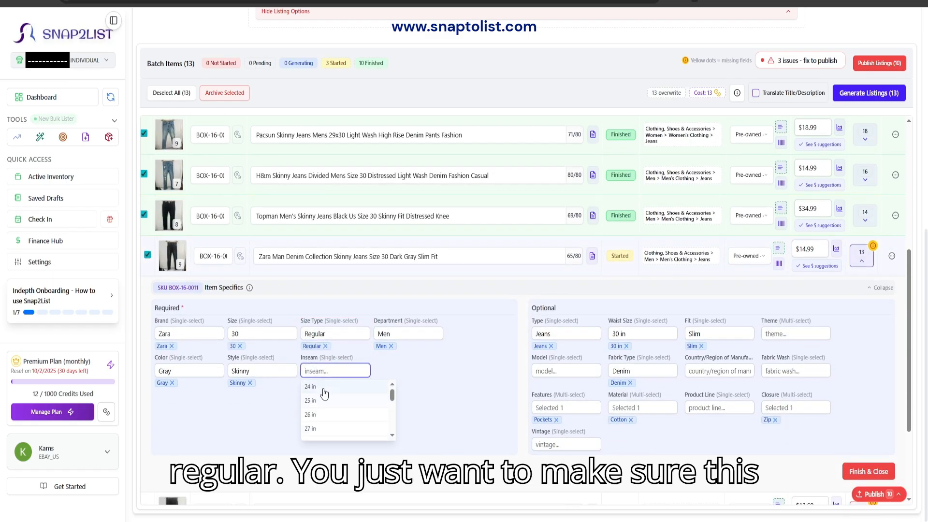
click(168, 260)
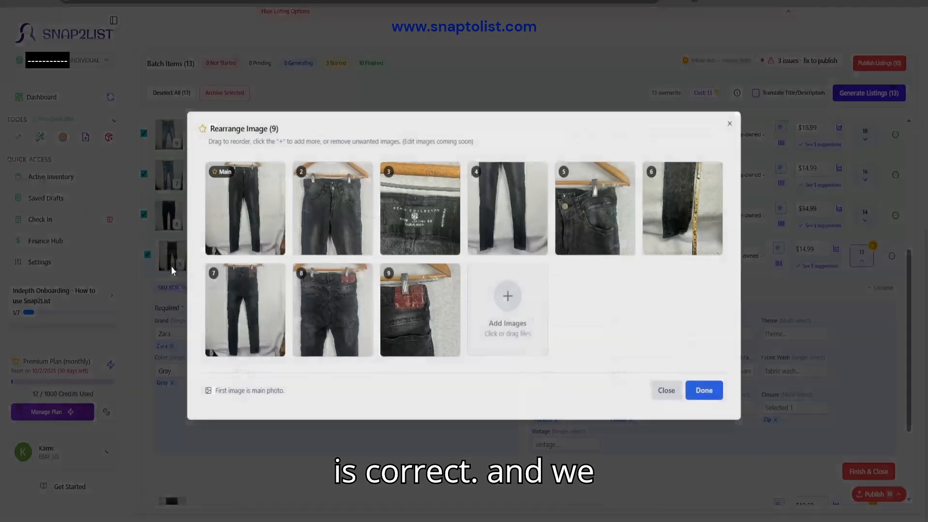
click(693, 229)
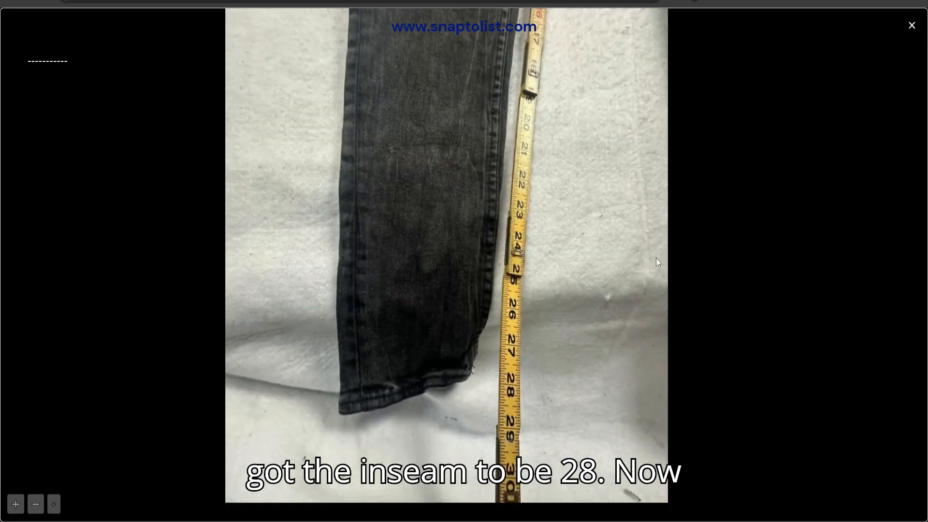
click(910, 27)
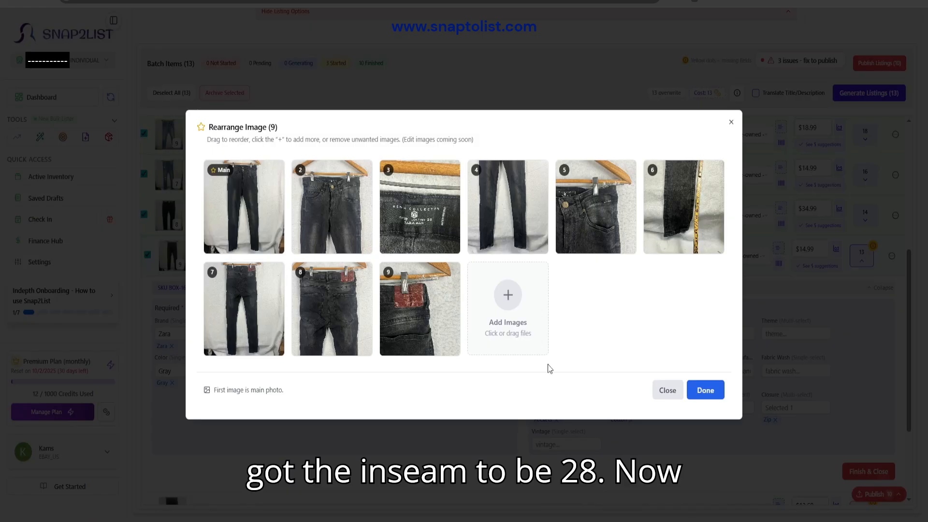
click(667, 387)
click(336, 370)
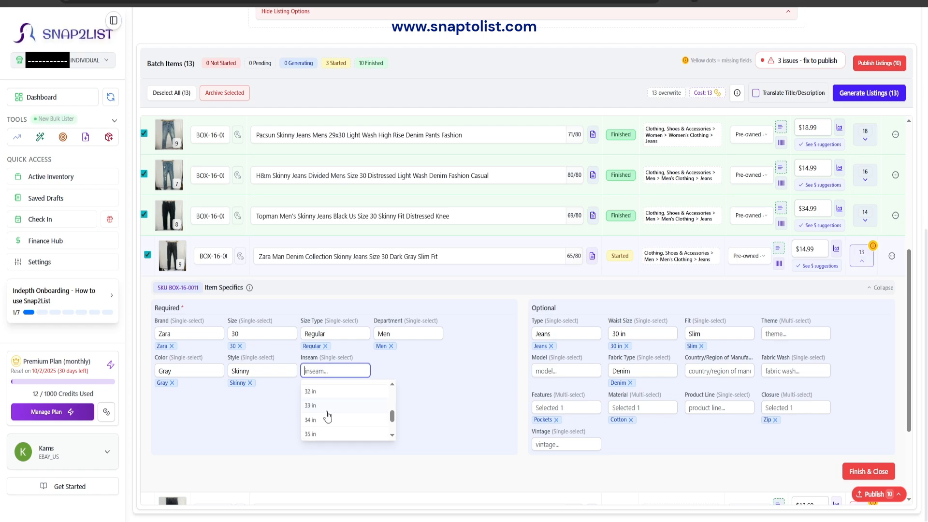
scroll(323, 425, down, 1)
click(325, 401)
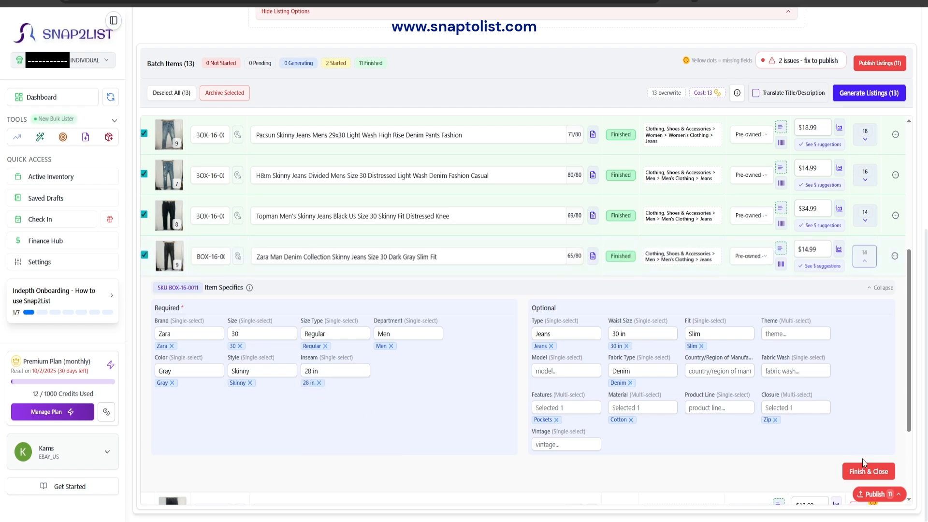
click(867, 471)
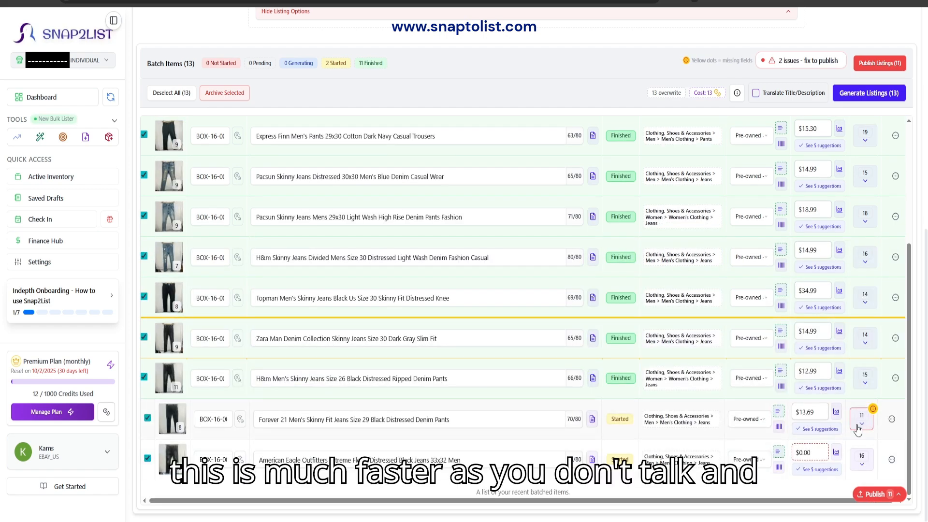
Open the Forever 21 skinny jeans' item specifics and set Size Type to Regular
mouse_move(864, 425)
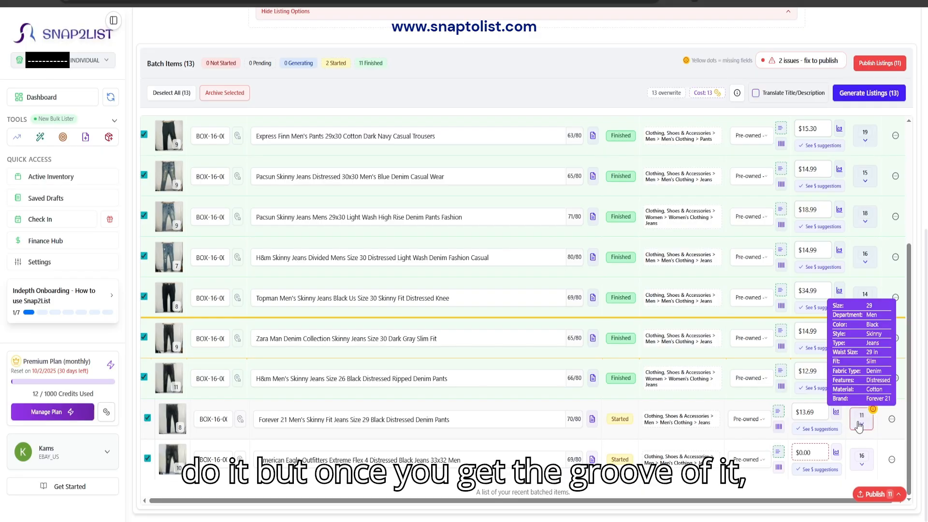
click(859, 424)
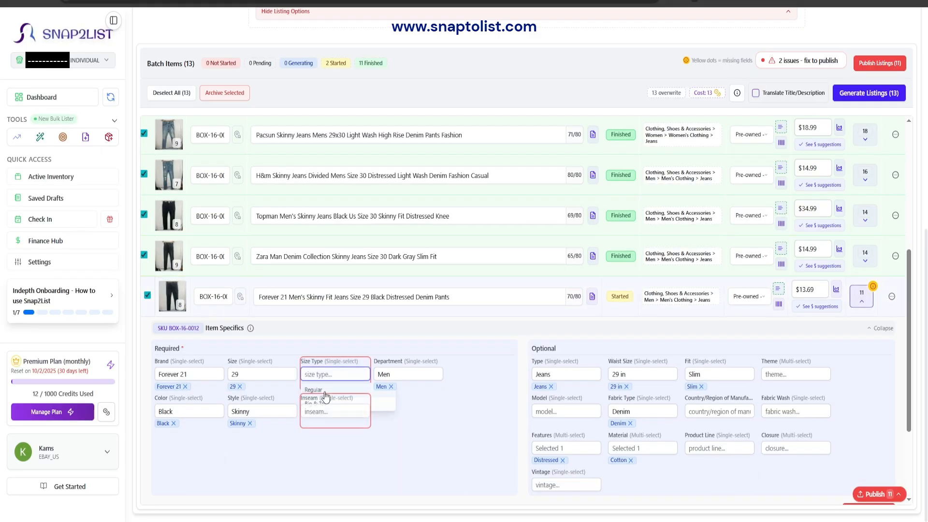
click(314, 389)
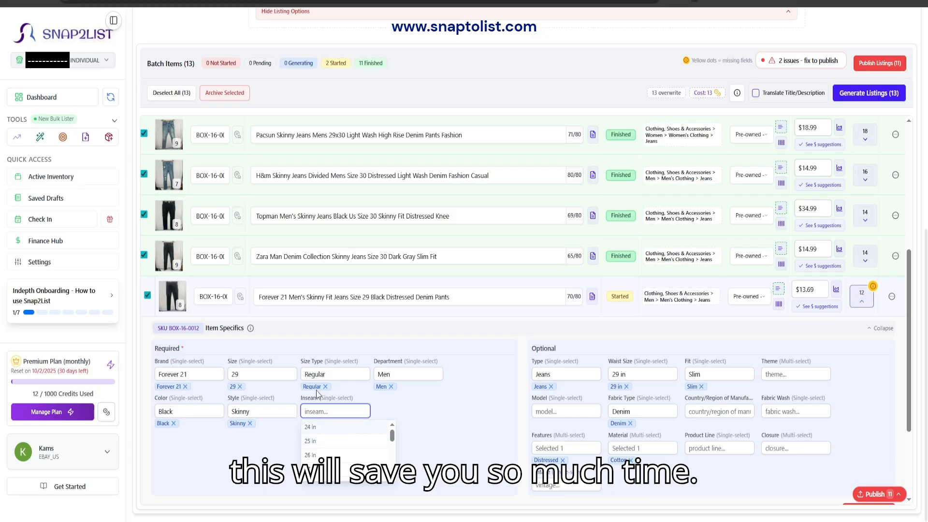
Examine the Forever 21 jeans' tape-measure photo up close to read the inseam length
click(172, 296)
click(319, 324)
scroll(431, 444, up, 5)
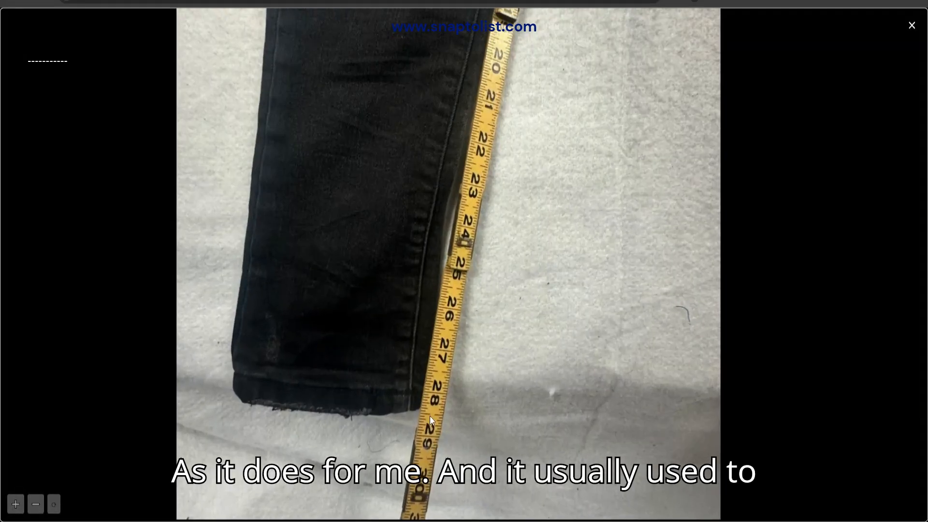
scroll(432, 442, down, 4)
drag(433, 441, 451, 458)
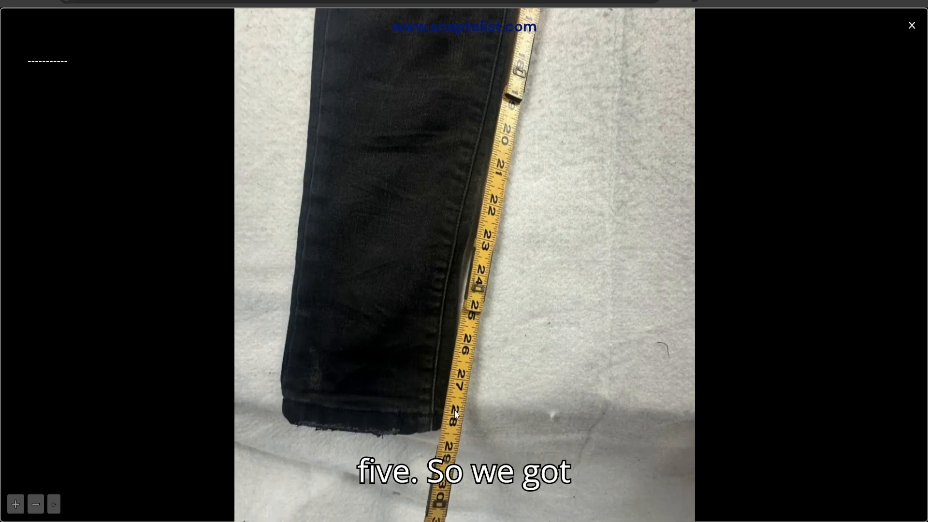
click(912, 25)
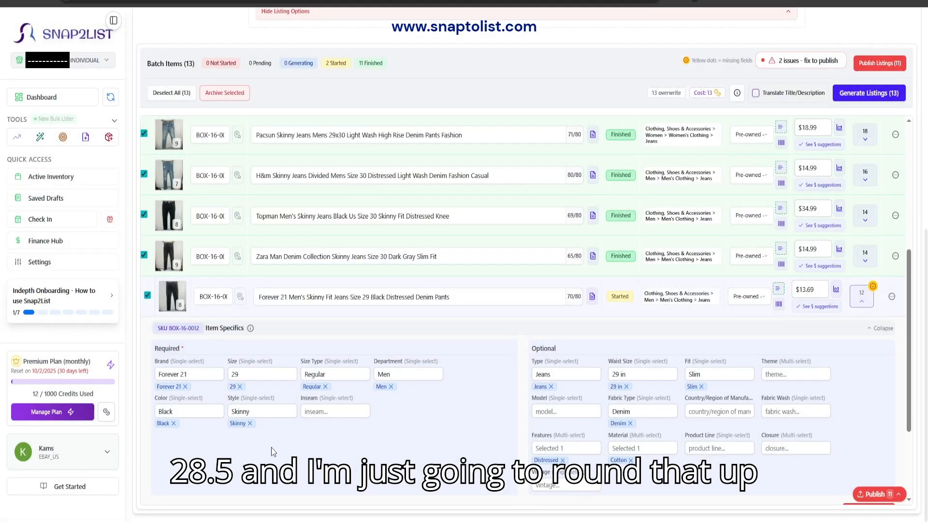
Set the Forever 21 jeans' Inseam to 28 in and finish the item specifics
click(336, 411)
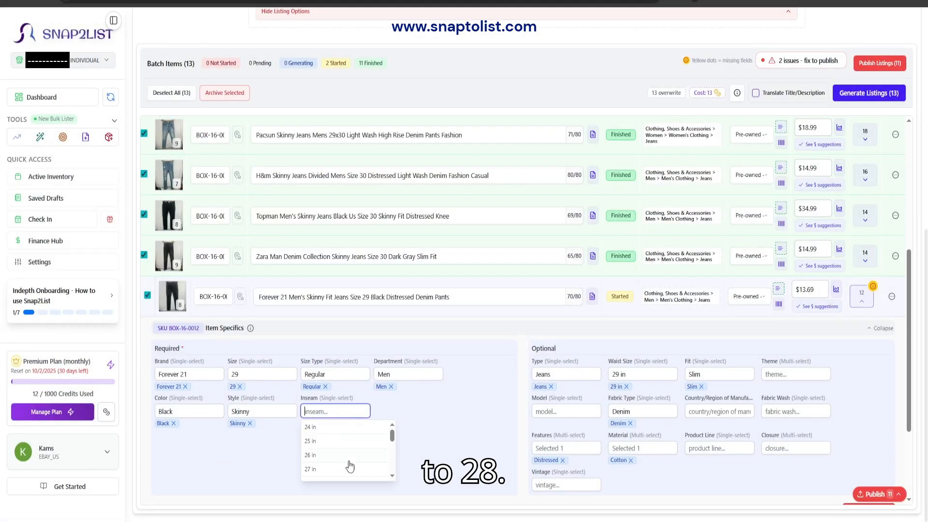
scroll(346, 471, down, 3)
scroll(347, 471, up, 3)
click(337, 436)
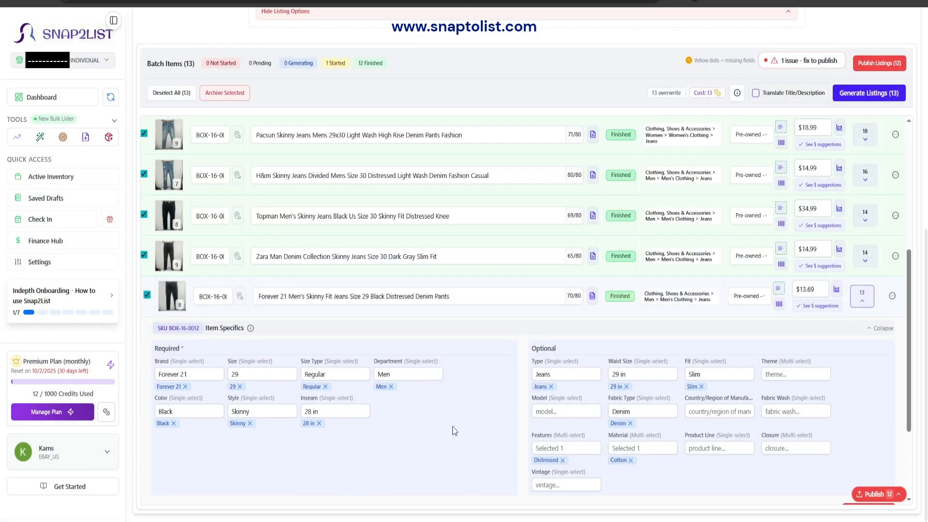
scroll(475, 434, down, 1)
click(868, 457)
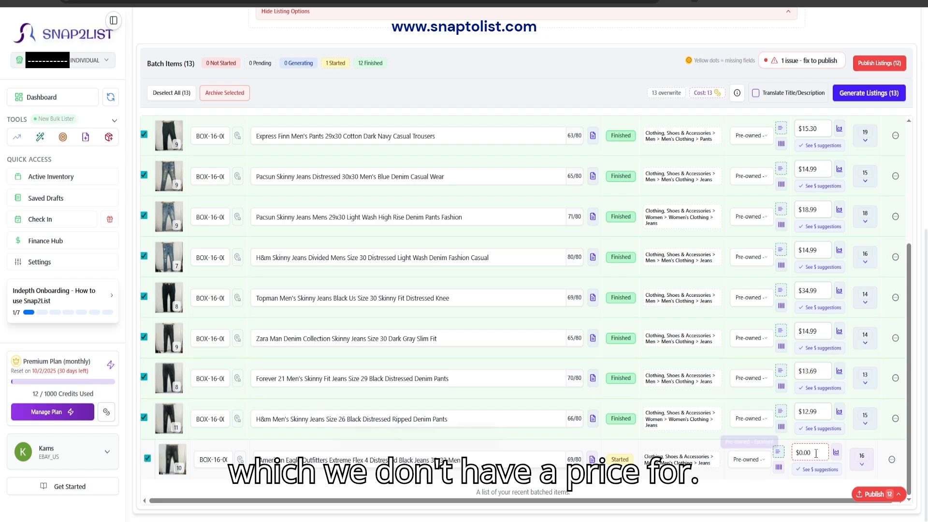
Check the American Eagle jeans' photos and price the listing at the suggested Quick Sale value of $17.39
click(813, 470)
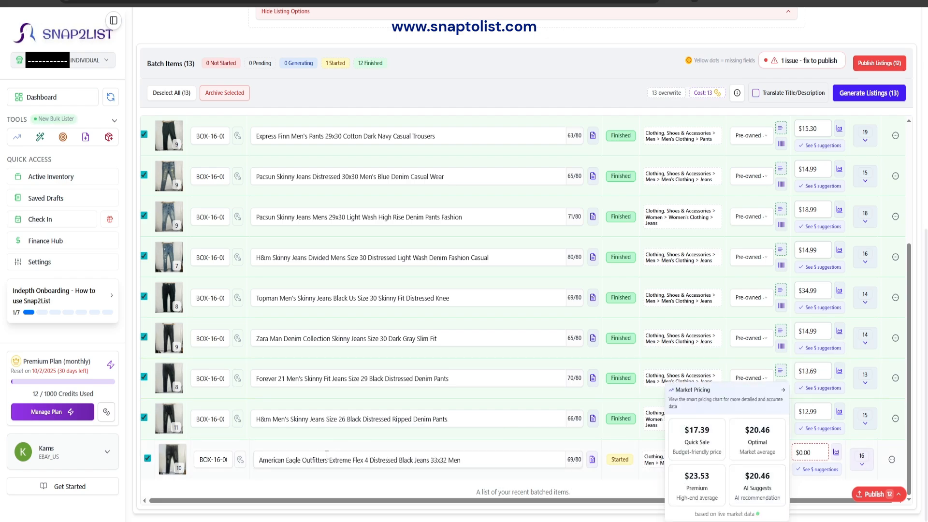
click(172, 459)
click(732, 124)
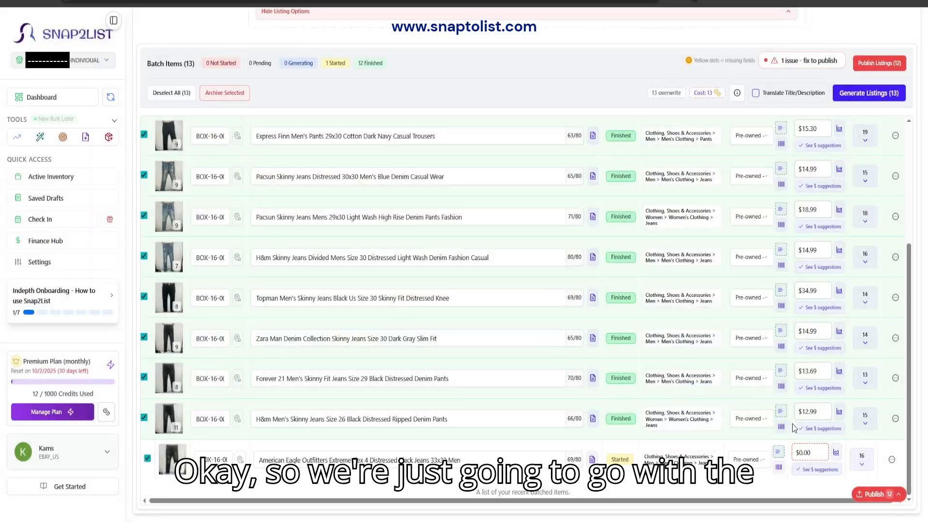
click(814, 469)
click(703, 446)
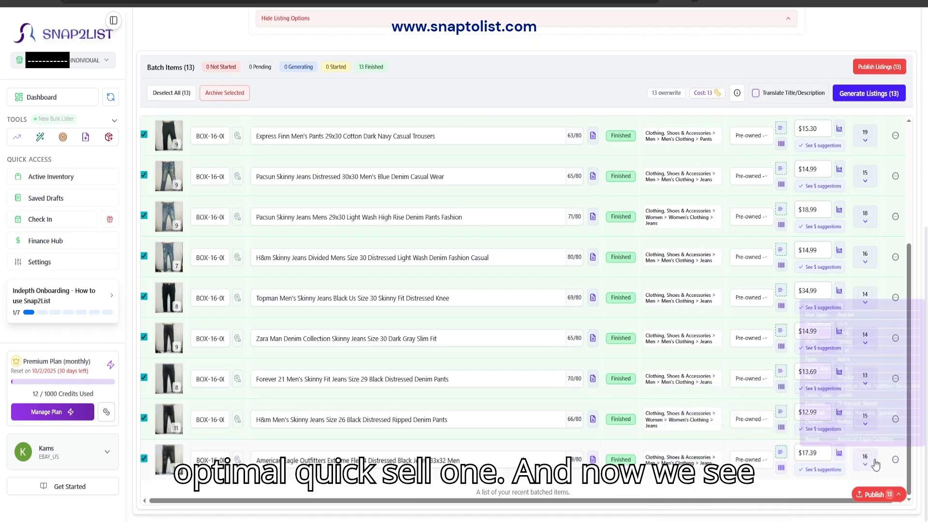
Change the batch's eBay fulfillment policy to $8.45
scroll(757, 319, up, 9)
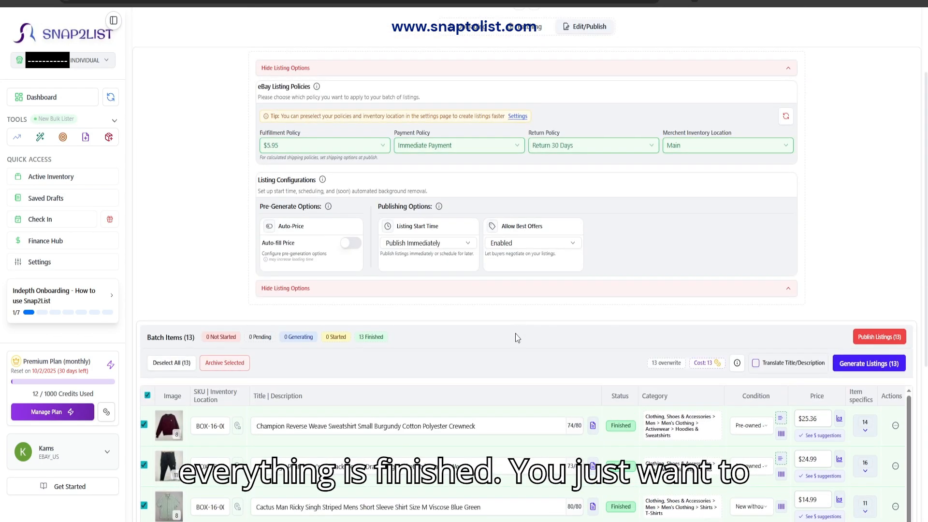
click(298, 151)
click(255, 89)
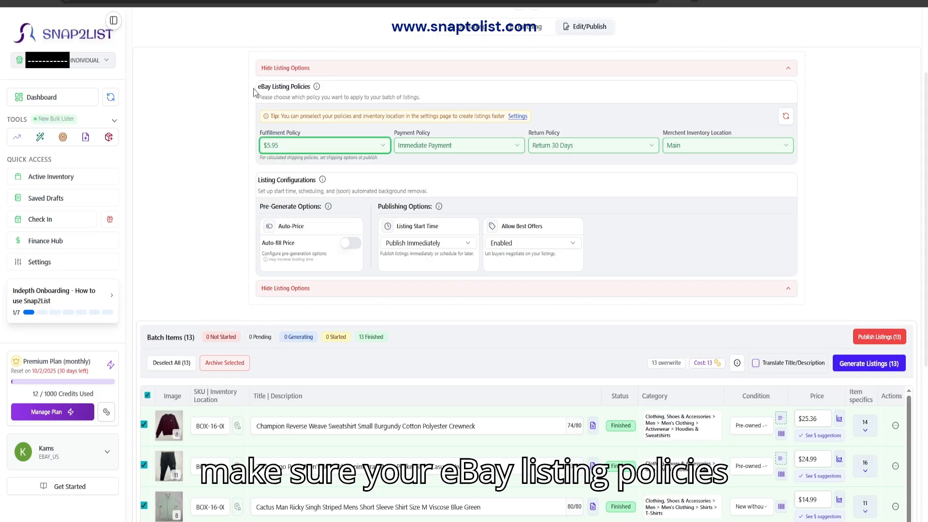
drag(256, 88, 276, 86)
click(334, 145)
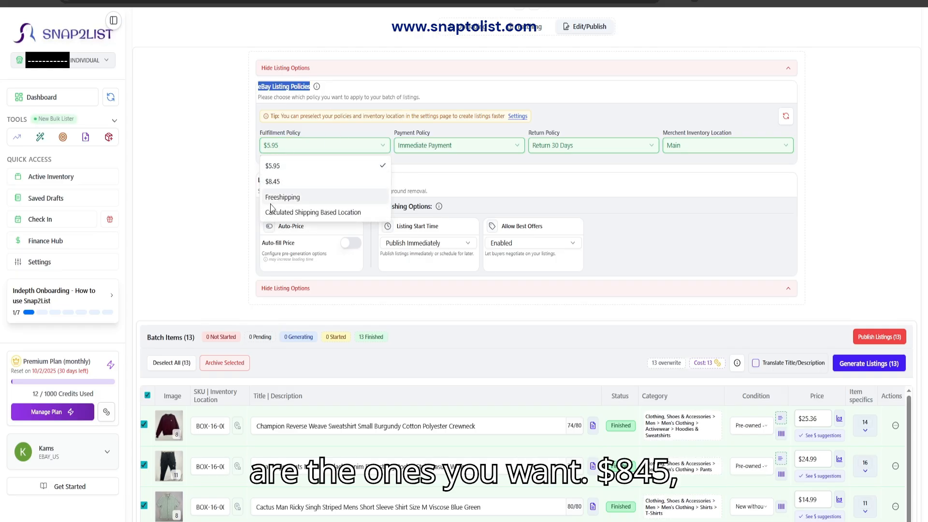
click(288, 181)
Keep Immediate Payment as the payment policy and check the return policy and merchant inventory location choices
click(435, 145)
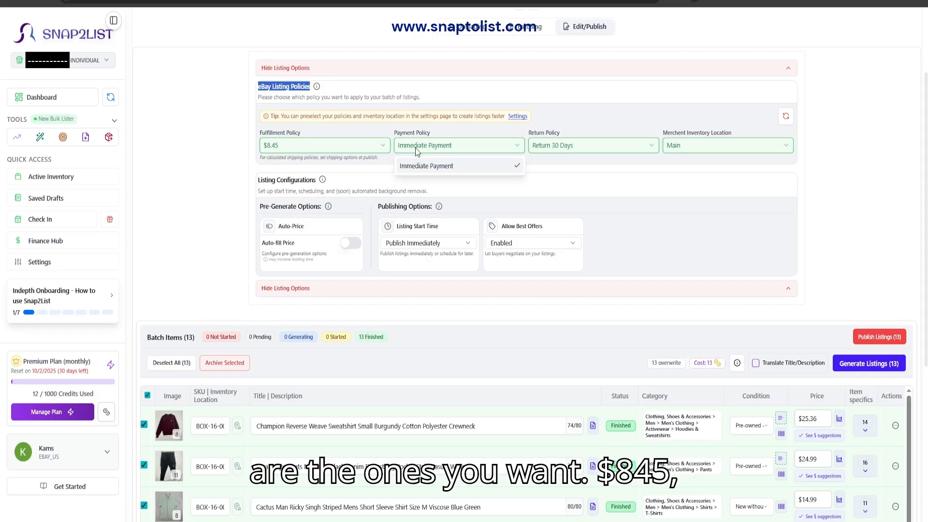
click(425, 167)
double_click(565, 144)
click(703, 144)
click(703, 141)
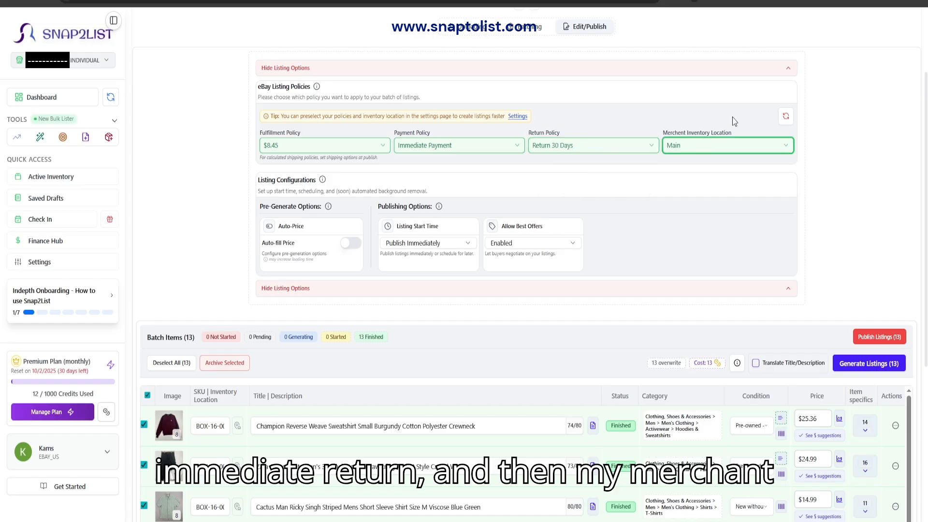
Check the publishing options for Publish Immediately as the listing start time and Enabled for Allow Best Offers
scroll(527, 289, down, 1)
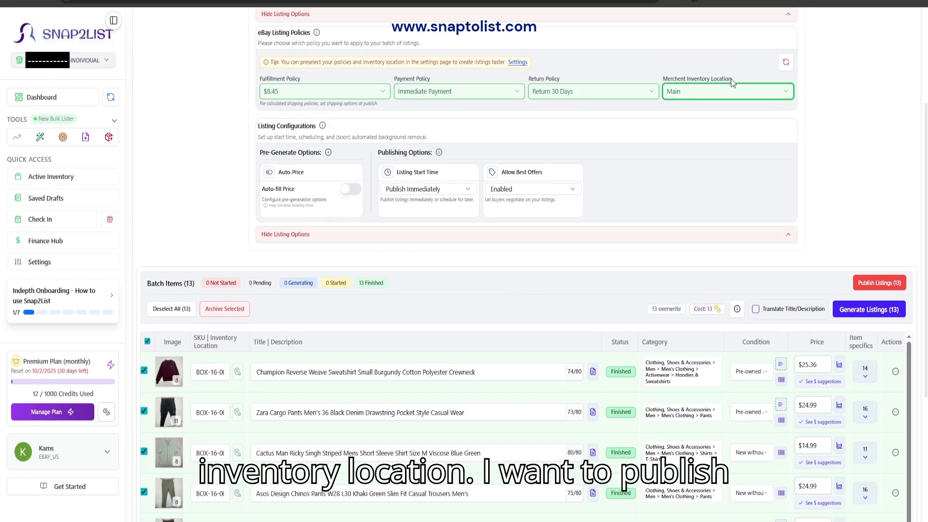
scroll(705, 116, down, 1)
double_click(429, 136)
click(524, 131)
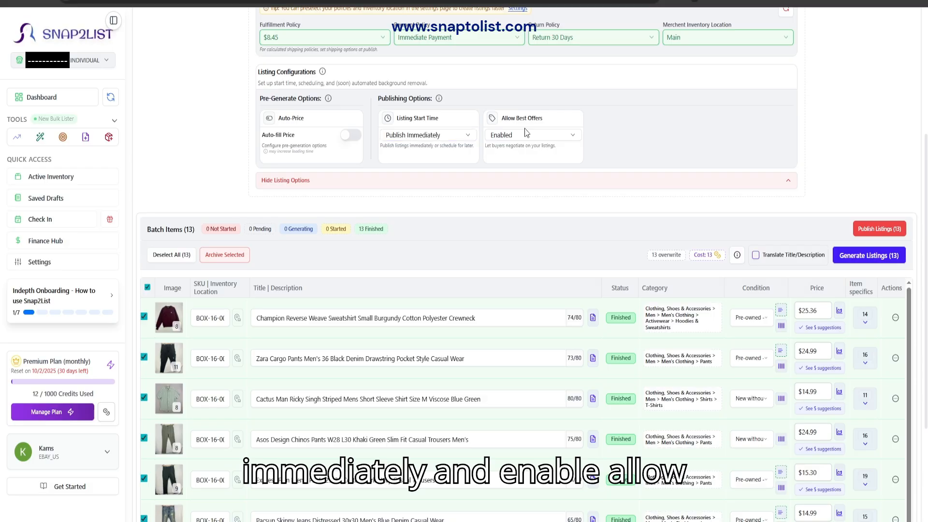
click(525, 133)
click(513, 133)
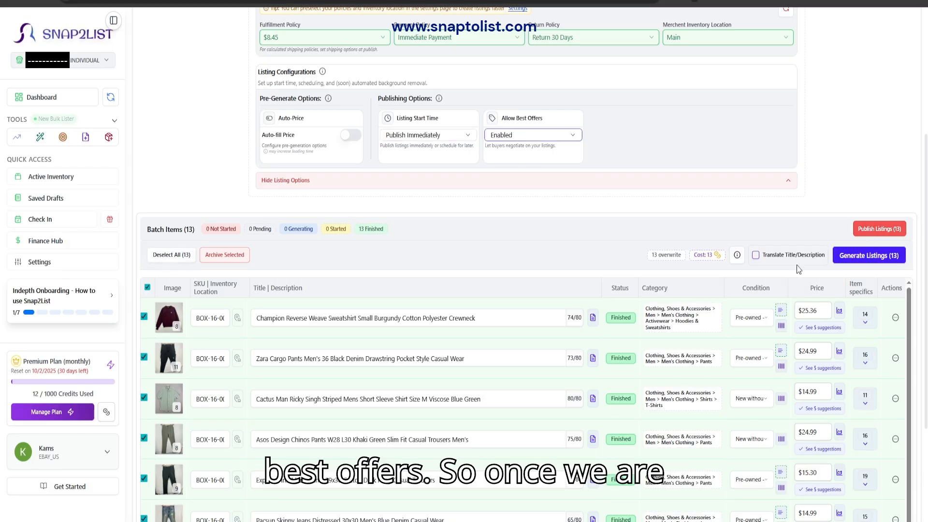
Look over the finished batch and open the publish summary for all 13 listings
scroll(435, 325, down, 7)
scroll(470, 392, up, 4)
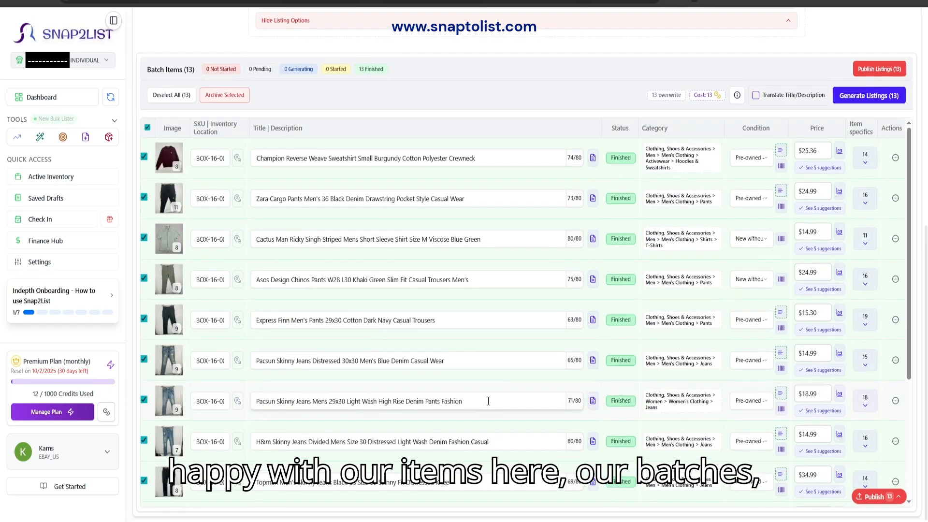
scroll(488, 400, up, 2)
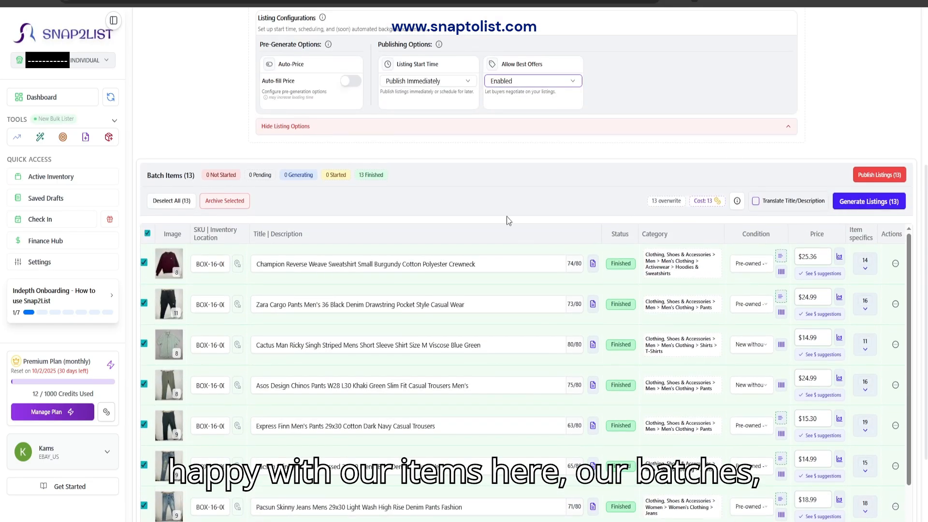
click(876, 175)
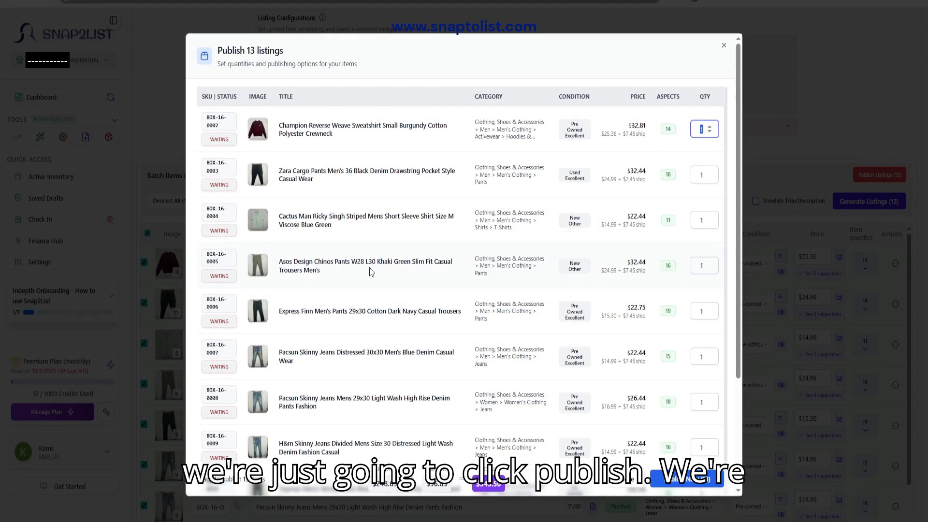
Review the listings and their item aspects in the publish summary, and publish all 13 listings
scroll(412, 276, down, 1)
scroll(425, 275, up, 1)
scroll(709, 271, down, 5)
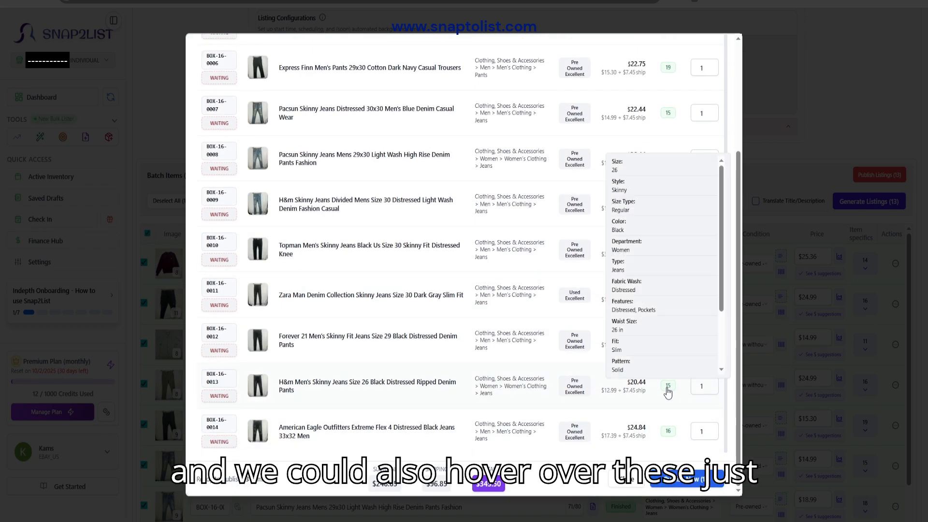
mouse_move(667, 164)
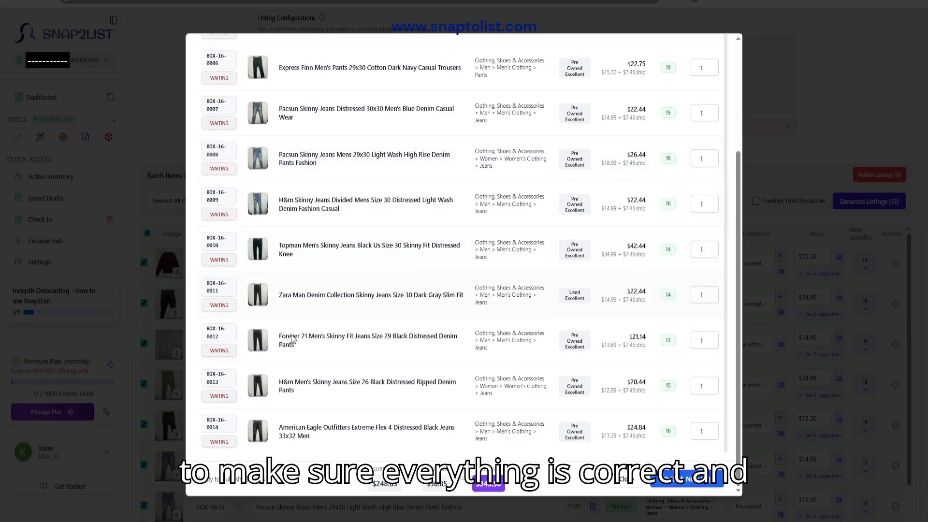
scroll(335, 321, up, 6)
scroll(440, 392, down, 4)
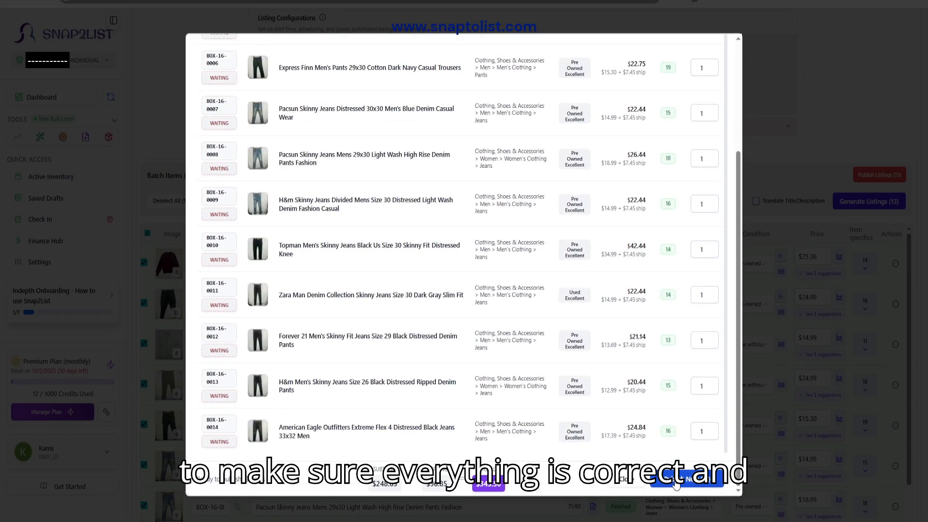
click(686, 479)
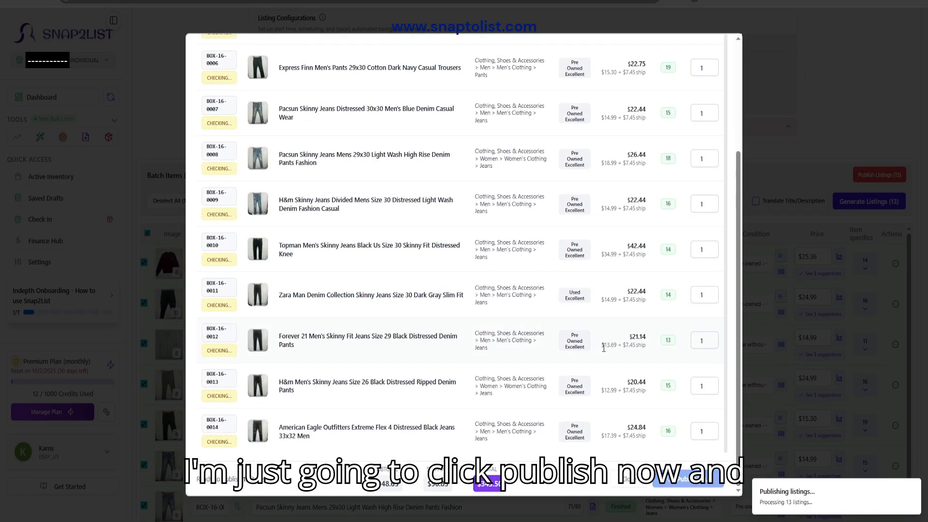
scroll(318, 255, up, 2)
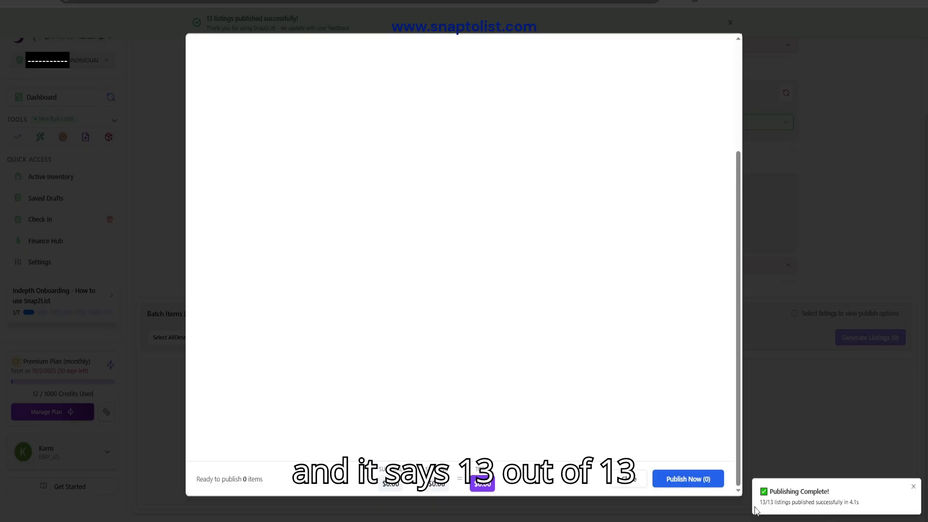
Close the publish summary and look through the published listings in the active inventory
click(681, 485)
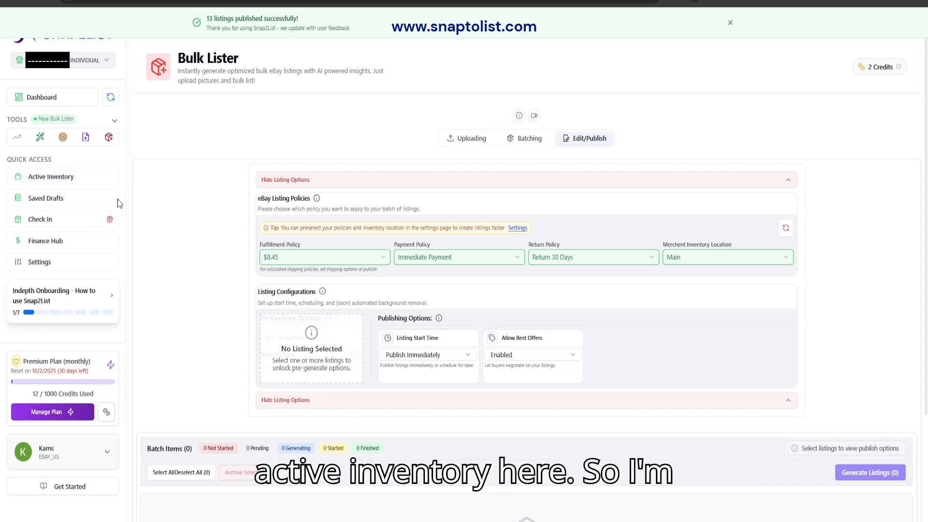
click(48, 177)
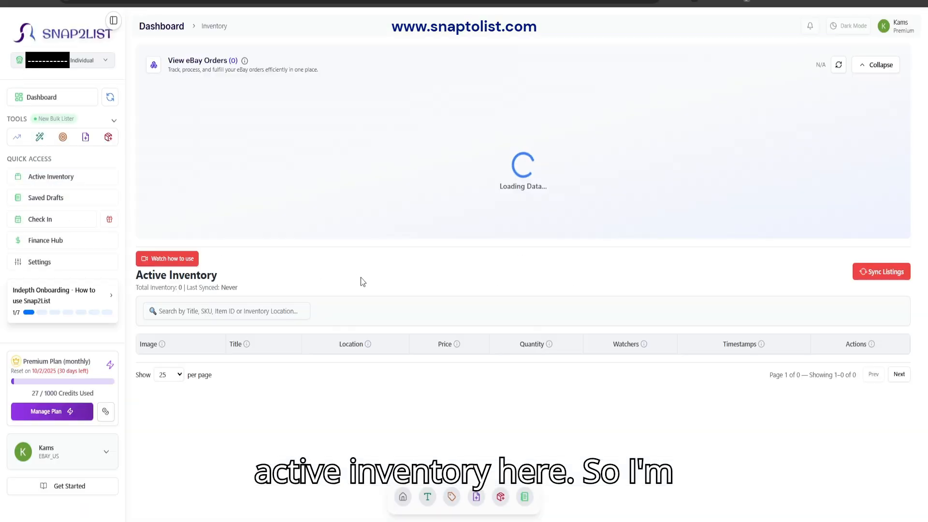
scroll(556, 293, down, 5)
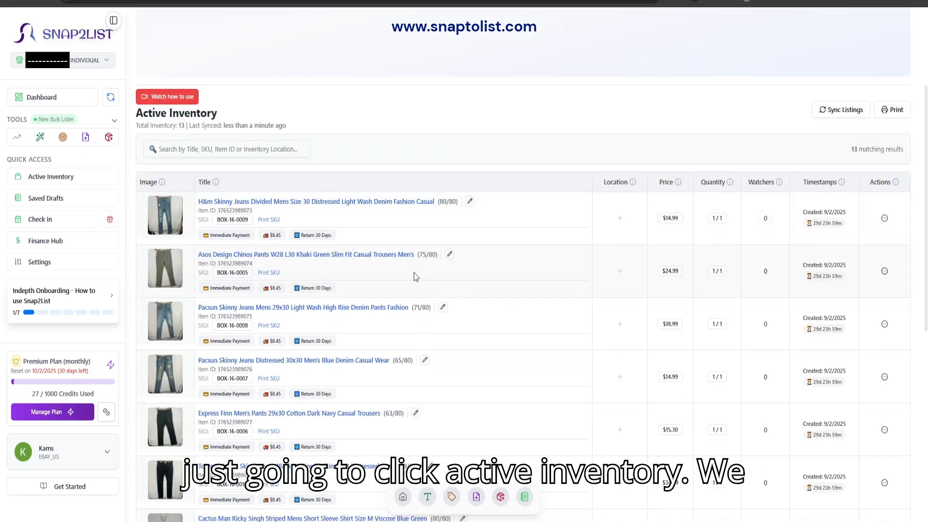
scroll(473, 400, down, 7)
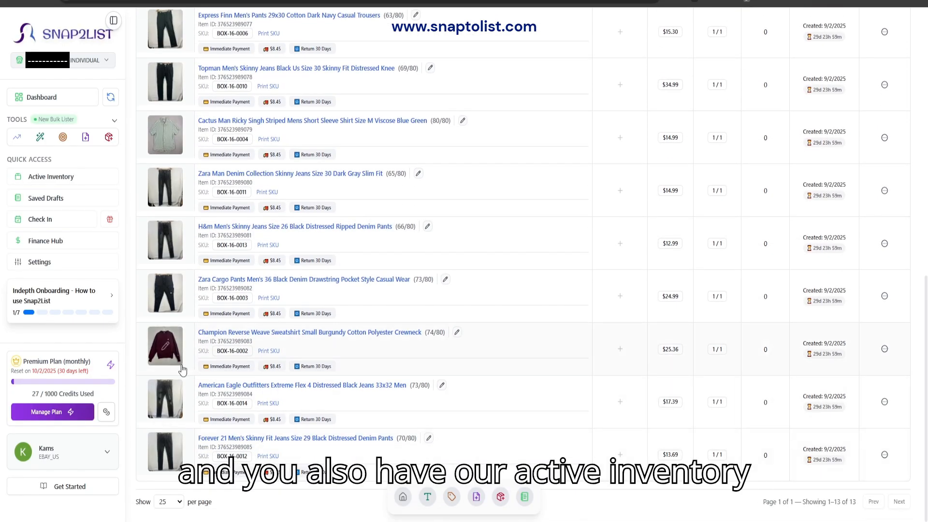
scroll(371, 334, up, 12)
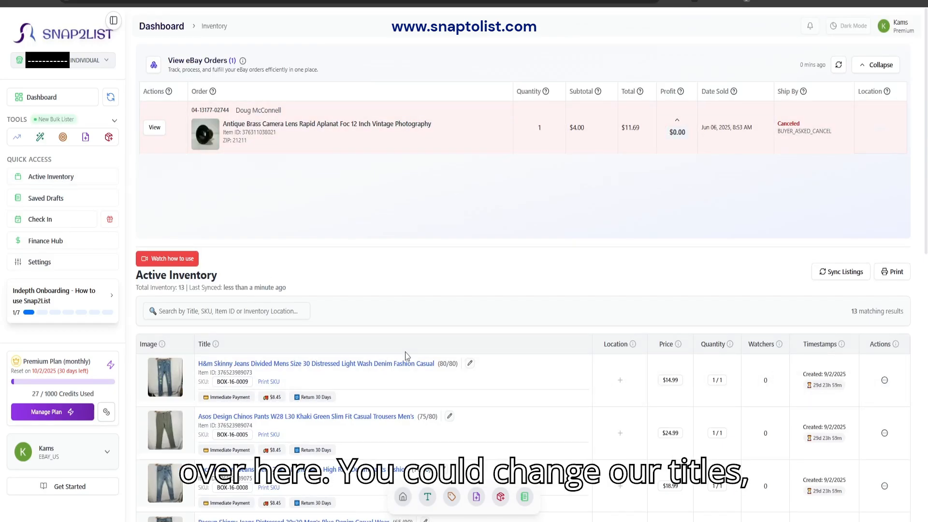
Check the title editor and its AI title generation option for the Topman skinny jeans, and leave both without changes
scroll(422, 382, down, 7)
click(429, 305)
click(613, 263)
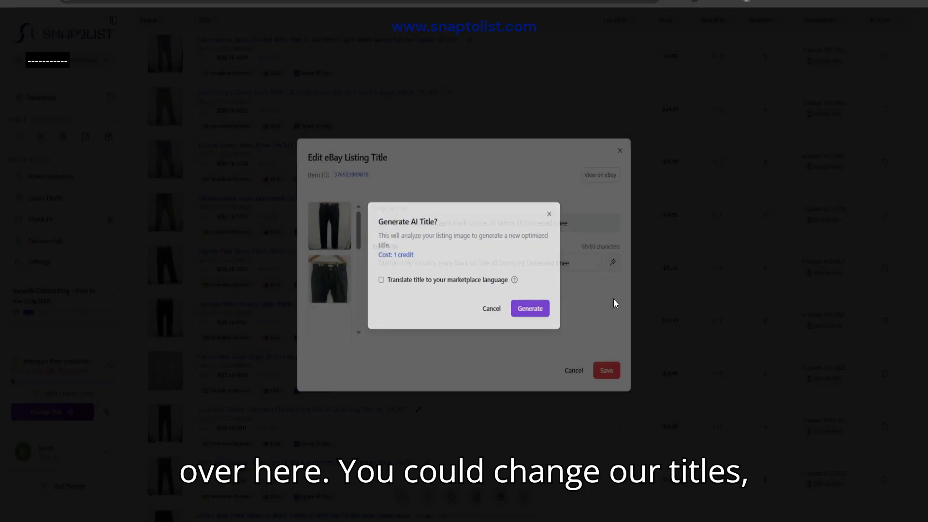
click(491, 314)
click(620, 150)
Check the image editor and the price suggestions with similar listings for the Express Finn men's pants
click(165, 265)
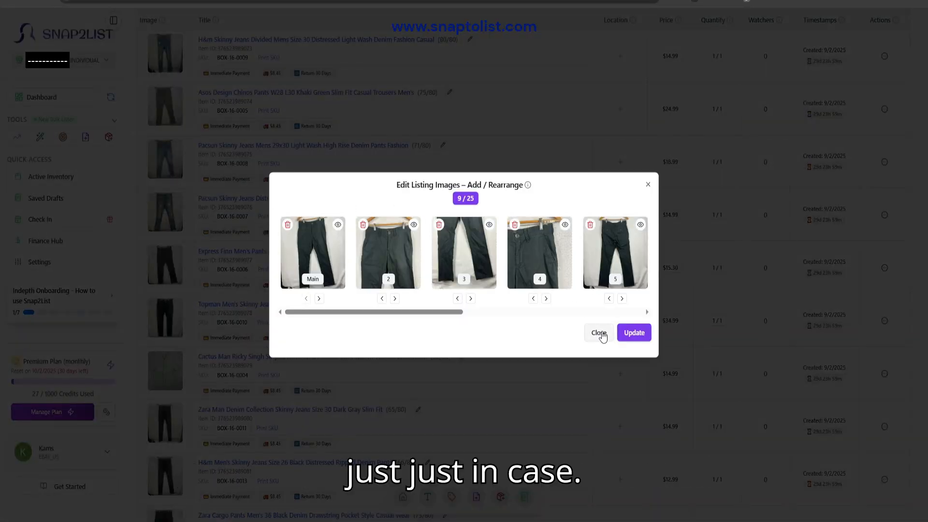
click(598, 332)
click(667, 267)
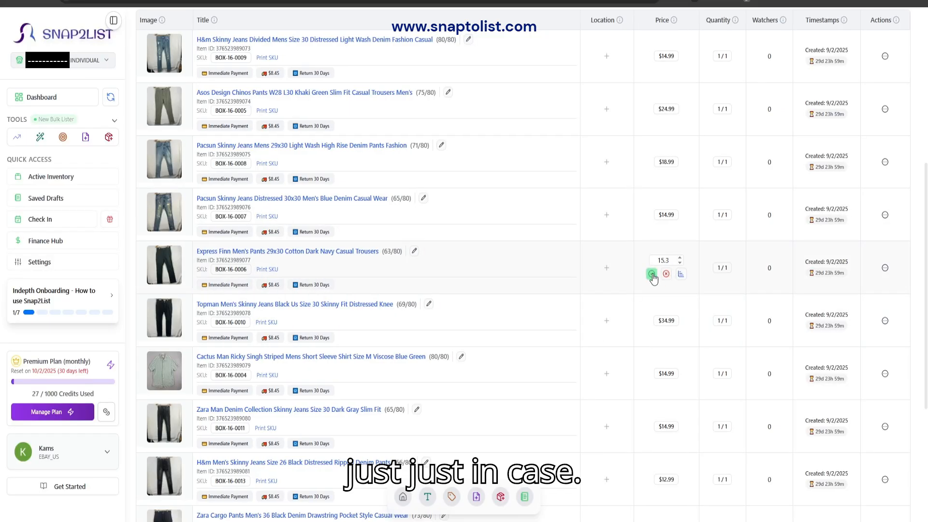
click(680, 274)
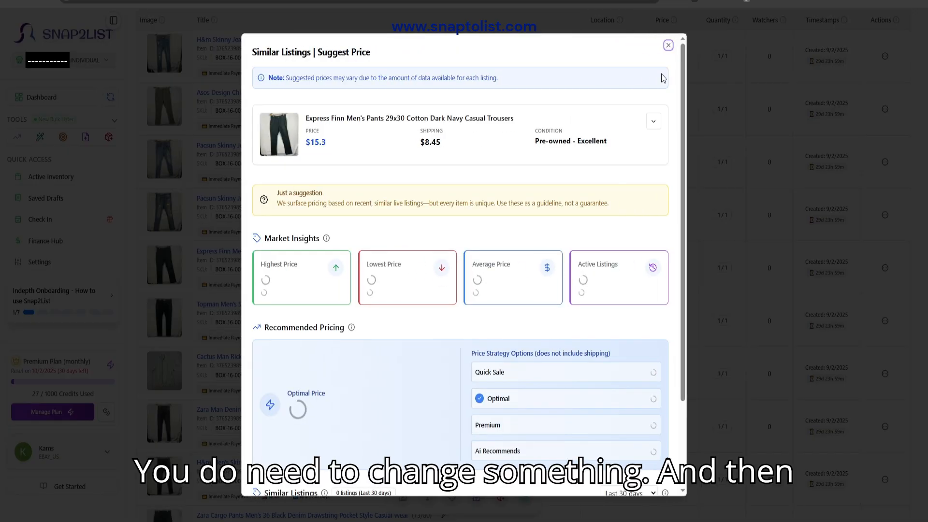
scroll(618, 273, down, 2)
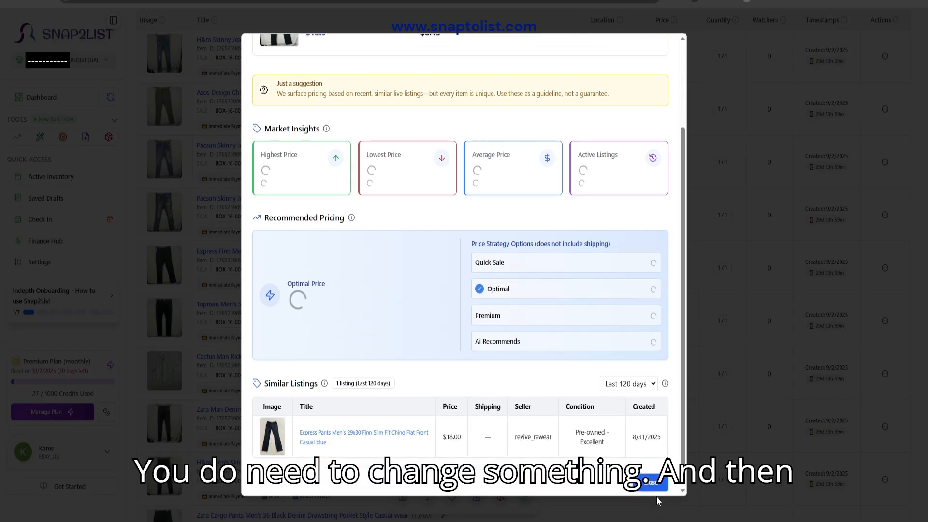
click(654, 488)
Try entering AD as the level 1 inventory location of the H&M Divided skinny jeans, and cancel the assignment
scroll(364, 327, up, 6)
scroll(369, 376, down, 3)
click(609, 217)
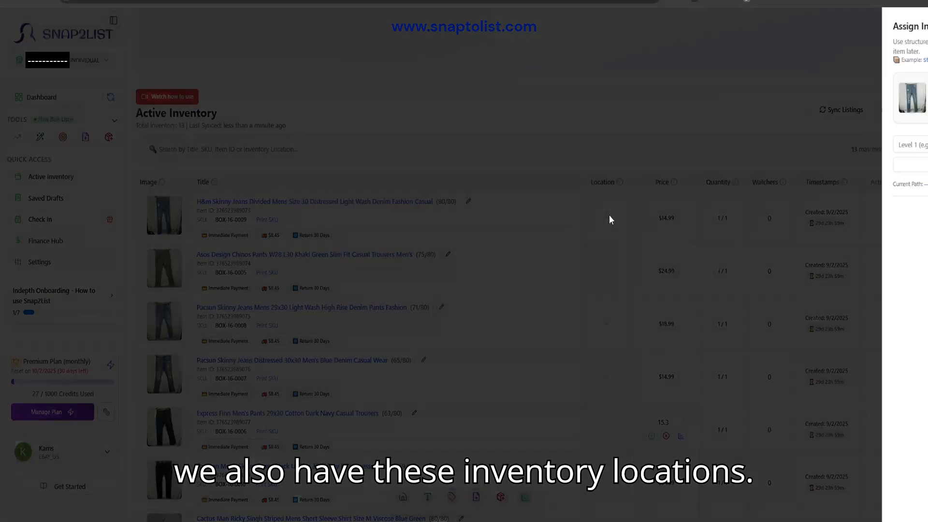
click(809, 146)
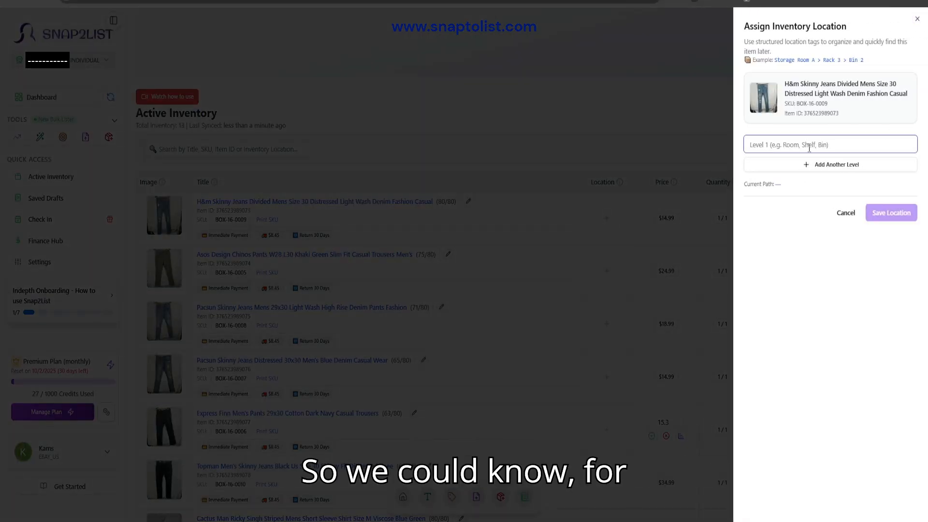
text(AD)
drag(865, 62, 828, 58)
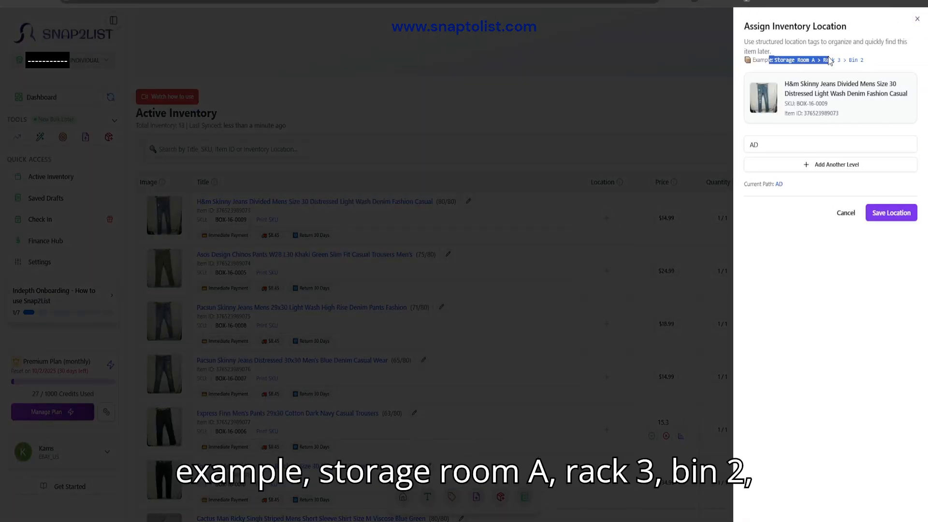
click(845, 213)
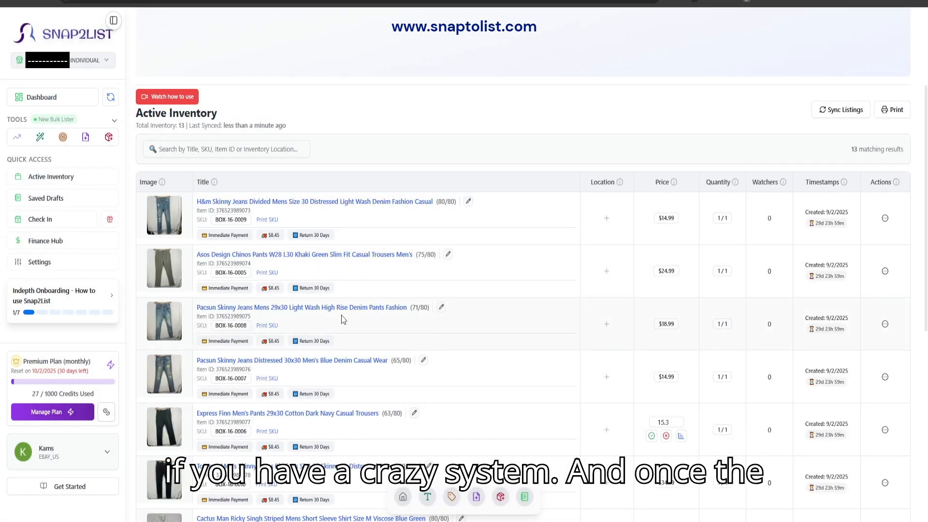
Switch to the single Create Listing tool and delete the unfinished Urban Outfitters women's top listing
scroll(381, 324, up, 3)
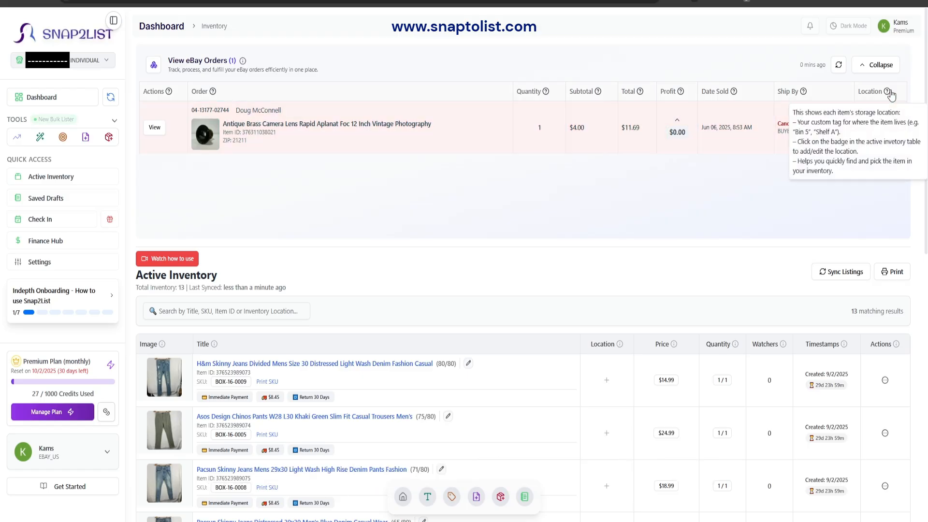
scroll(272, 208, down, 3)
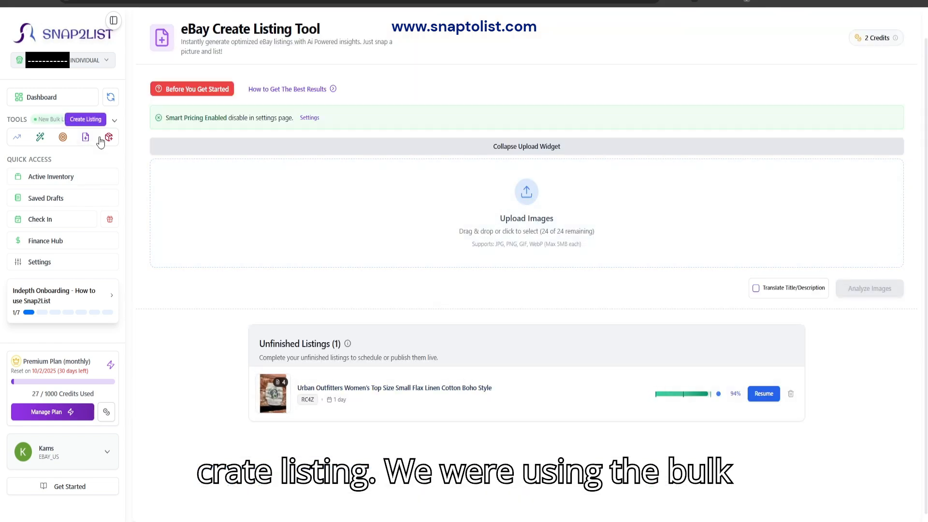
click(790, 396)
click(543, 315)
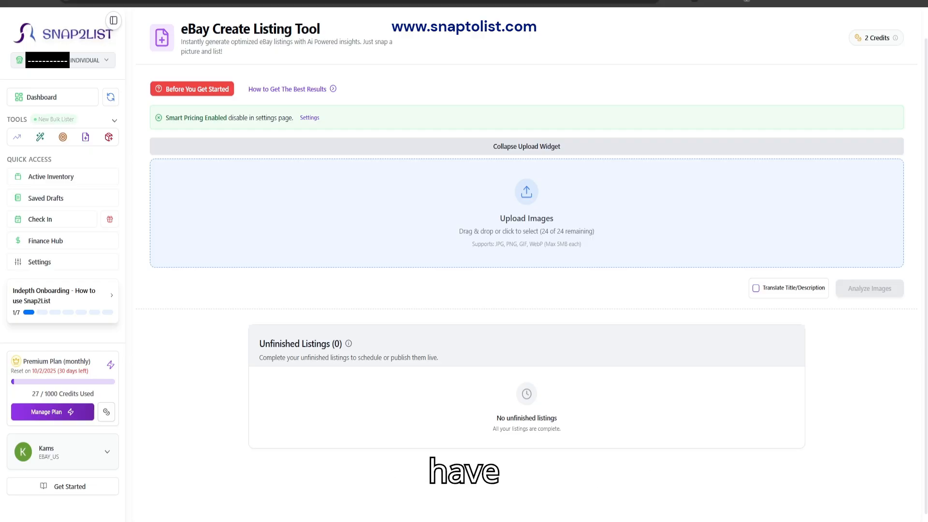
Upload the four photos of the Kingston RAM kit and have the images analyzed
click(851, 507)
scroll(599, 315, down, 4)
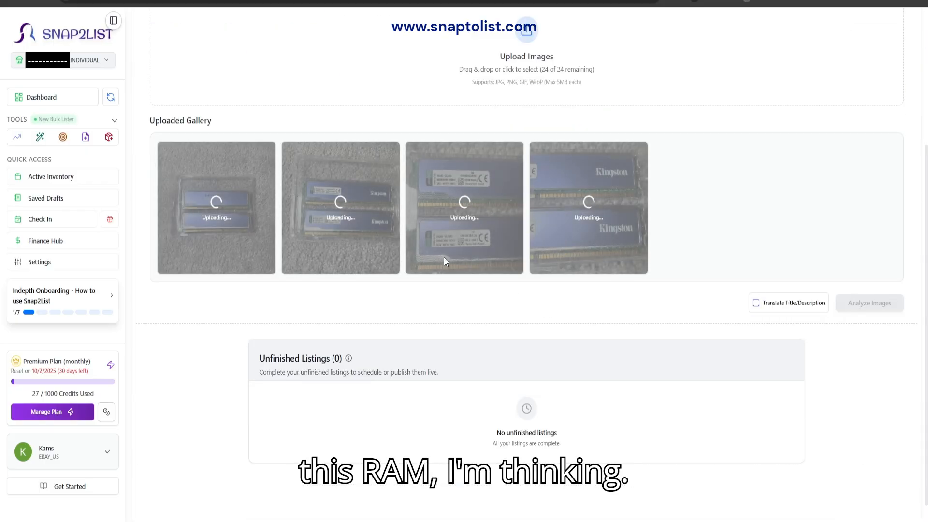
scroll(460, 263, down, 1)
scroll(464, 270, up, 2)
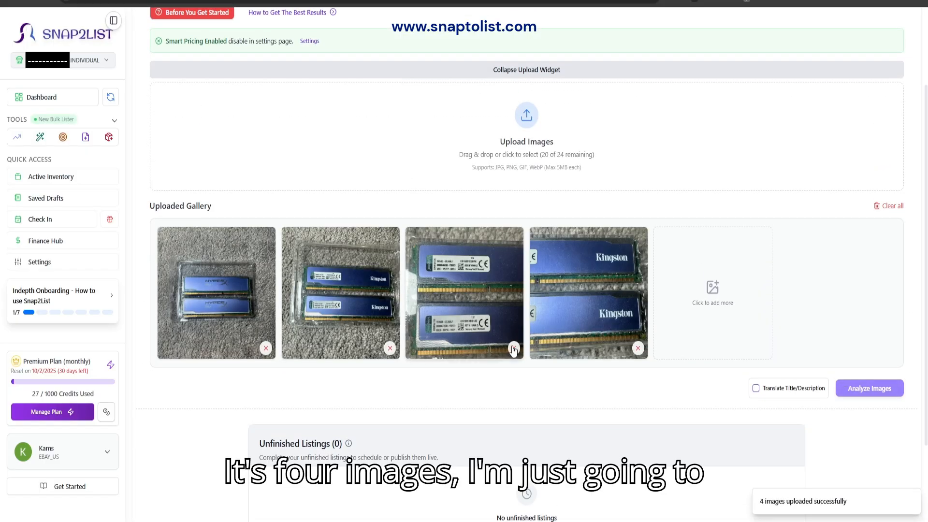
click(869, 388)
click(856, 428)
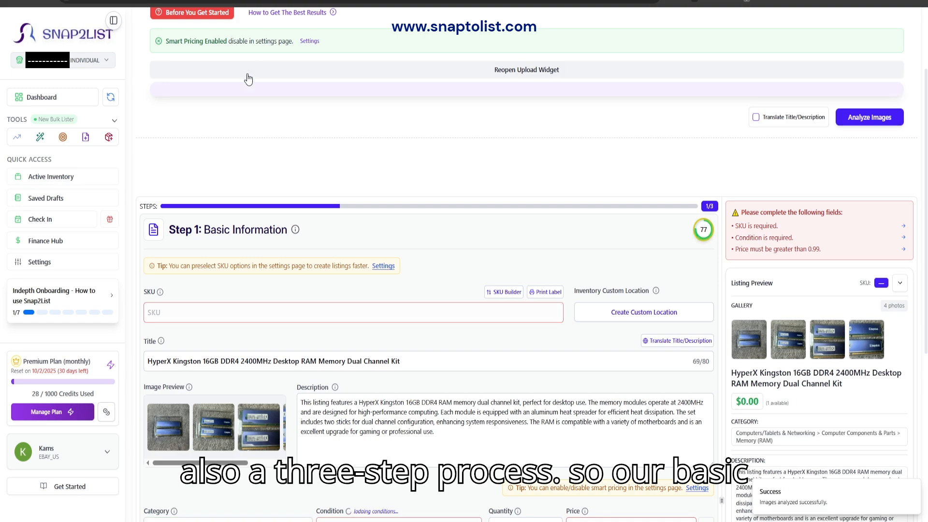
Set the RAM listing's SKU to BOX-16-0015
scroll(329, 163, down, 1)
click(280, 263)
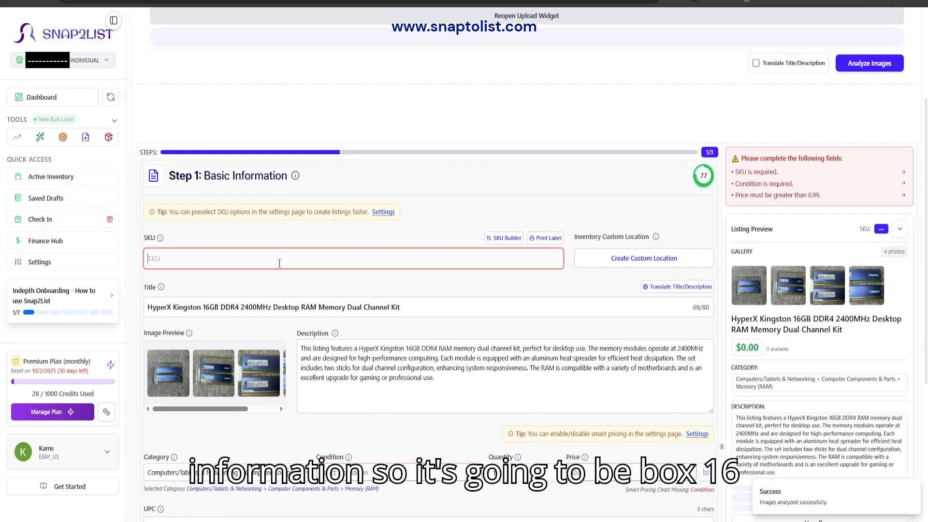
text(BOX-16)
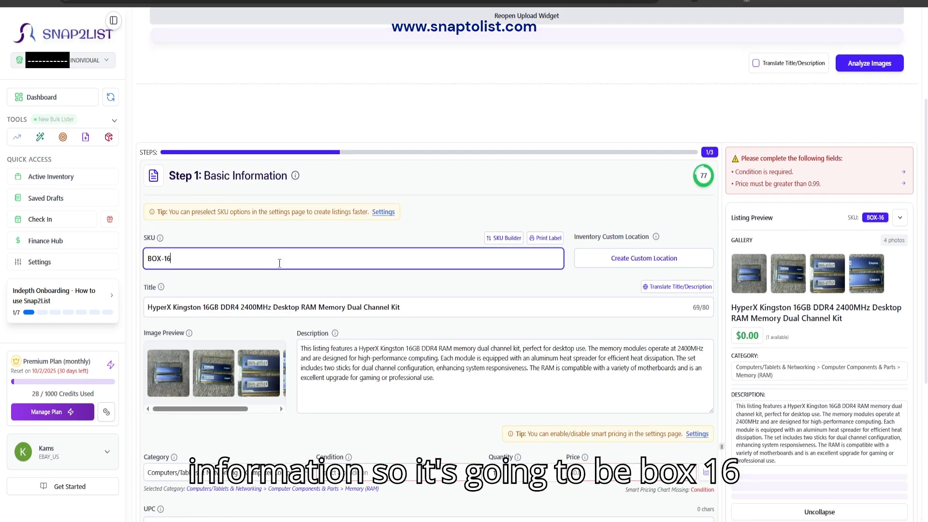
text(-00)
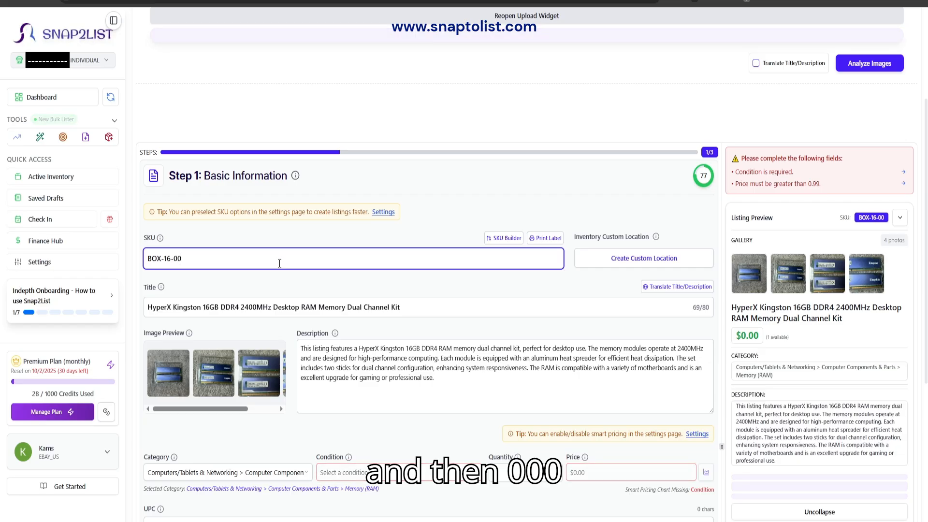
text(0)
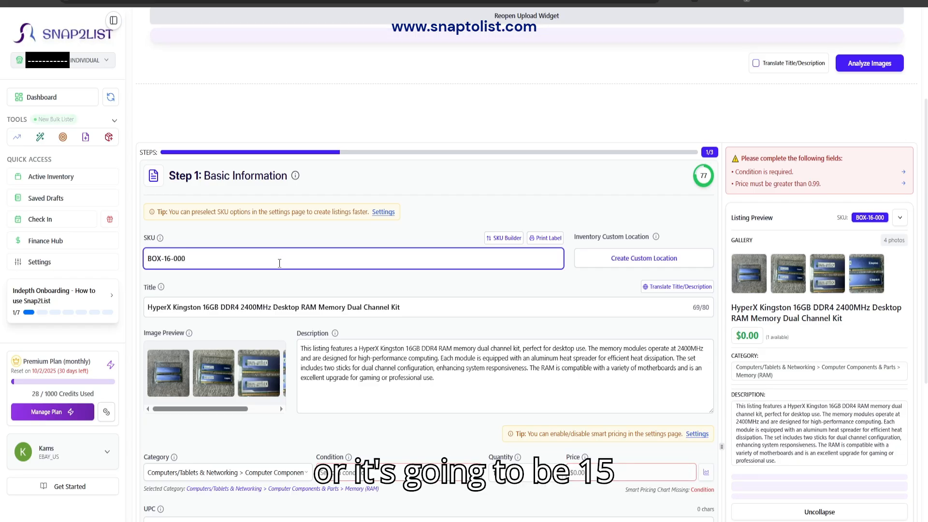
click(261, 282)
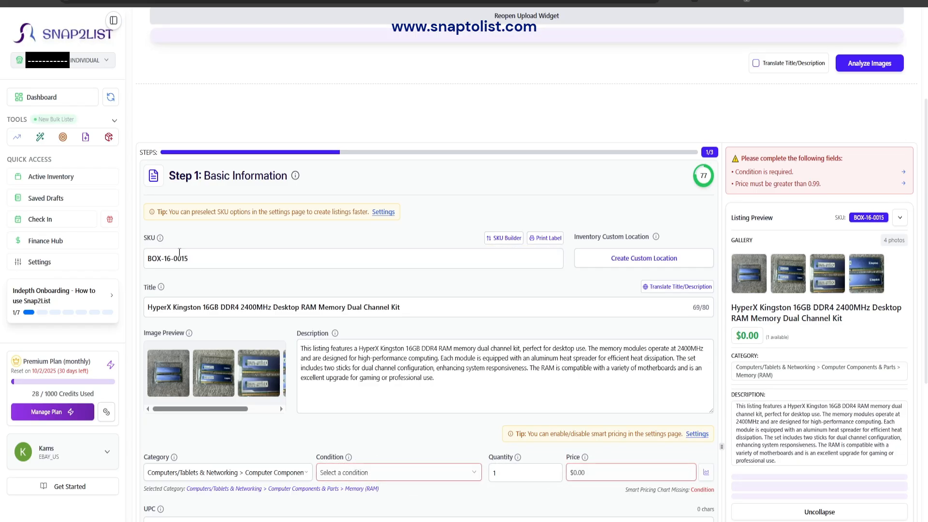
Check the SKUs of the published listings in the active inventory to confirm the next number in the BOX-16 series
scroll(150, 234, down, 1)
click(99, 197)
scroll(341, 346, down, 6)
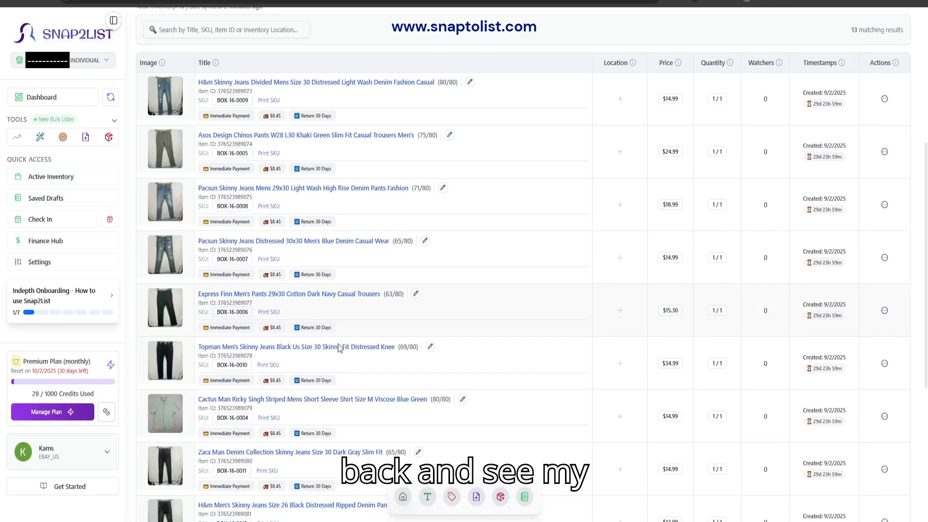
scroll(338, 346, up, 2)
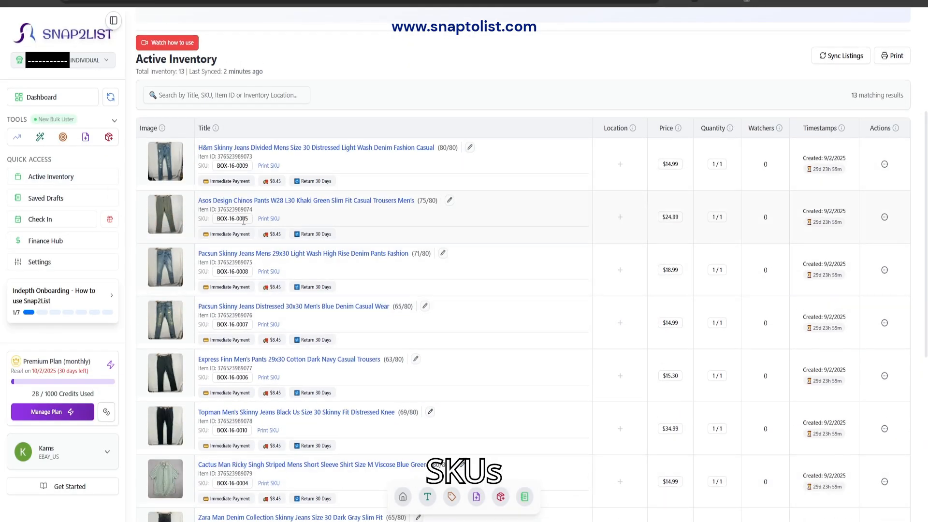
scroll(248, 280, down, 3)
scroll(242, 242, down, 5)
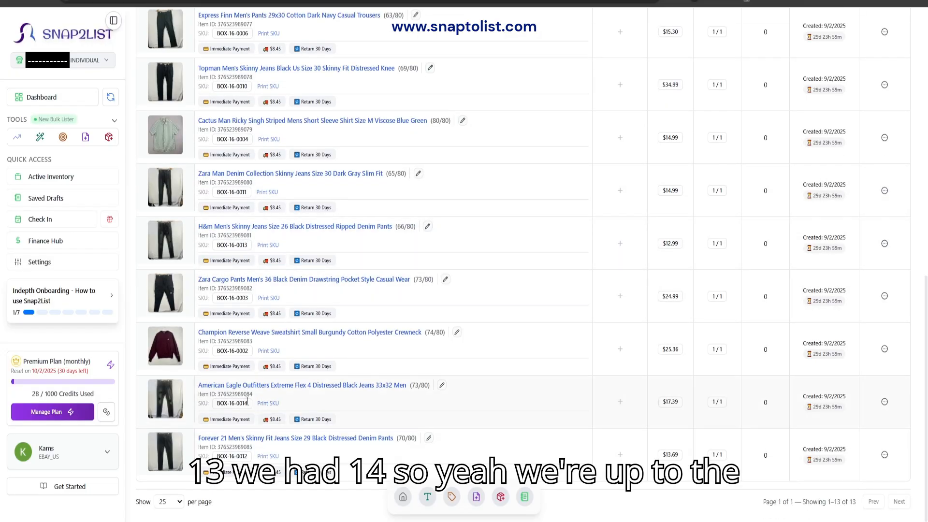
scroll(235, 449, up, 8)
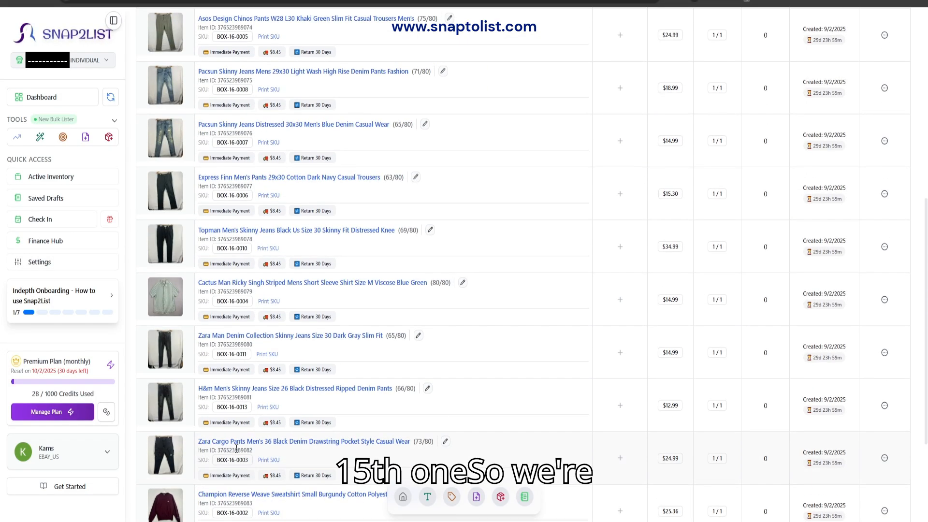
Return to the single Create Listing tool and resume the unfinished HyperX Kingston RAM listing
click(86, 137)
scroll(267, 338, down, 4)
scroll(194, 234, up, 6)
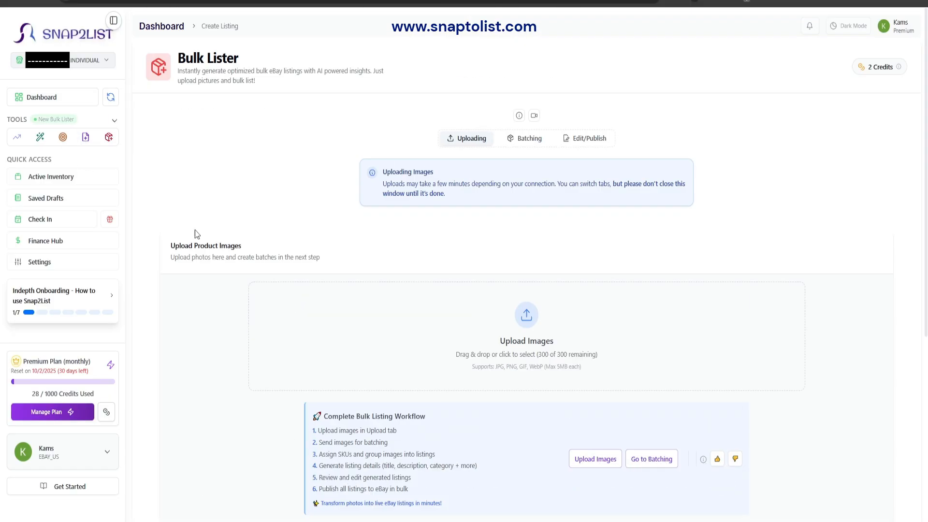
click(86, 136)
scroll(207, 275, down, 1)
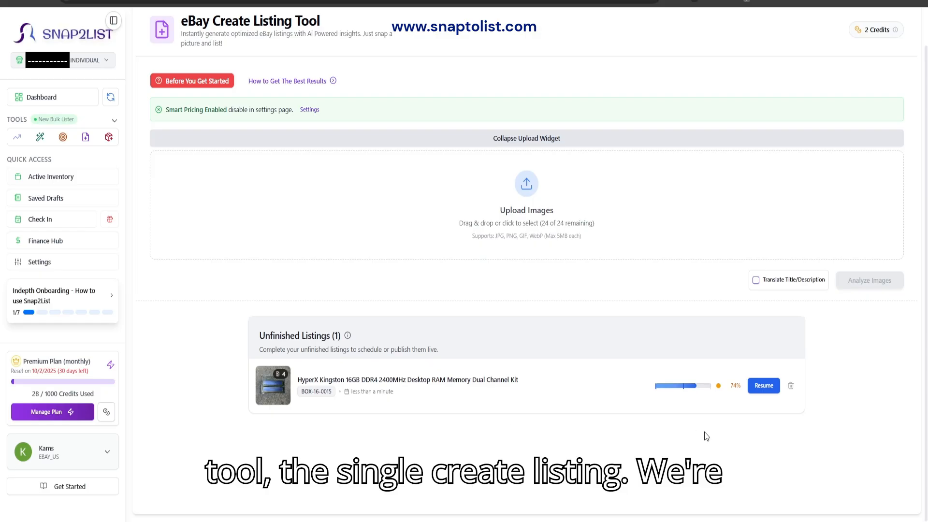
click(762, 385)
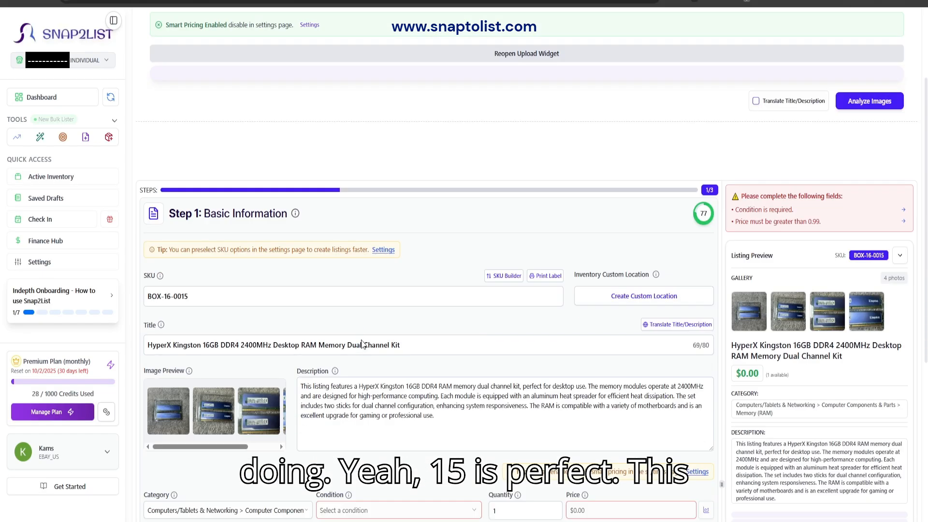
Check the 16GB capacity in the RAM listing's title against the module labels in an enlarged gallery photo
scroll(314, 308, down, 2)
click(416, 209)
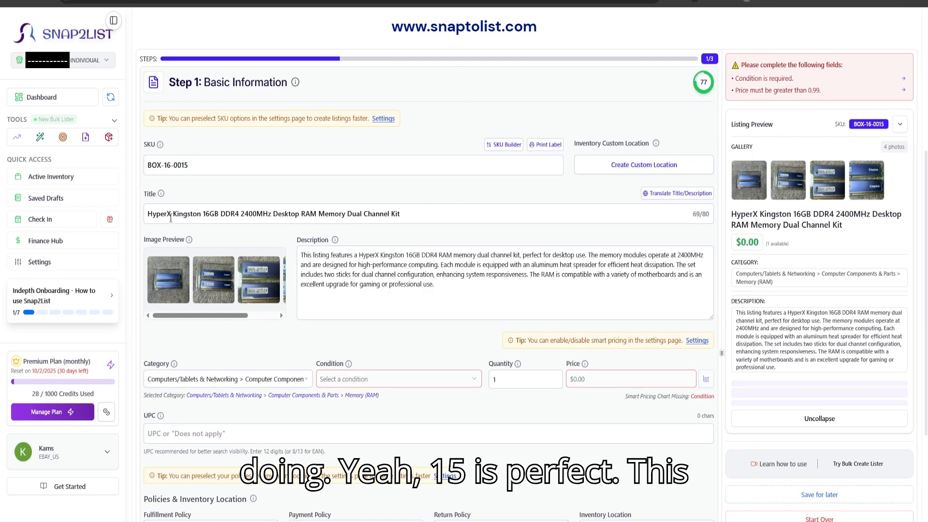
drag(222, 213, 203, 213)
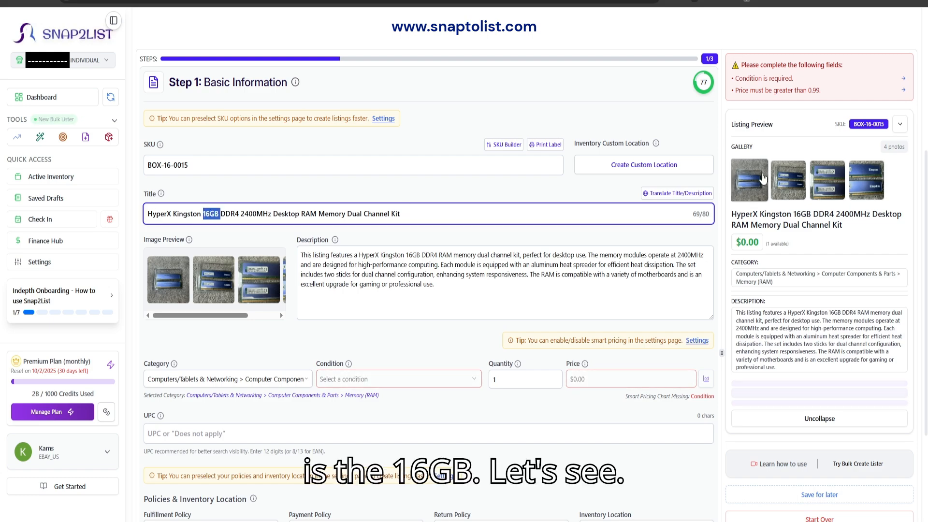
click(815, 192)
scroll(474, 222, up, 3)
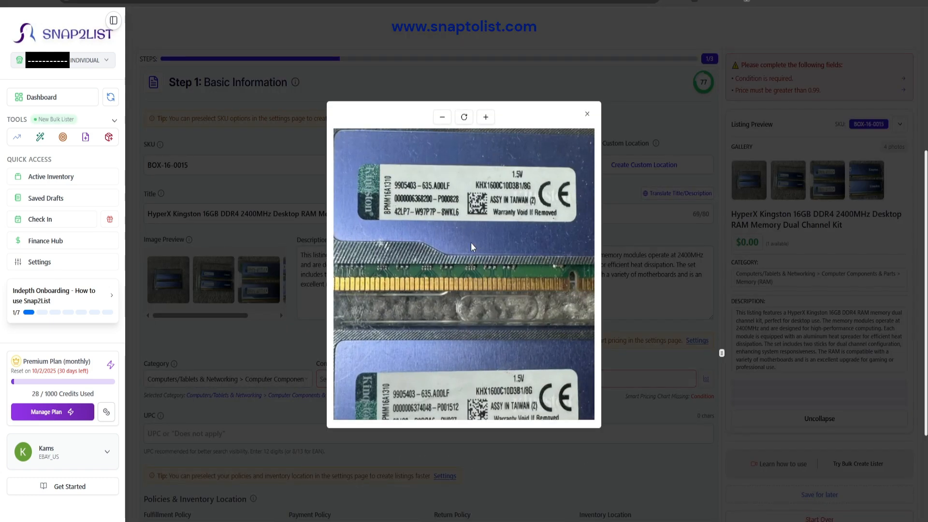
Examine the part number and capacity markings on both RAM module labels in the enlarged gallery photo
scroll(464, 242, down, 3)
scroll(456, 357, up, 2)
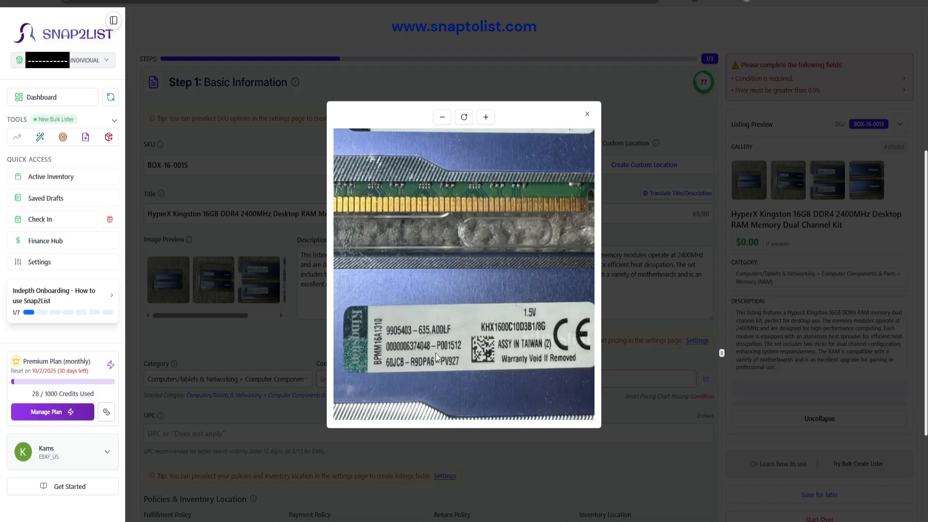
scroll(436, 353, down, 3)
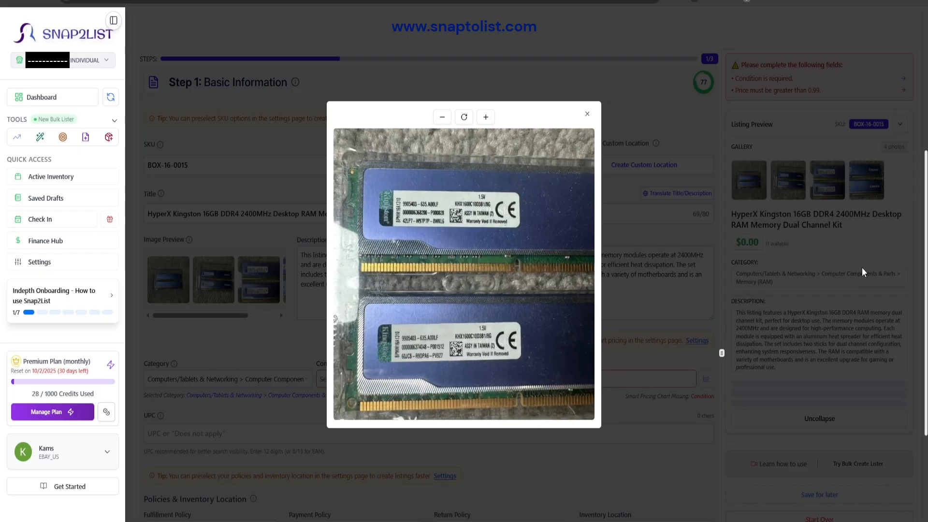
click(280, 312)
click(820, 186)
scroll(423, 226, up, 2)
drag(474, 268, 400, 175)
scroll(469, 264, down, 2)
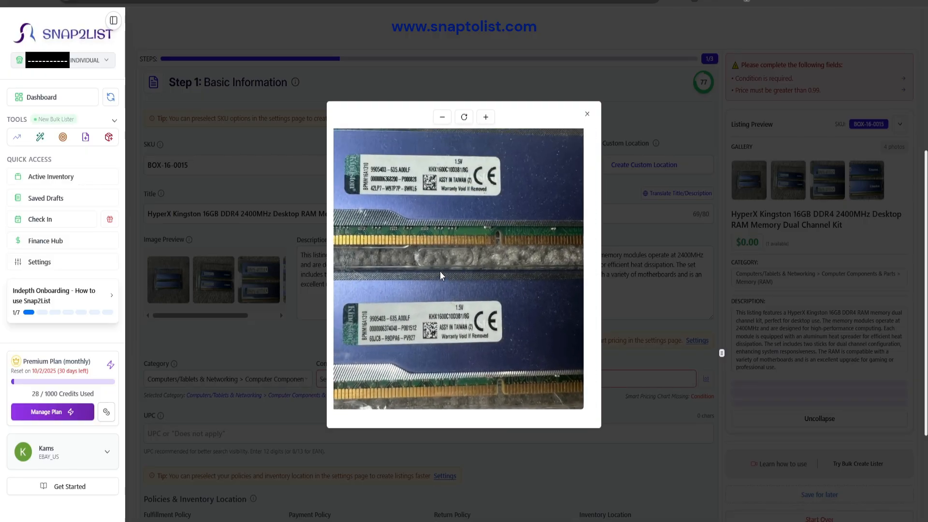
scroll(437, 272, down, 1)
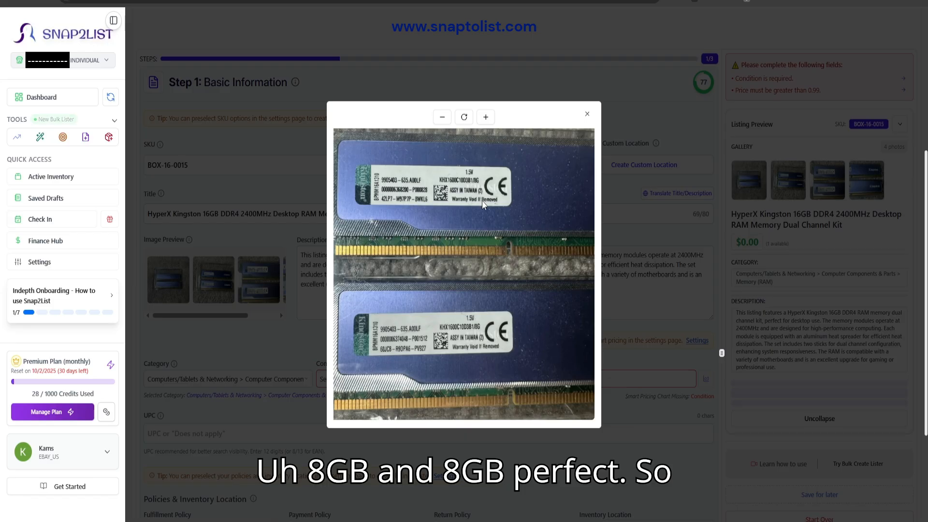
click(587, 116)
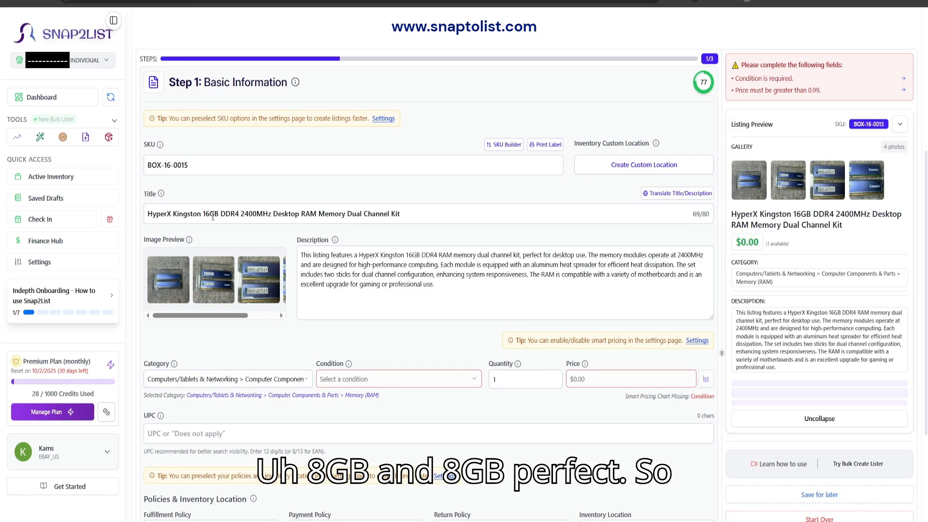
Recheck the title's 16GB and Dual Channel Kit wording against the third gallery photo
click(230, 214)
click(827, 180)
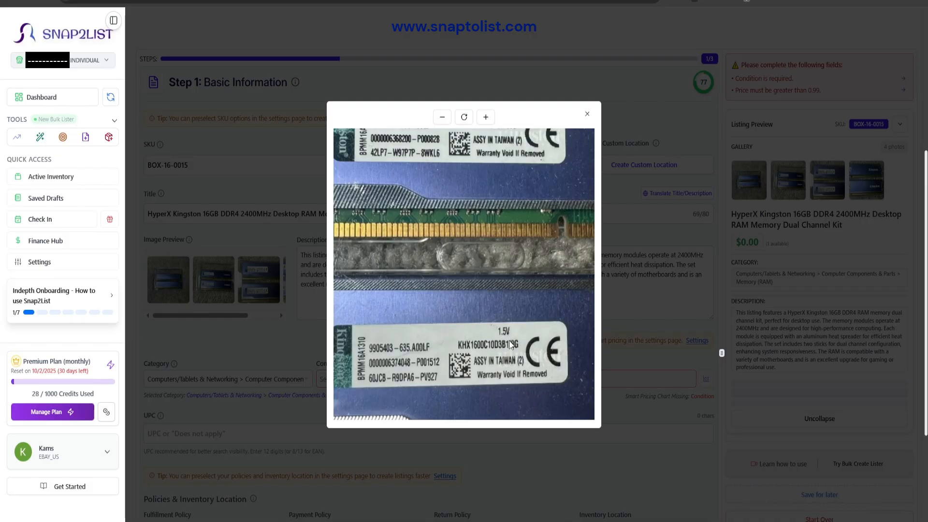
click(654, 173)
drag(338, 214, 396, 217)
click(416, 214)
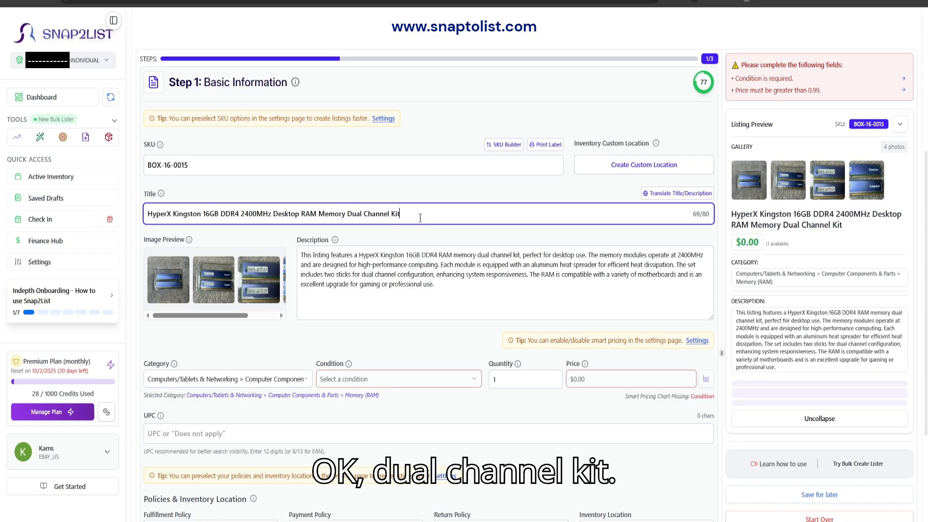
Look at the custom location form and the SKU generator, and leave both without entering anything
scroll(358, 228, down, 1)
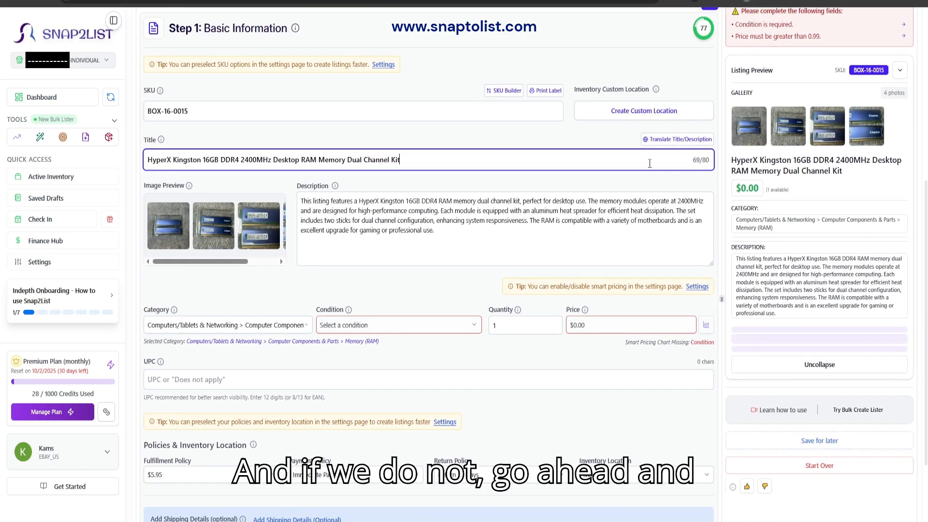
click(349, 179)
scroll(575, 150, up, 2)
click(637, 220)
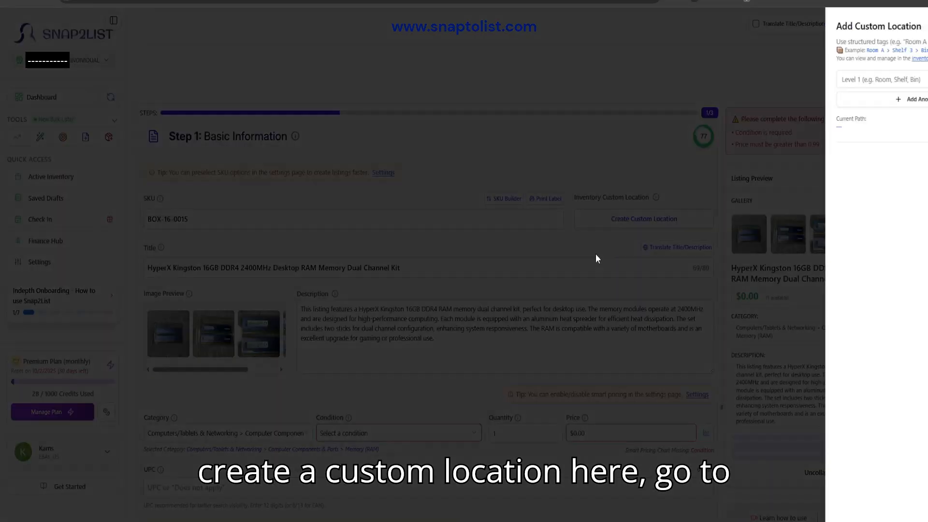
click(700, 164)
click(514, 203)
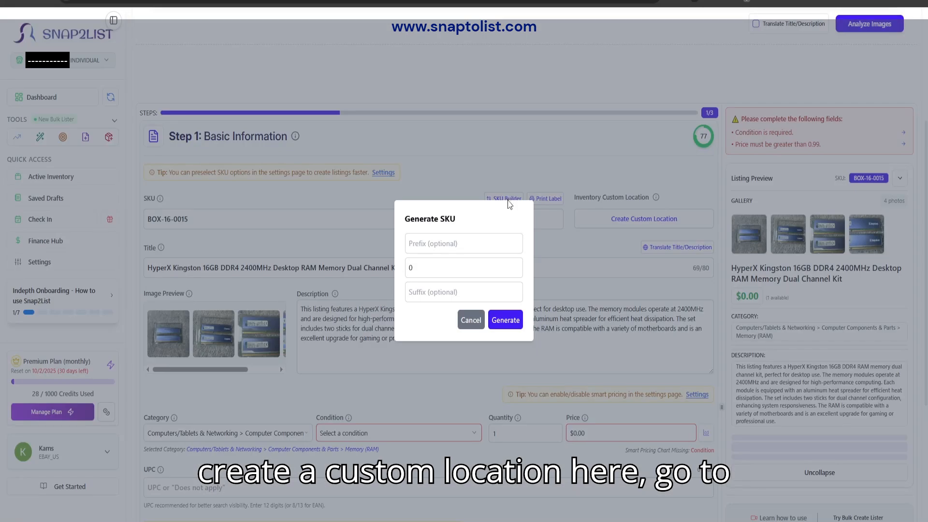
click(472, 320)
Preview the listing's SKU label in the Basic and Standard templates and close it without printing
click(545, 199)
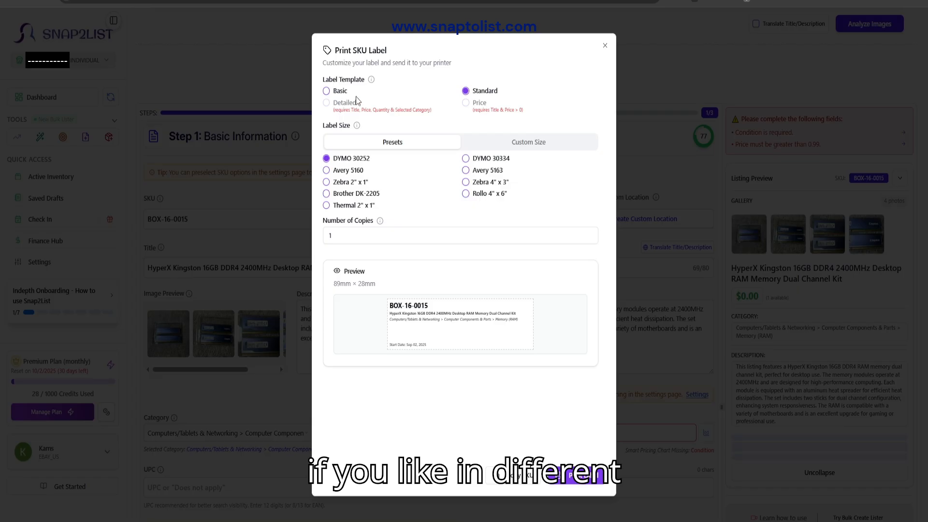
click(344, 92)
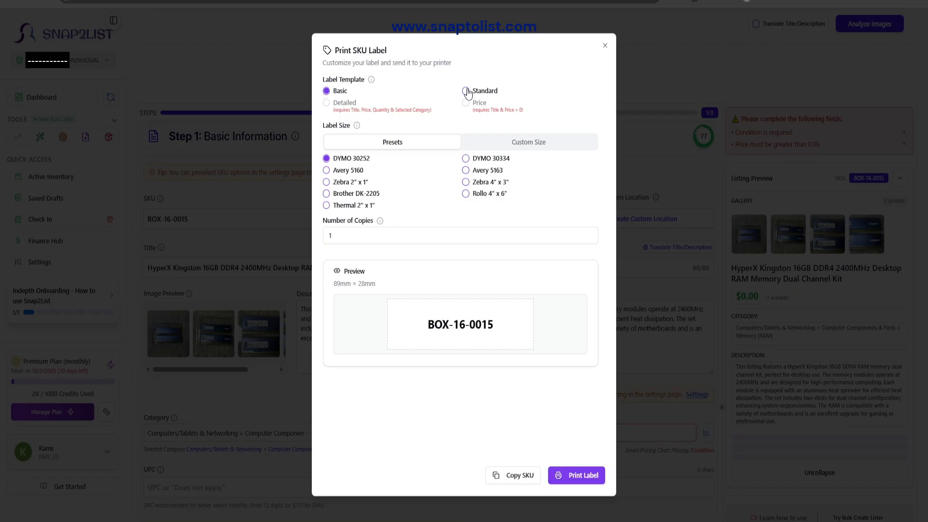
click(466, 92)
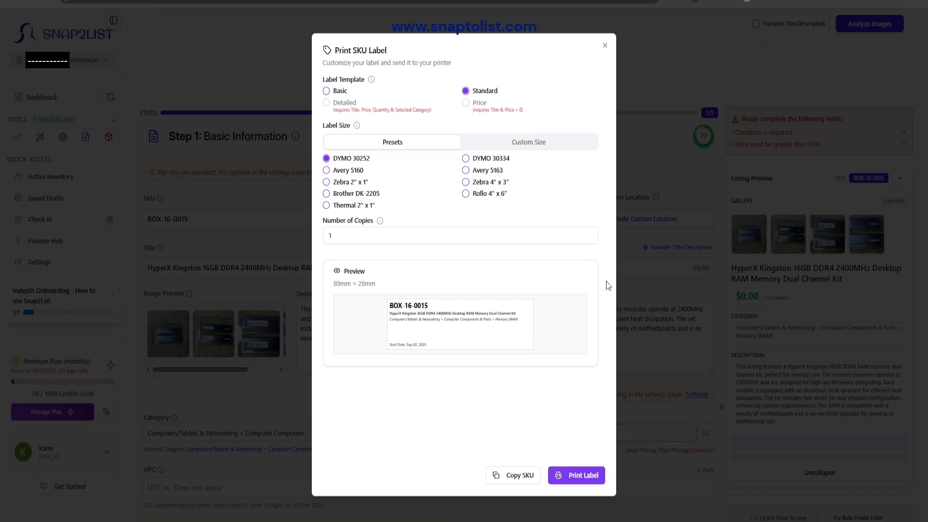
click(603, 46)
Review the category suggestions, keeping Memory (RAM), and set the item's condition to Used
scroll(380, 377, down, 3)
click(243, 271)
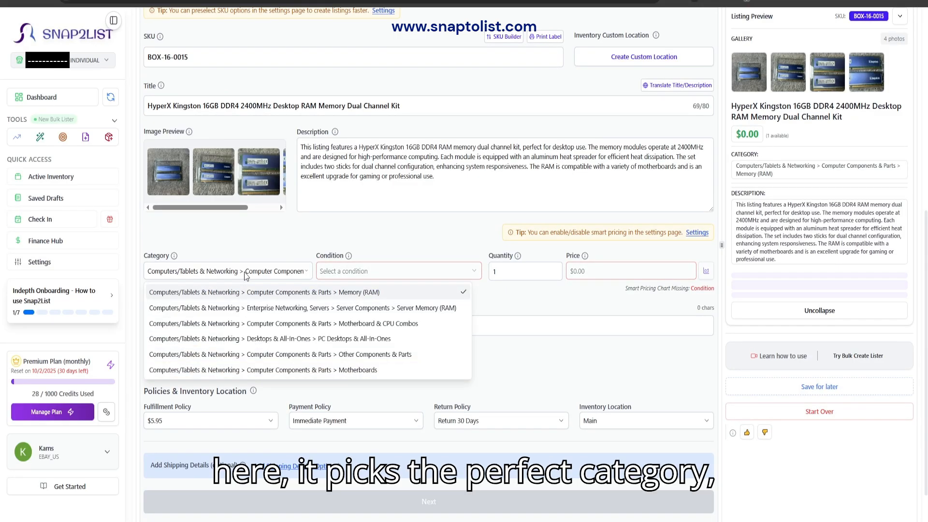
click(372, 271)
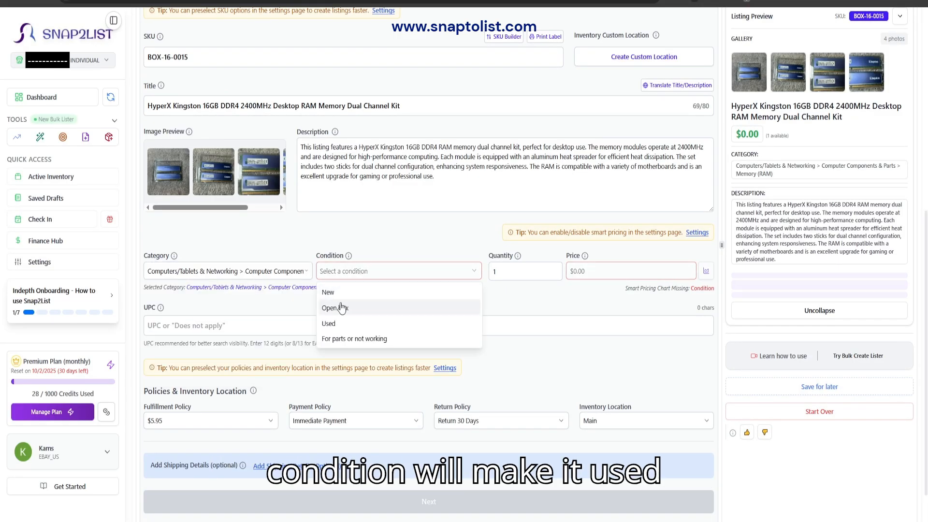
click(350, 324)
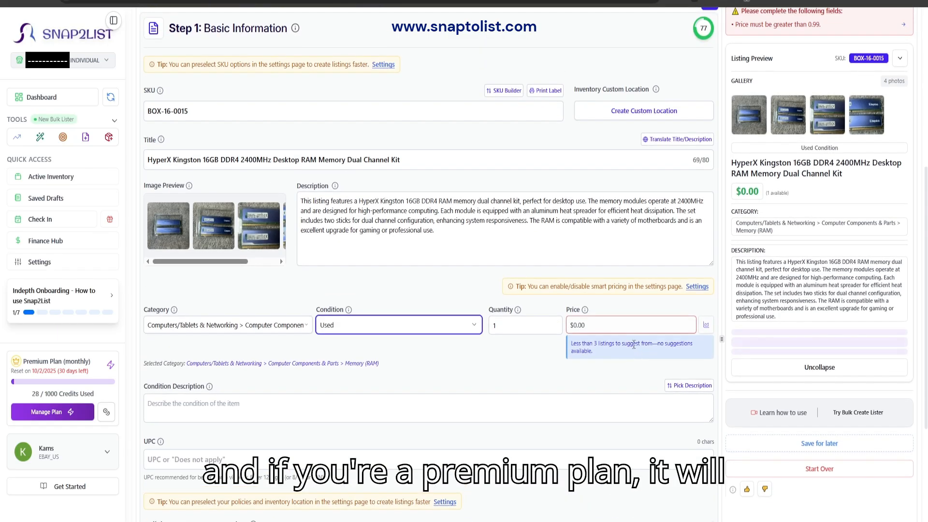
Set the RAM listing's price to $18.99
click(633, 303)
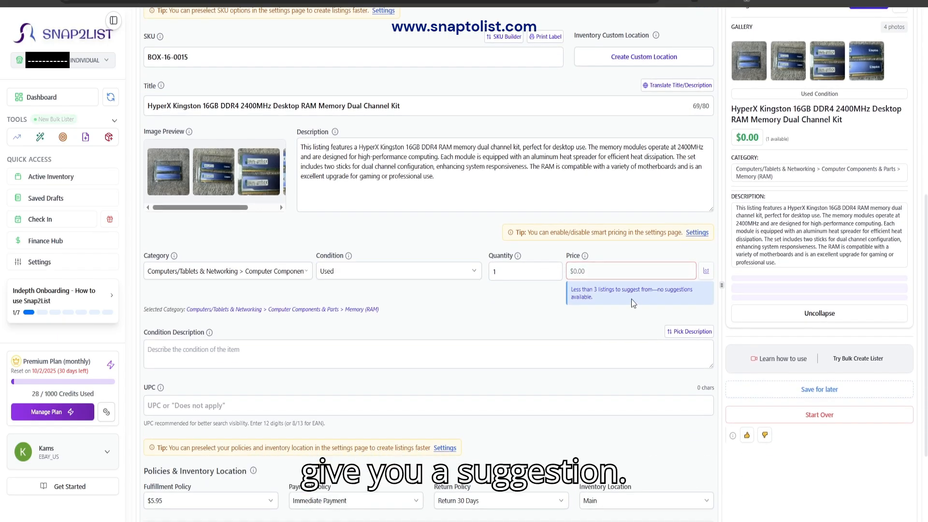
click(416, 269)
click(435, 269)
click(610, 270)
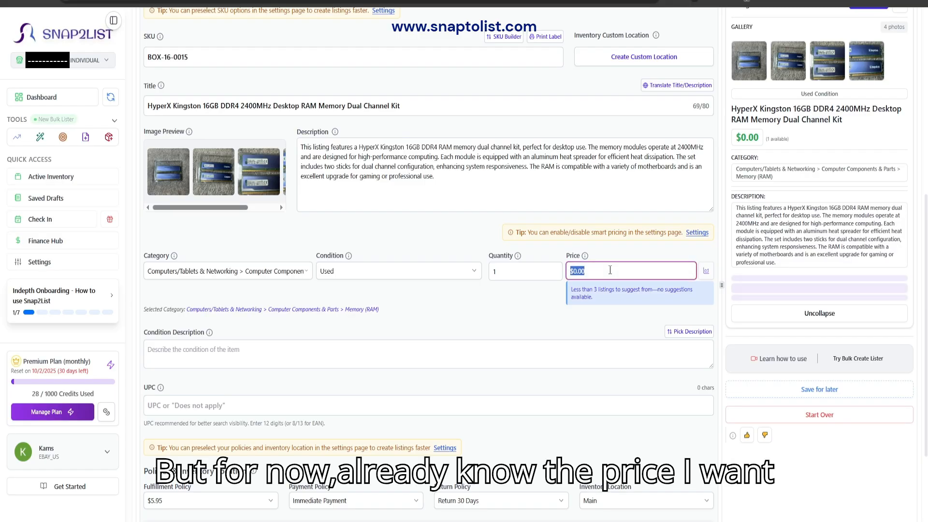
text(18.99)
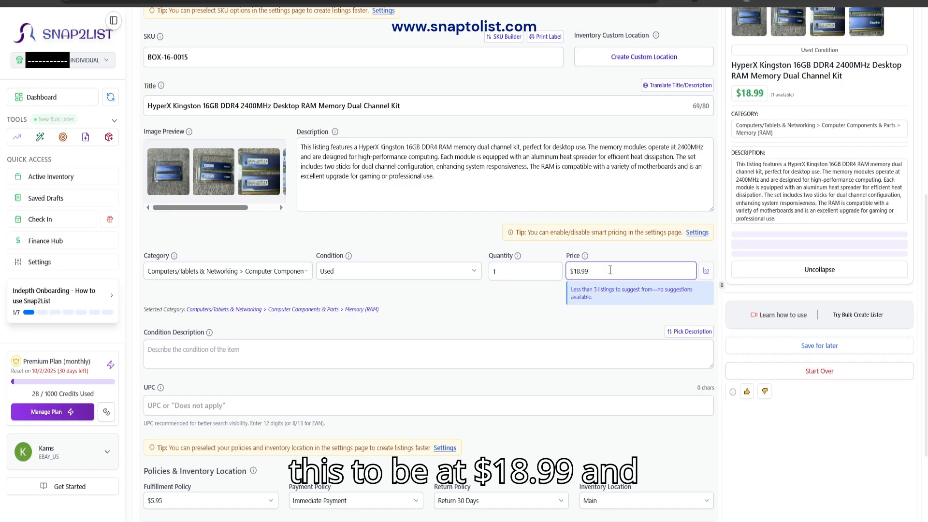
Apply the predefined condition description "Well-used with significant wear, but functional." and leave the UPC blank
scroll(425, 314, down, 1)
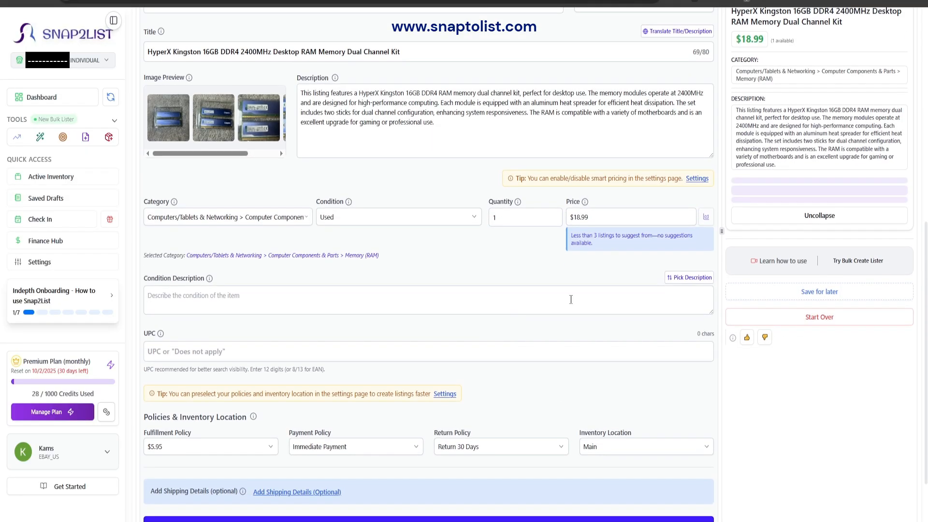
click(689, 277)
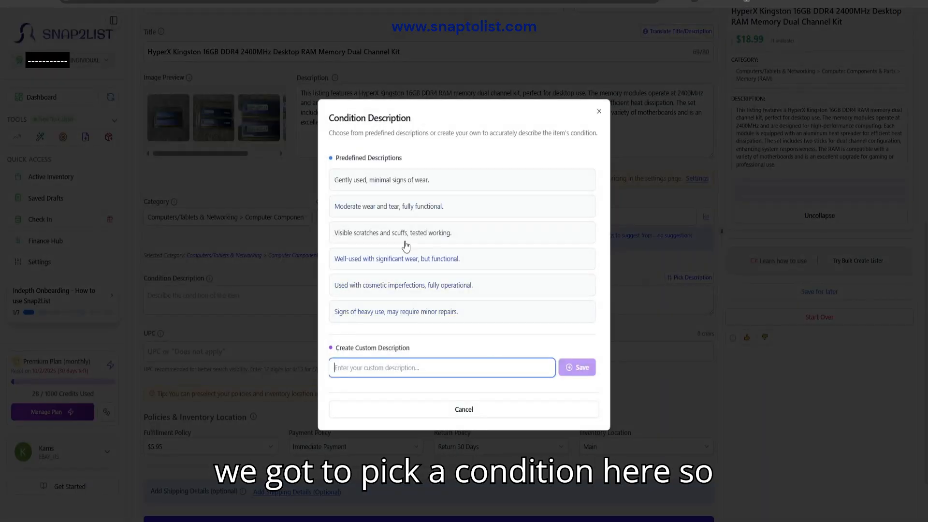
click(404, 266)
scroll(466, 297, down, 1)
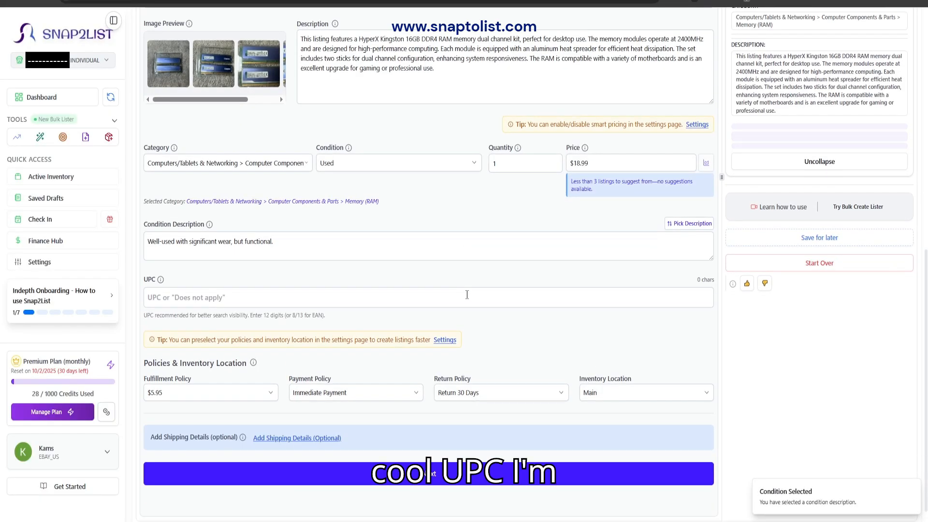
click(186, 280)
click(184, 267)
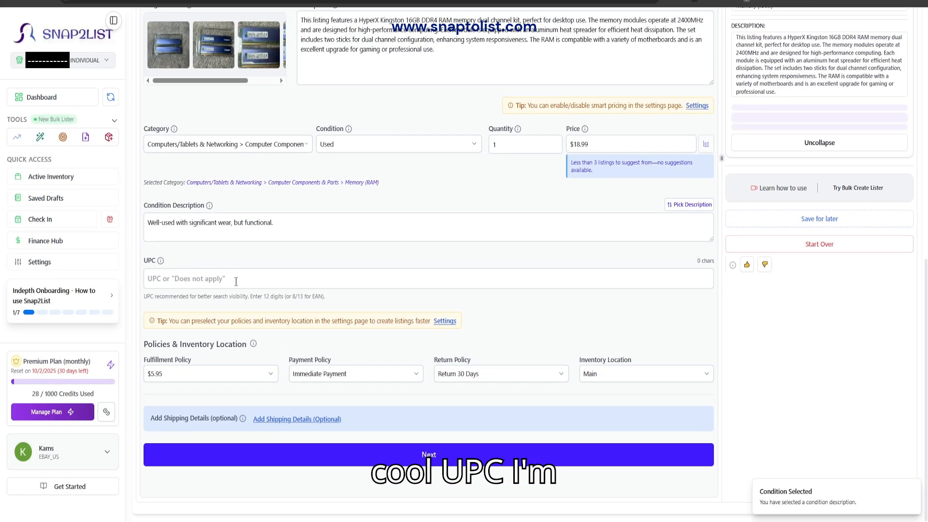
Try the Calculated Shipping Based Location fulfillment policy and look over its package weight, dimensions and shipping profile fields
click(176, 385)
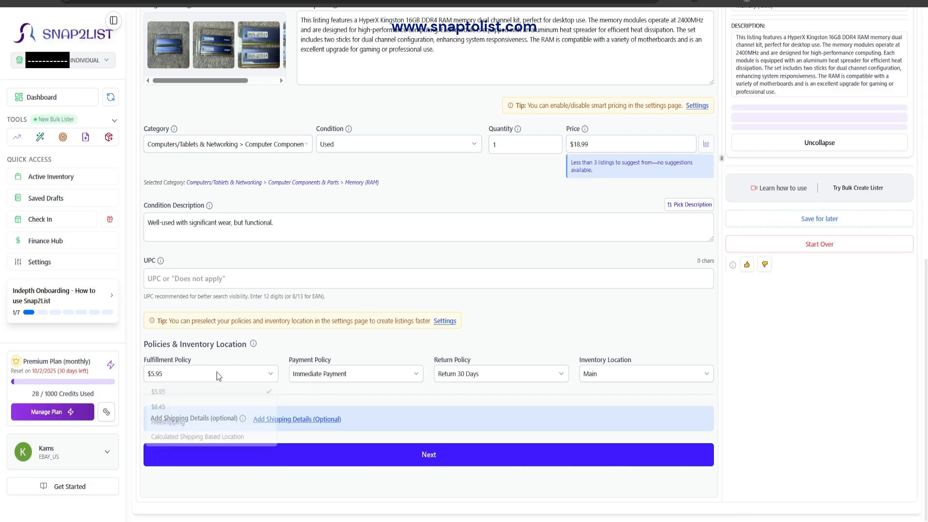
click(167, 412)
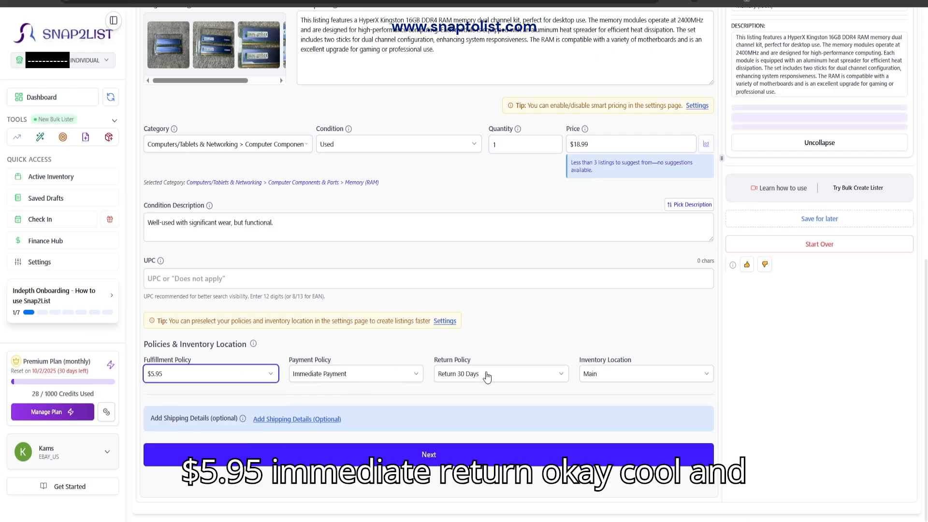
click(200, 374)
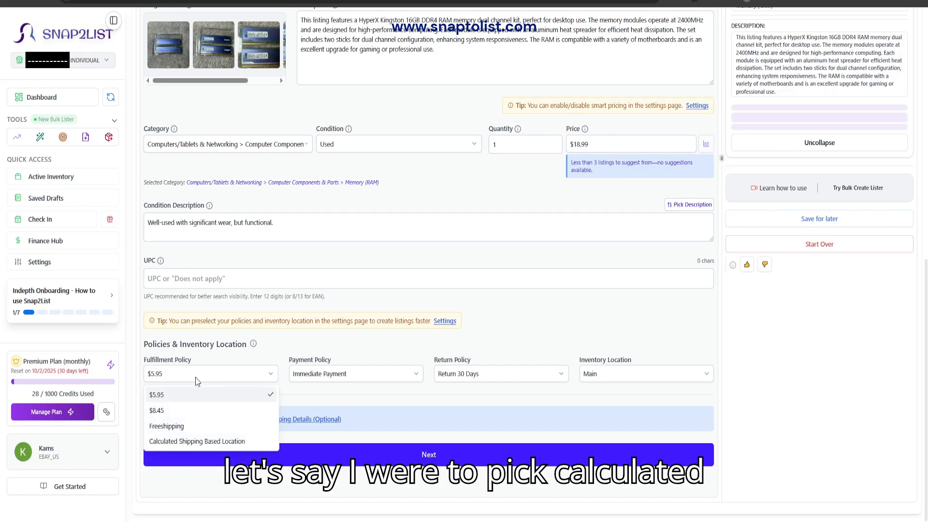
click(192, 442)
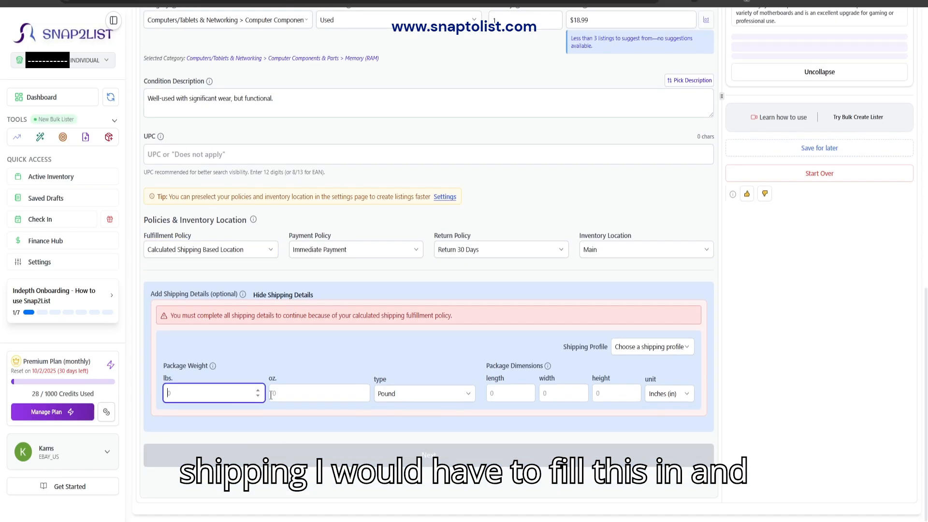
click(271, 395)
click(448, 396)
click(676, 348)
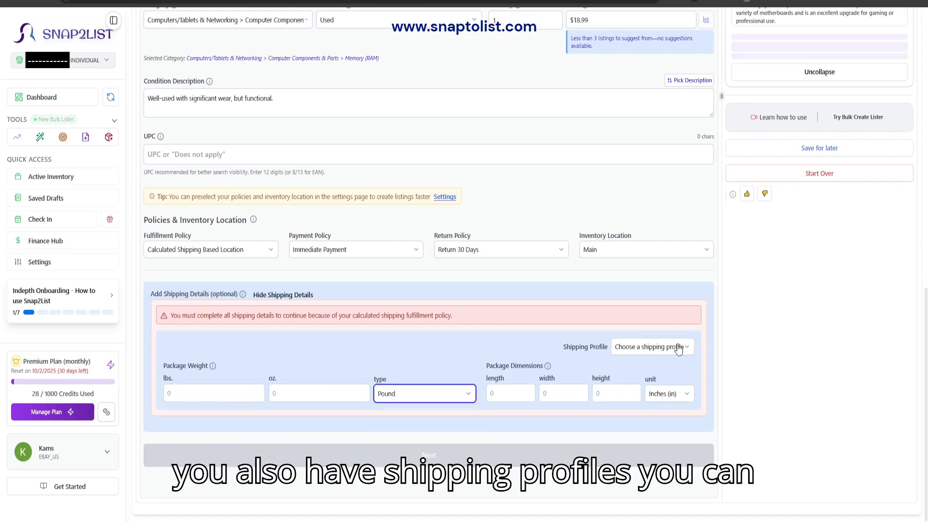
click(657, 350)
Set the fulfillment policy to $5.95 and proceed to the item aspects
click(242, 250)
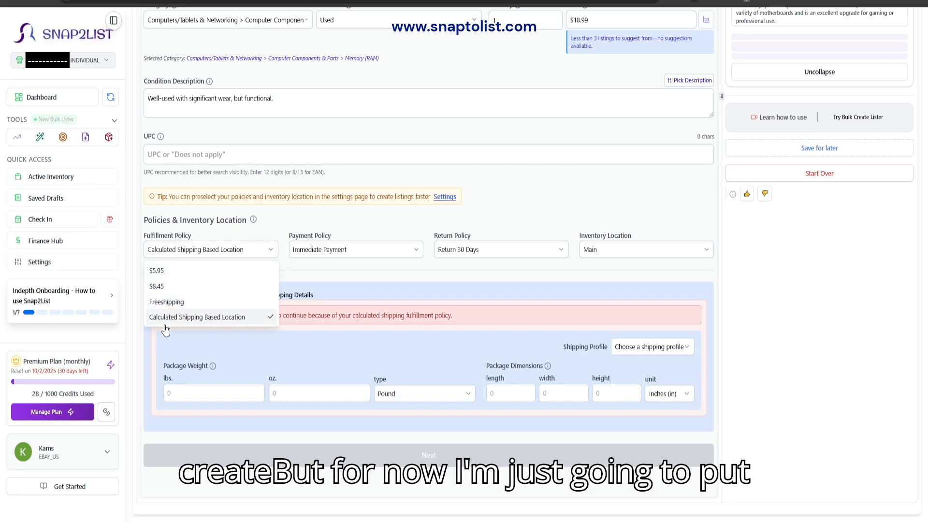
click(162, 266)
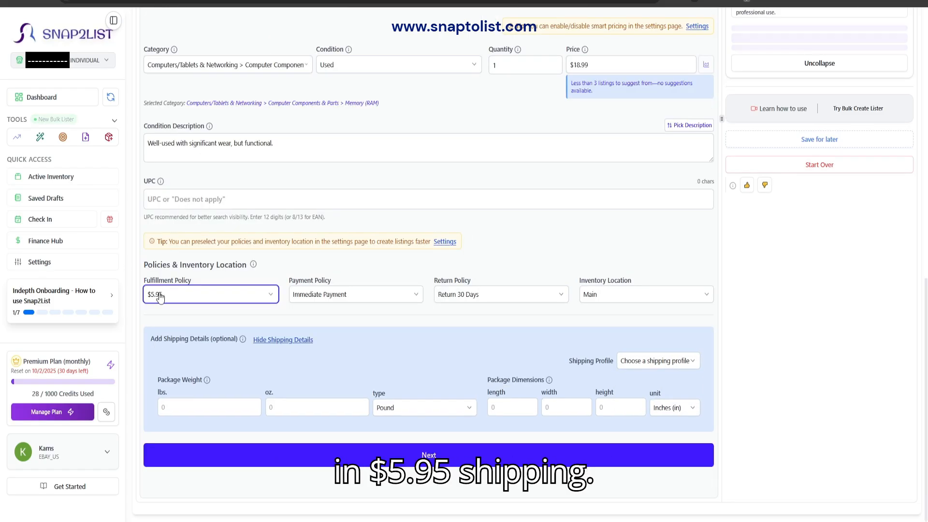
click(295, 454)
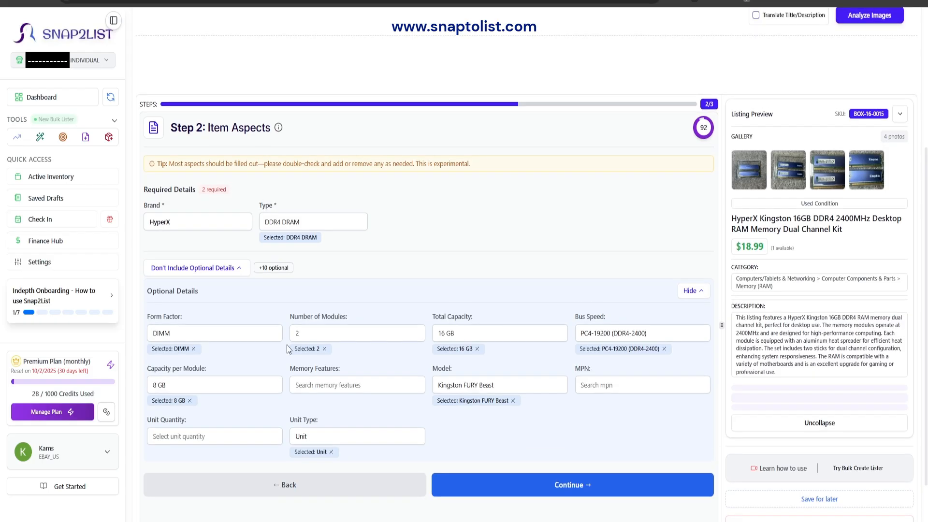
Review the prefilled required and optional item aspects of the RAM kit and continue to the image arrangement and publishing step
scroll(239, 284, down, 1)
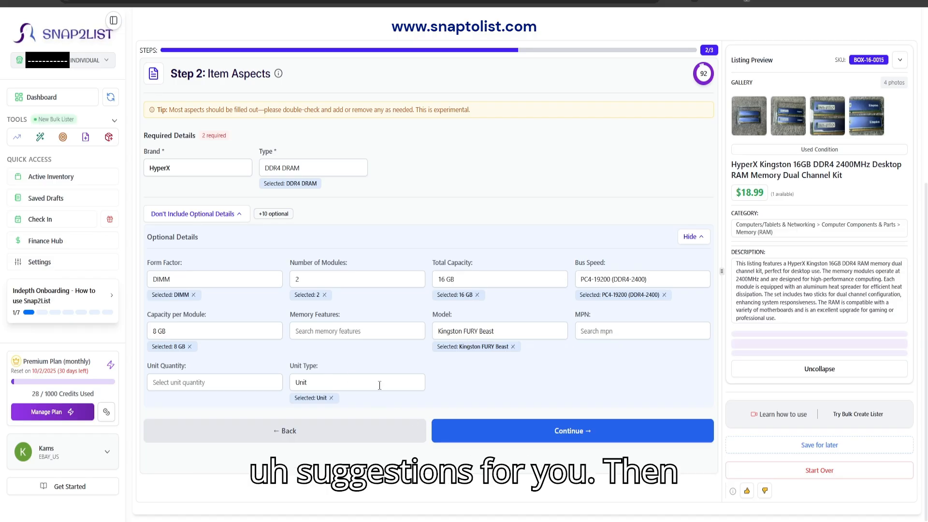
scroll(285, 372, up, 3)
scroll(257, 319, down, 3)
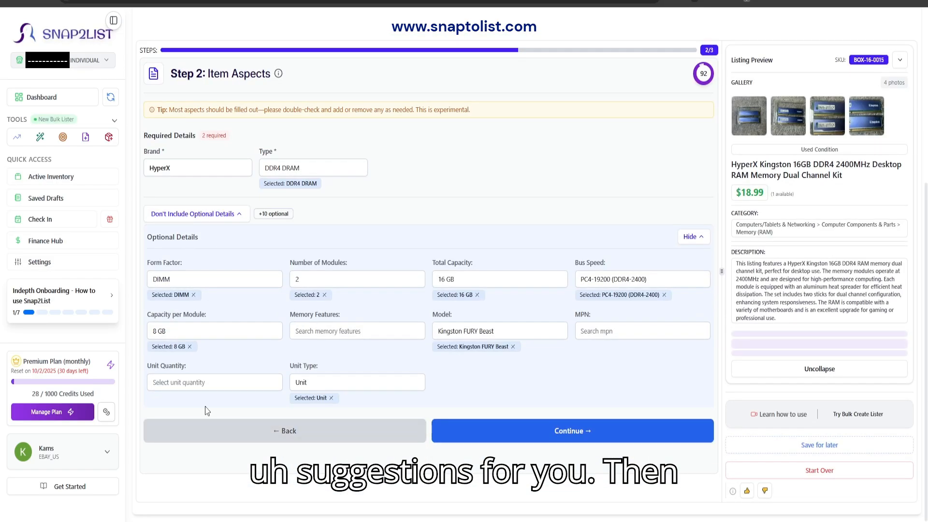
scroll(435, 377, up, 2)
drag(203, 182, 159, 176)
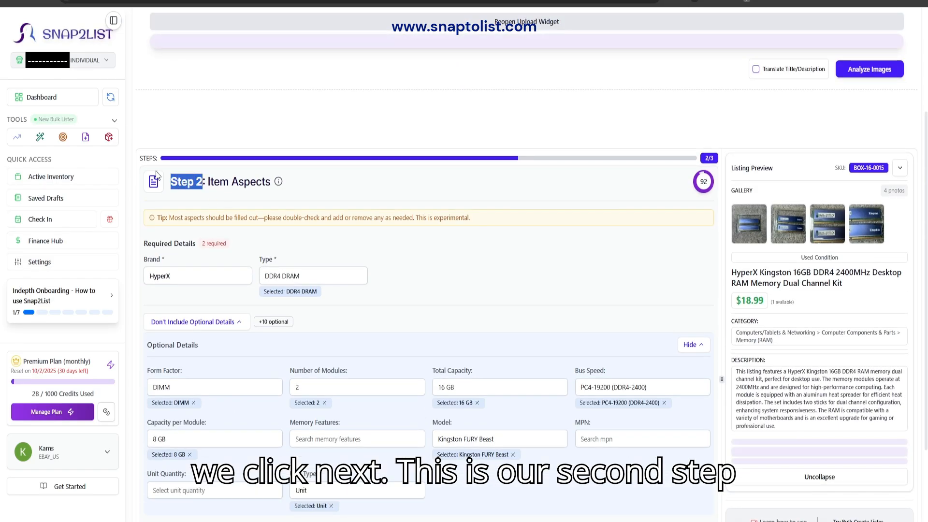
scroll(502, 387, down, 2)
click(553, 437)
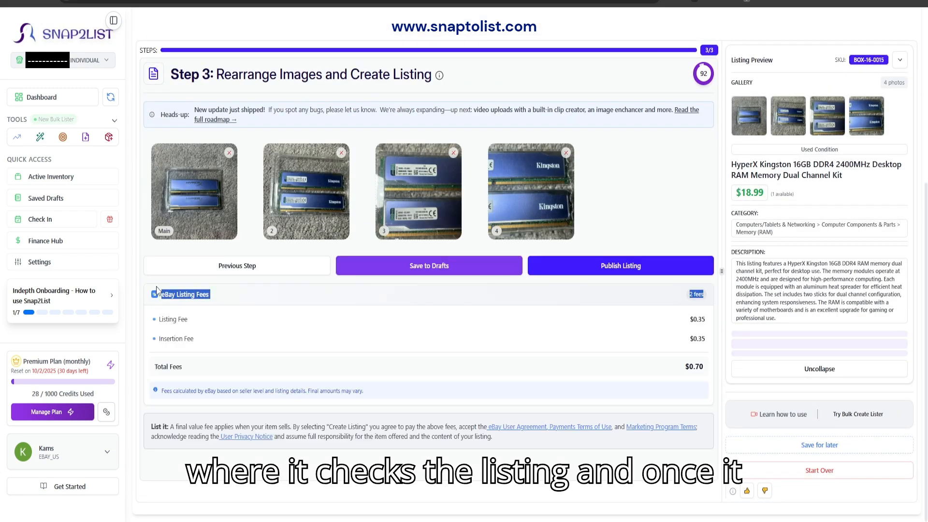
Look over the eBay listing fees for the RAM kit and publish the listing
drag(209, 294, 165, 293)
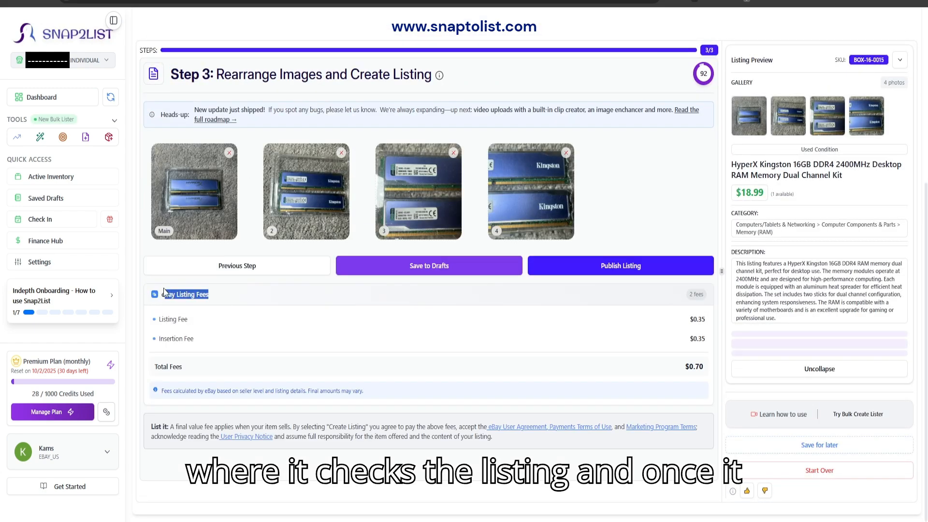
double_click(694, 366)
drag(395, 391, 166, 386)
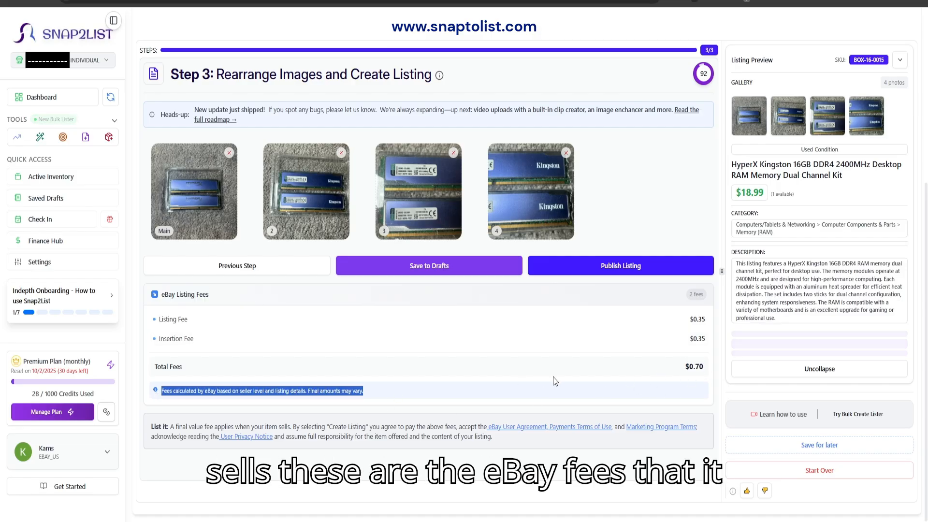
drag(697, 362, 424, 305)
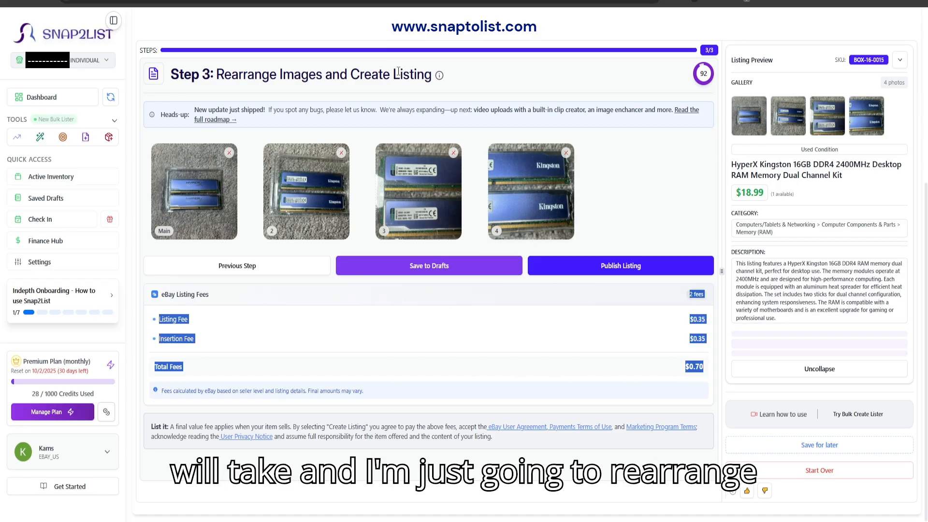
click(307, 191)
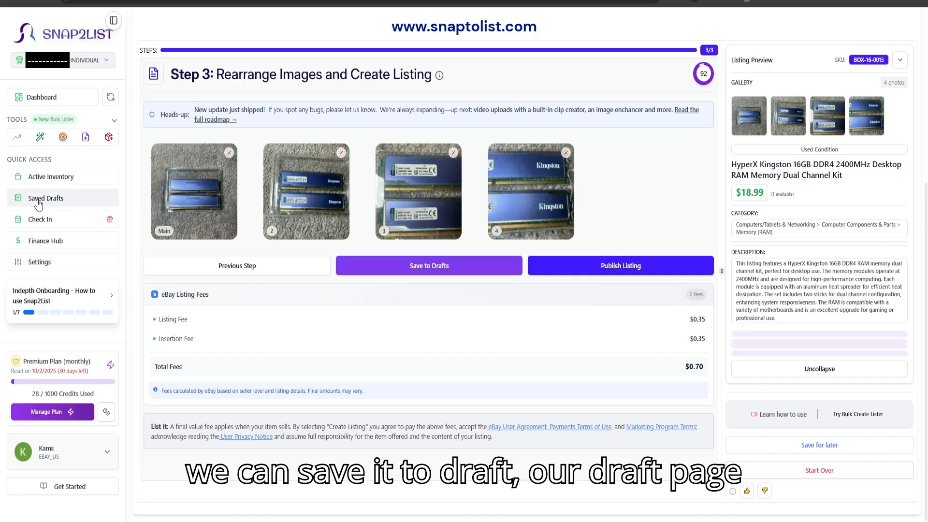
click(609, 265)
scroll(505, 348, down, 2)
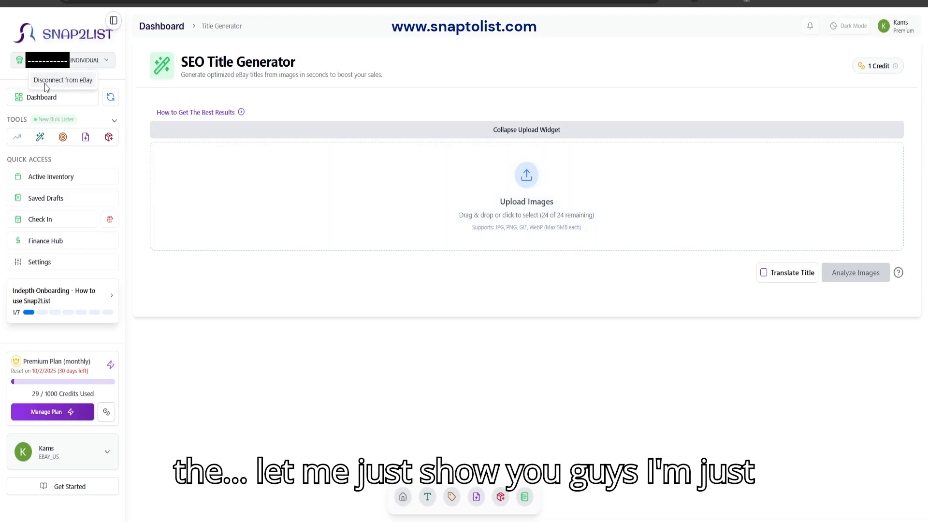
Disconnect the eBay store and generate SEO titles from the four uploaded RAM kit photos with the SEO Title Generator
click(47, 86)
click(551, 62)
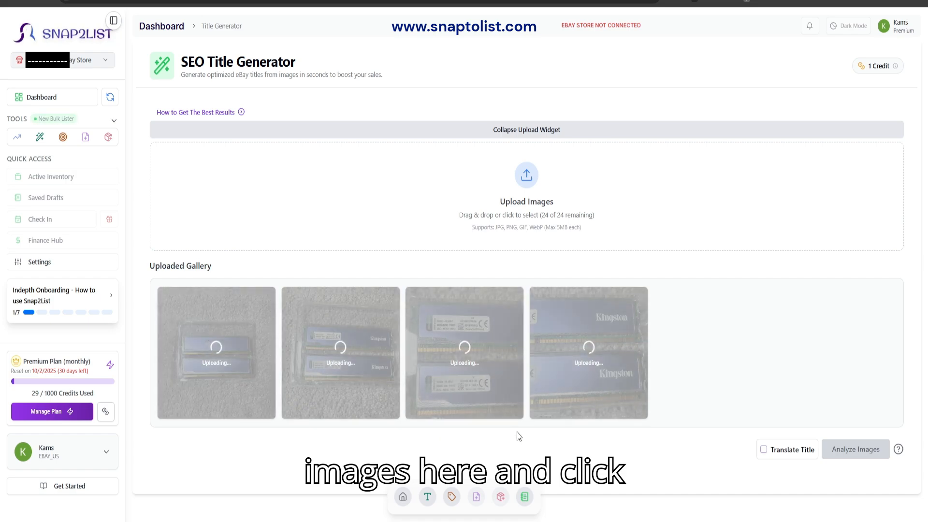
click(854, 450)
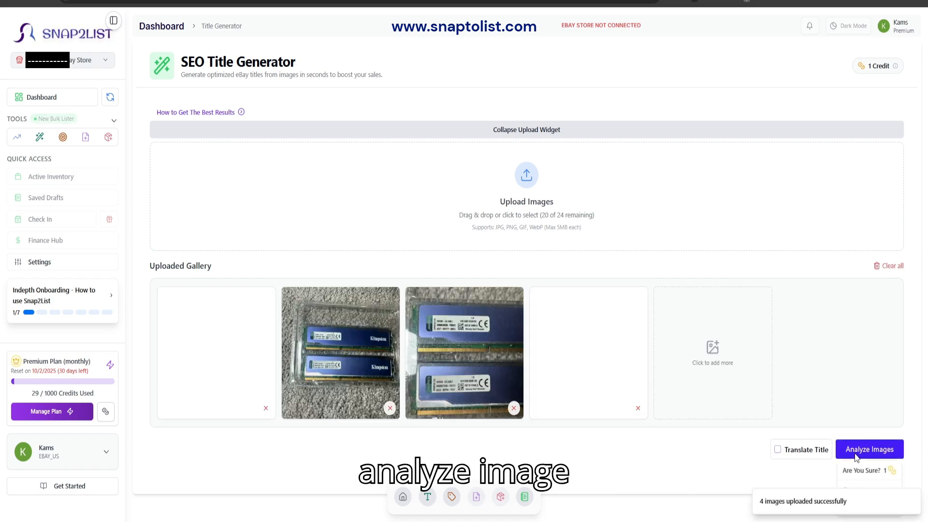
click(855, 472)
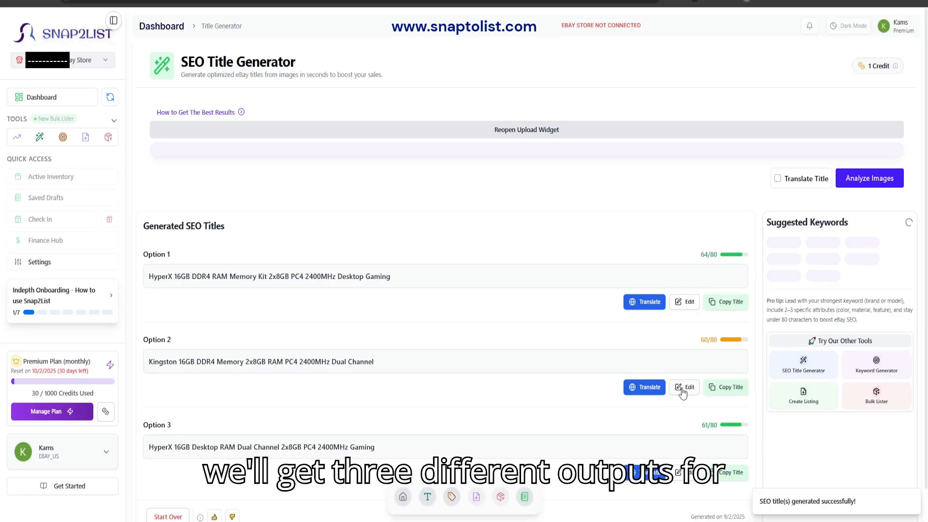
Examine the generated SEO title options and the suggested keywords for the RAM kit
drag(141, 184, 470, 420)
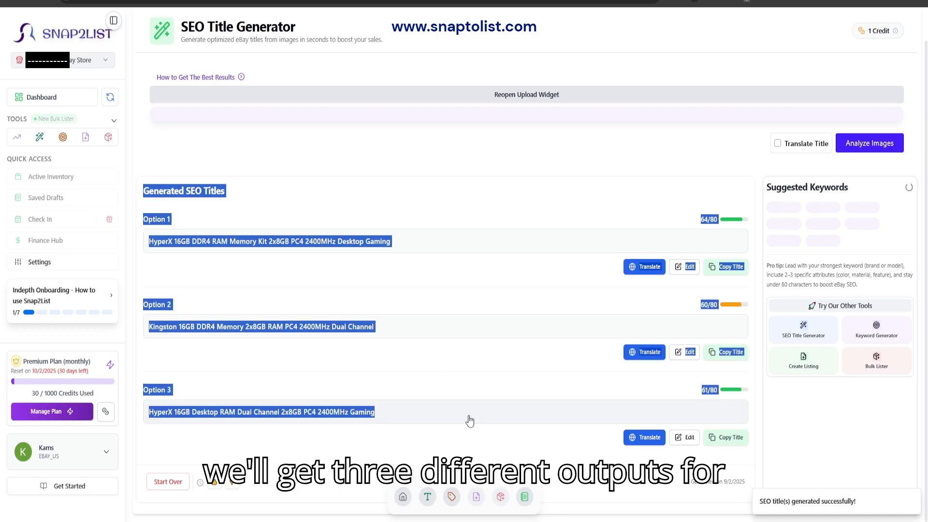
click(399, 449)
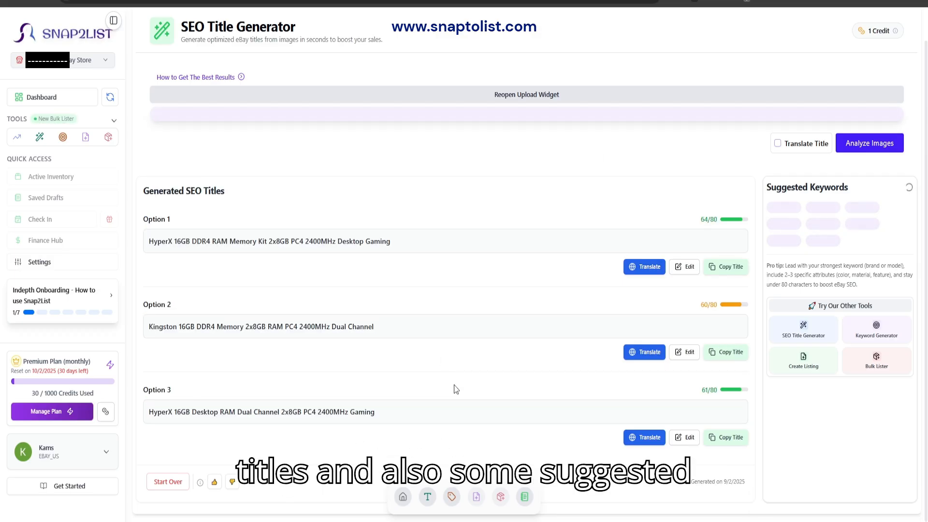
drag(848, 187, 634, 226)
click(373, 284)
scroll(385, 290, up, 1)
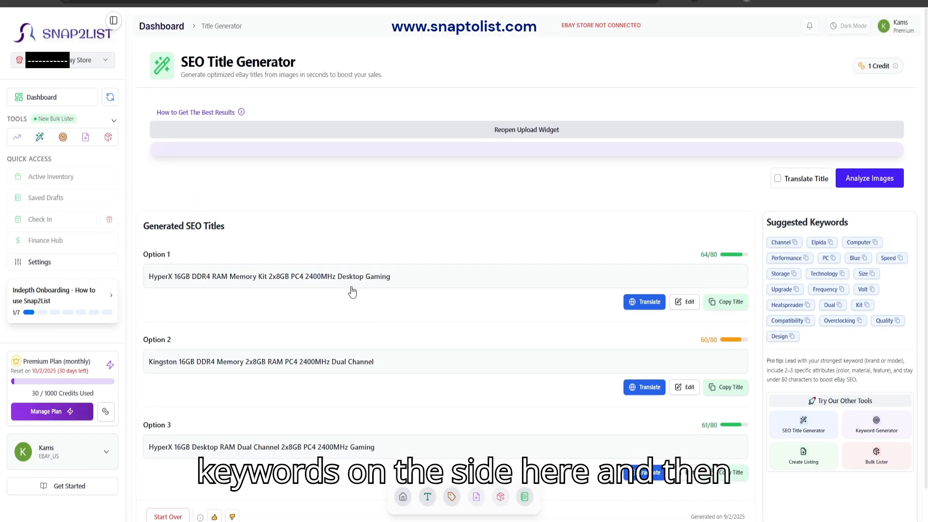
Generate keywords from the four RAM kit photos with the Keyword Generator
click(60, 138)
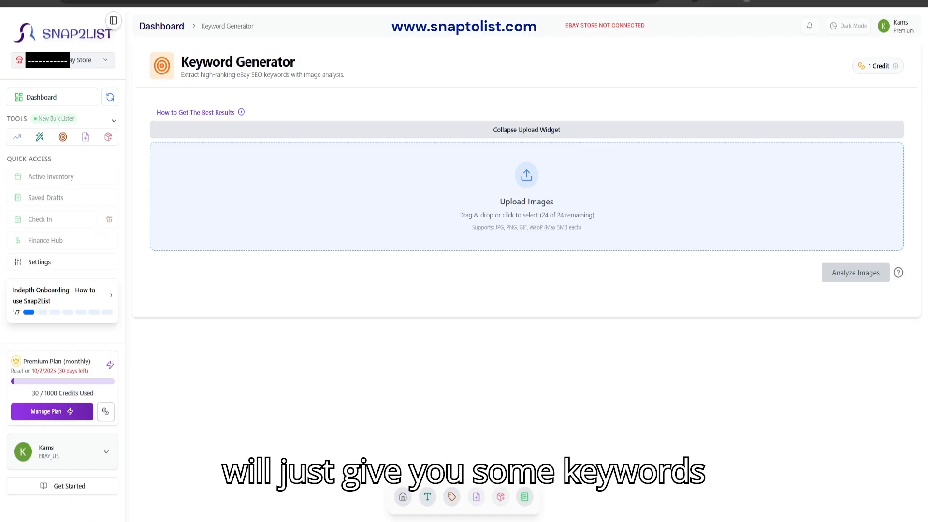
click(857, 500)
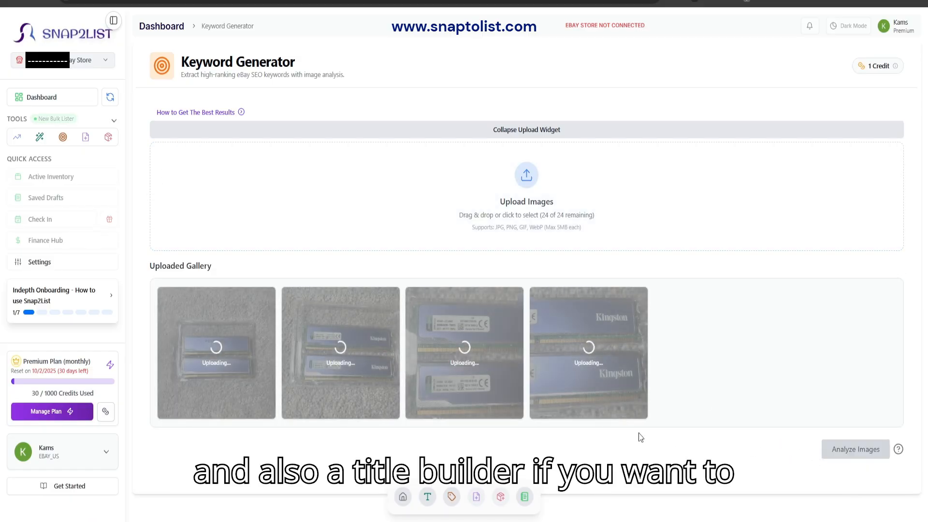
click(854, 449)
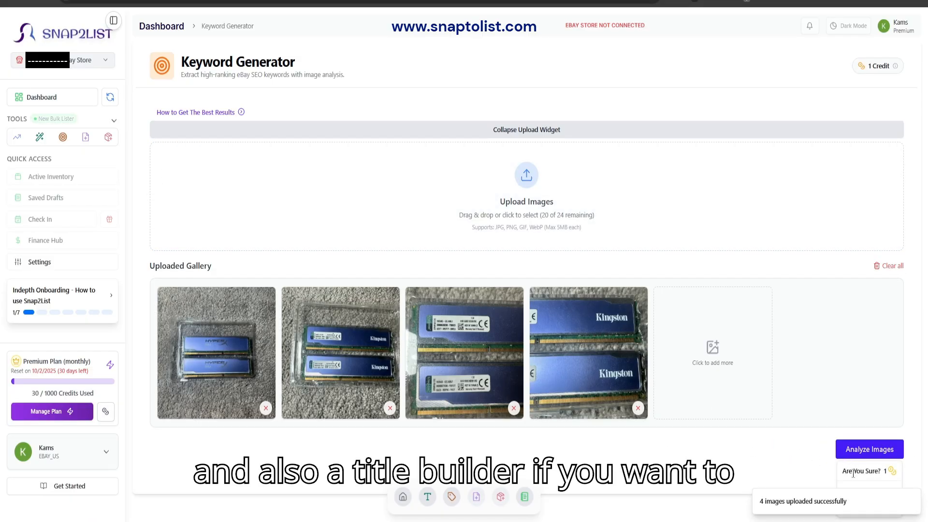
click(860, 471)
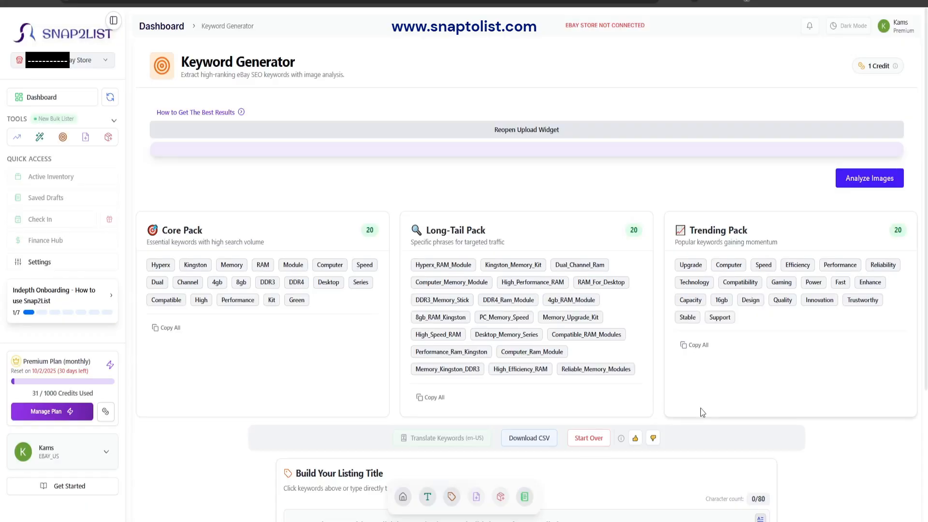
Build a listing title from the long-tail keywords Computer_Memory_Module and High_Performance_RAM
scroll(700, 412, down, 3)
click(452, 119)
scroll(453, 118, up, 2)
click(528, 211)
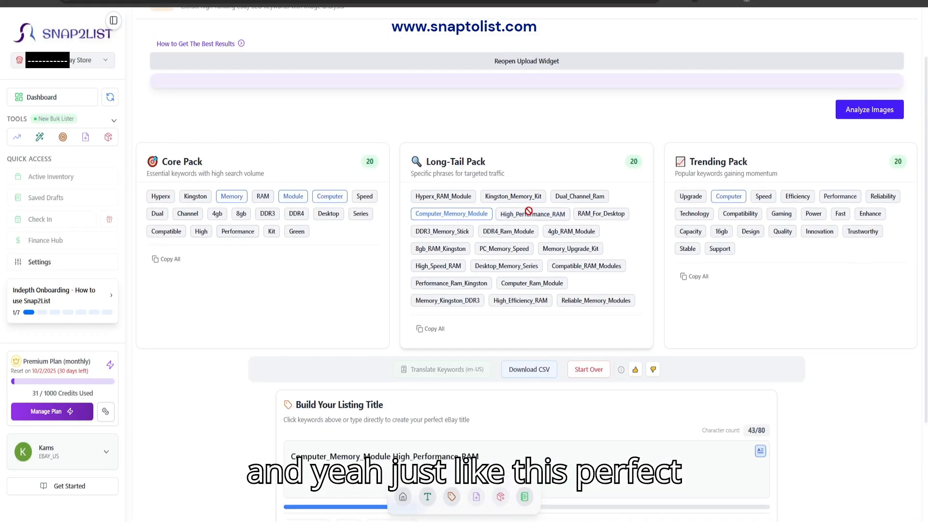
scroll(529, 212, down, 3)
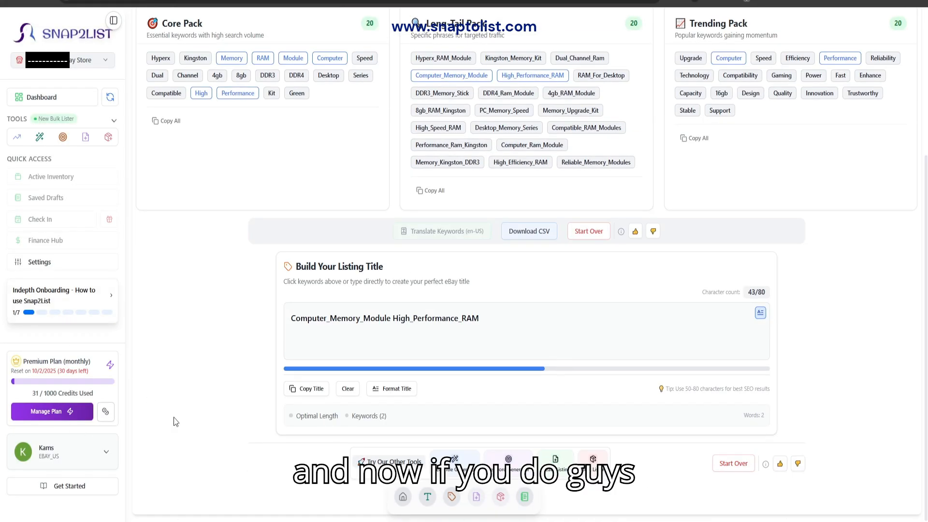
scroll(175, 421, up, 1)
scroll(232, 382, up, 3)
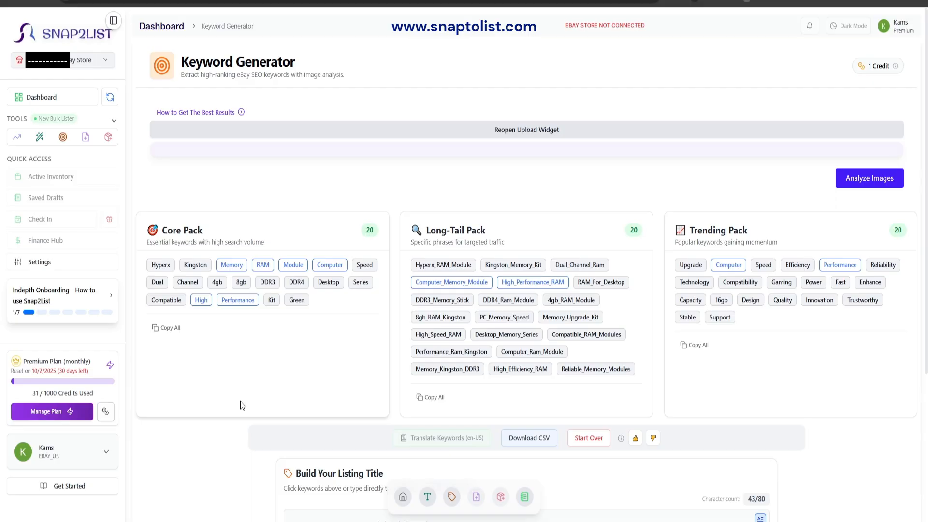
scroll(242, 405, down, 2)
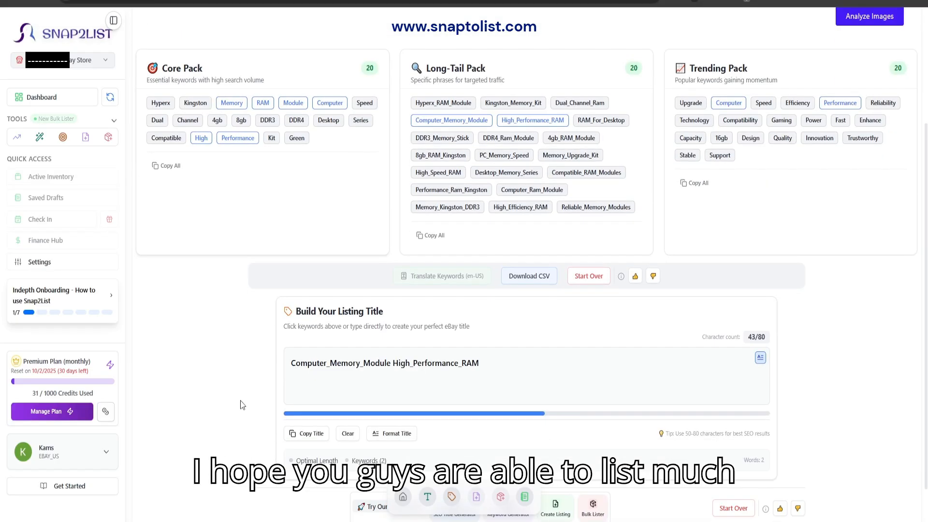
scroll(239, 402, up, 2)
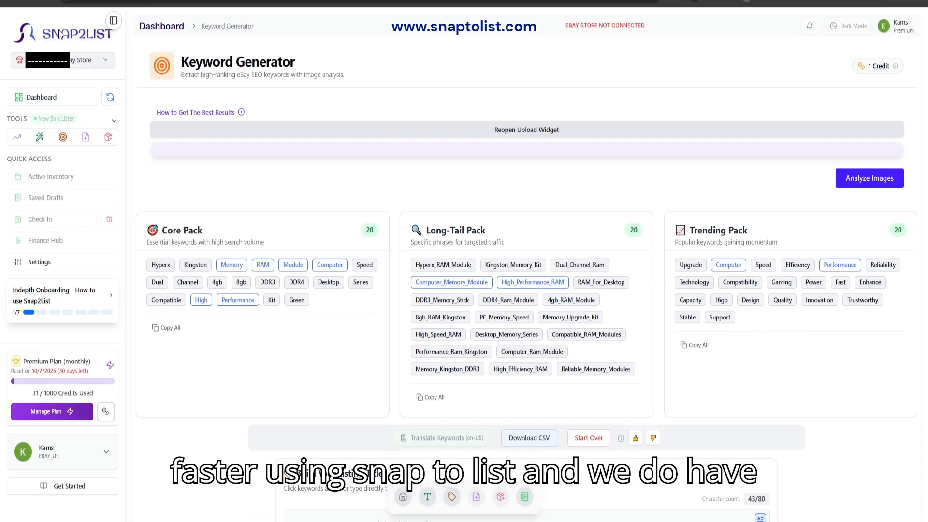
Open the subscription plan overview and examine the monthly credits of the Freemium plan
click(71, 416)
drag(383, 187, 447, 192)
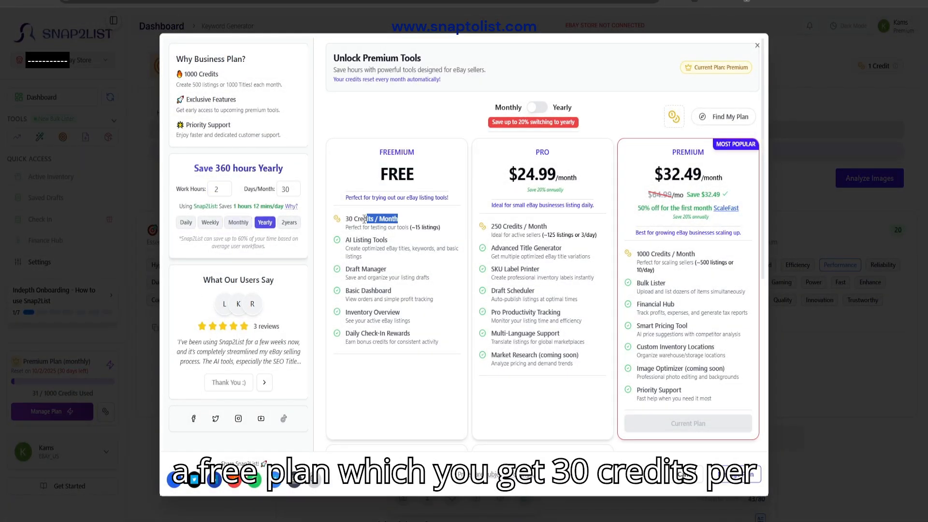